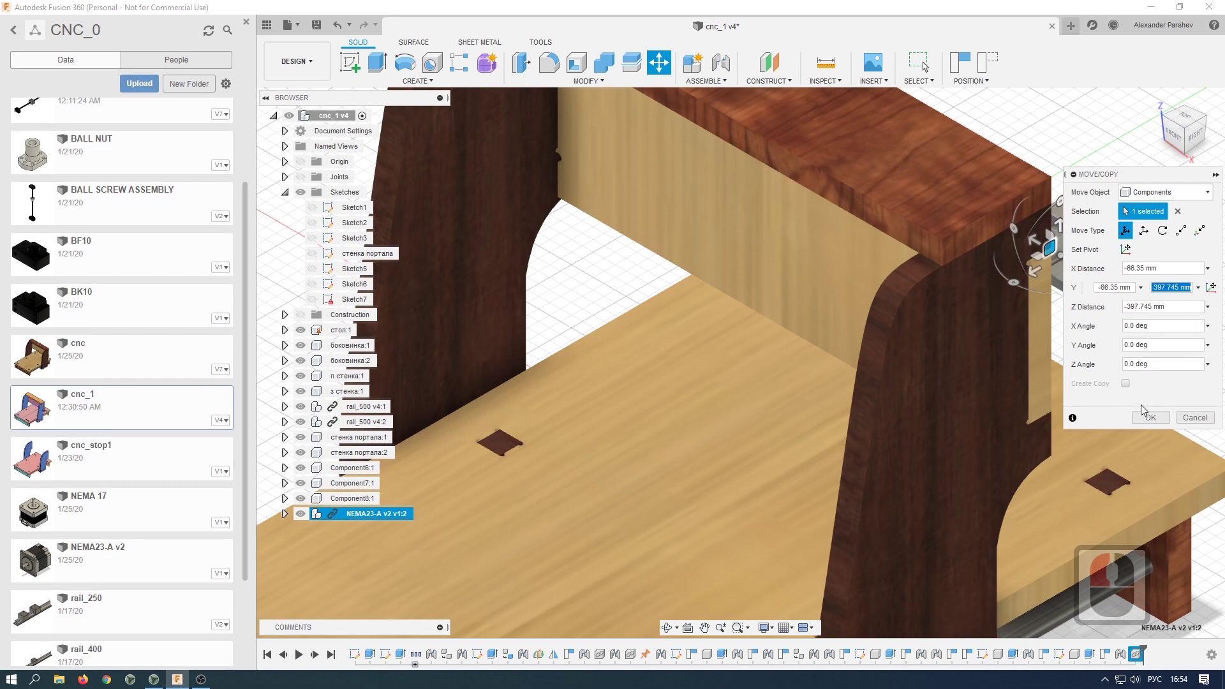
- Accept the new position of the NEMA23-A motor at the back of the table
{"action": "left_click", "coordinate": [1150, 417]}
{"action": "scroll", "coordinate": [925, 238], "scroll_direction": "down", "scroll_amount": 14}
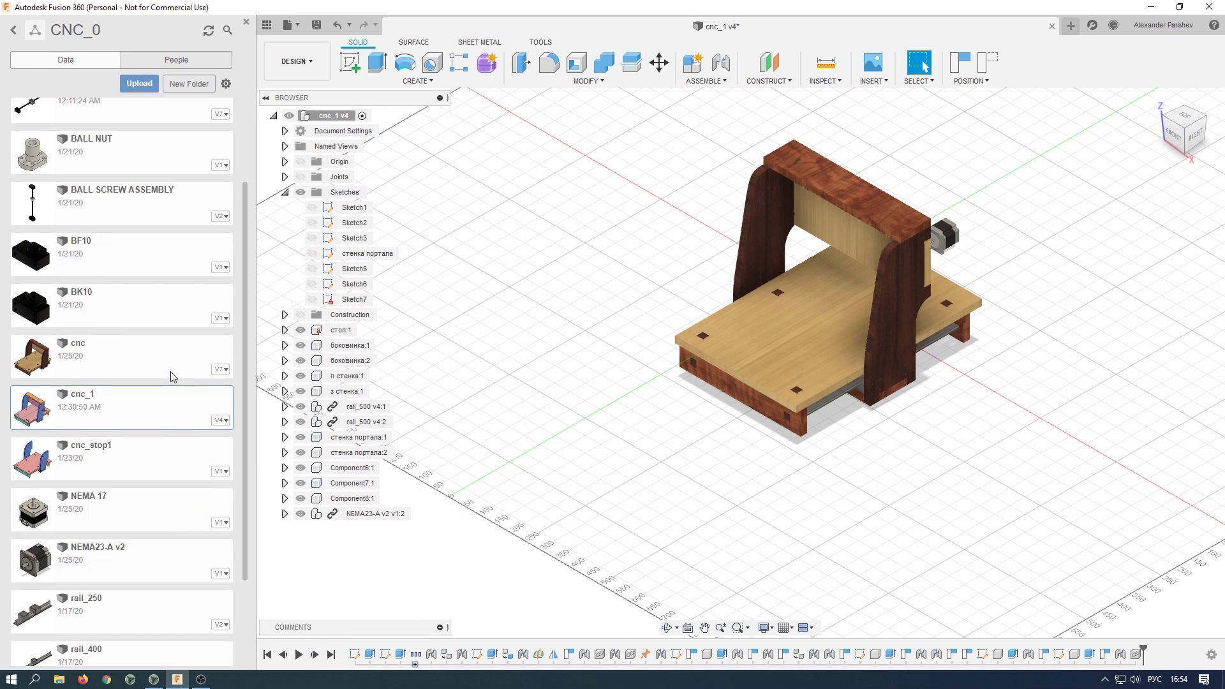
- Open the ШВП500 ball screw design and slide its nut block a short way along the screw
{"action": "scroll", "coordinate": [243, 315], "scroll_direction": "up", "scroll_amount": 2}
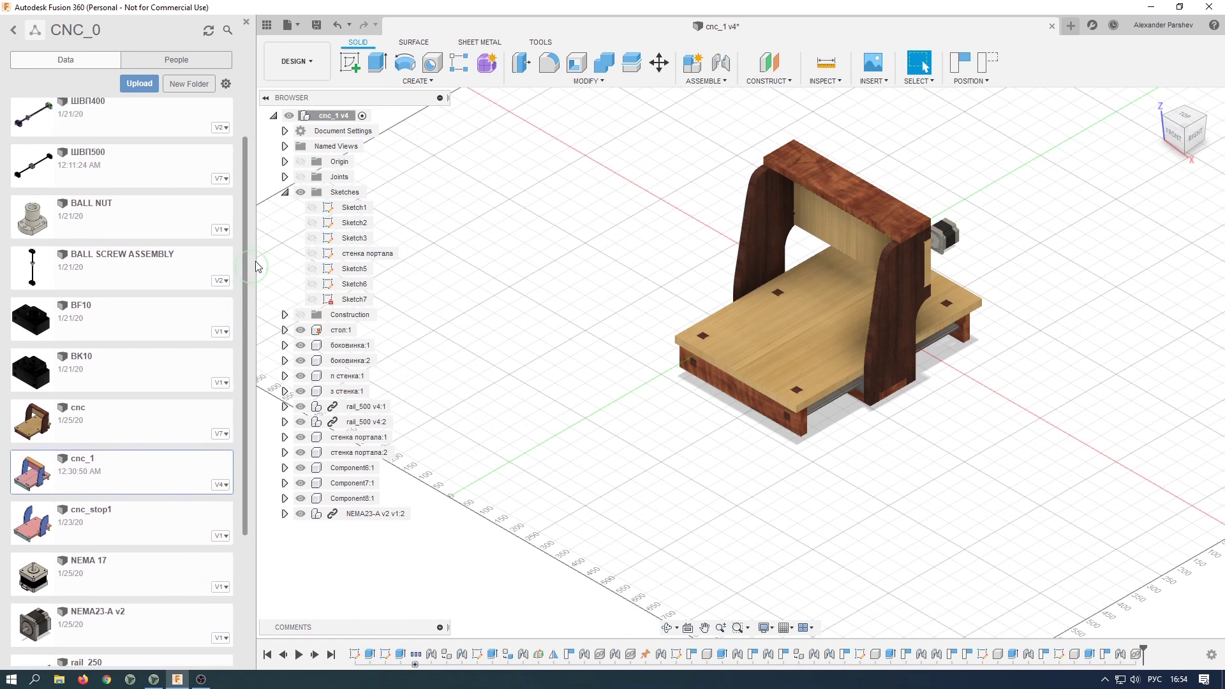
{"action": "double_click", "coordinate": [126, 217]}
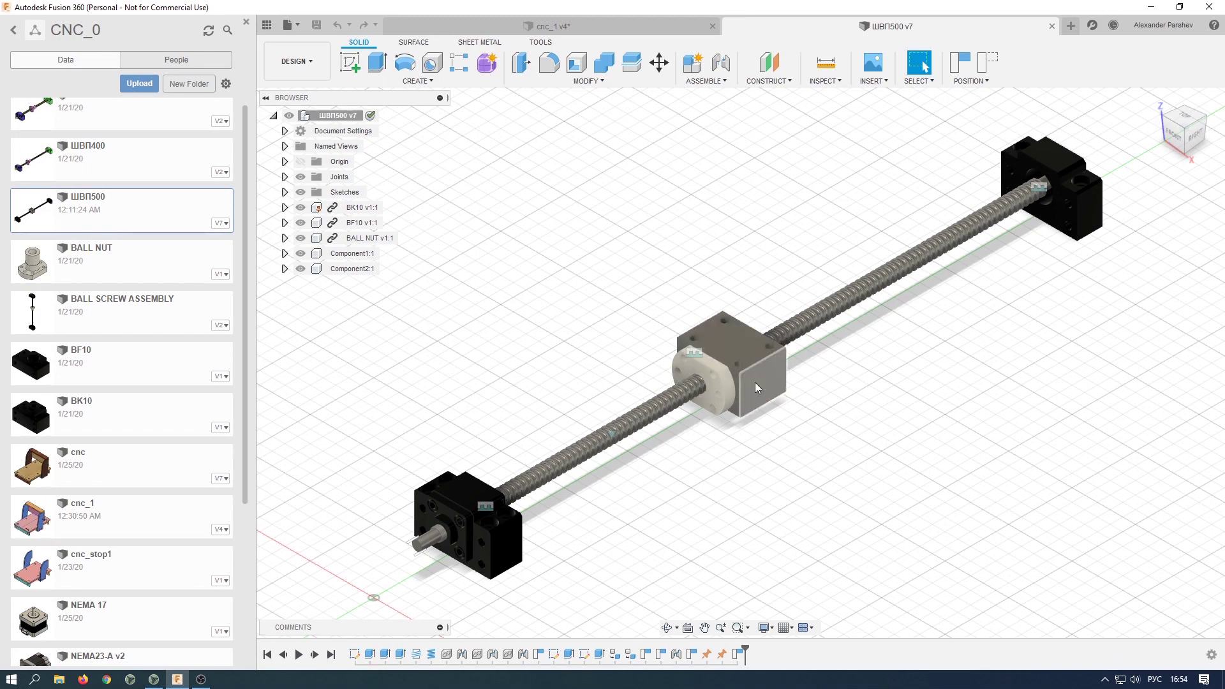
{"action": "left_click_drag", "start_coordinate": [752, 377], "coordinate": [799, 367]}
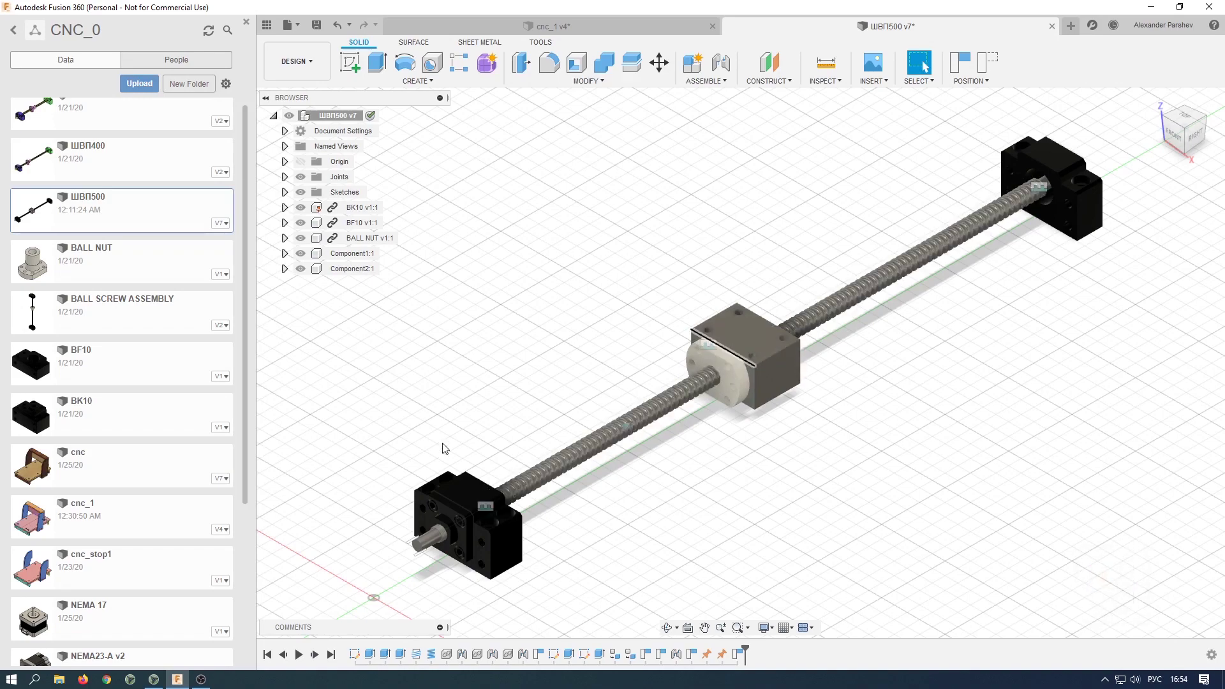
- Return to the cnc_1 design, capture the moved component positions and start a sketch on the outer face of the table's rear wall
{"action": "left_click", "coordinate": [566, 27]}
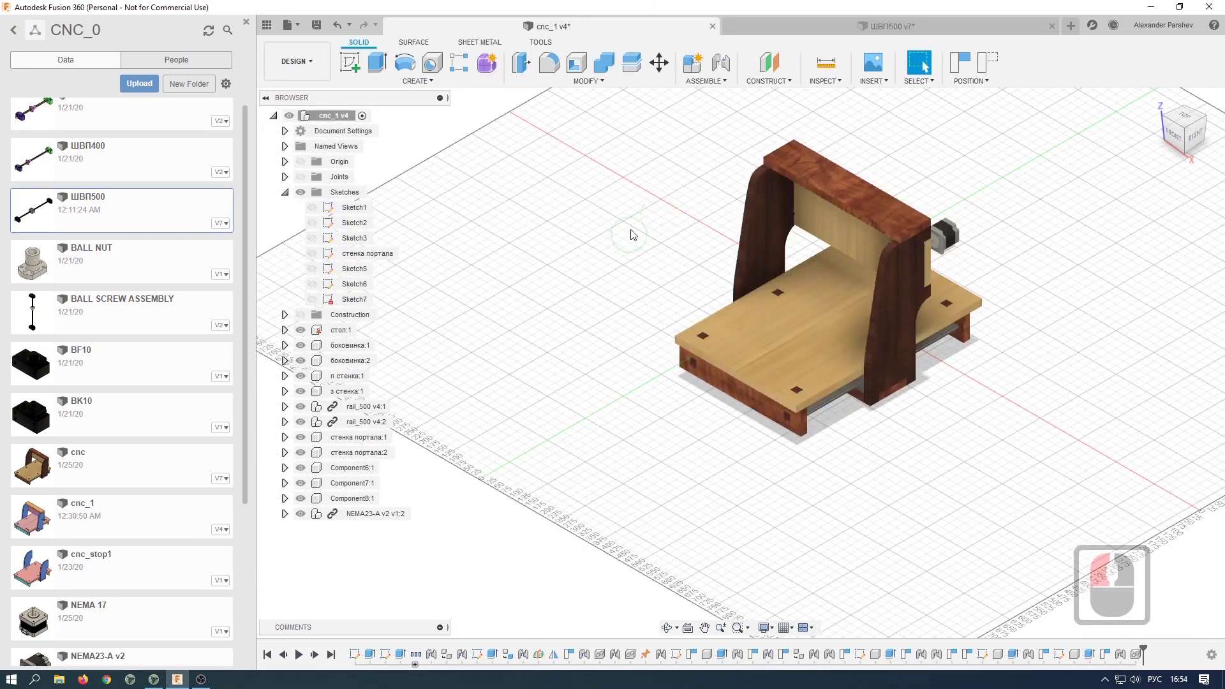
{"action": "middle_click_drag", "start_coordinate": [948, 211], "coordinate": [899, 180], "text": "shift"}
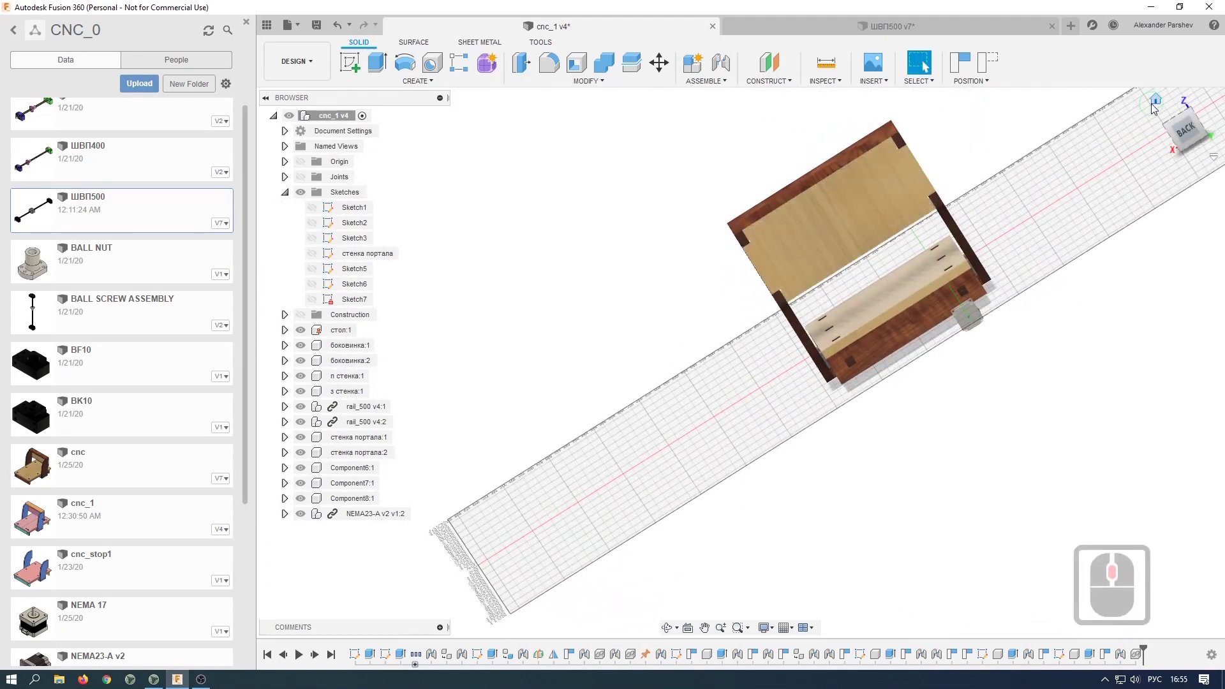
{"action": "left_click", "coordinate": [1155, 100]}
{"action": "middle_click_drag", "start_coordinate": [608, 519], "coordinate": [691, 346], "text": "shift"}
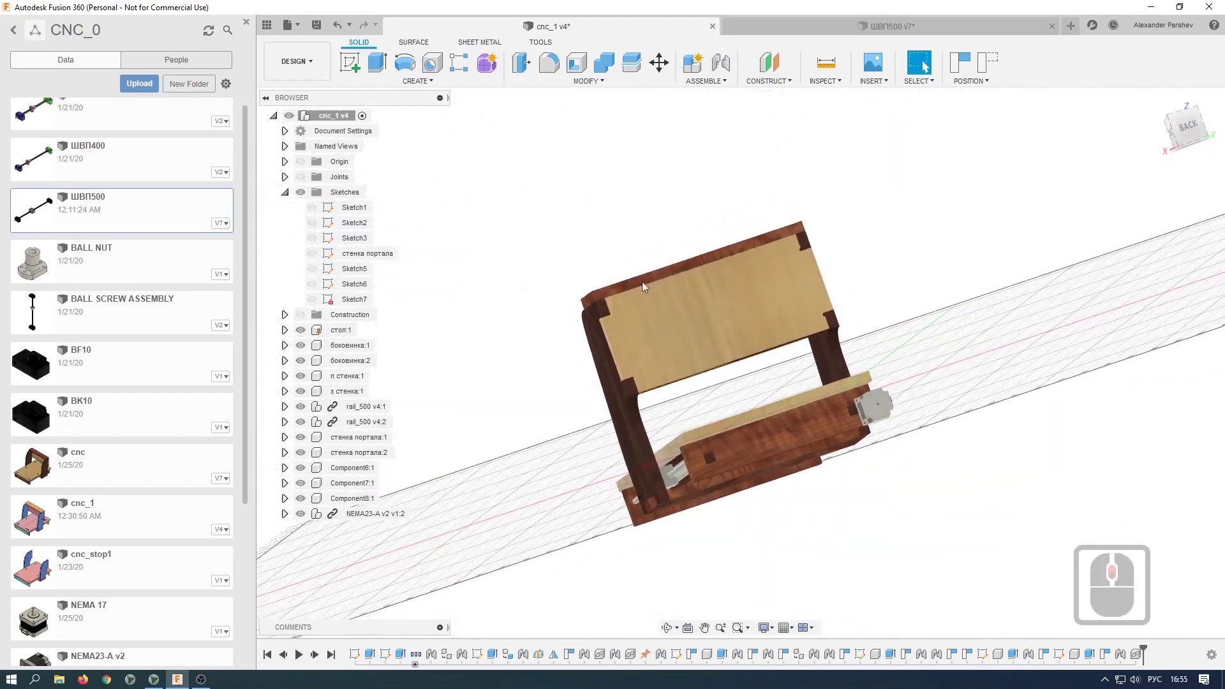
{"action": "left_click", "coordinate": [350, 63]}
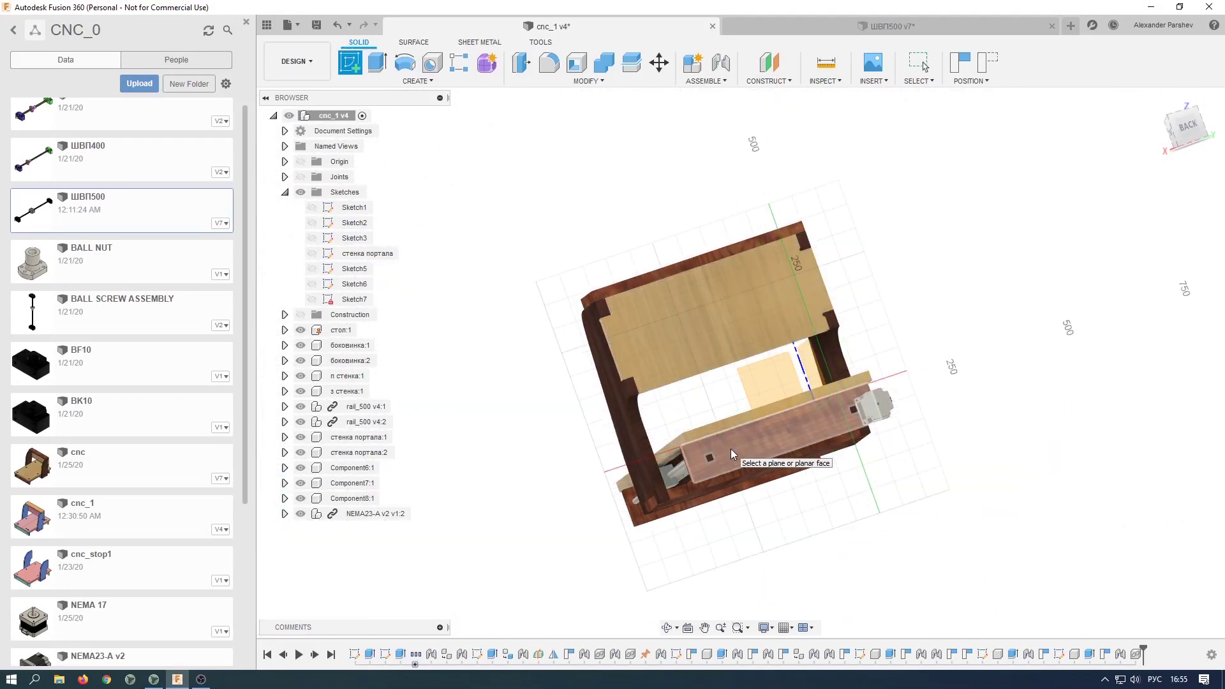
{"action": "left_click", "coordinate": [731, 461]}
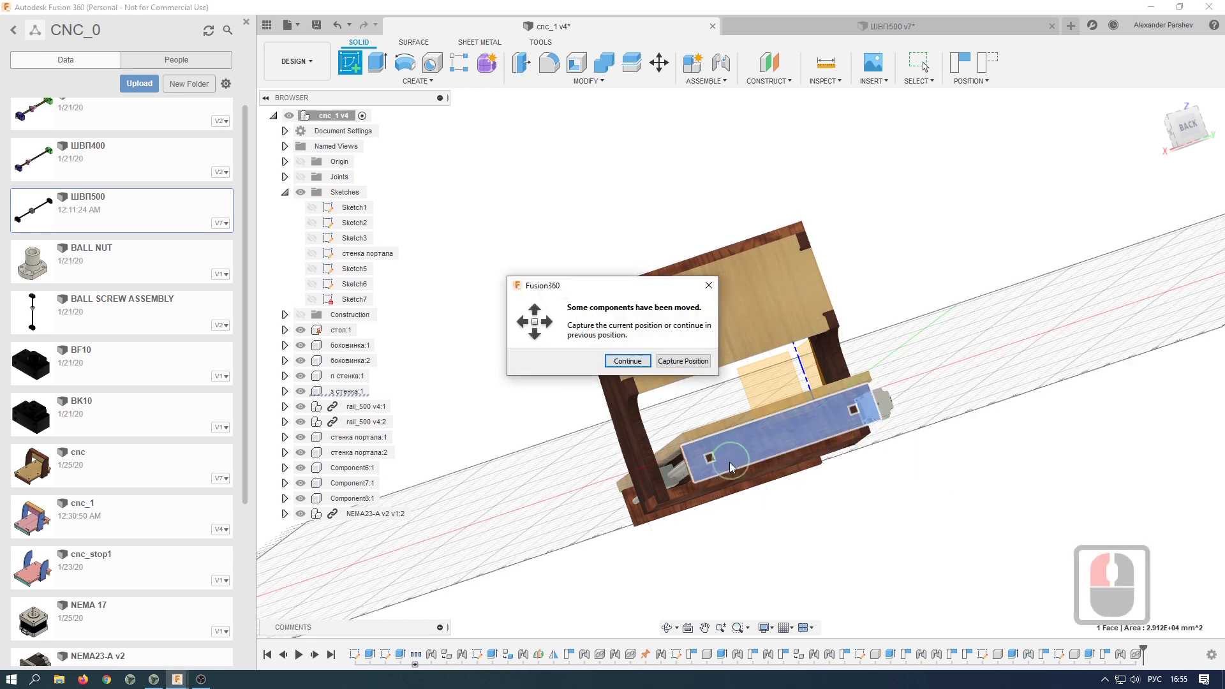
{"action": "left_click", "coordinate": [683, 361]}
- Draw a 38 mm diameter circle on the rear wall face, beside the square tenon
{"action": "scroll", "coordinate": [793, 342], "scroll_direction": "up", "scroll_amount": 9}
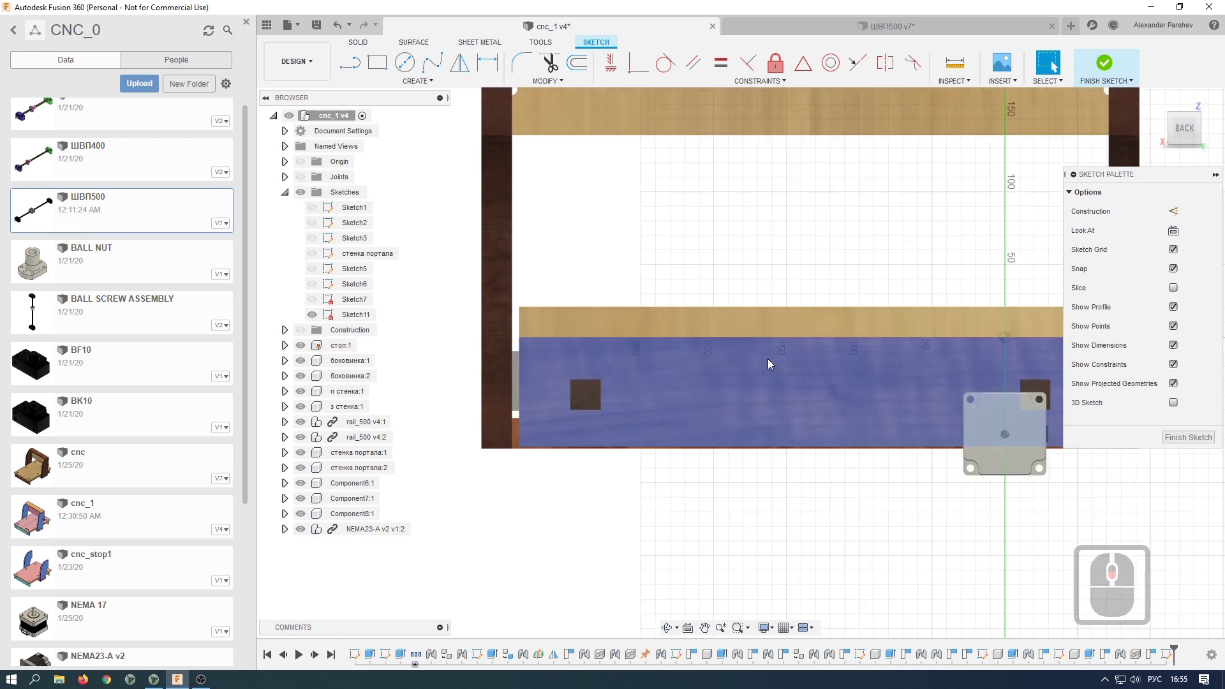
{"action": "scroll", "coordinate": [767, 361], "scroll_direction": "up", "scroll_amount": 3}
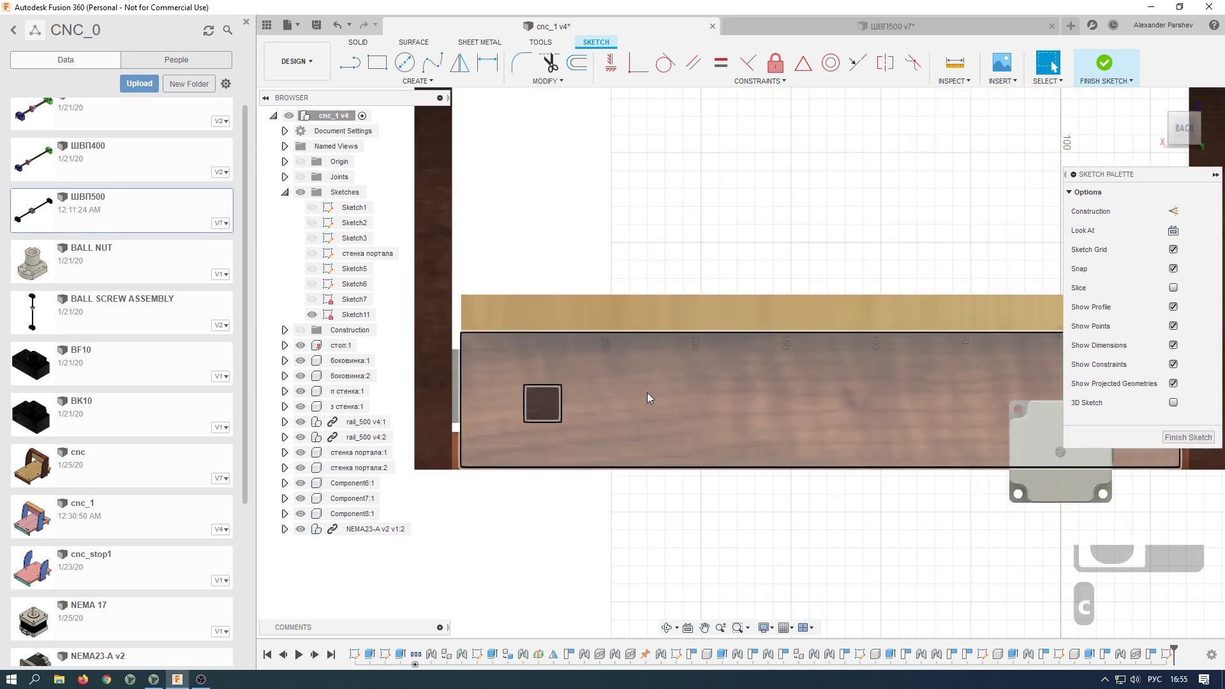
{"action": "key", "text": "c"}
{"action": "key", "text": "alt+shift"}
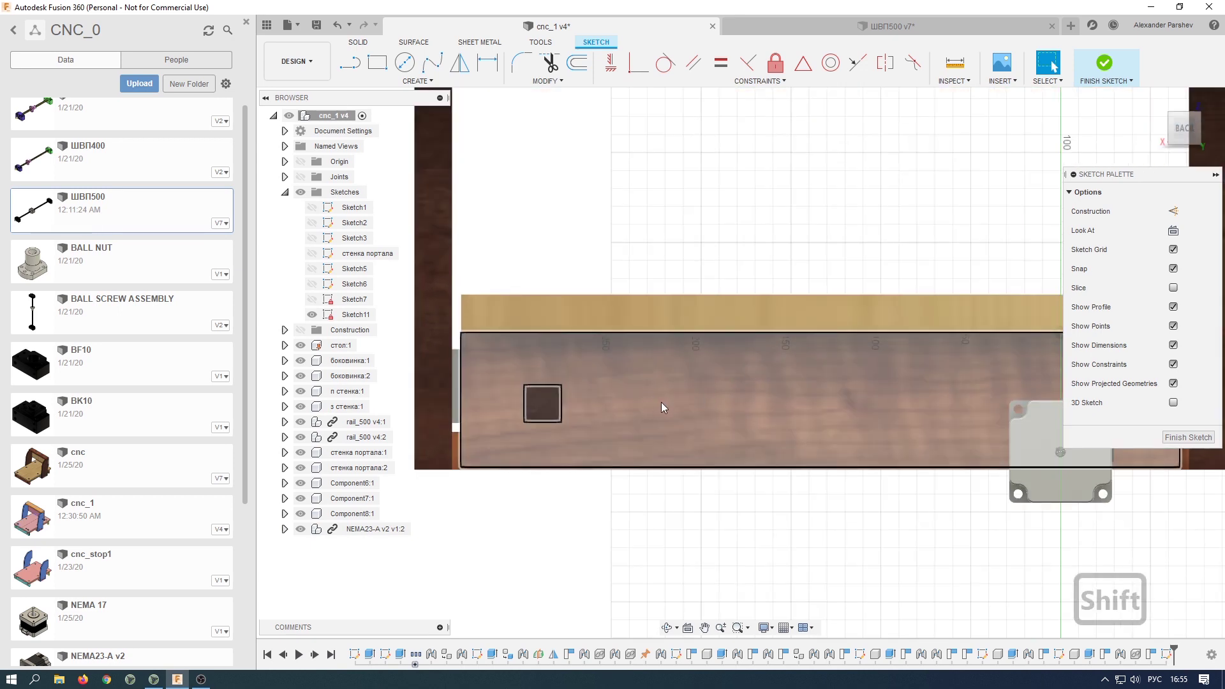
{"action": "key", "text": "c"}
{"action": "left_click", "coordinate": [657, 397]}
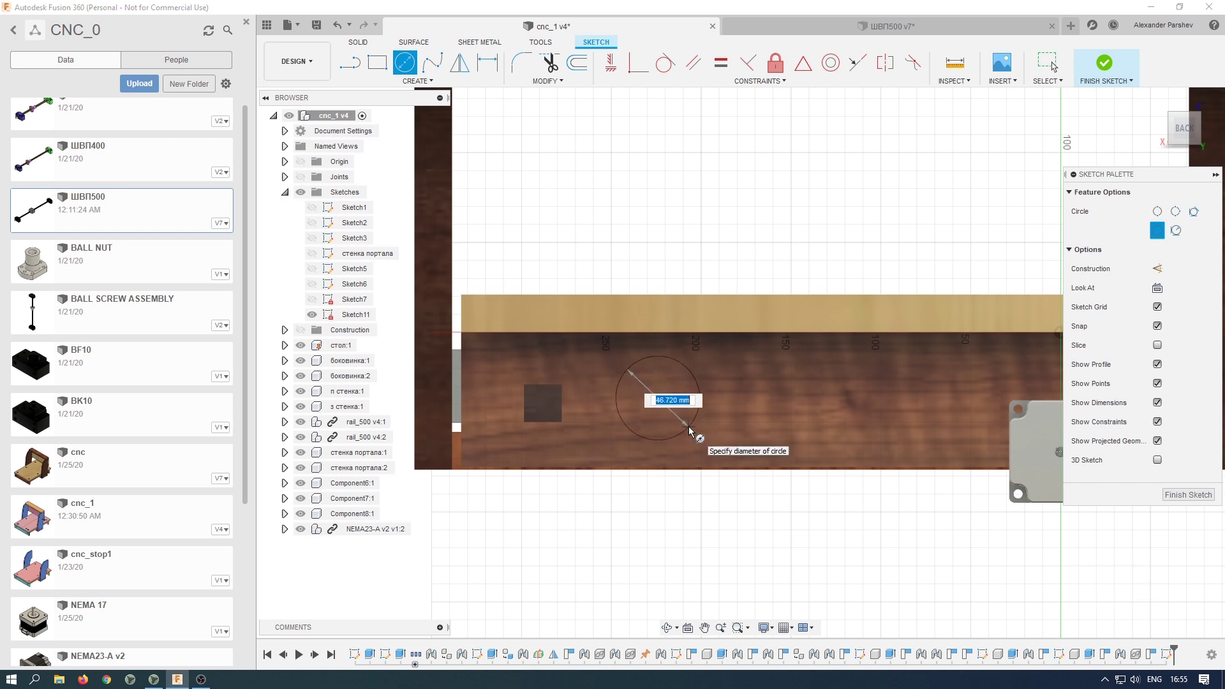
{"action": "type", "text": "38"}
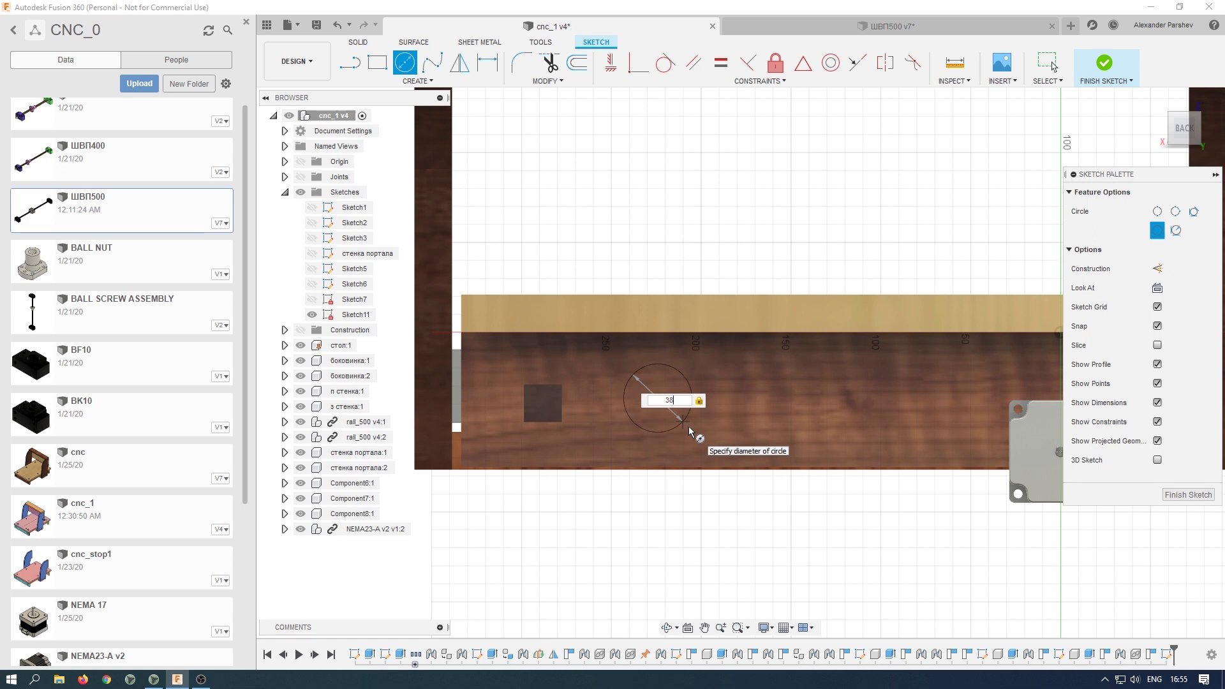
{"action": "key", "text": "Return"}
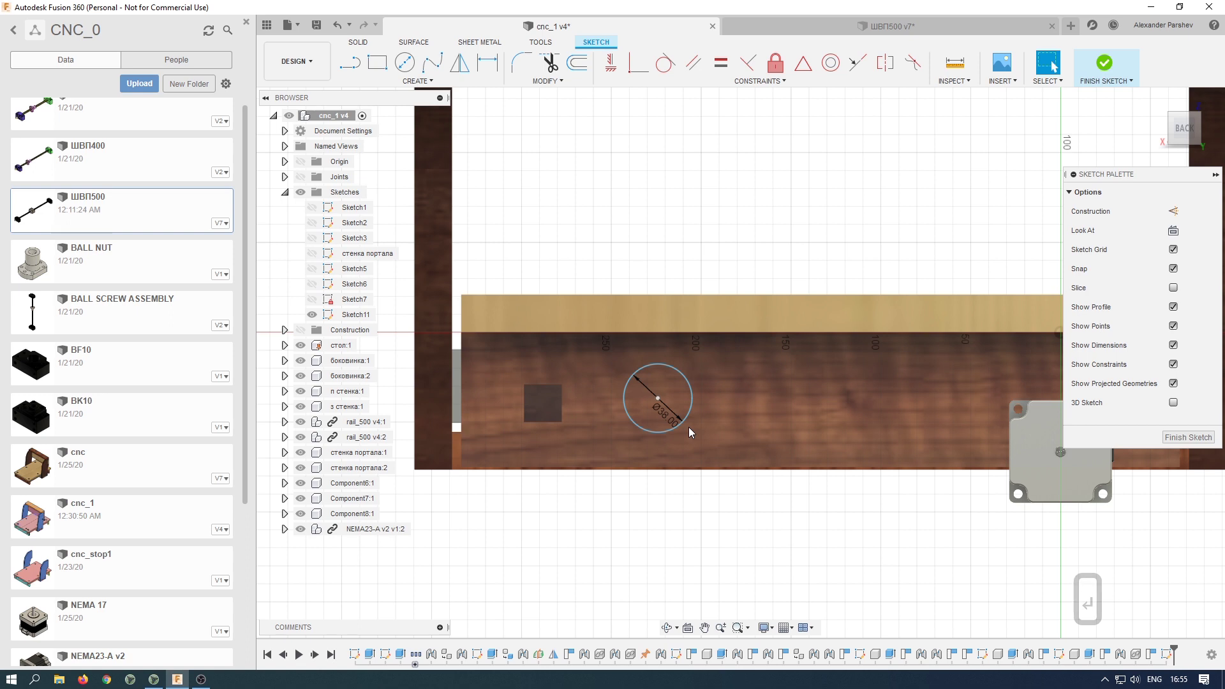
- Draw a 47 × 47 mm center rectangle in construction lines, centered on the 38 mm circle
{"action": "key", "text": "r"}
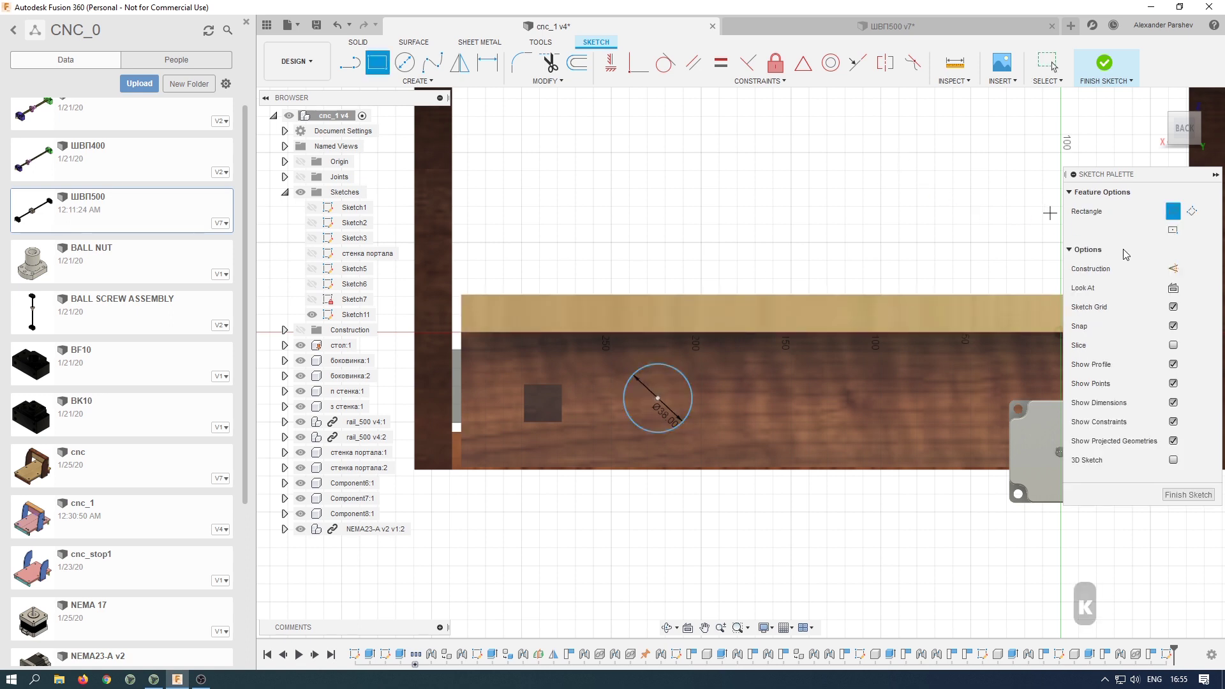
{"action": "left_click", "coordinate": [1174, 231]}
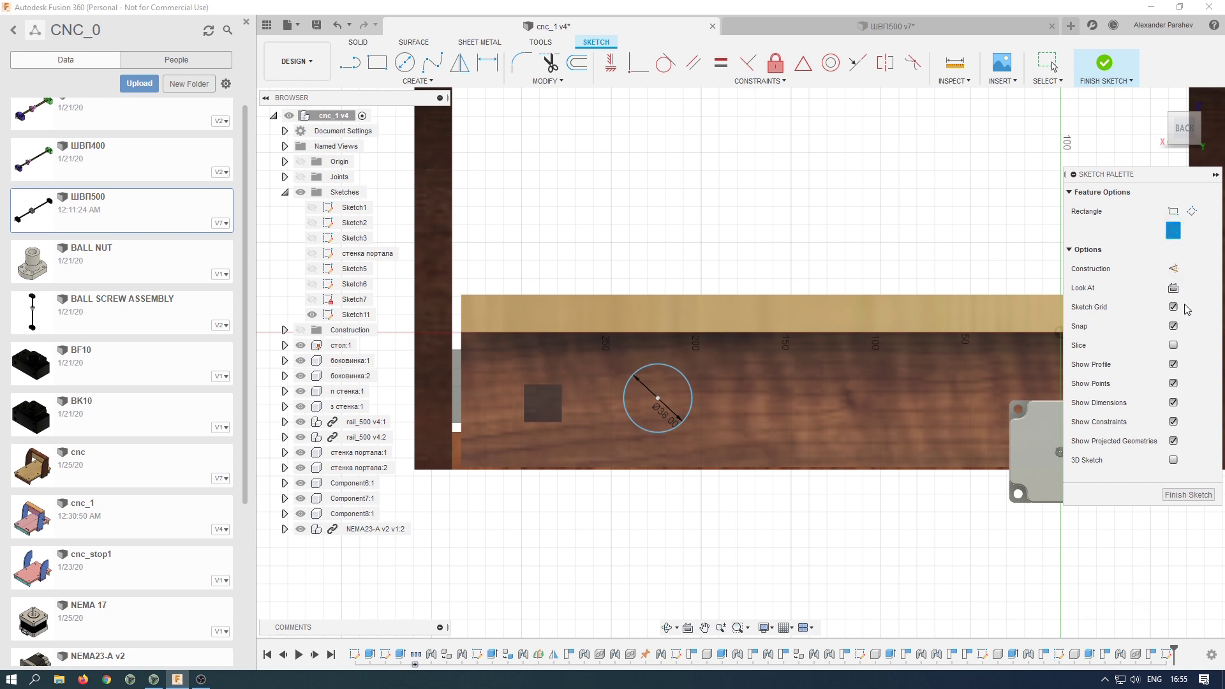
{"action": "left_click", "coordinate": [1173, 270]}
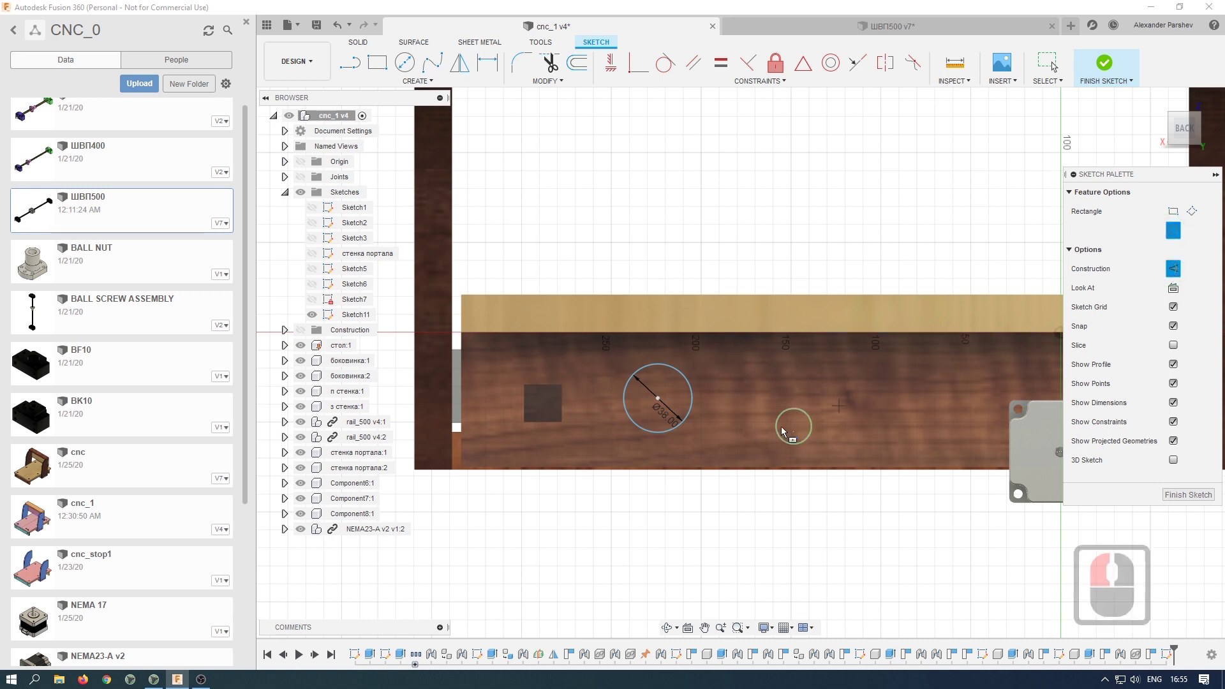
{"action": "left_click", "coordinate": [658, 399]}
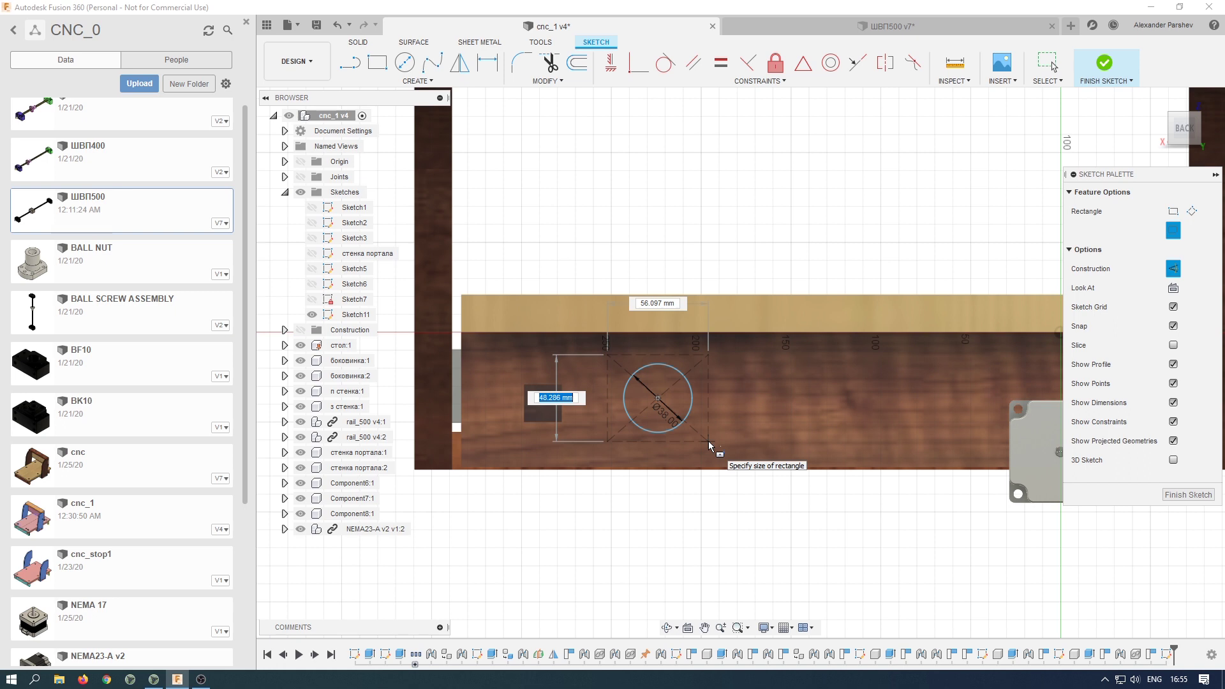
{"action": "type", "text": "47"}
{"action": "key", "text": "Tab"}
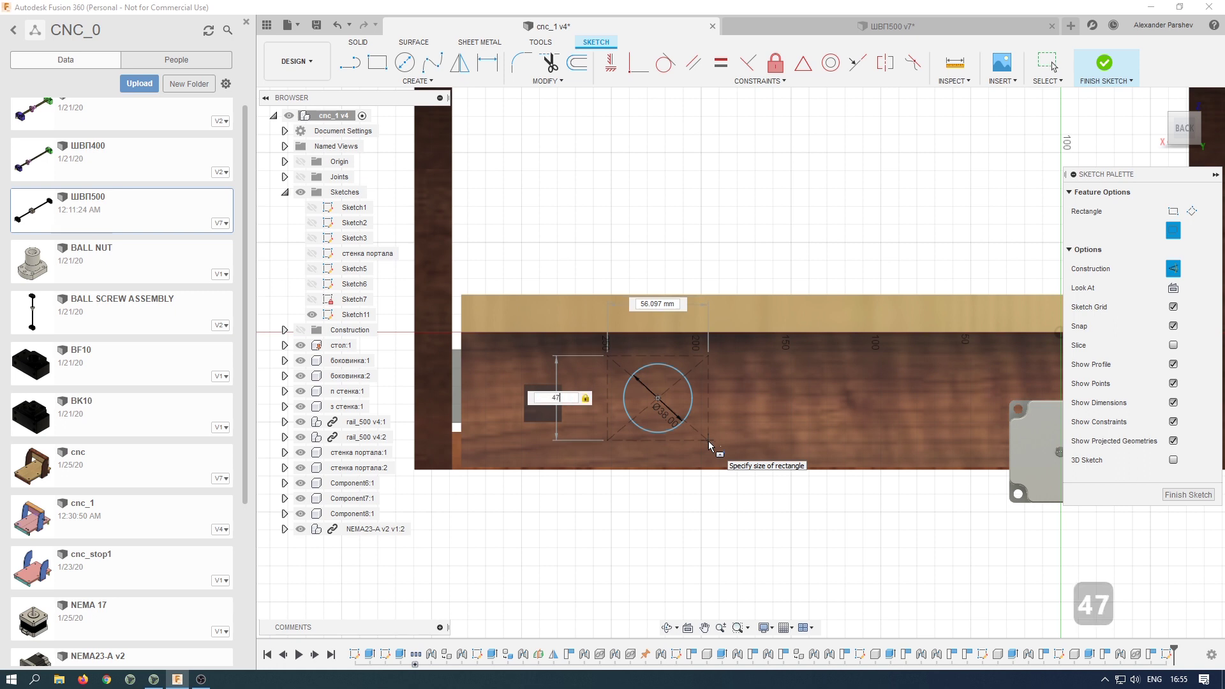
{"action": "type", "text": "47"}
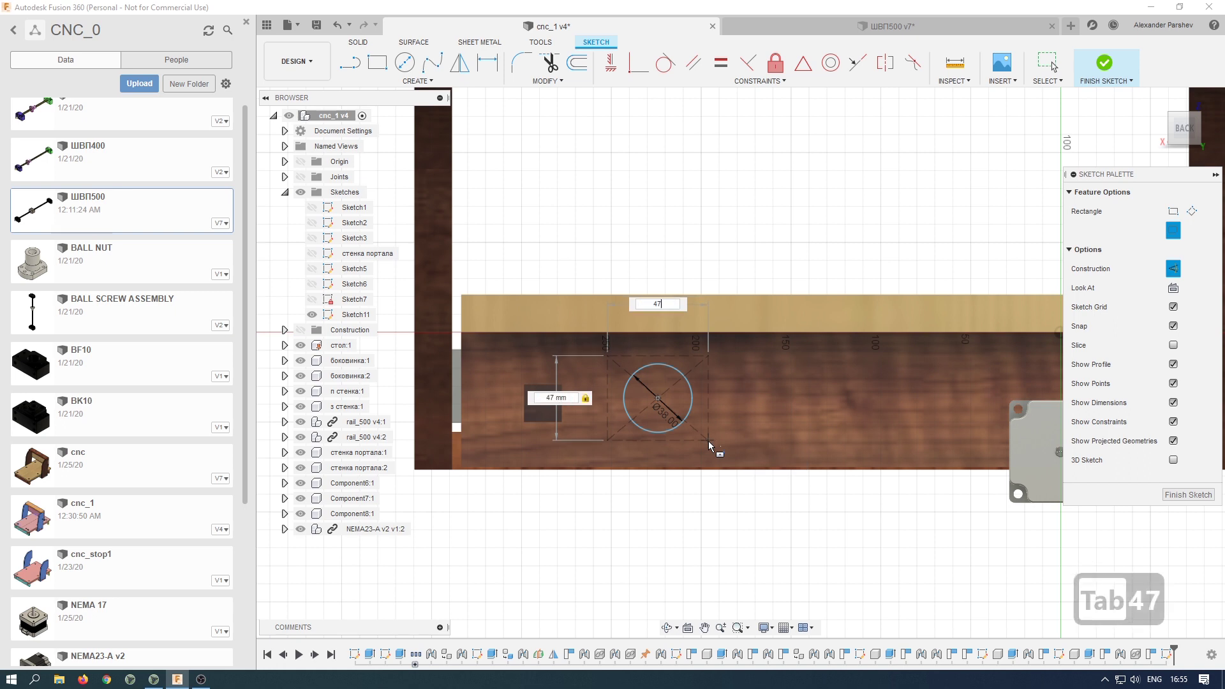
{"action": "key", "text": "Return"}
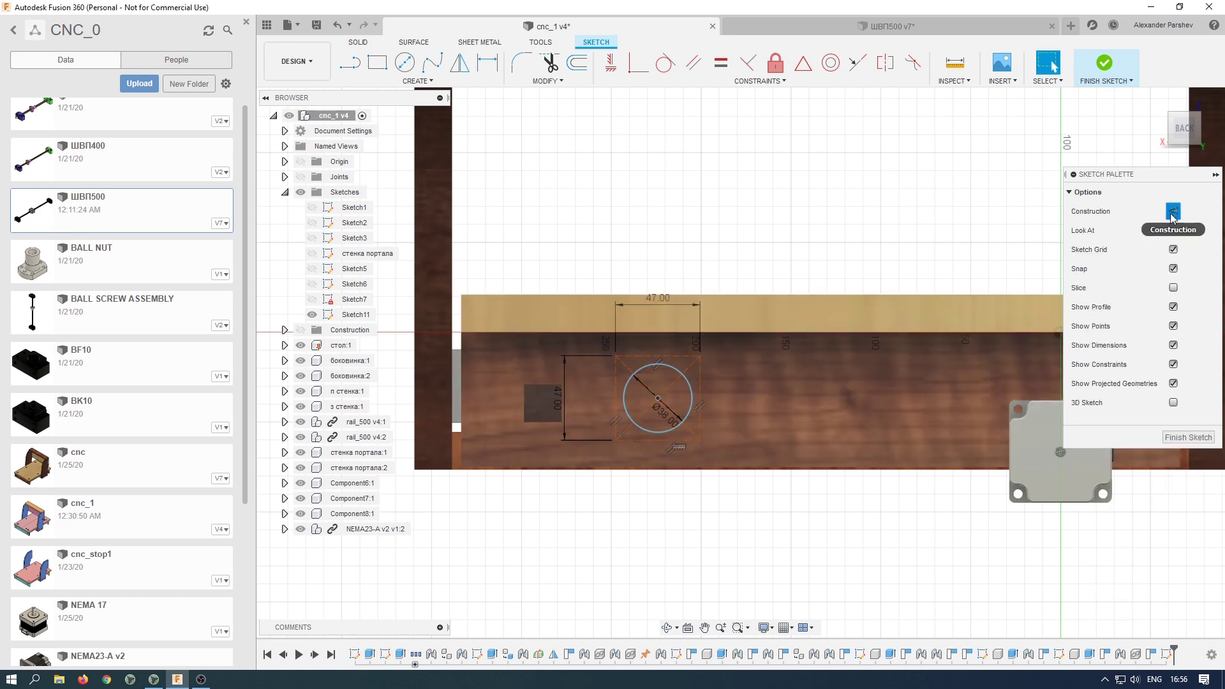
- Draw 5 mm diameter circles, as normal geometry, on the two right corners of the 47 mm construction square
{"action": "scroll", "coordinate": [671, 408], "scroll_direction": "up", "scroll_amount": 7}
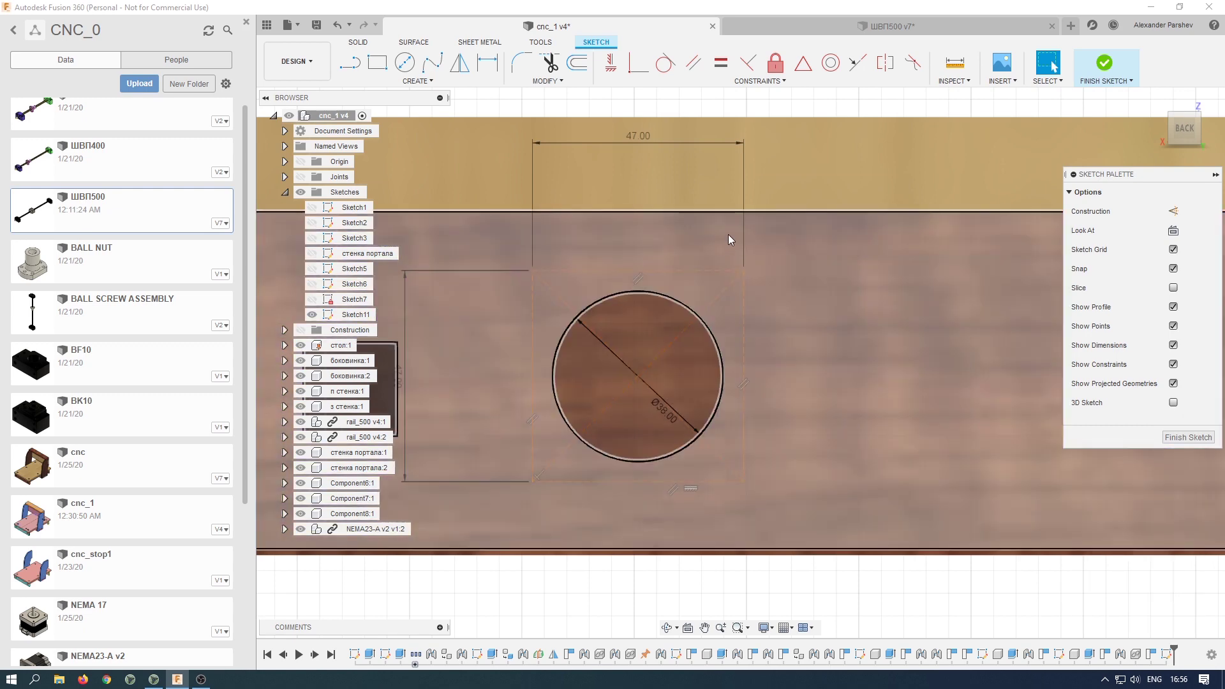
{"action": "key", "text": "c"}
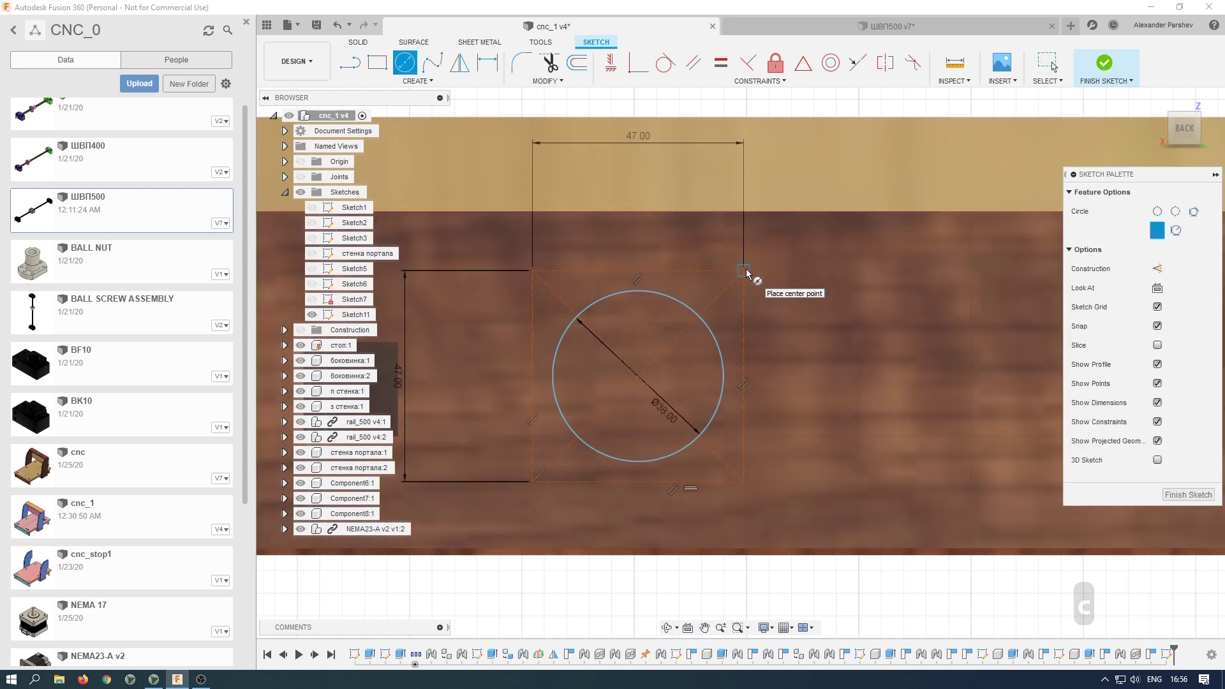
{"action": "left_click", "coordinate": [744, 271]}
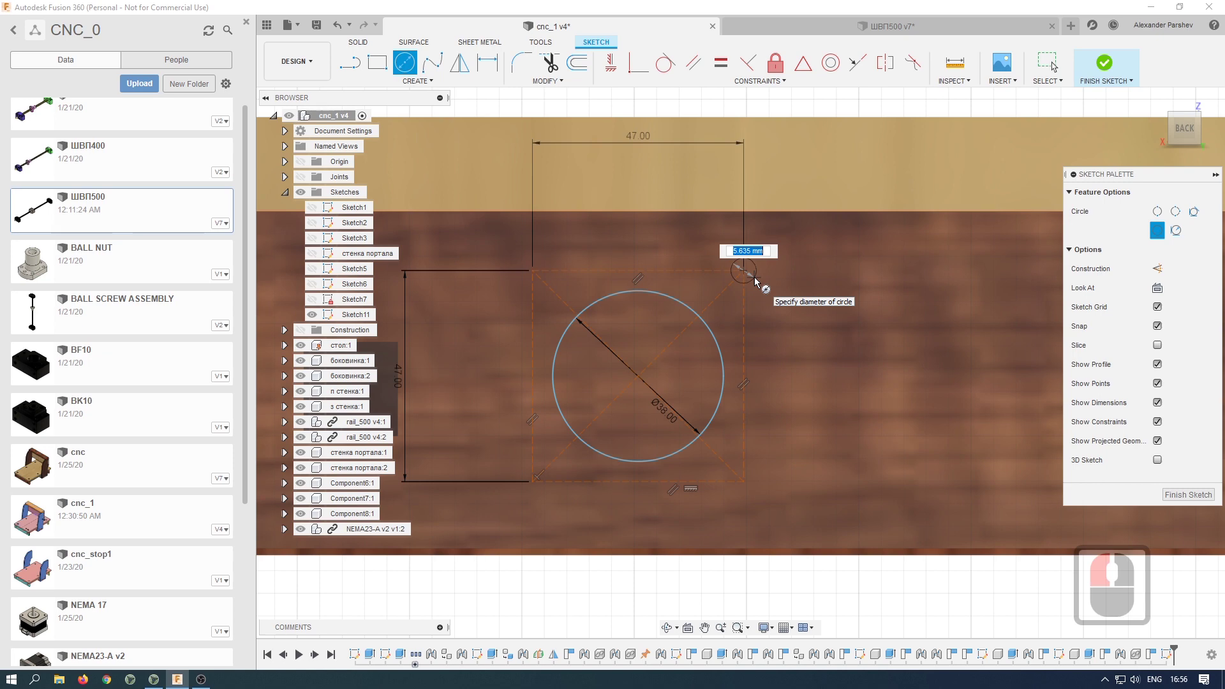
{"action": "type", "text": "5"}
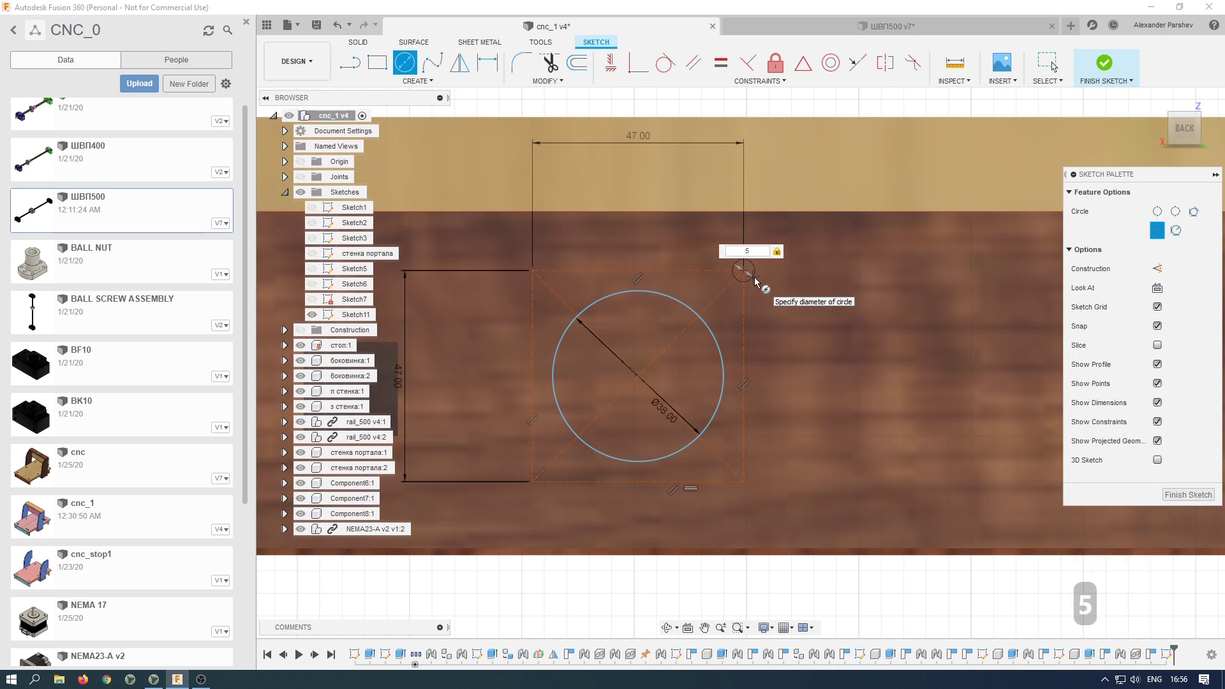
{"action": "key", "text": "Return"}
{"action": "key", "text": "c"}
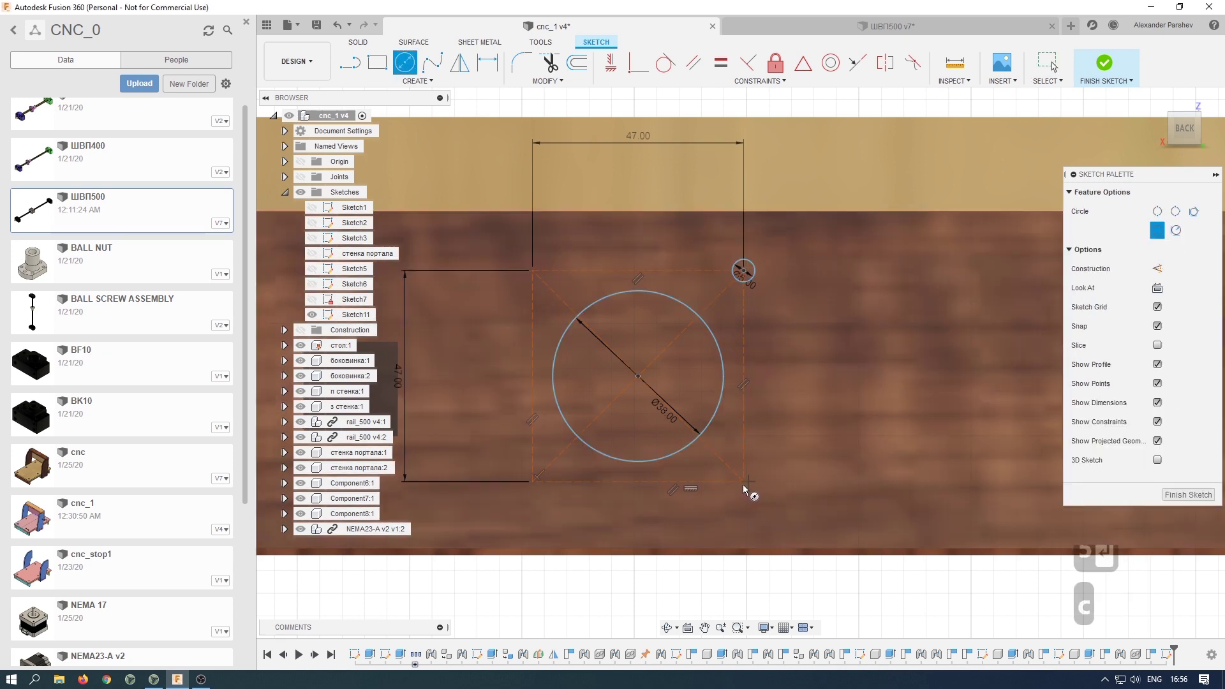
{"action": "left_click", "coordinate": [744, 482]}
{"action": "type", "text": "5"}
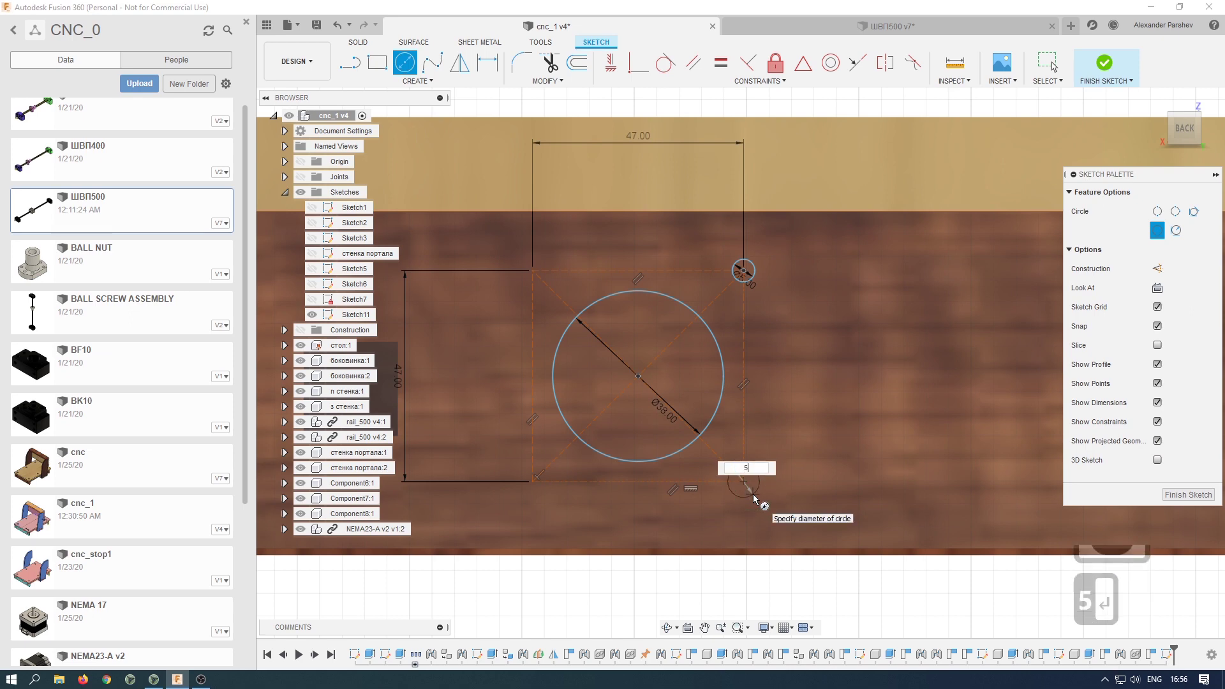
{"action": "key", "text": "Return"}
- Draw 5 mm diameter circles on the two left corners of the 47 mm construction square
{"action": "key", "text": "c"}
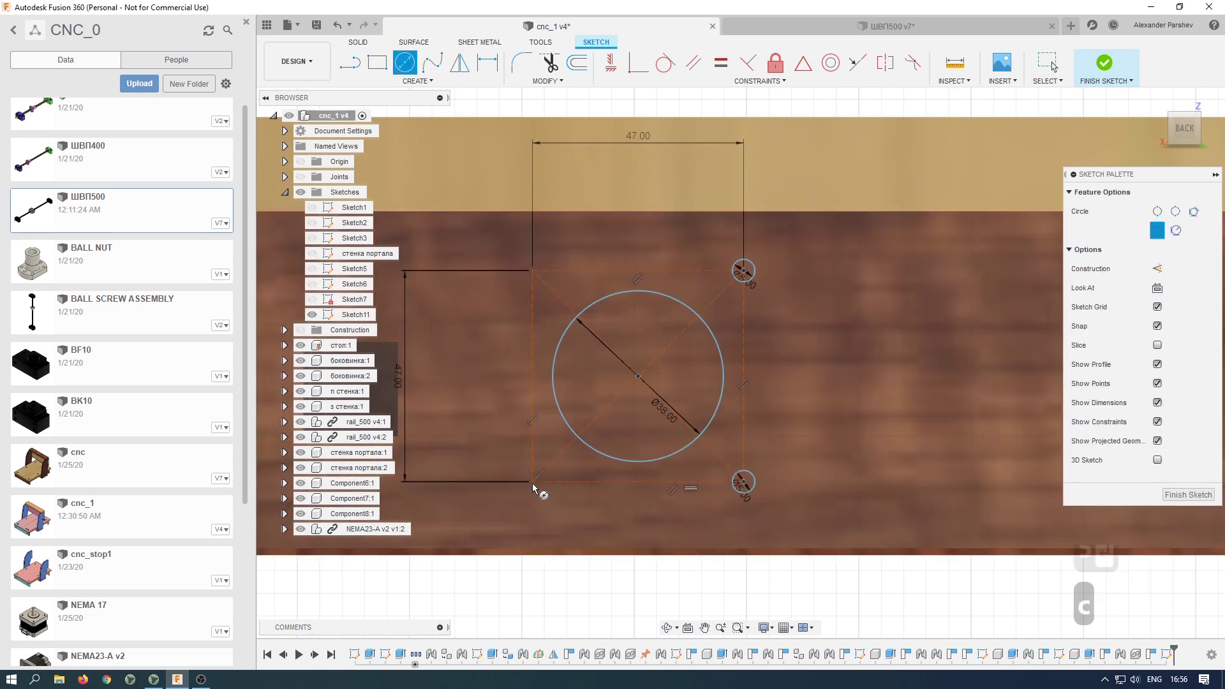
{"action": "left_click", "coordinate": [533, 482]}
{"action": "type", "text": "5"}
{"action": "key", "text": "Return"}
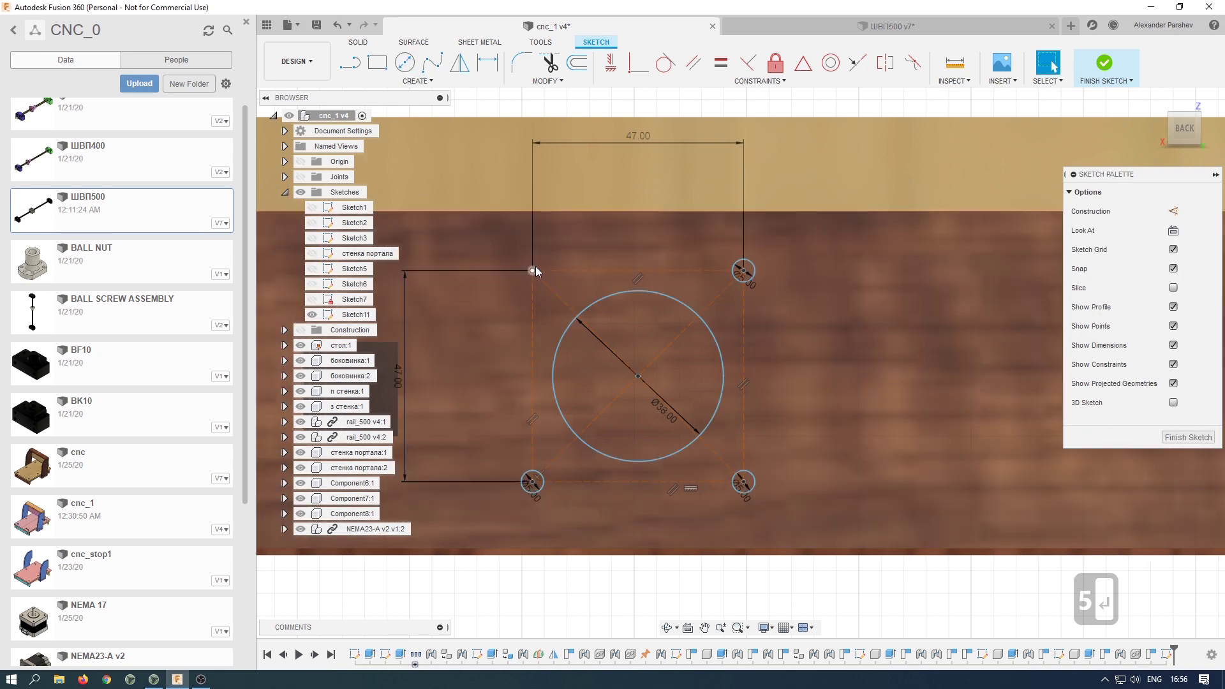
{"action": "key", "text": "c"}
{"action": "left_click", "coordinate": [533, 270]}
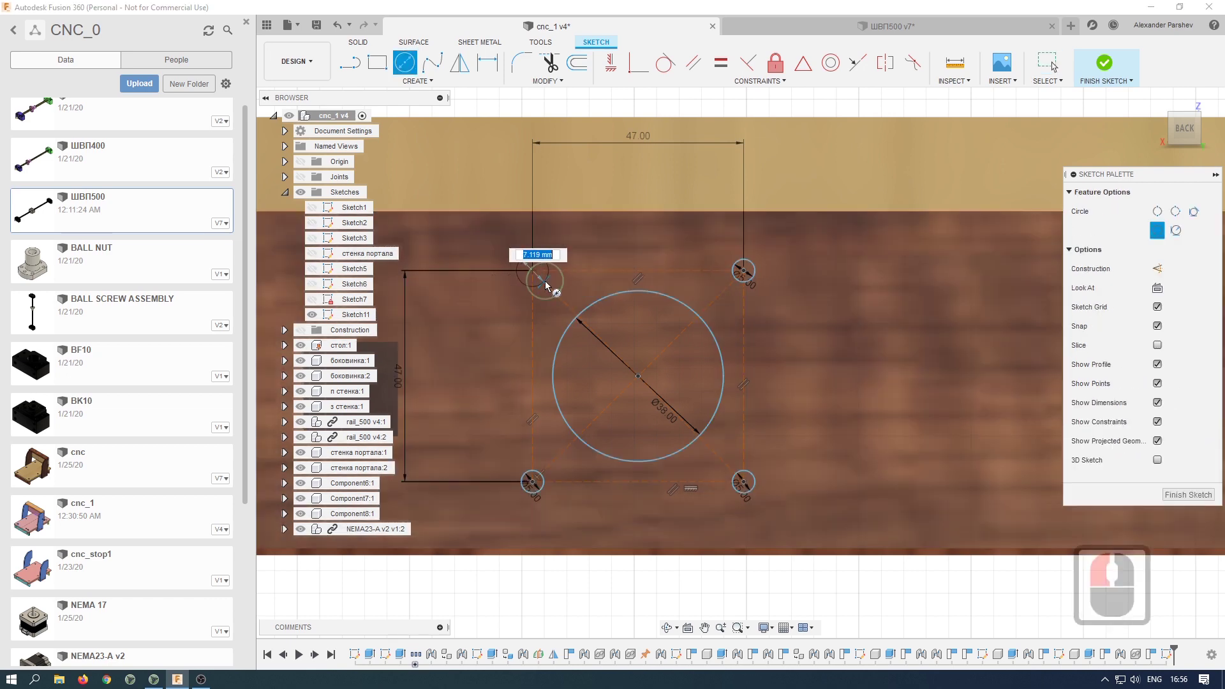
{"action": "type", "text": "5"}
{"action": "key", "text": "Return"}
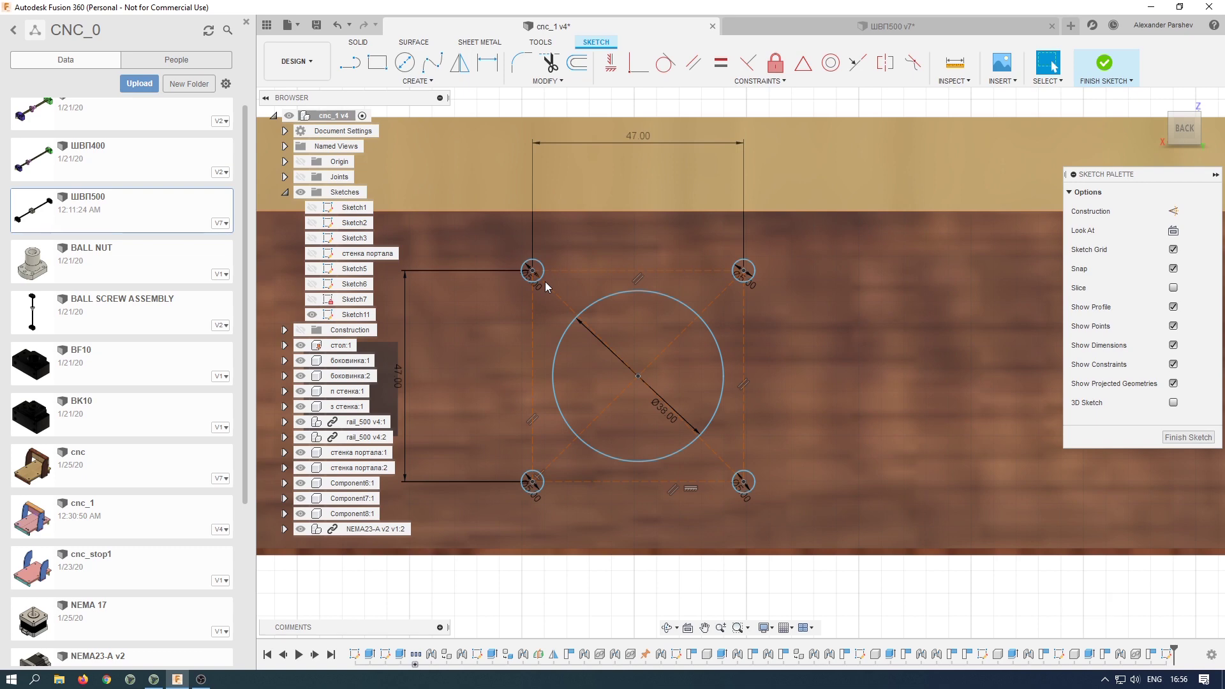
- Draw a 4.2 mm diameter circle on the construction square's upper-left diagonal, between the corner hole and the 38 mm circle
{"action": "scroll", "coordinate": [534, 487], "scroll_direction": "up", "scroll_amount": 10}
{"action": "scroll", "coordinate": [534, 491], "scroll_direction": "down", "scroll_amount": 10}
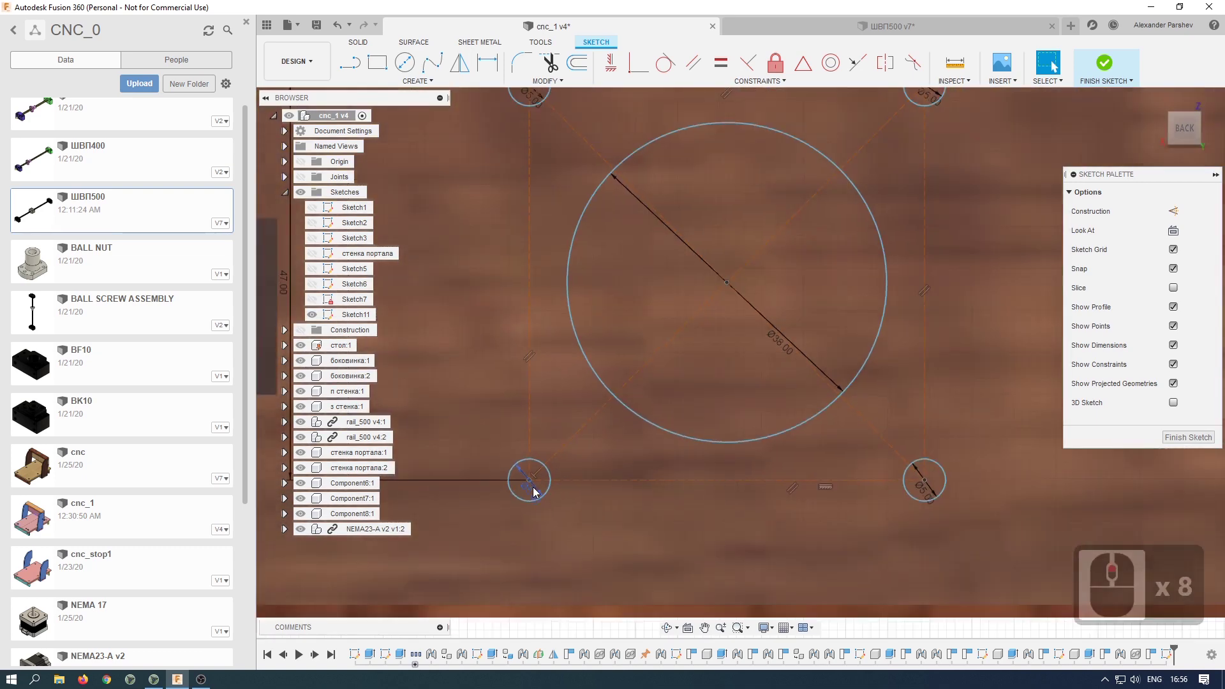
{"action": "key", "text": "c"}
{"action": "left_click", "coordinate": [582, 268]}
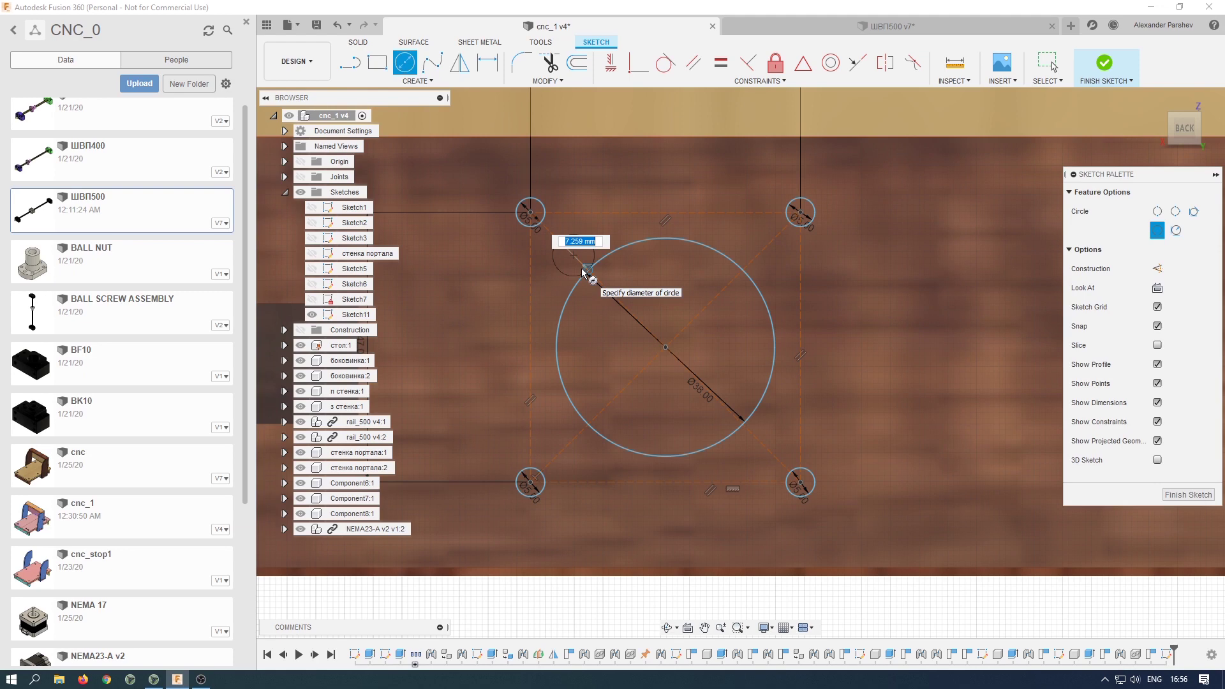
{"action": "type", "text": "4.2"}
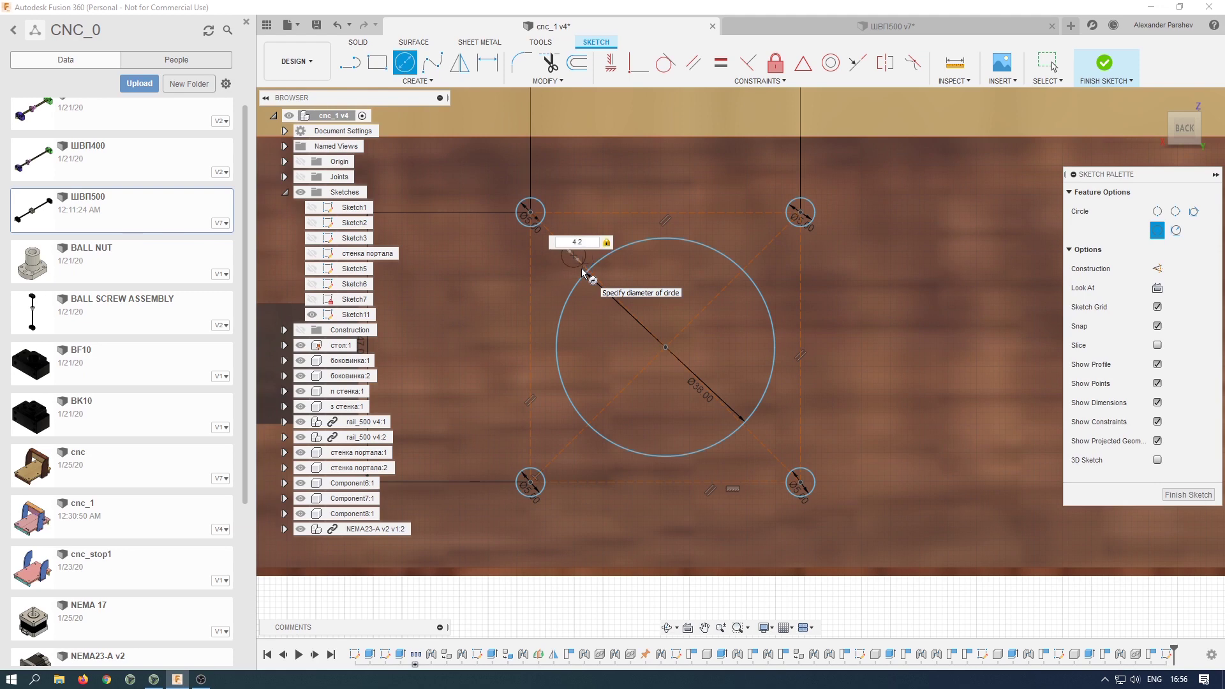
{"action": "key", "text": "Return"}
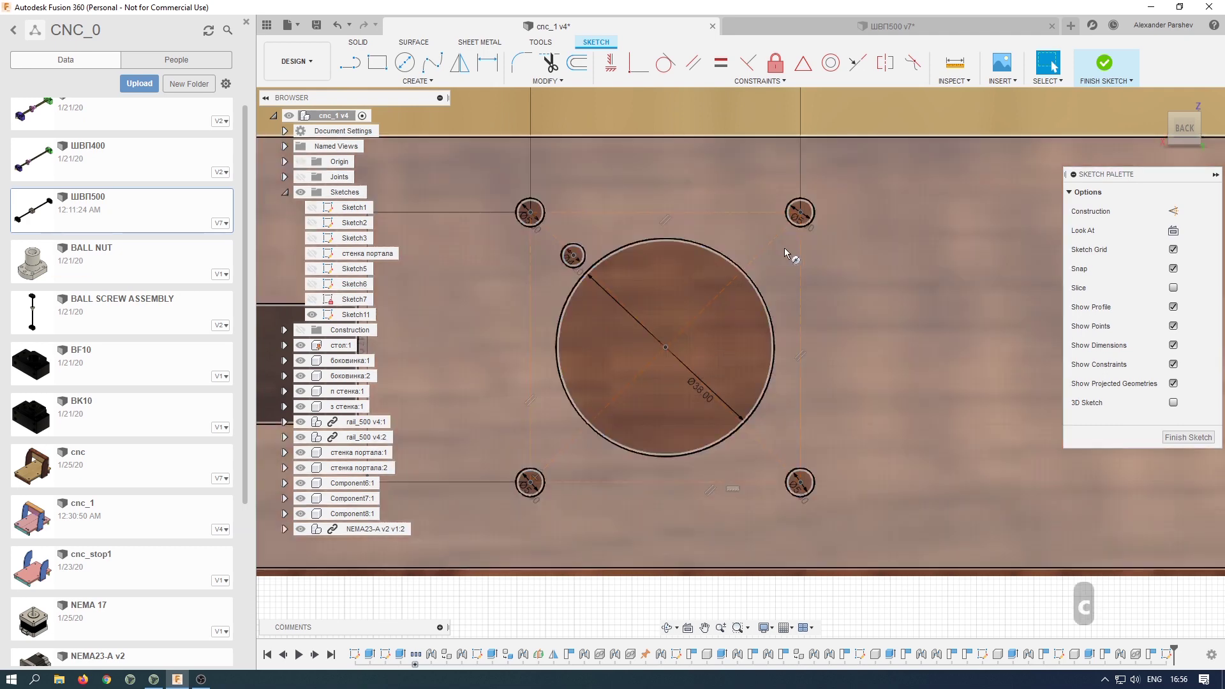
- Draw a 4 mm diameter circle on the upper-right diagonal, just outside the 38 mm circle, and delete its diameter dimension
{"action": "key", "text": "c"}
{"action": "left_click", "coordinate": [757, 257]}
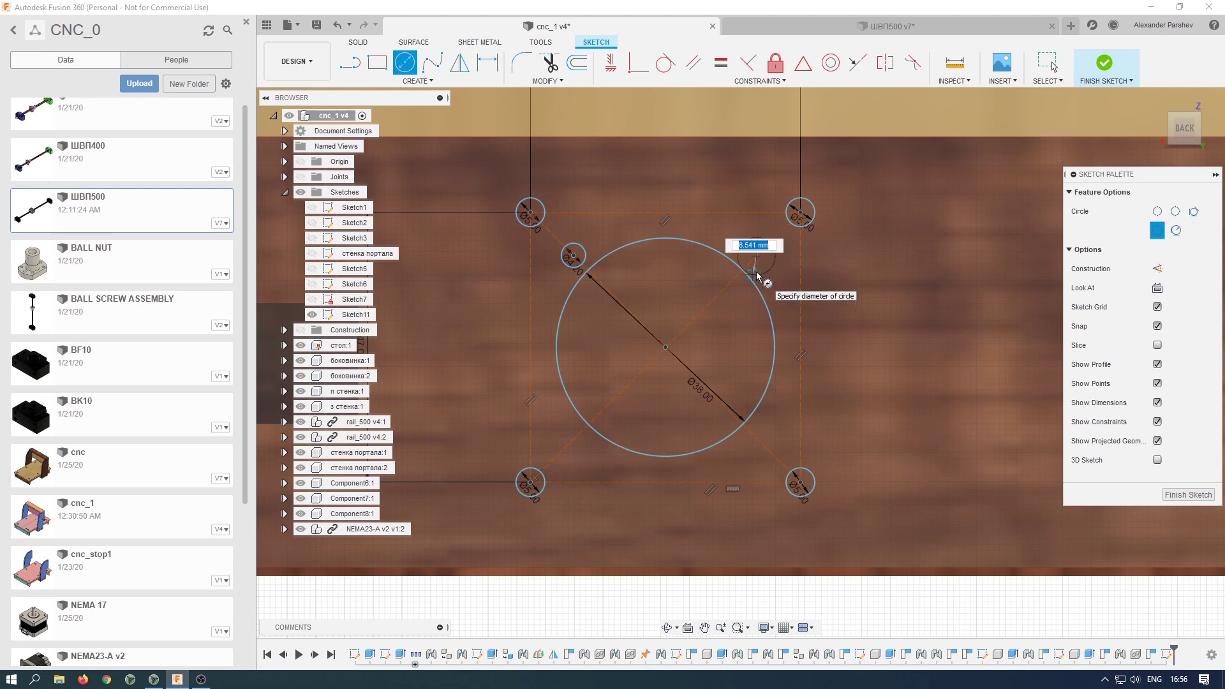
{"action": "type", "text": "4"}
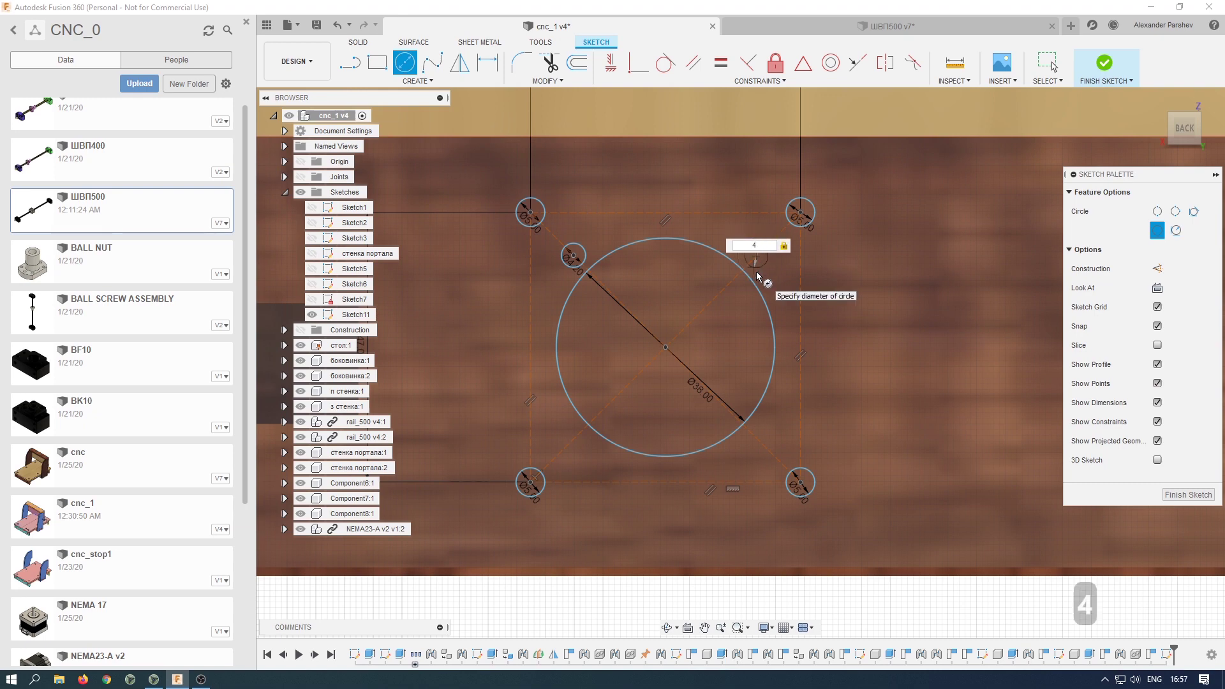
{"action": "key", "text": "Escape"}
{"action": "key", "text": "Escape"}
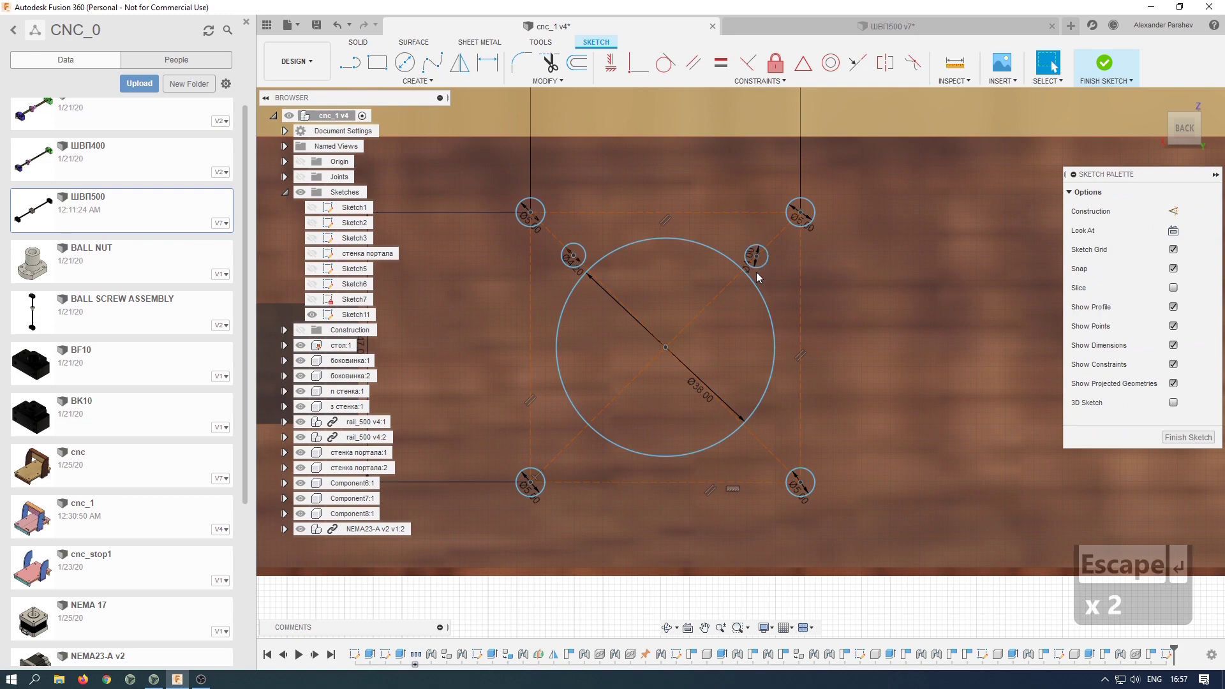
{"action": "scroll", "coordinate": [756, 272], "scroll_direction": "up", "scroll_amount": 6}
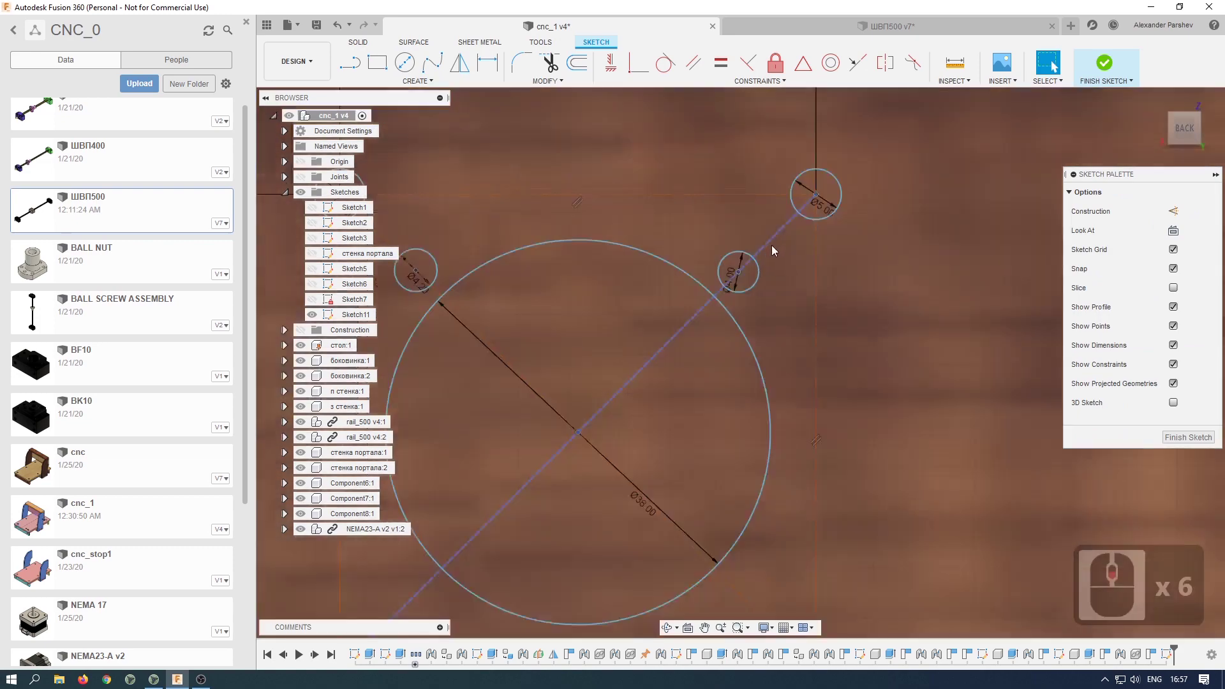
{"action": "left_click", "coordinate": [737, 264]}
{"action": "key", "text": "Delete"}
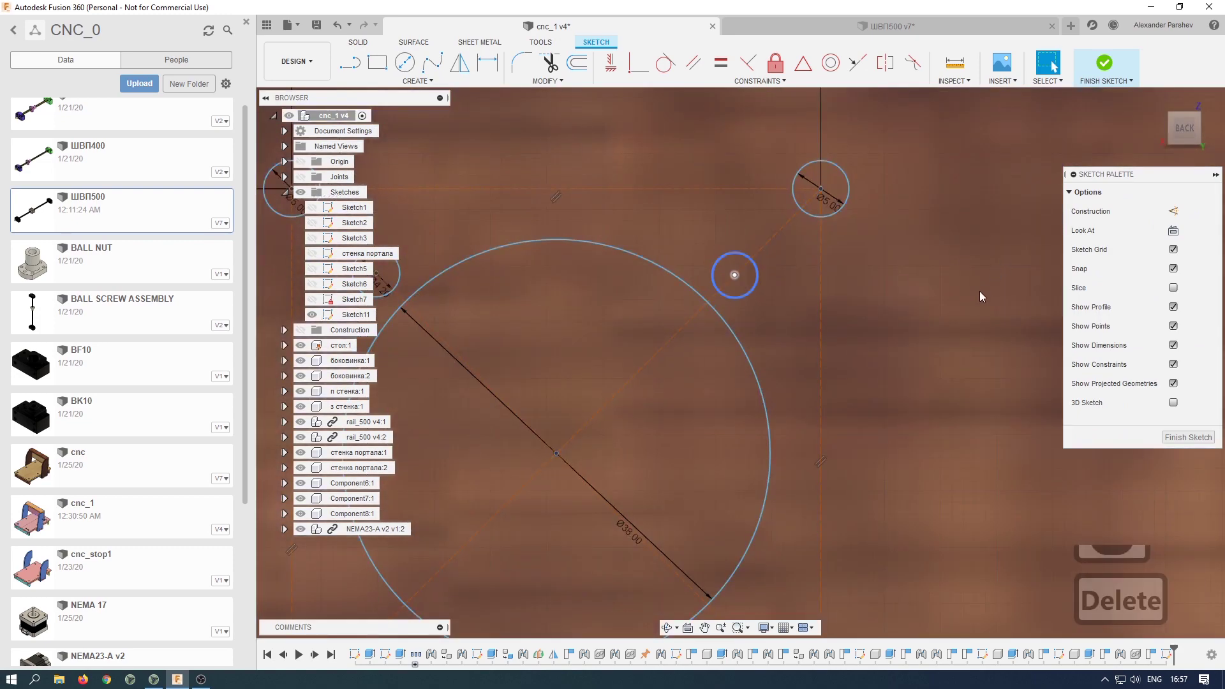
- Draw two undimensioned small circles on the lower diagonals outside the 38 mm circle, the lower-left one about 2.8 mm in diameter
{"action": "scroll", "coordinate": [863, 351], "scroll_direction": "down", "scroll_amount": 11}
{"action": "scroll", "coordinate": [814, 439], "scroll_direction": "up", "scroll_amount": 10}
{"action": "key", "text": "c"}
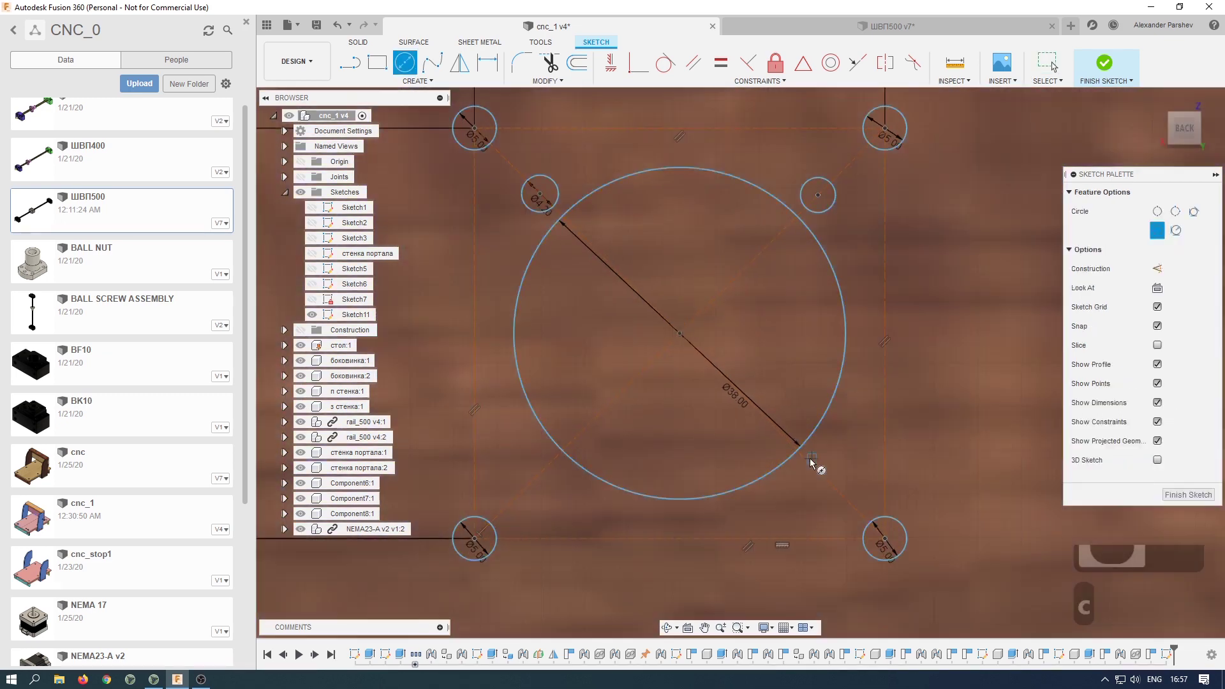
{"action": "left_click", "coordinate": [809, 460]}
{"action": "left_click", "coordinate": [817, 475]}
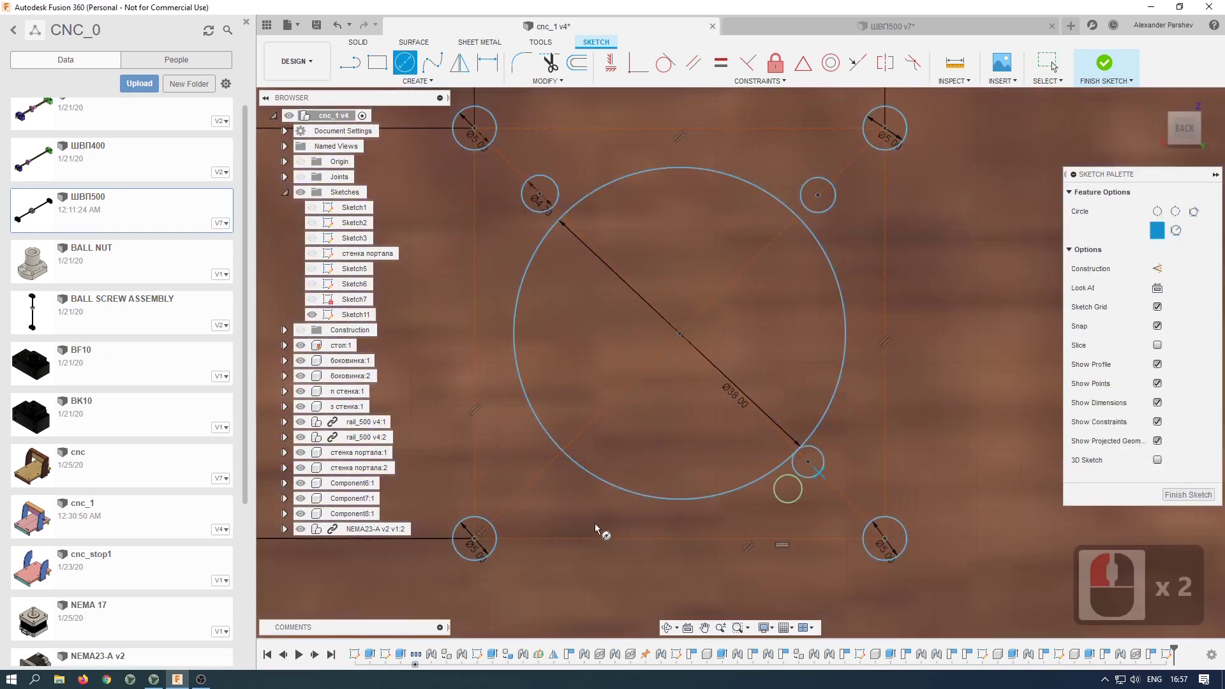
{"action": "left_click", "coordinate": [540, 473]}
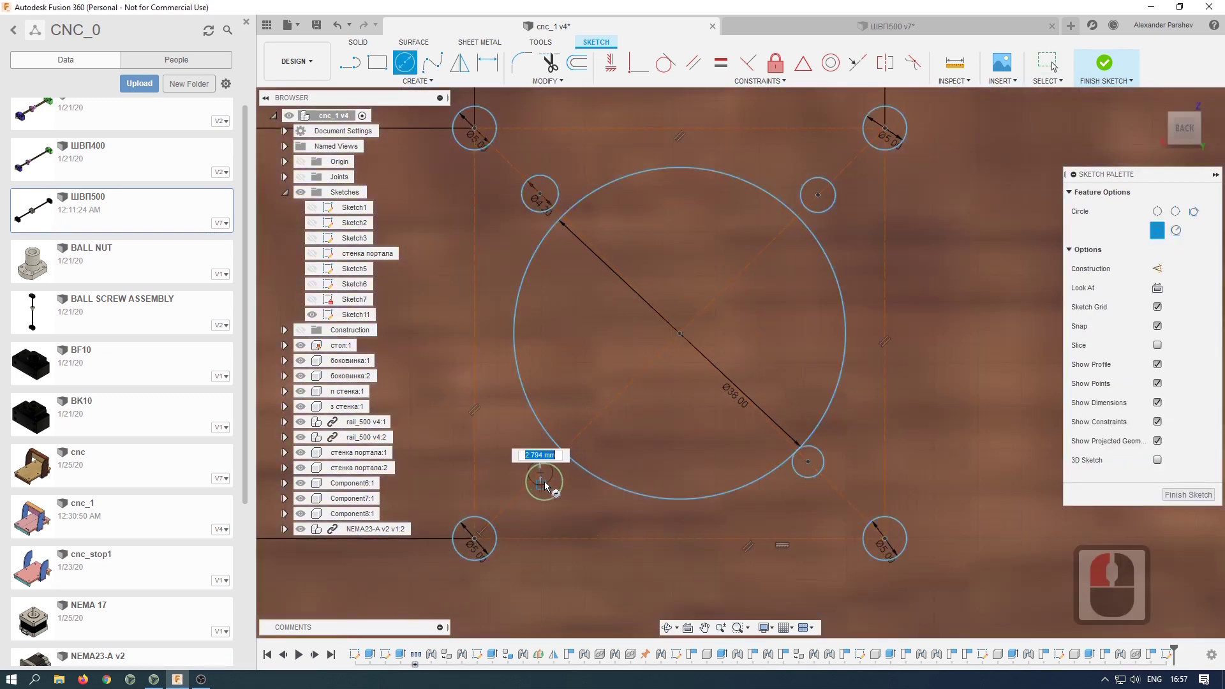
{"action": "left_click", "coordinate": [550, 482]}
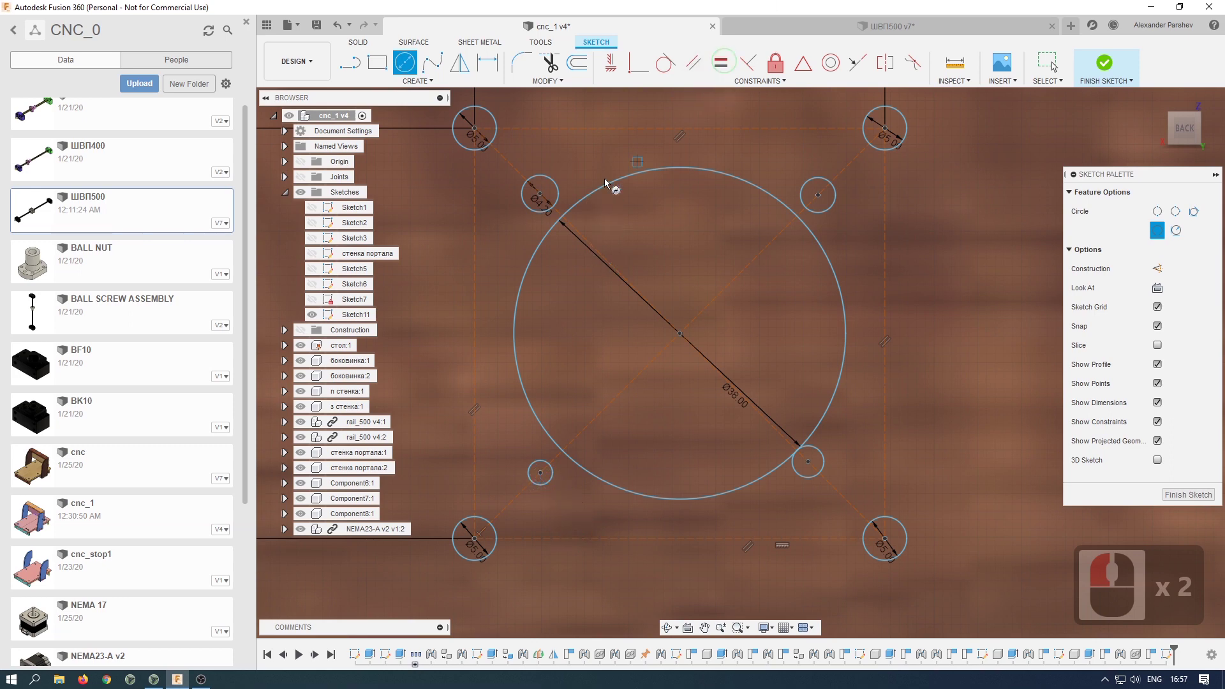
- Apply Equal constraints so the three undimensioned small circles match the 4.2 mm circle
{"action": "left_click", "coordinate": [720, 62]}
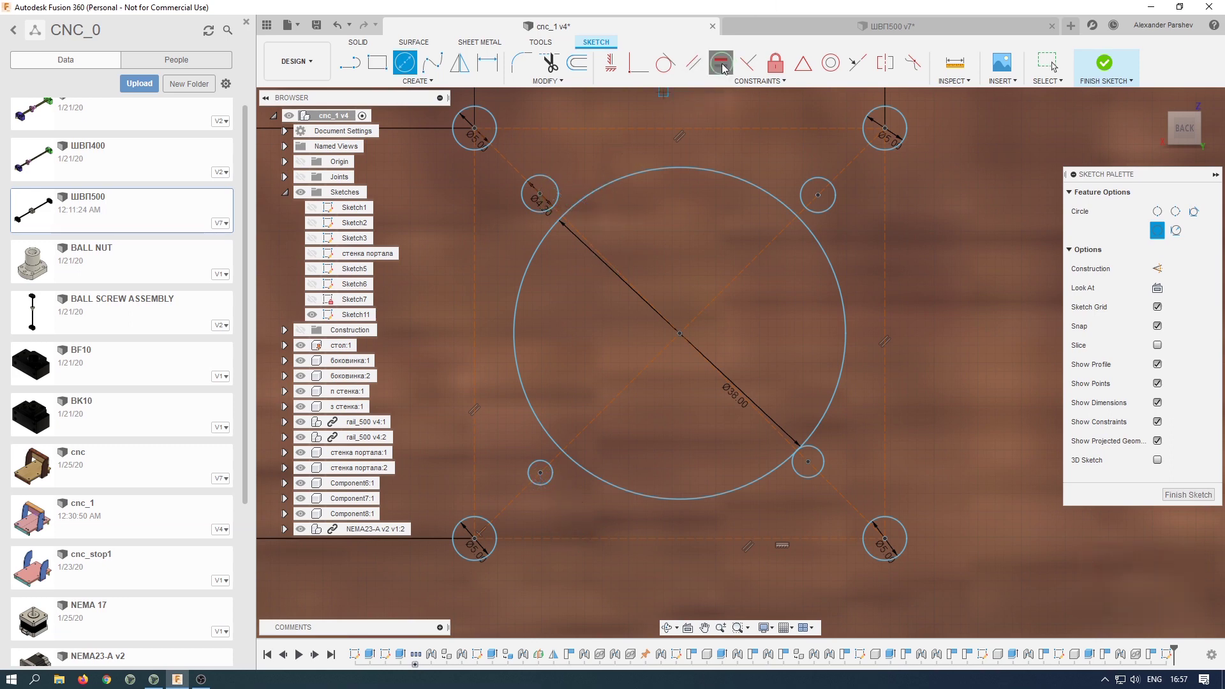
{"action": "left_click", "coordinate": [559, 194]}
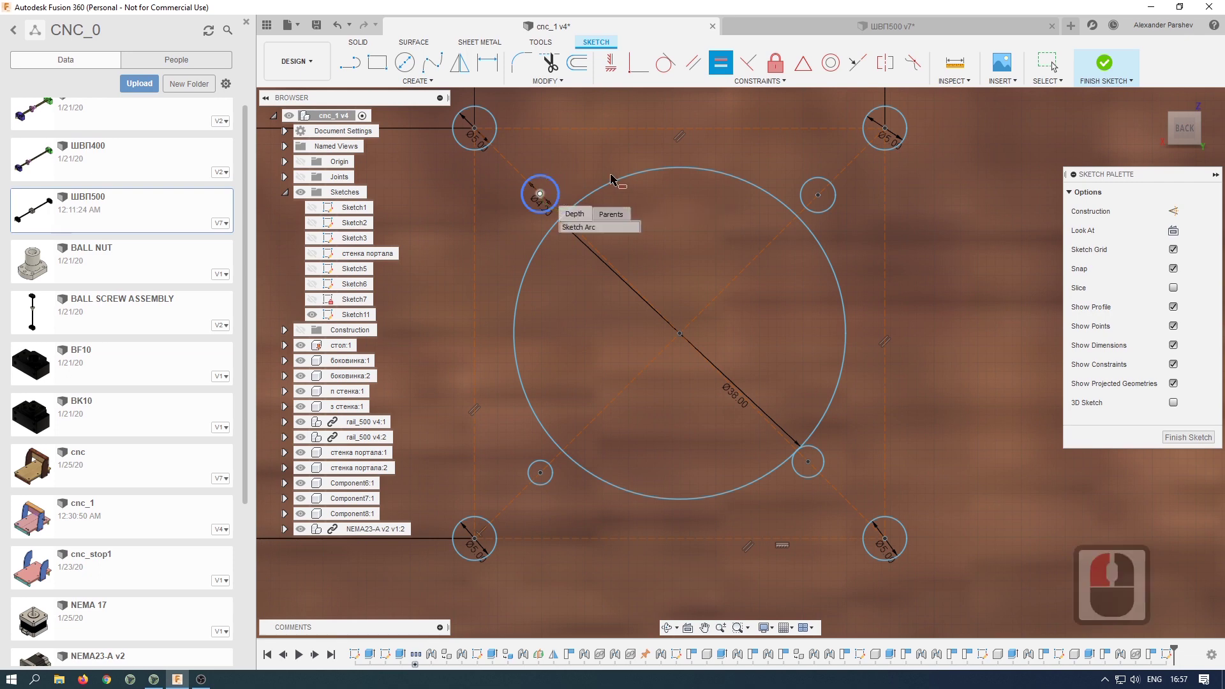
{"action": "left_click", "coordinate": [809, 189]}
{"action": "key", "text": "Escape"}
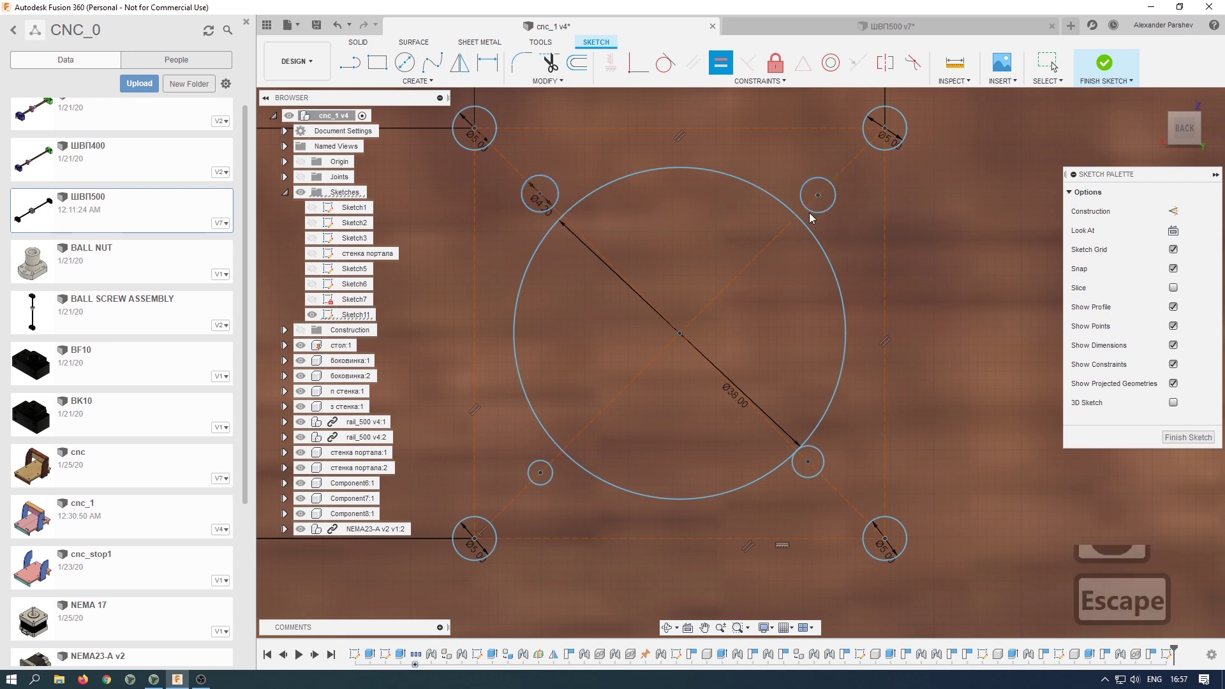
{"action": "key", "text": "Escape"}
{"action": "left_click", "coordinate": [560, 198]}
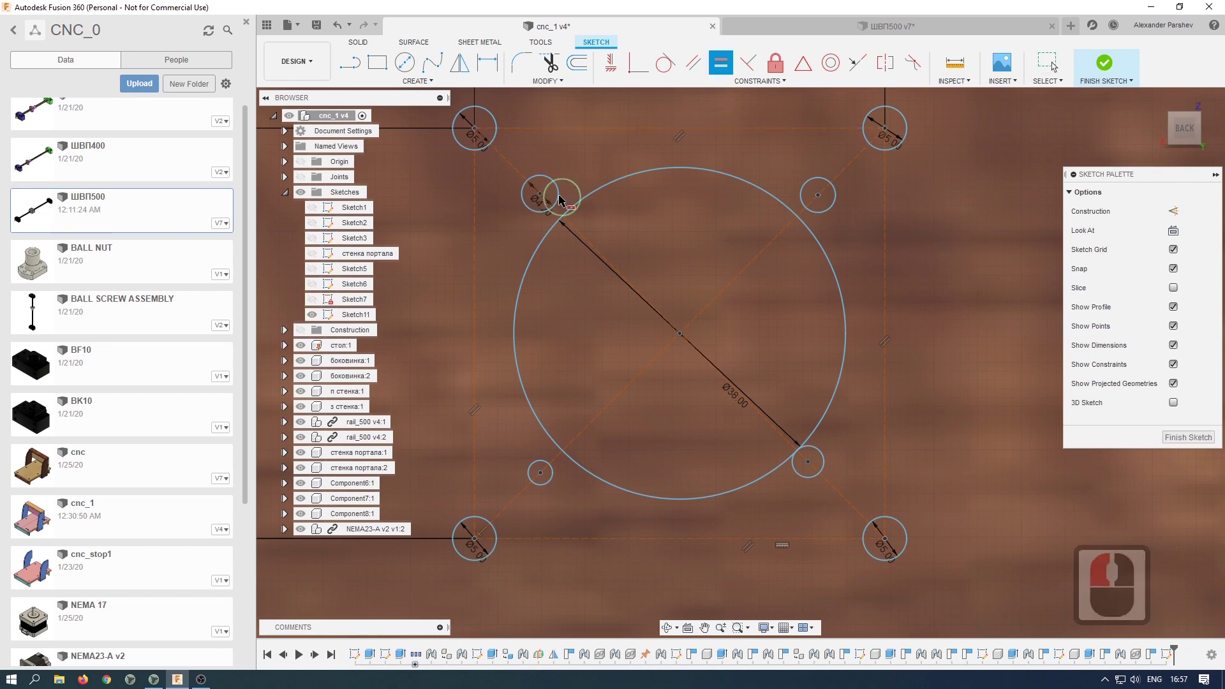
{"action": "left_click", "coordinate": [809, 189]}
{"action": "left_click", "coordinate": [822, 462]}
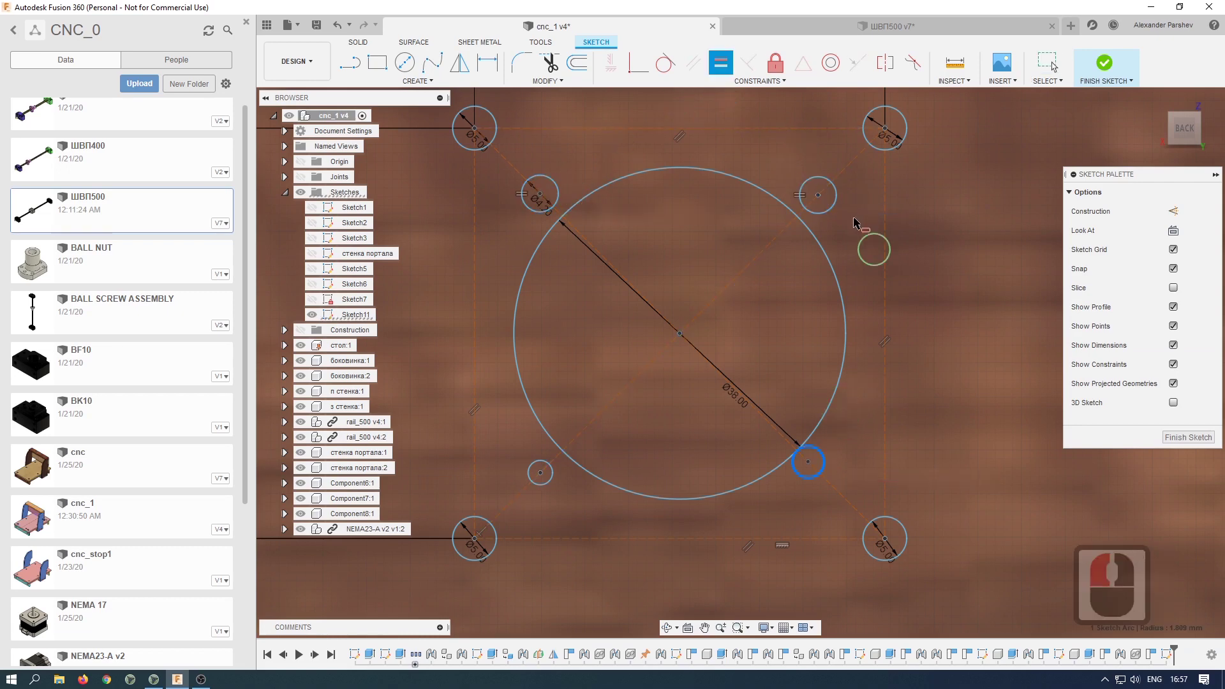
{"action": "left_click", "coordinate": [830, 207]}
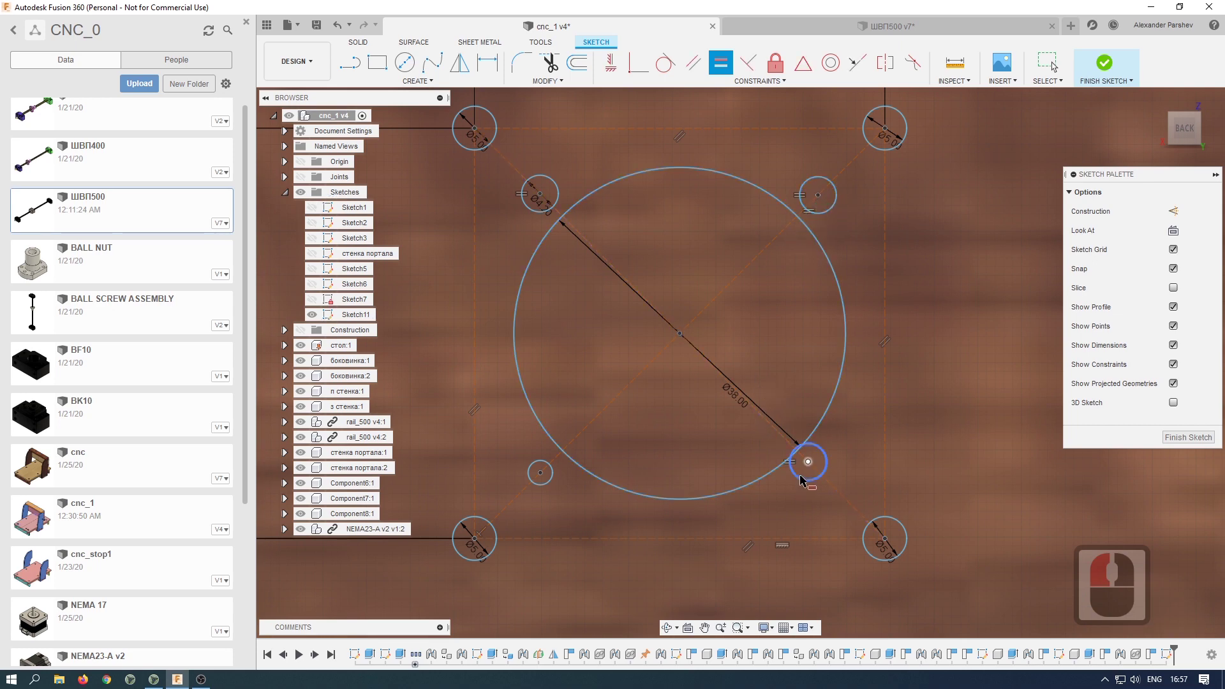
{"action": "left_click", "coordinate": [553, 484]}
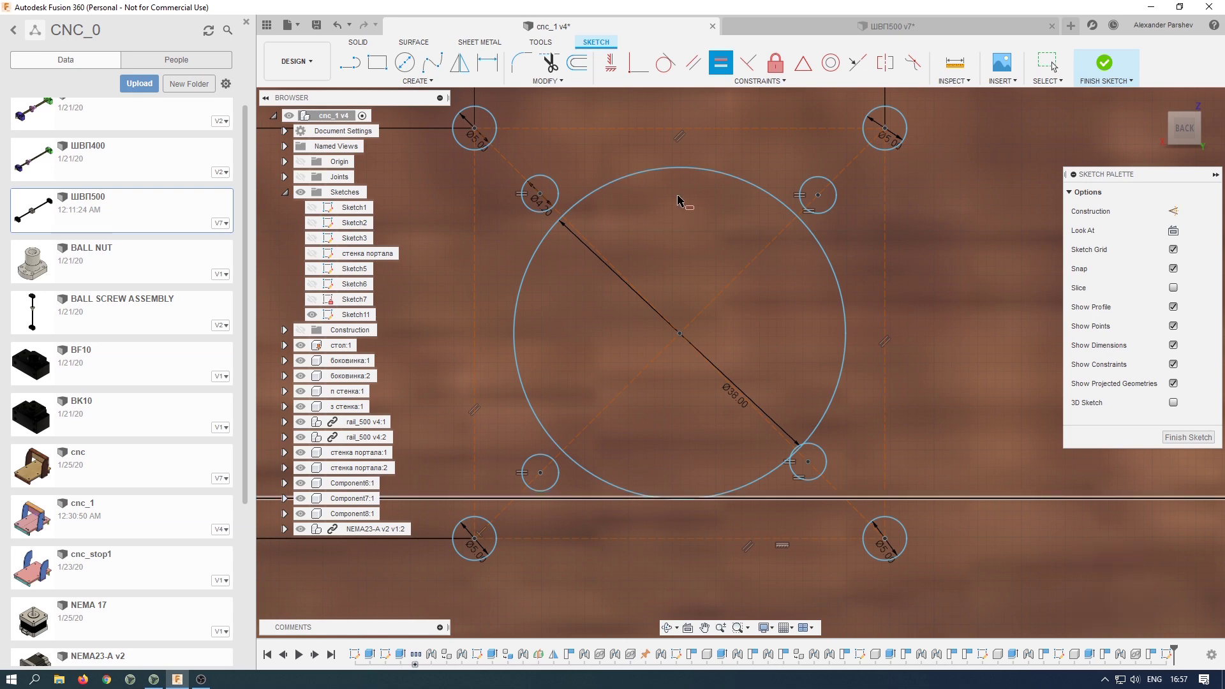
{"action": "left_click", "coordinate": [550, 436]}
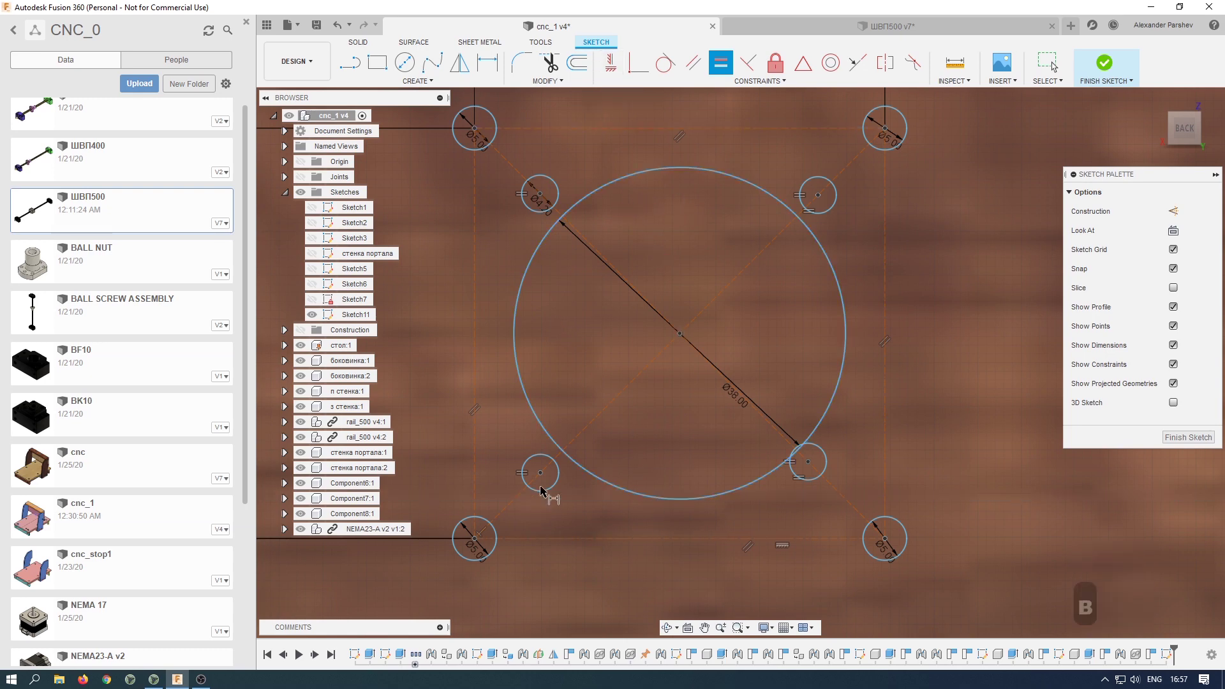
- Dimension the horizontal distance between the centers of the two lower small circles as 31 mm
{"action": "key", "text": "d"}
{"action": "left_click", "coordinate": [540, 472]}
{"action": "left_click", "coordinate": [807, 462]}
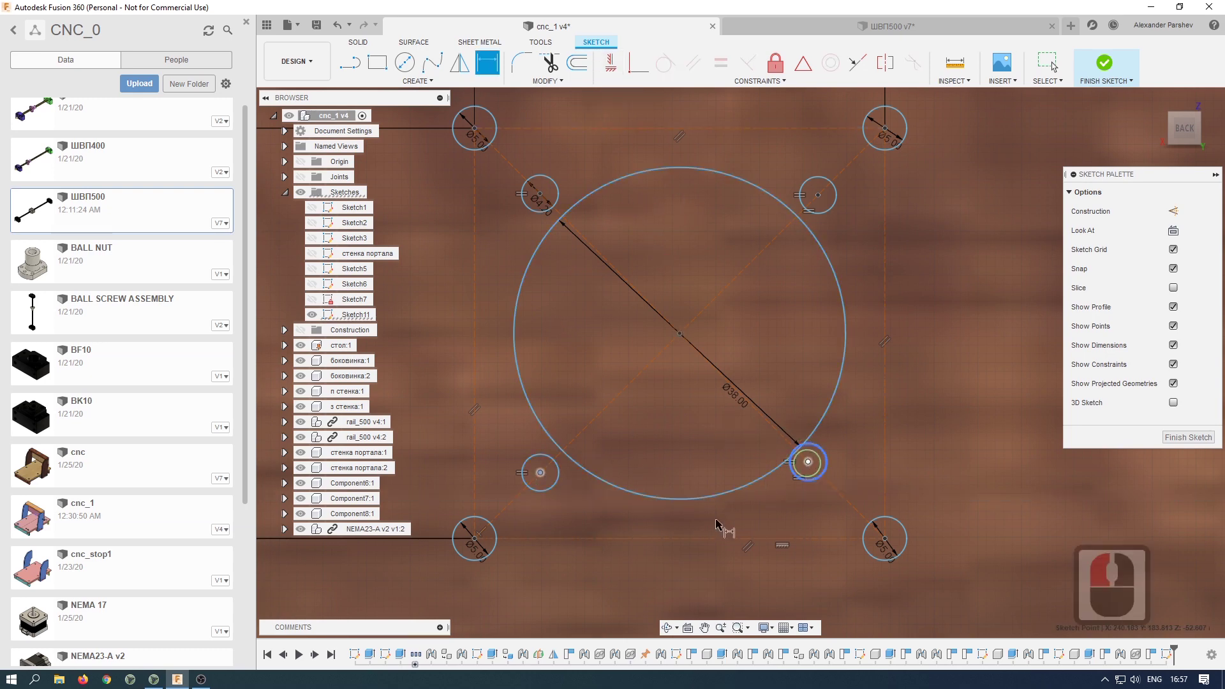
{"action": "left_click", "coordinate": [671, 555]}
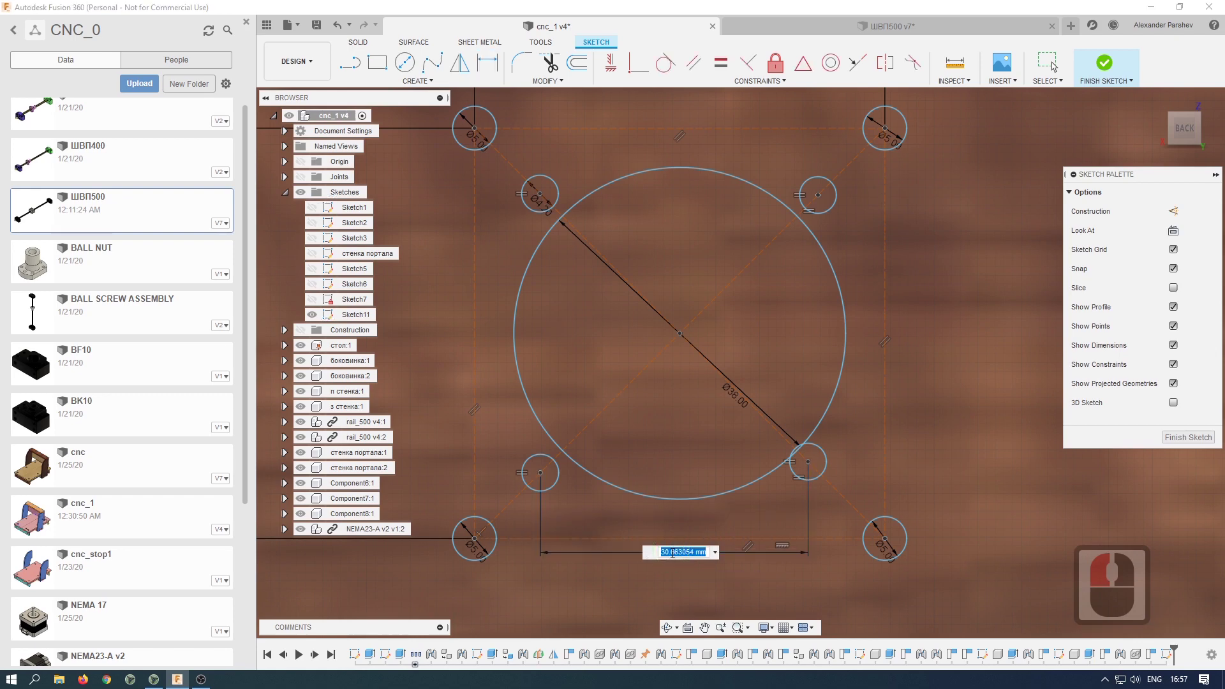
{"action": "type", "text": "31"}
{"action": "key", "text": "Return"}
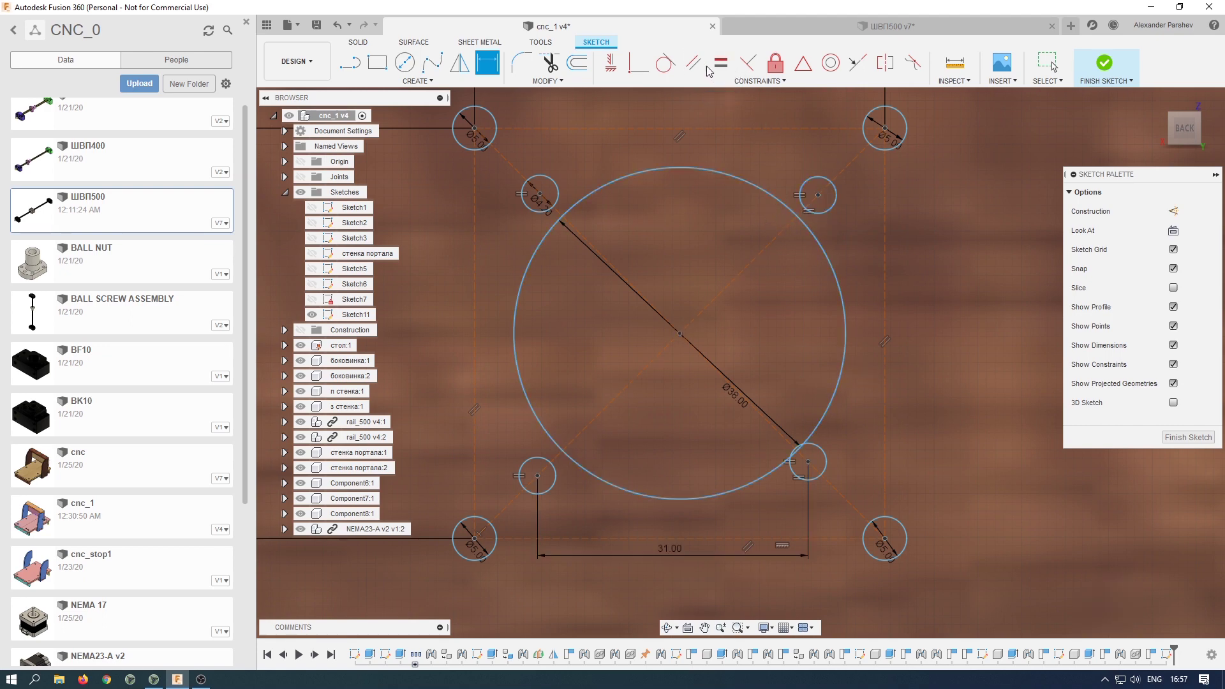
- Align the centers of the two lower small circles horizontally with a Horizontal/Vertical constraint
{"action": "left_click", "coordinate": [610, 61]}
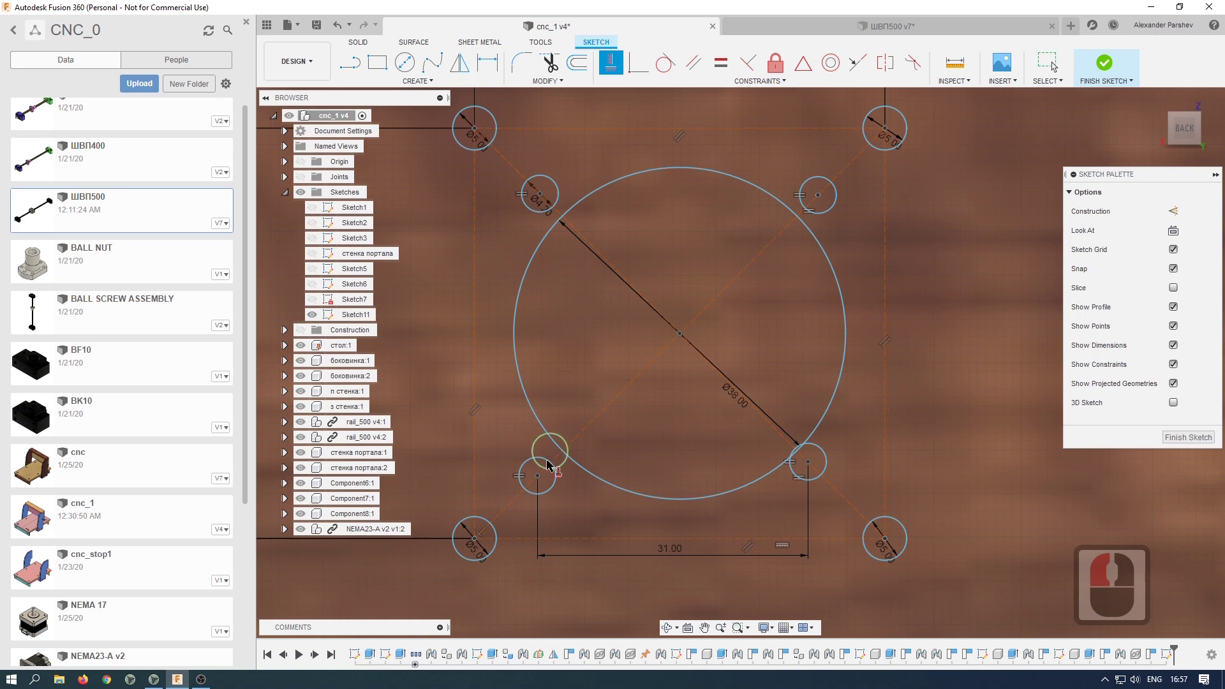
{"action": "left_click", "coordinate": [538, 476]}
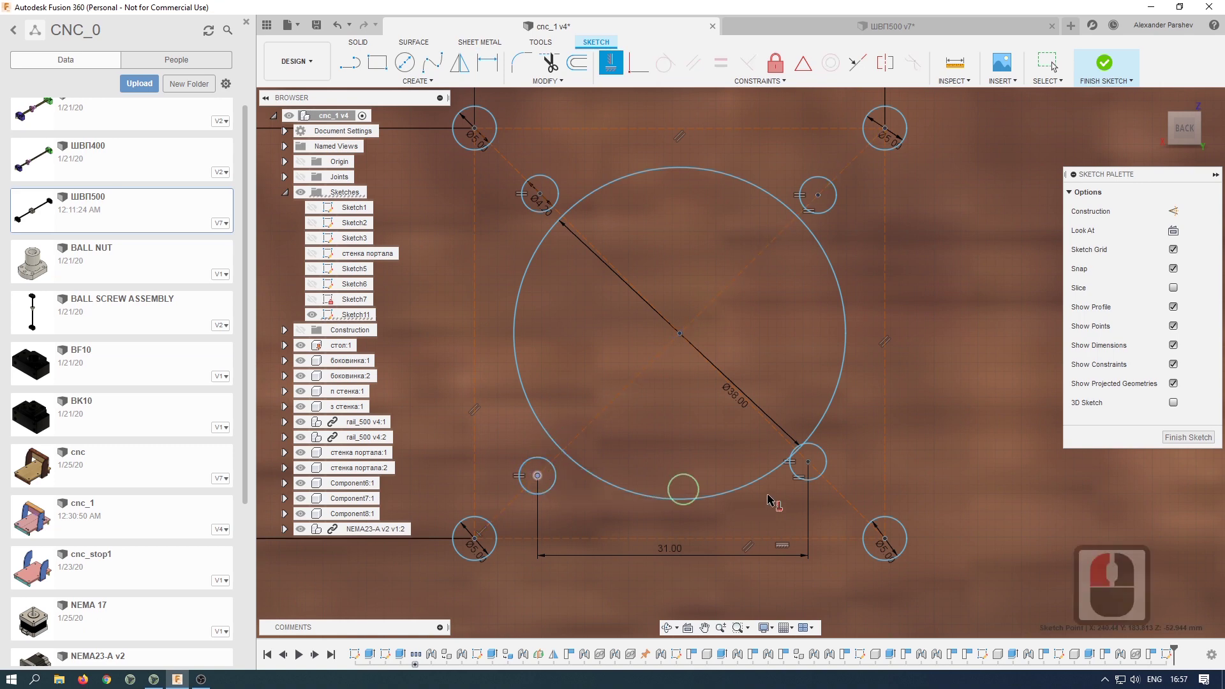
{"action": "left_click", "coordinate": [808, 462]}
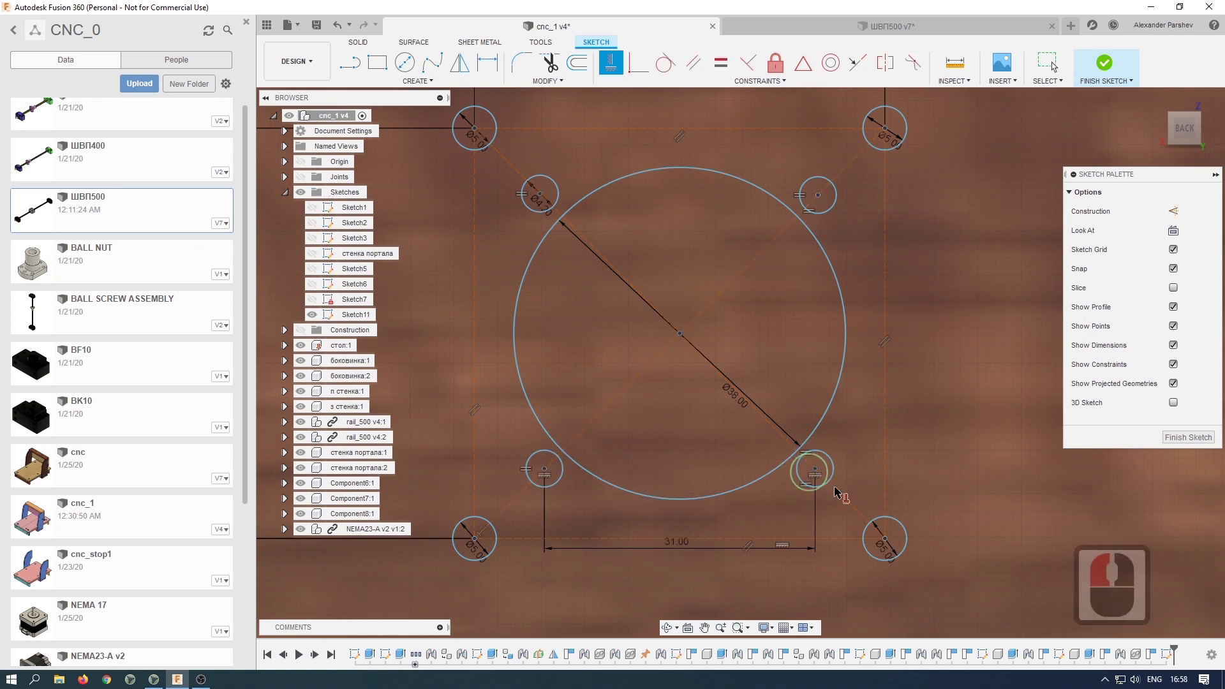
- Dimension the vertical distance between the centers of the two right small circles as 31 mm
{"action": "key", "text": "d"}
{"action": "left_click", "coordinate": [815, 470]}
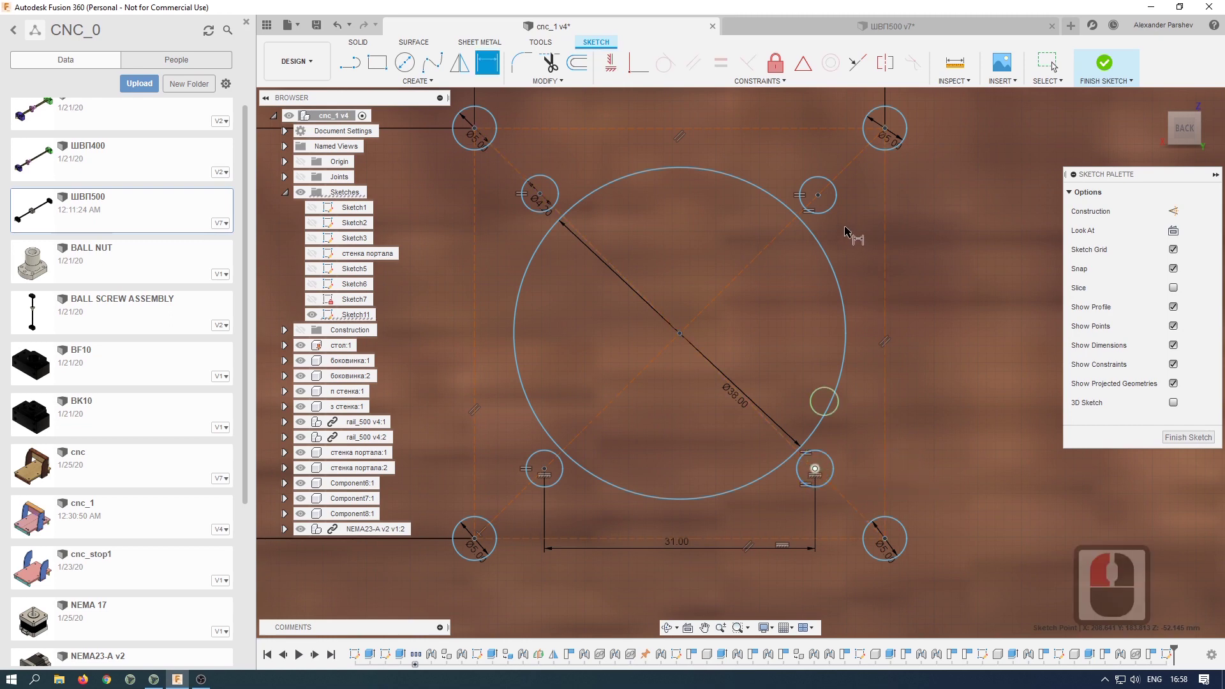
{"action": "left_click", "coordinate": [818, 196], "text": "ctrl"}
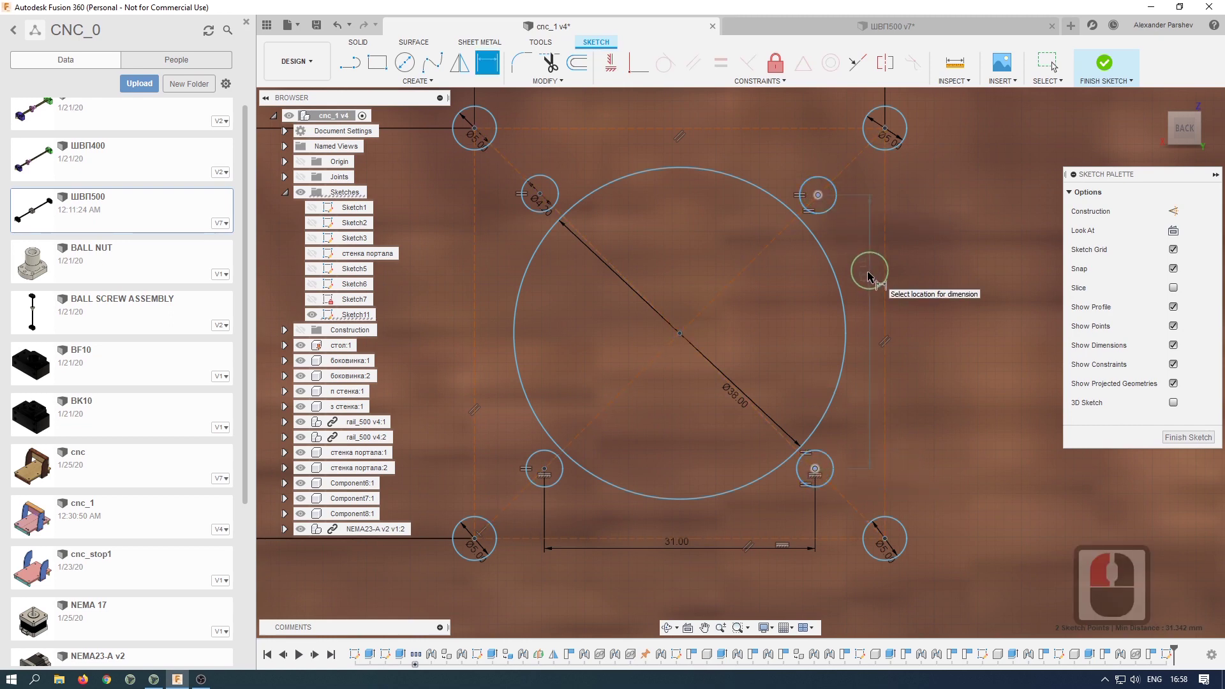
{"action": "left_click", "coordinate": [868, 285]}
{"action": "type", "text": "31"}
{"action": "key", "text": "Return"}
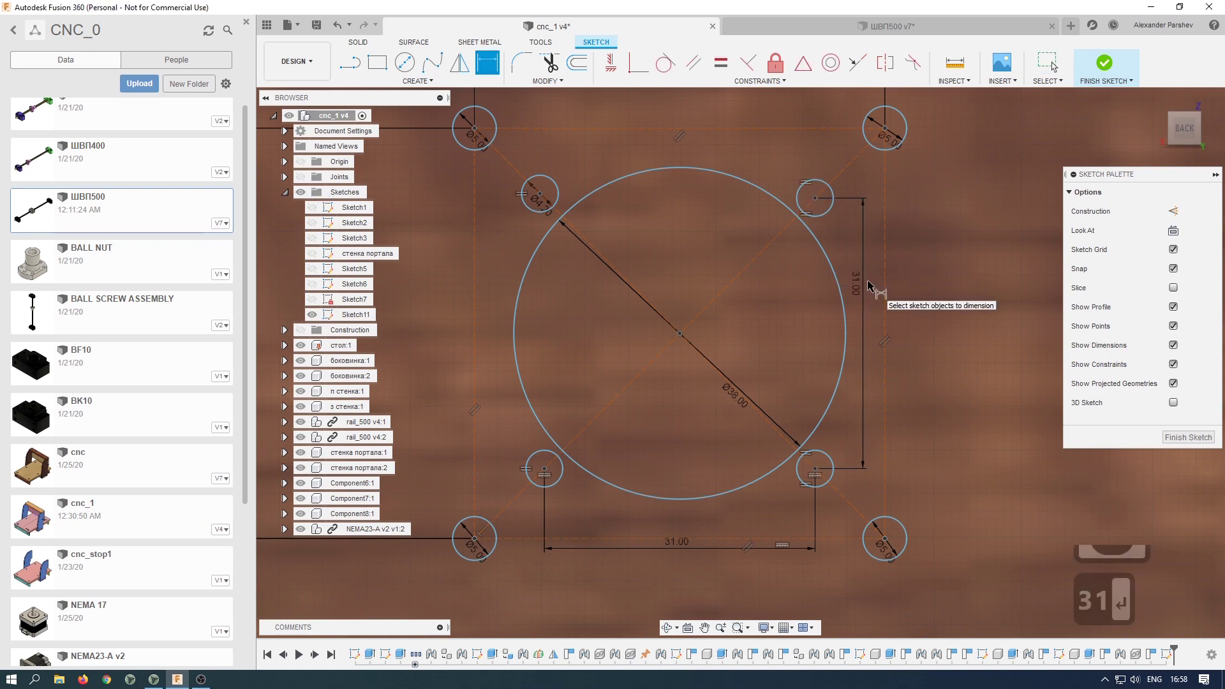
- Dimension the vertical distance between the centers of the two left small circles as 31 mm
{"action": "left_click", "coordinate": [543, 470]}
{"action": "left_click", "coordinate": [540, 194]}
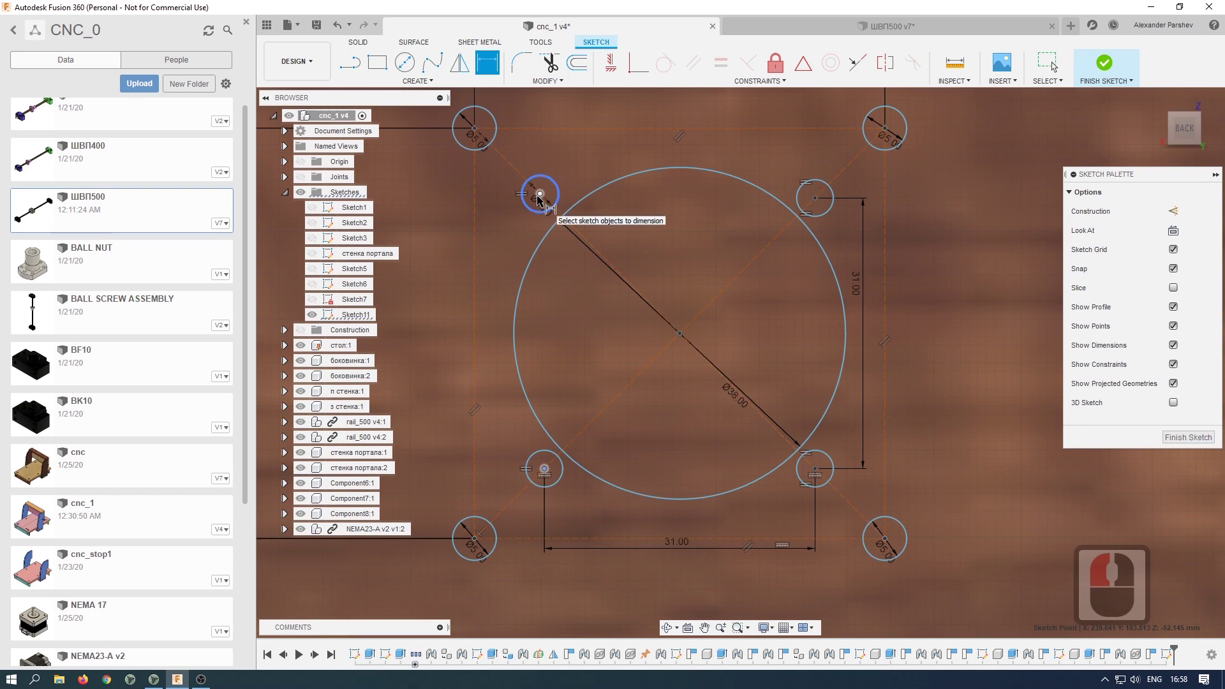
{"action": "left_click", "coordinate": [492, 287]}
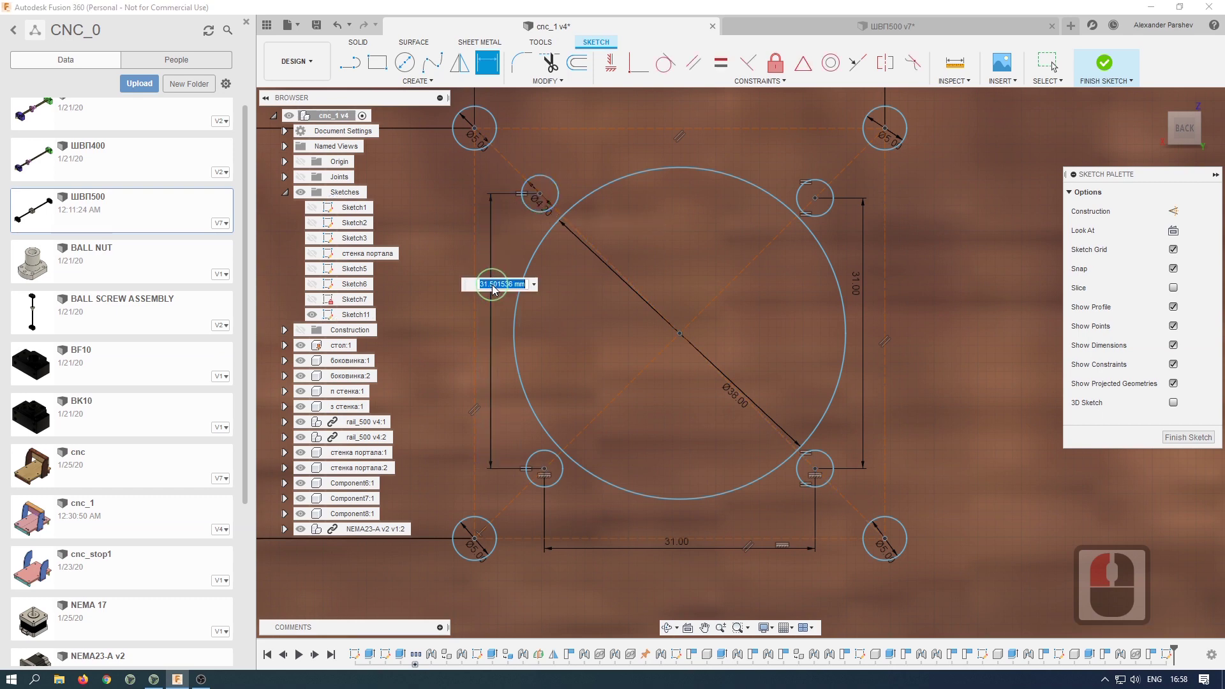
{"action": "type", "text": "31"}
{"action": "key", "text": "Return"}
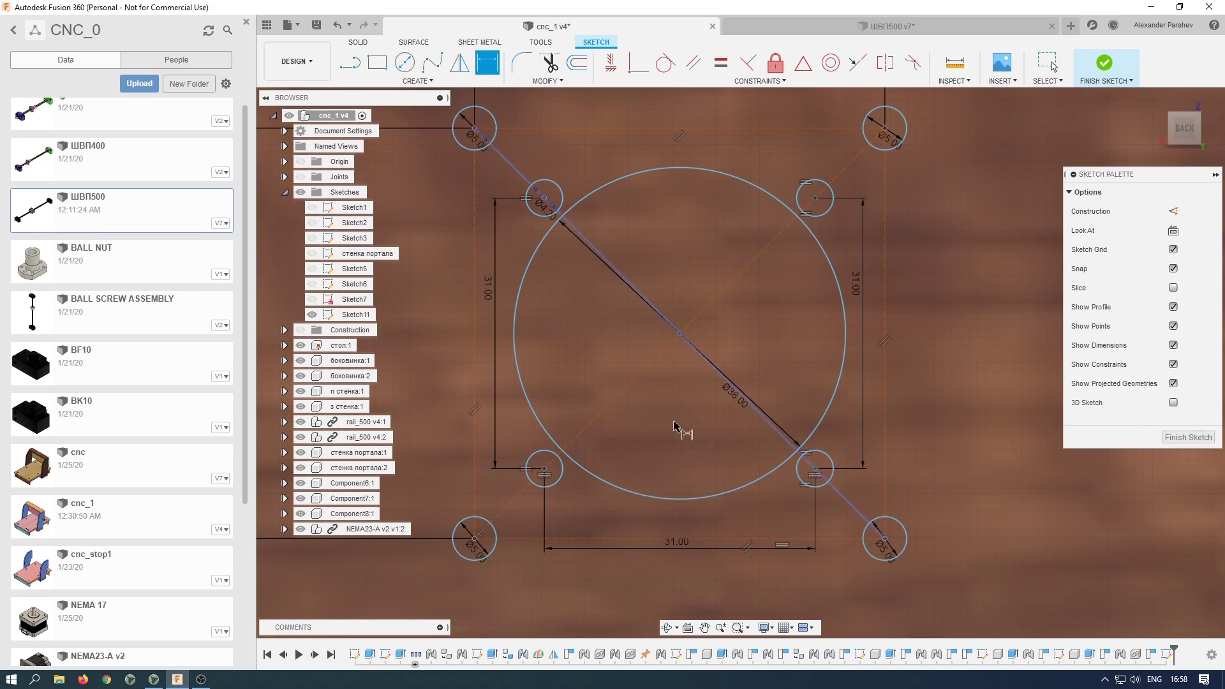
- Draw a vertical construction line across the rear wall between the midpoints of its lower and upper edges
{"action": "scroll", "coordinate": [616, 396], "scroll_direction": "down", "scroll_amount": 20}
{"action": "scroll", "coordinate": [590, 407], "scroll_direction": "down", "scroll_amount": 3}
{"action": "scroll", "coordinate": [721, 438], "scroll_direction": "up", "scroll_amount": 2}
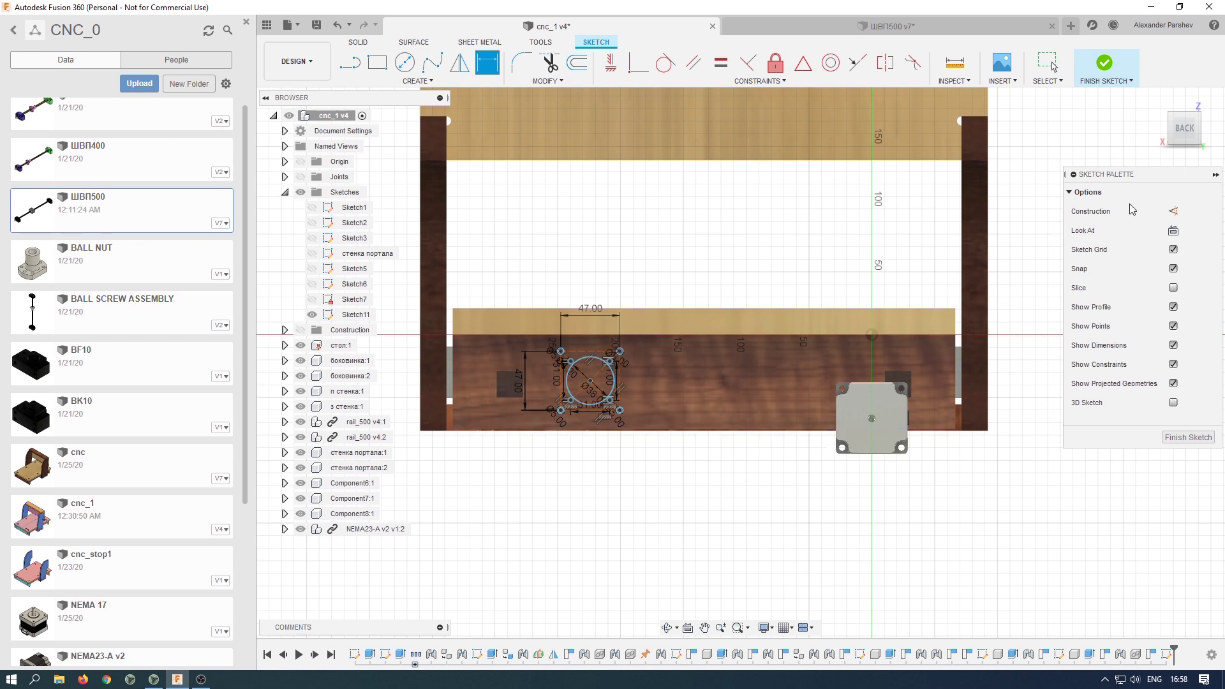
{"action": "key", "text": "l"}
{"action": "left_click", "coordinate": [1174, 211]}
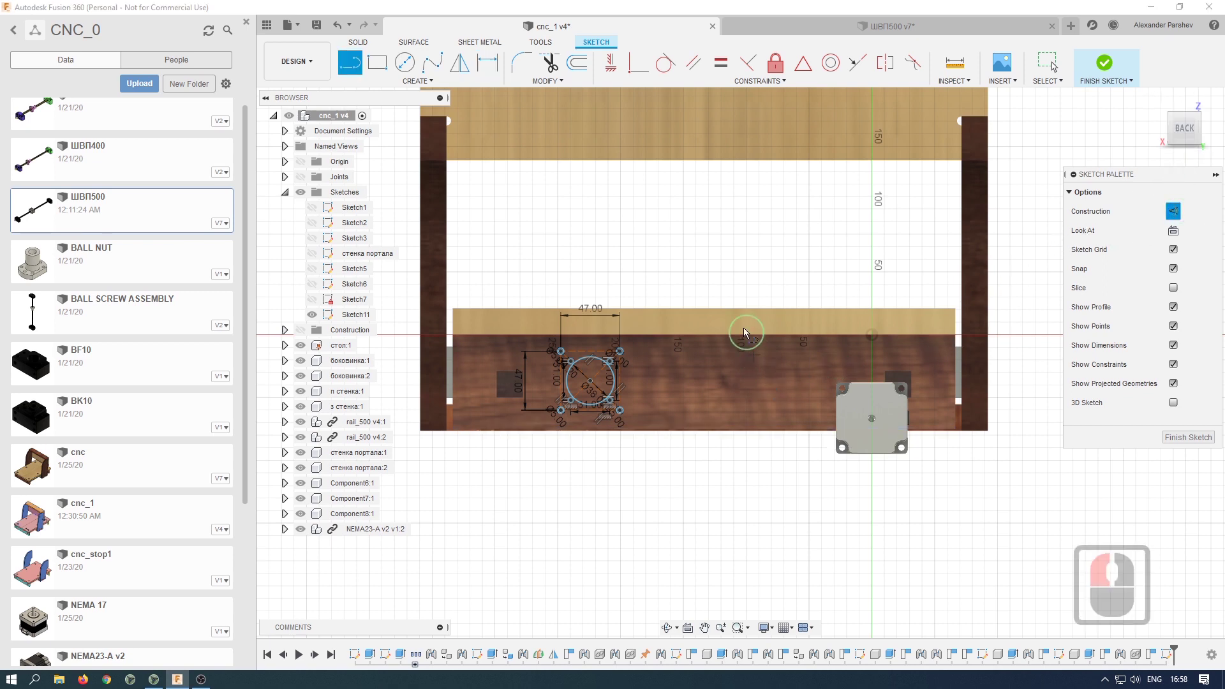
{"action": "left_click", "coordinate": [704, 432]}
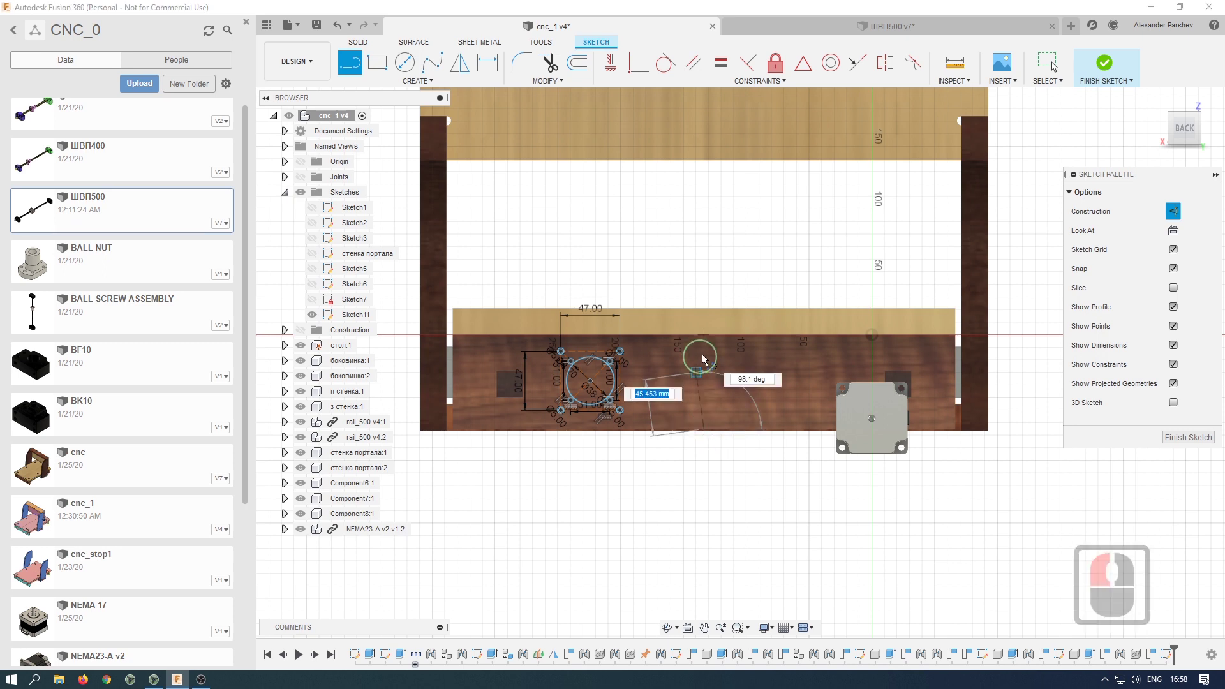
{"action": "left_click", "coordinate": [716, 349]}
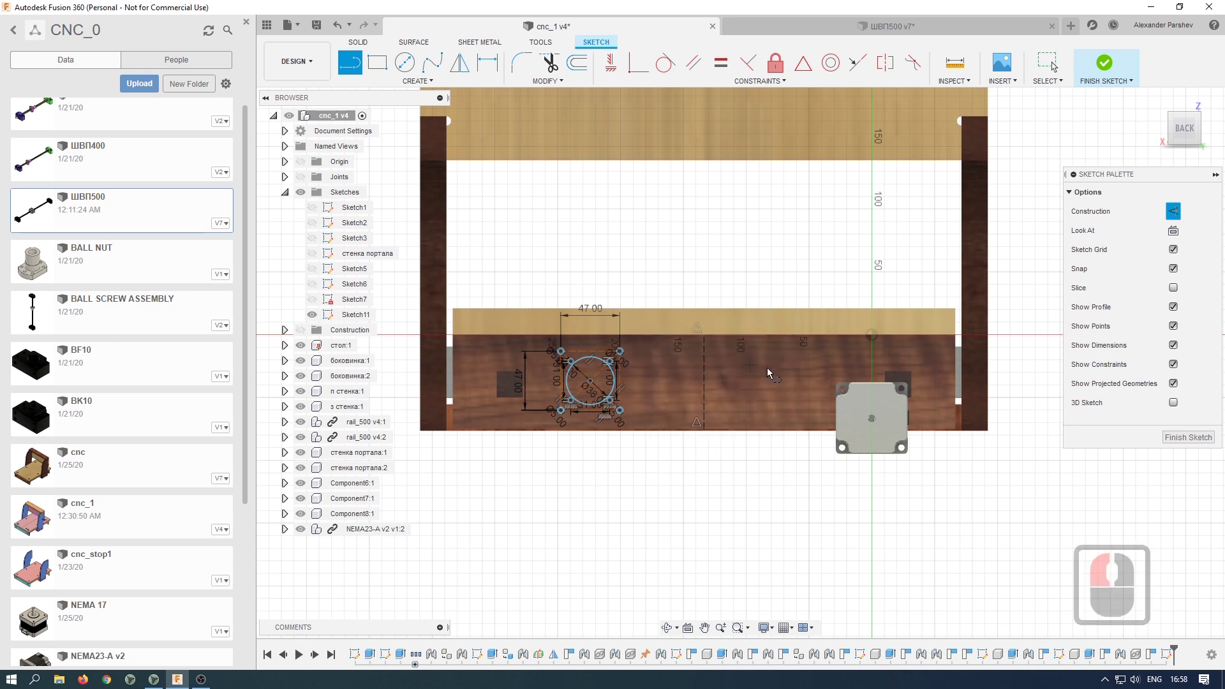
- Mirror the 38 mm circle and its eight surrounding hole circles about the rear wall's vertical construction line
{"action": "left_click", "coordinate": [459, 62]}
{"action": "scroll", "coordinate": [633, 363], "scroll_direction": "up", "scroll_amount": 12}
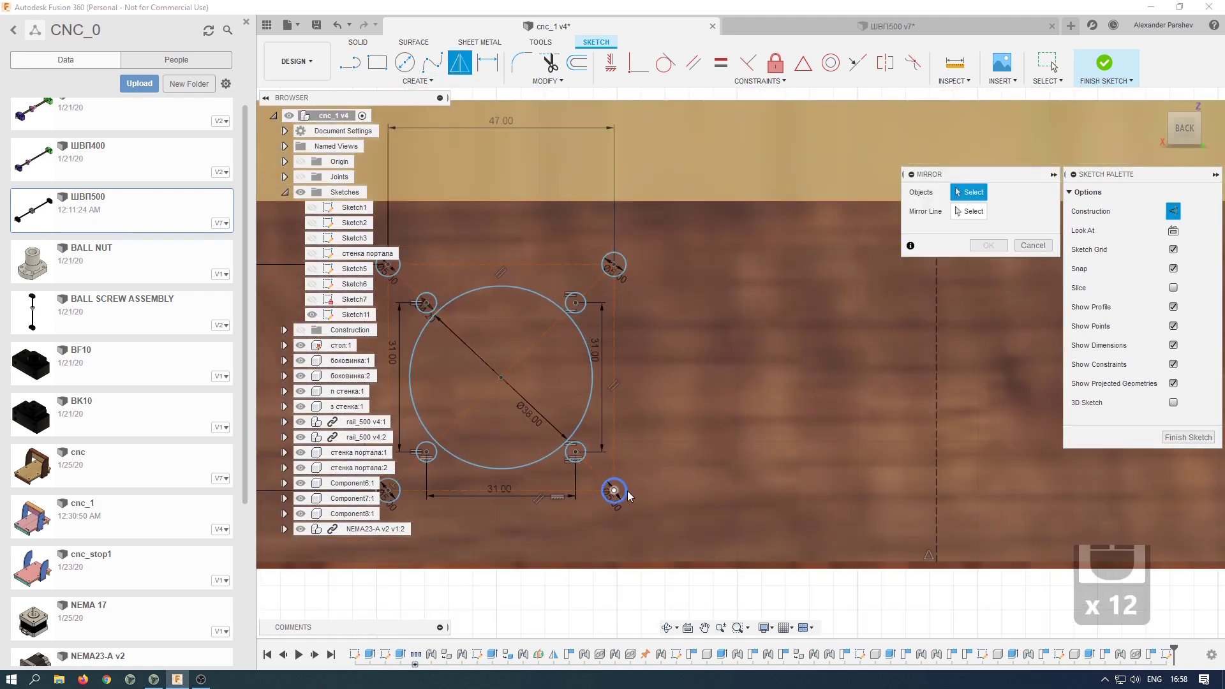
{"action": "left_click", "coordinate": [628, 494]}
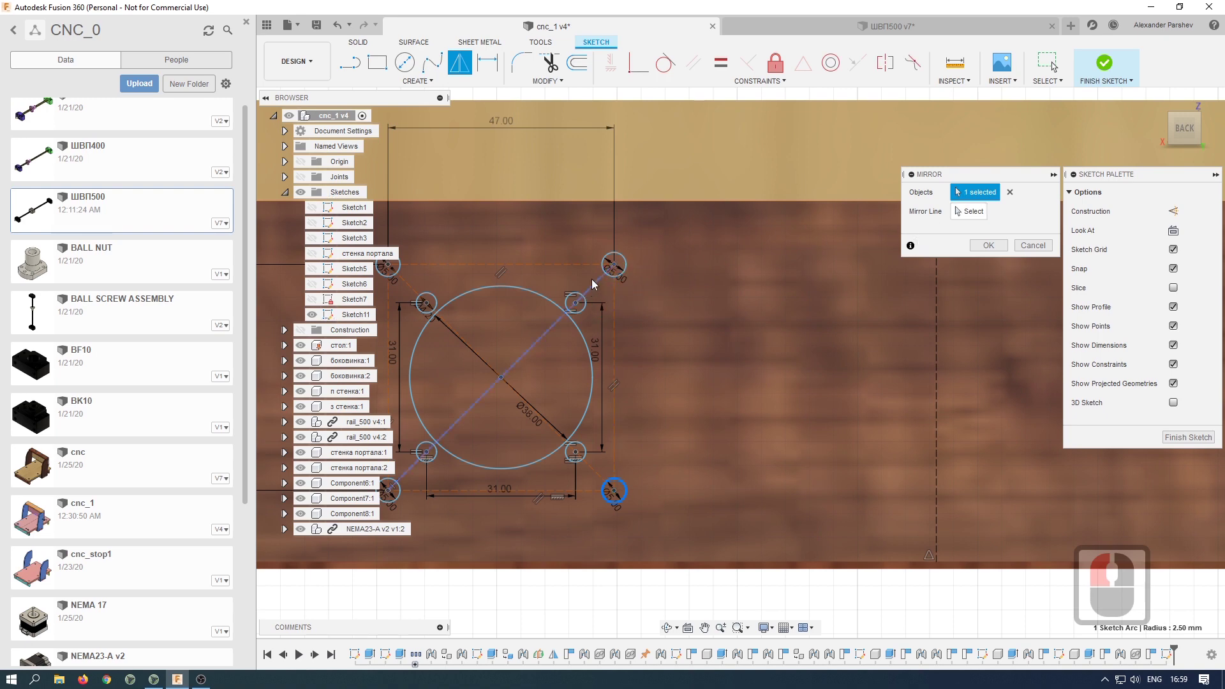
{"action": "left_click", "coordinate": [612, 265]}
{"action": "left_click", "coordinate": [587, 306]}
{"action": "left_click", "coordinate": [578, 466]}
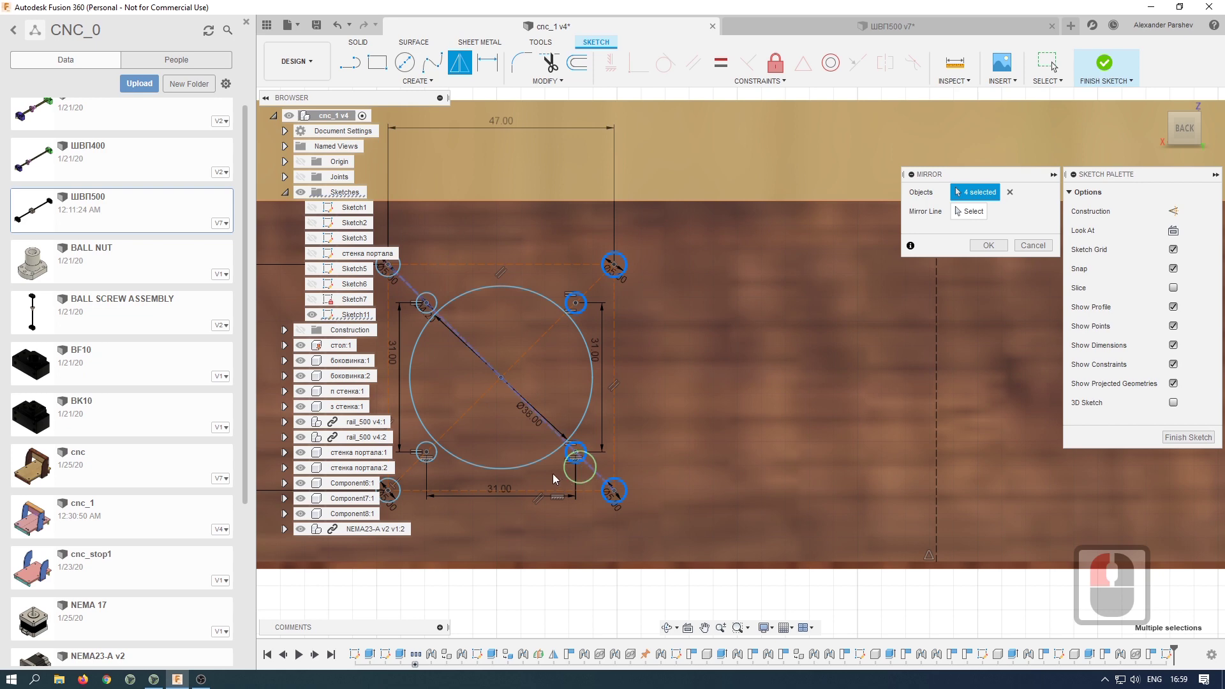
{"action": "left_click", "coordinate": [529, 465]}
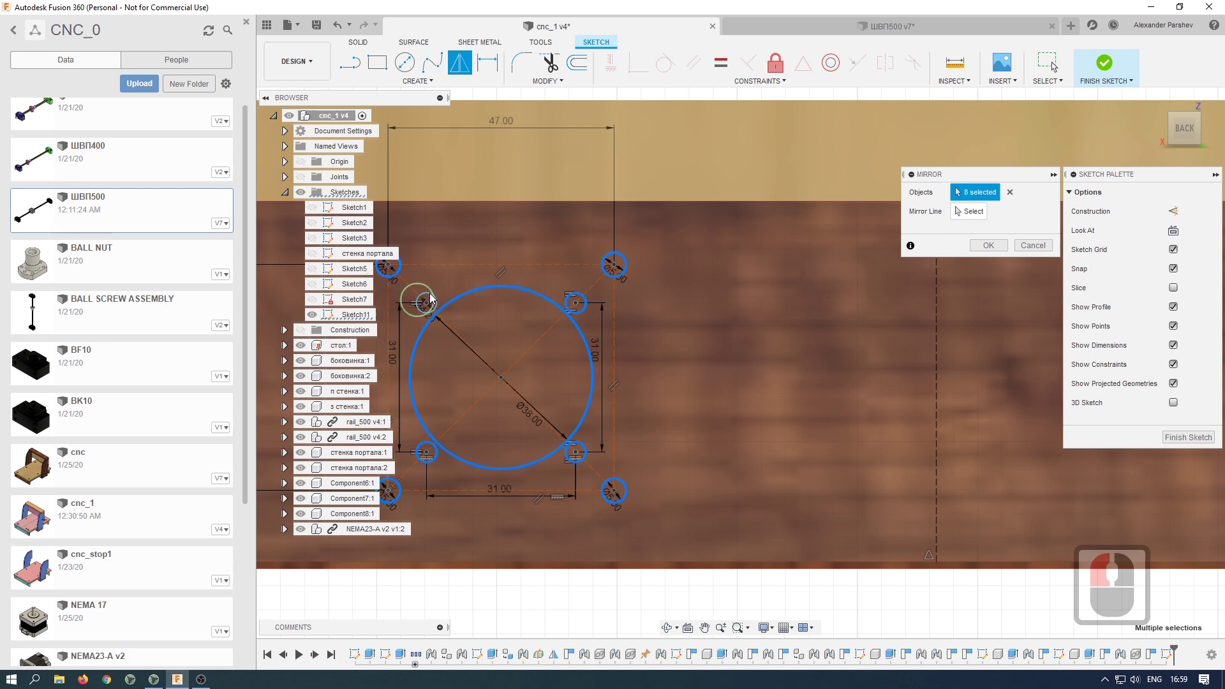
{"action": "left_click", "coordinate": [966, 214]}
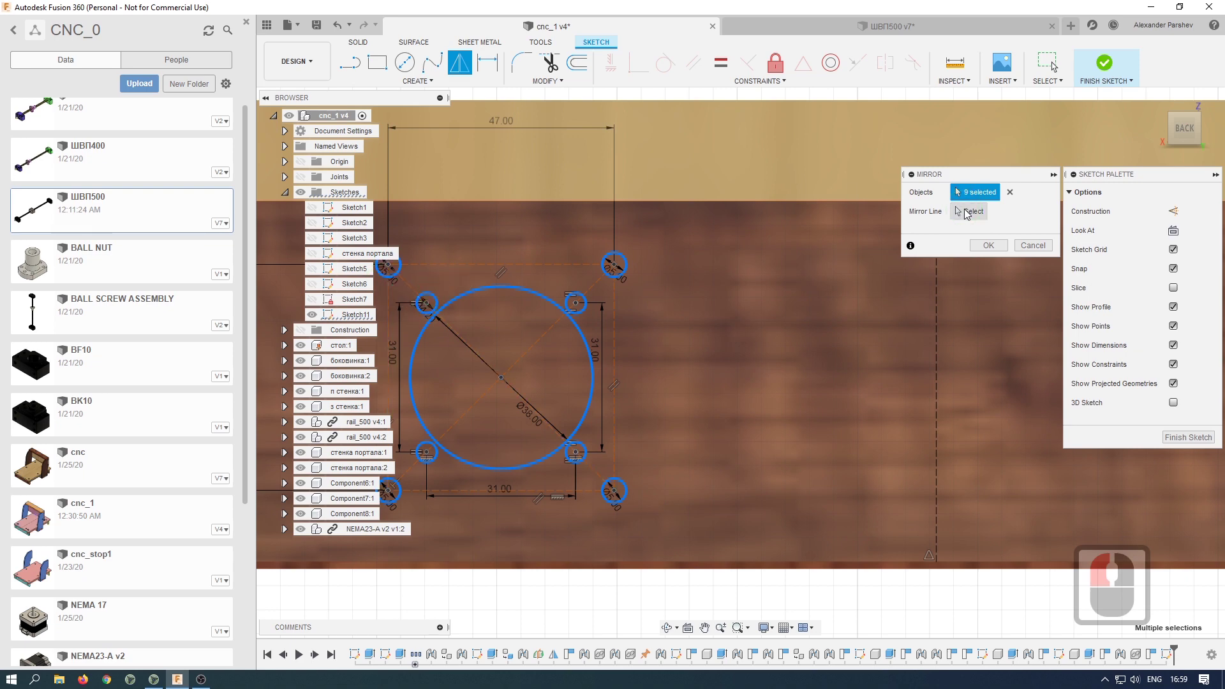
{"action": "left_click", "coordinate": [937, 343]}
{"action": "scroll", "coordinate": [718, 338], "scroll_direction": "down", "scroll_amount": 16}
{"action": "scroll", "coordinate": [890, 305], "scroll_direction": "up", "scroll_amount": 5}
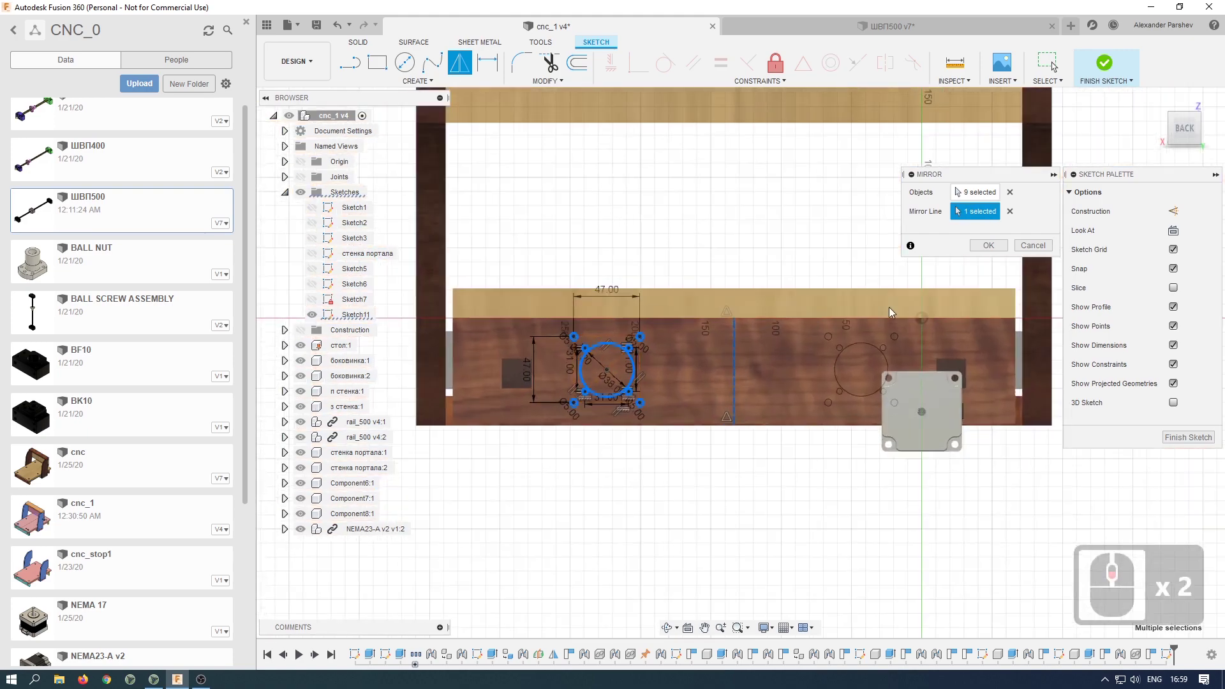
{"action": "scroll", "coordinate": [809, 423], "scroll_direction": "up", "scroll_amount": 3}
{"action": "scroll", "coordinate": [978, 297], "scroll_direction": "down", "scroll_amount": 5}
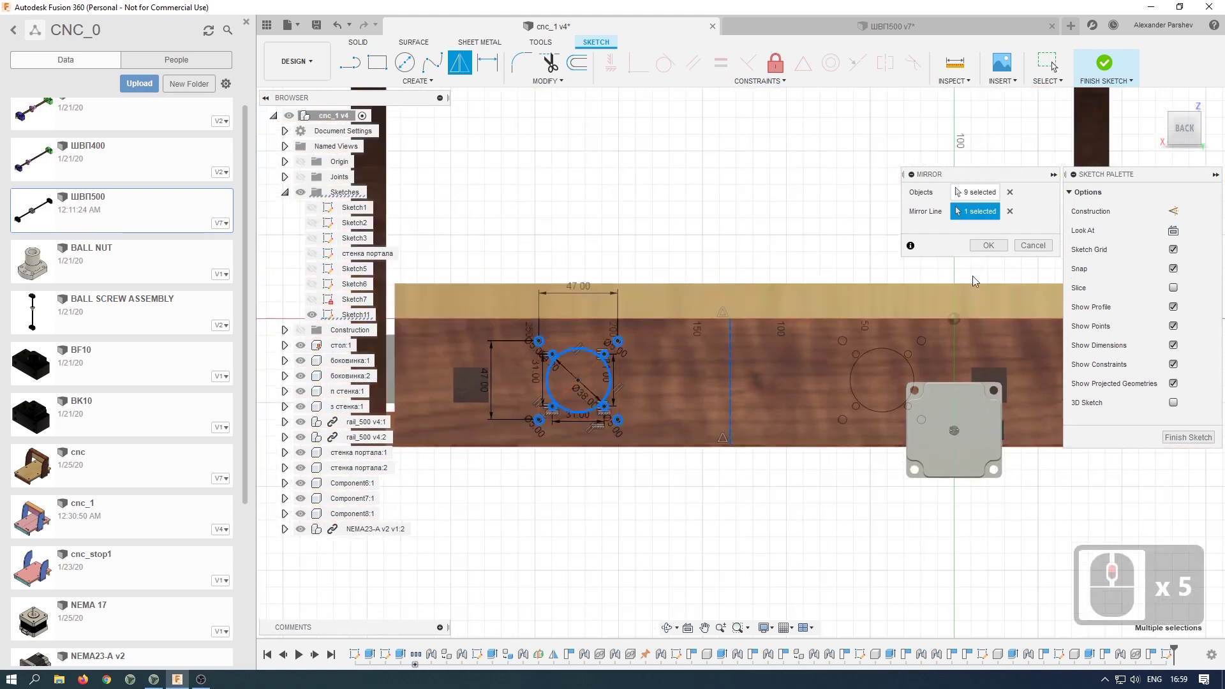
{"action": "left_click", "coordinate": [987, 245]}
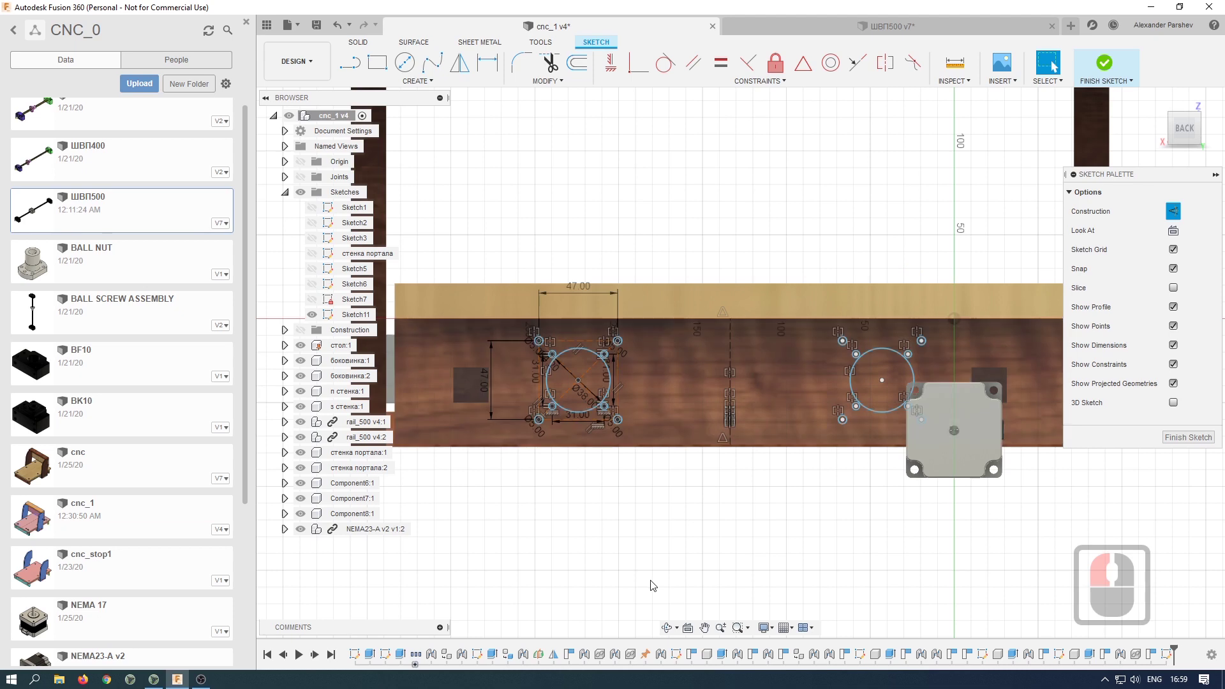
- Dimension the horizontal distance between the centers of the two large circles as 200 mm
{"action": "key", "text": "b"}
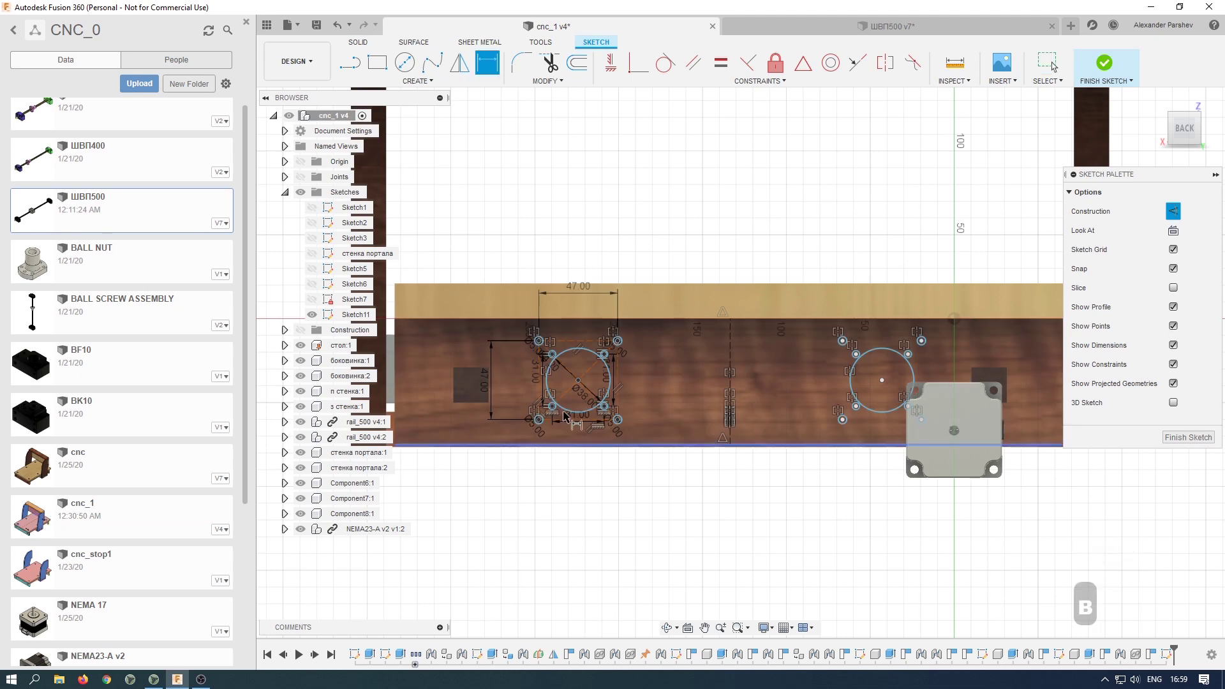
{"action": "left_click", "coordinate": [578, 381]}
{"action": "left_click", "coordinate": [882, 380]}
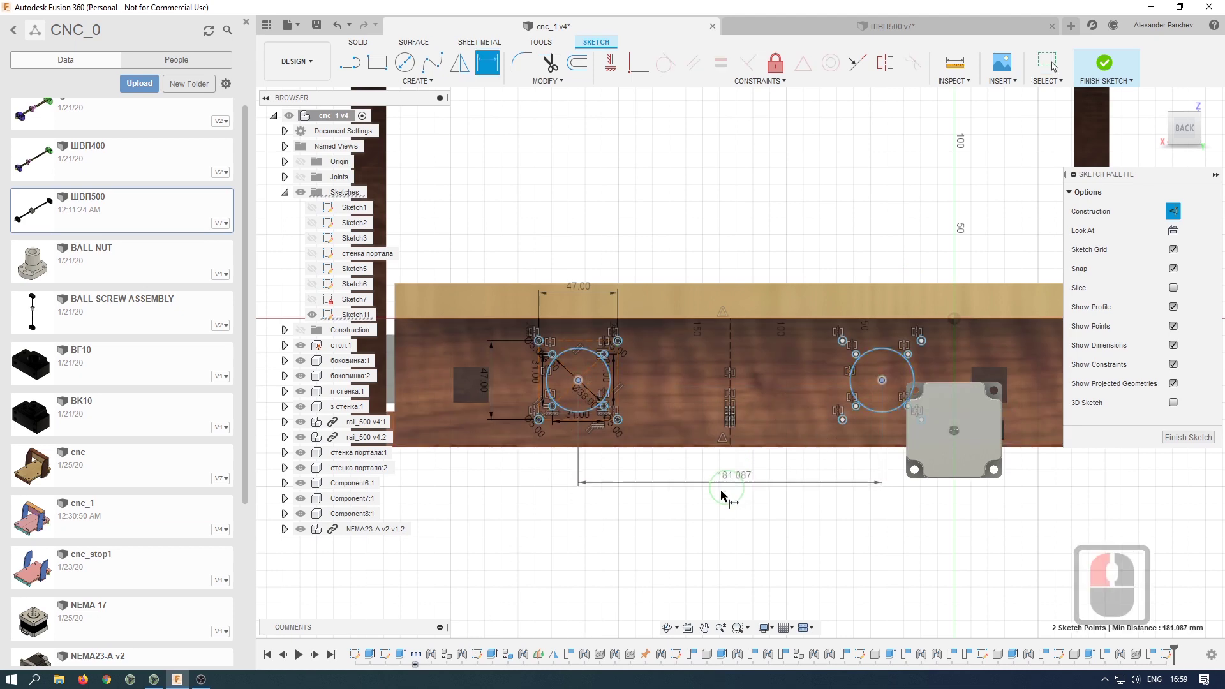
{"action": "left_click", "coordinate": [701, 489]}
{"action": "type", "text": "200"}
{"action": "key", "text": "Return"}
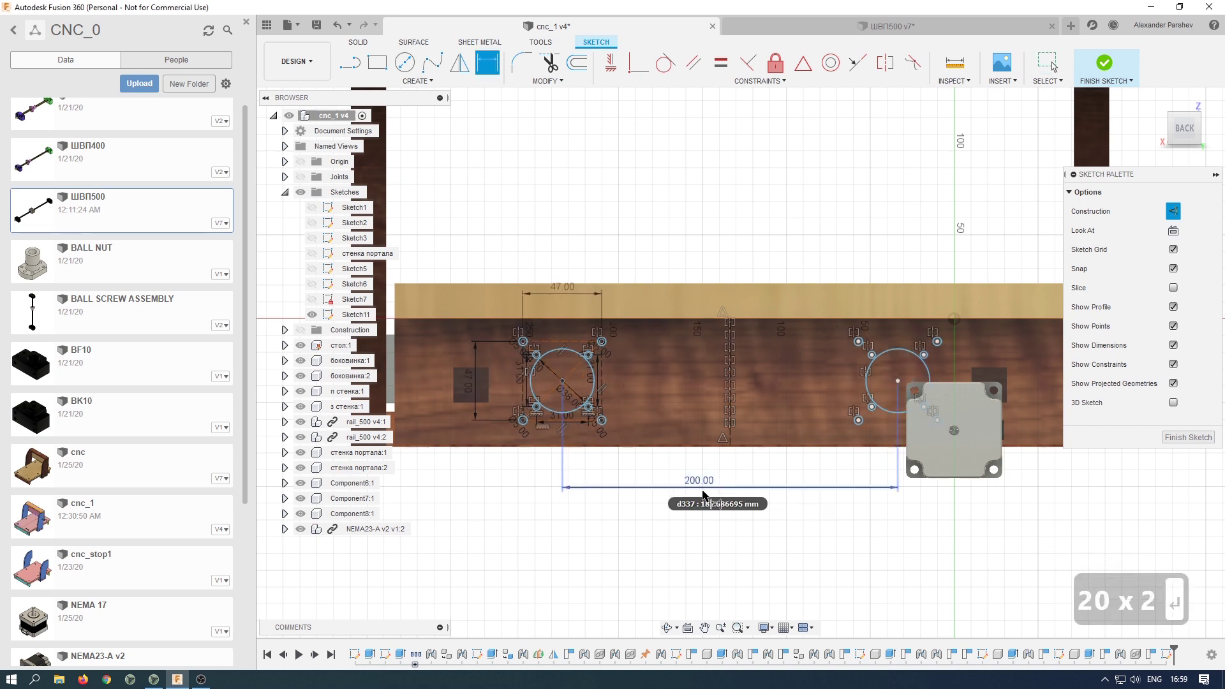
- Set the center distance between the two large circles to 210 mm
{"action": "double_click", "coordinate": [693, 502]}
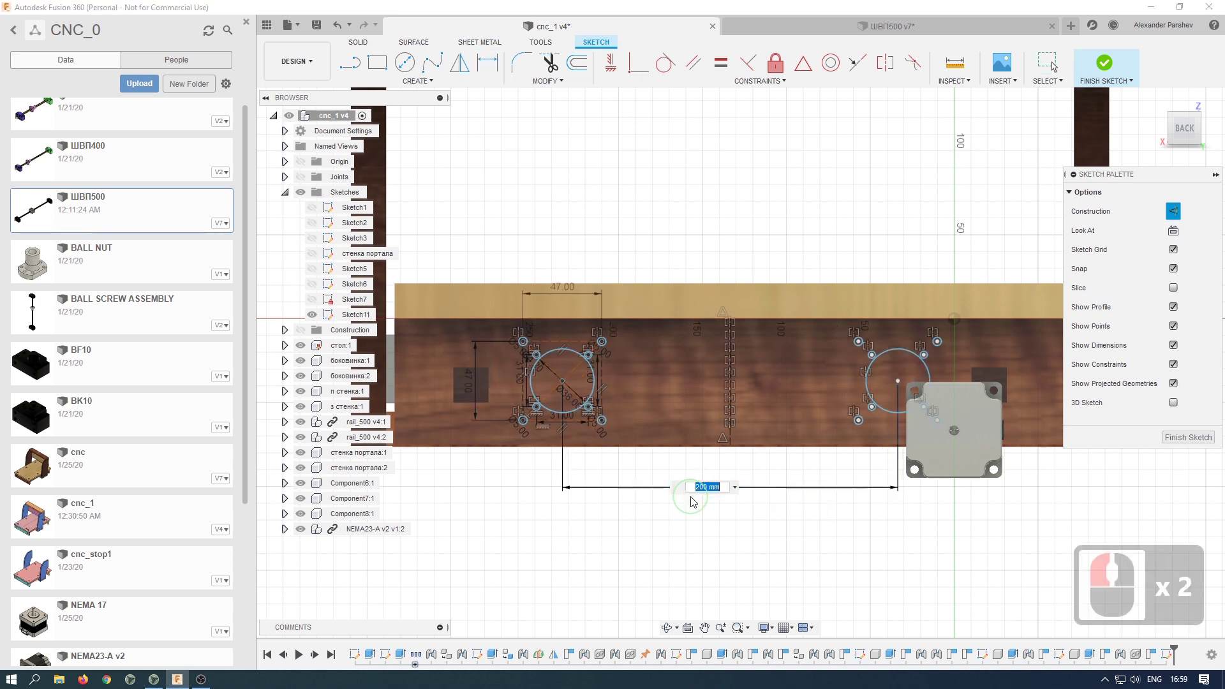
{"action": "type", "text": "210"}
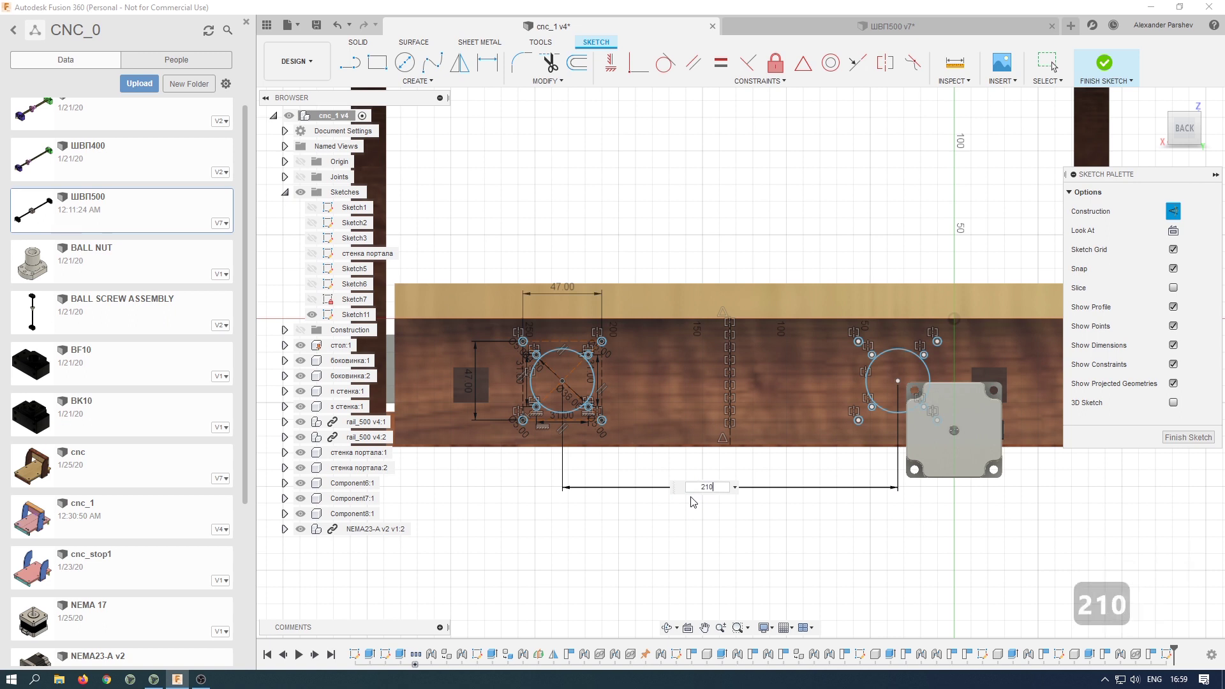
{"action": "key", "text": "Return"}
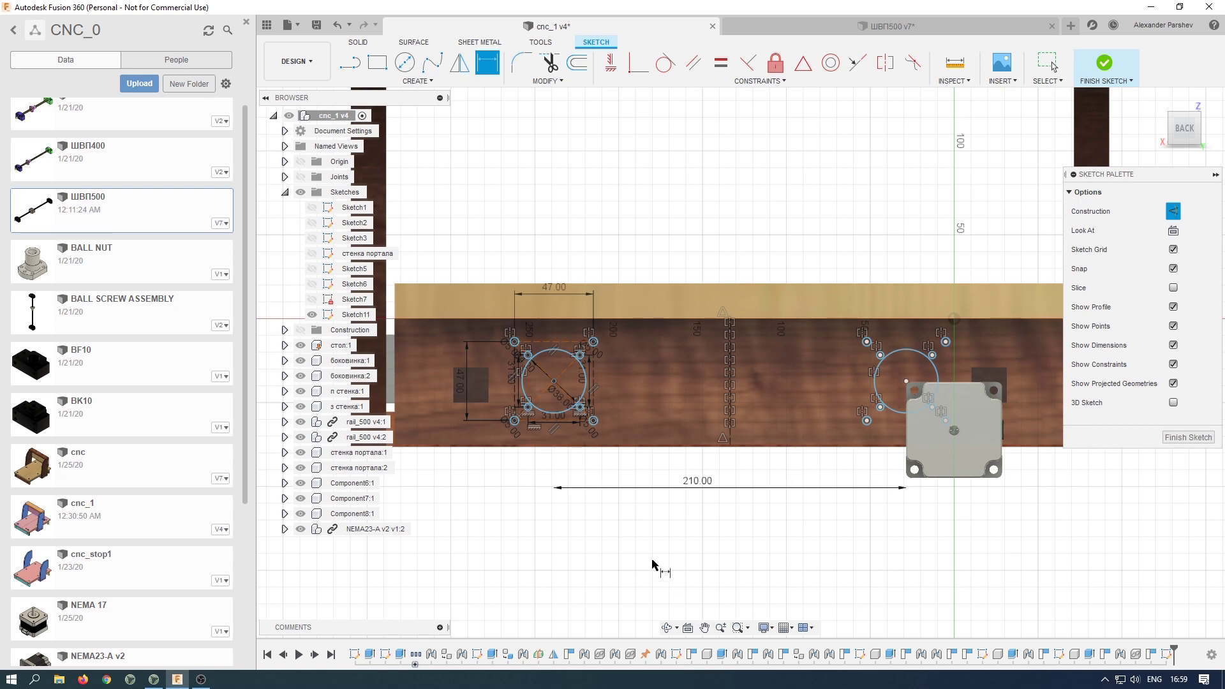
- Extrude all nine circle profiles of both motor hole patterns by -21 mm as a cut through the rear wall
{"action": "key", "text": "e"}
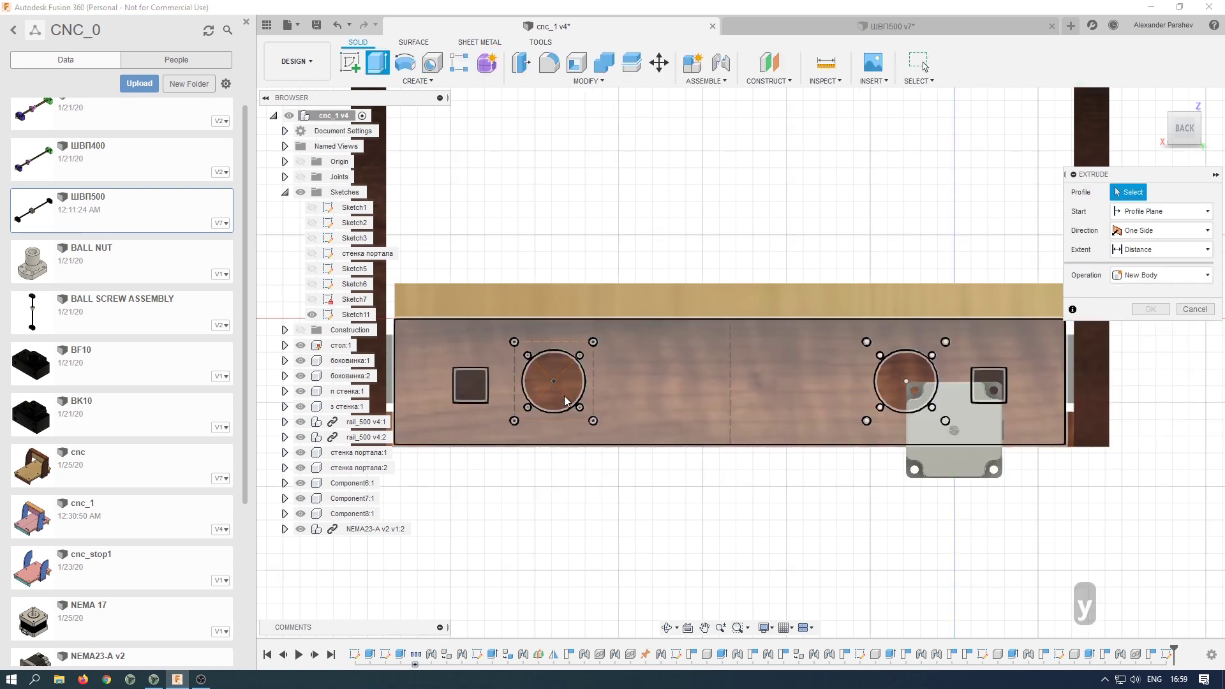
{"action": "scroll", "coordinate": [530, 349], "scroll_direction": "up", "scroll_amount": 8}
{"action": "left_click", "coordinate": [511, 340]}
{"action": "left_click", "coordinate": [543, 373]}
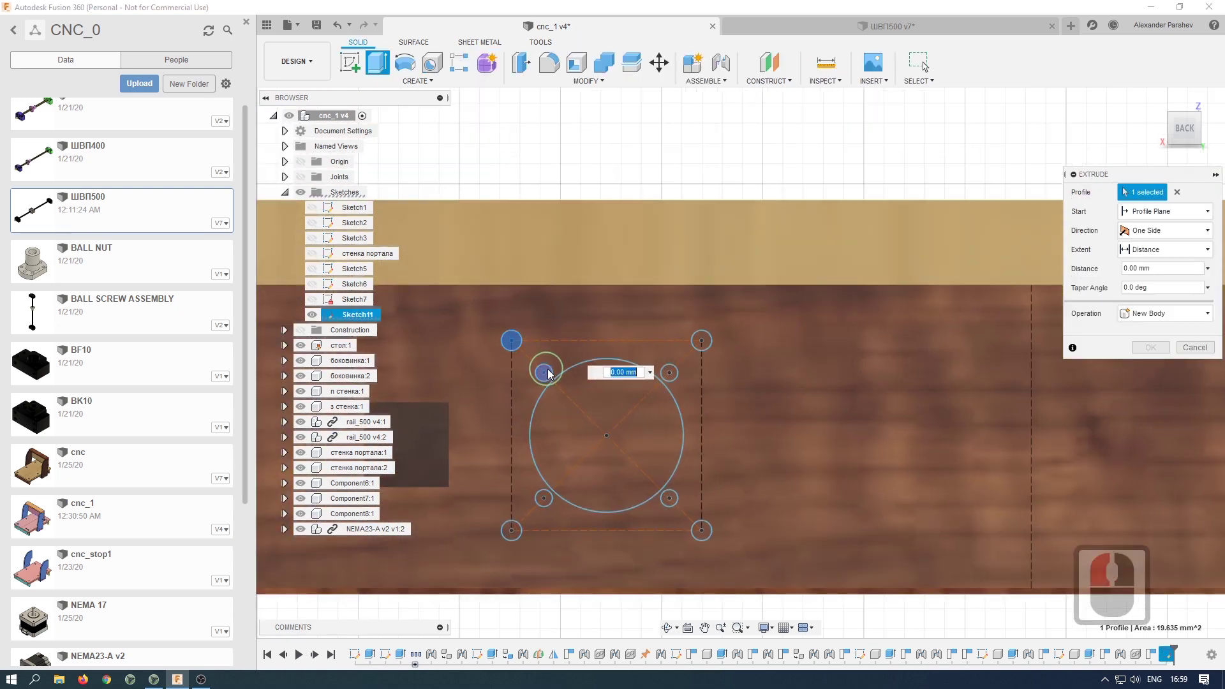
{"action": "left_click", "coordinate": [604, 410]}
{"action": "left_click", "coordinate": [668, 374]}
{"action": "left_click", "coordinate": [702, 340]}
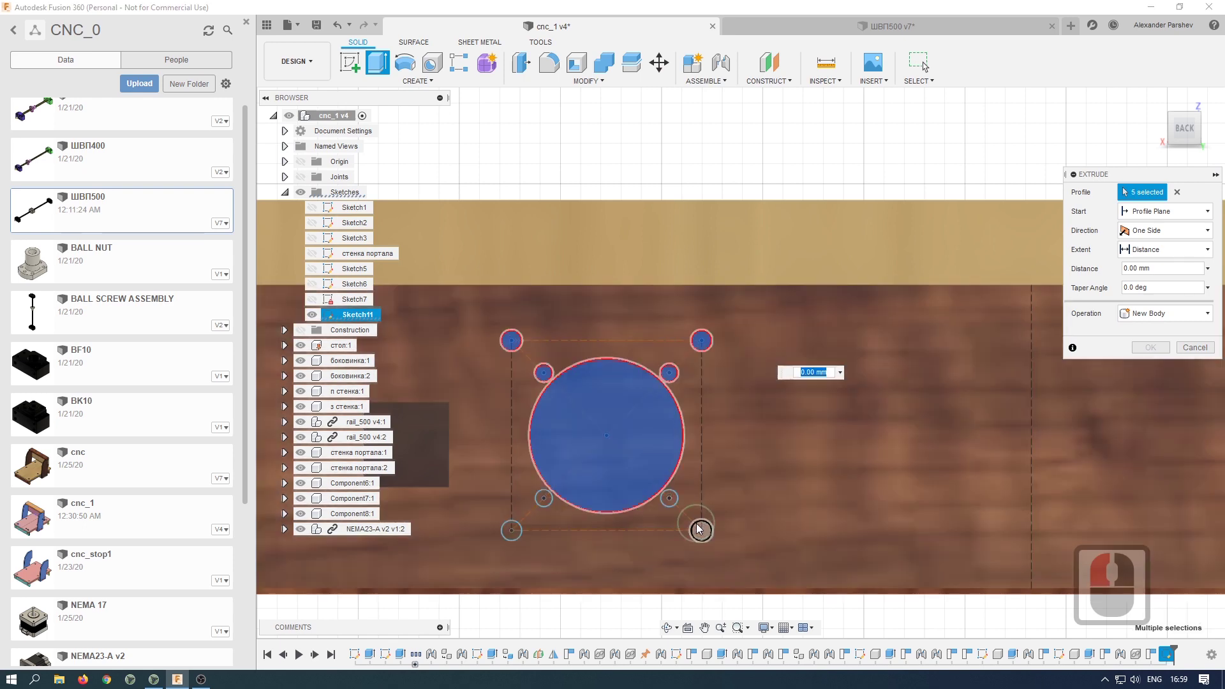
{"action": "left_click", "coordinate": [698, 529]}
{"action": "left_click", "coordinate": [670, 499]}
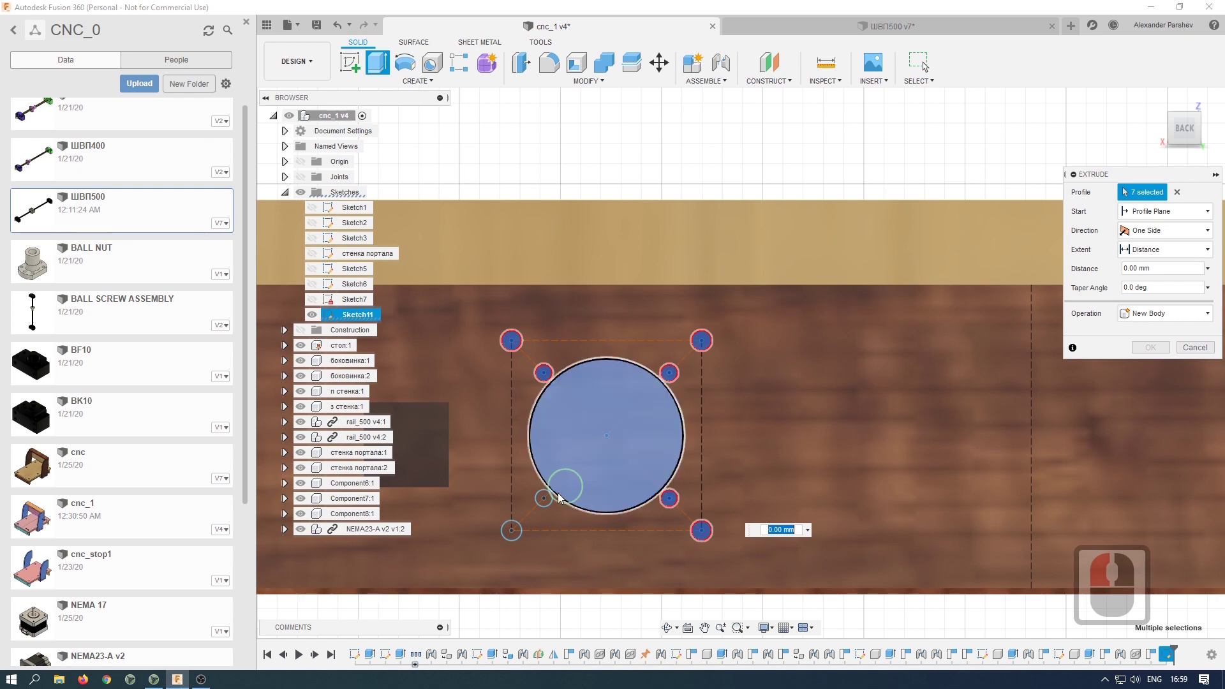
{"action": "left_click", "coordinate": [544, 498]}
{"action": "left_click", "coordinate": [510, 475]}
{"action": "scroll", "coordinate": [510, 475], "scroll_direction": "down", "scroll_amount": 3}
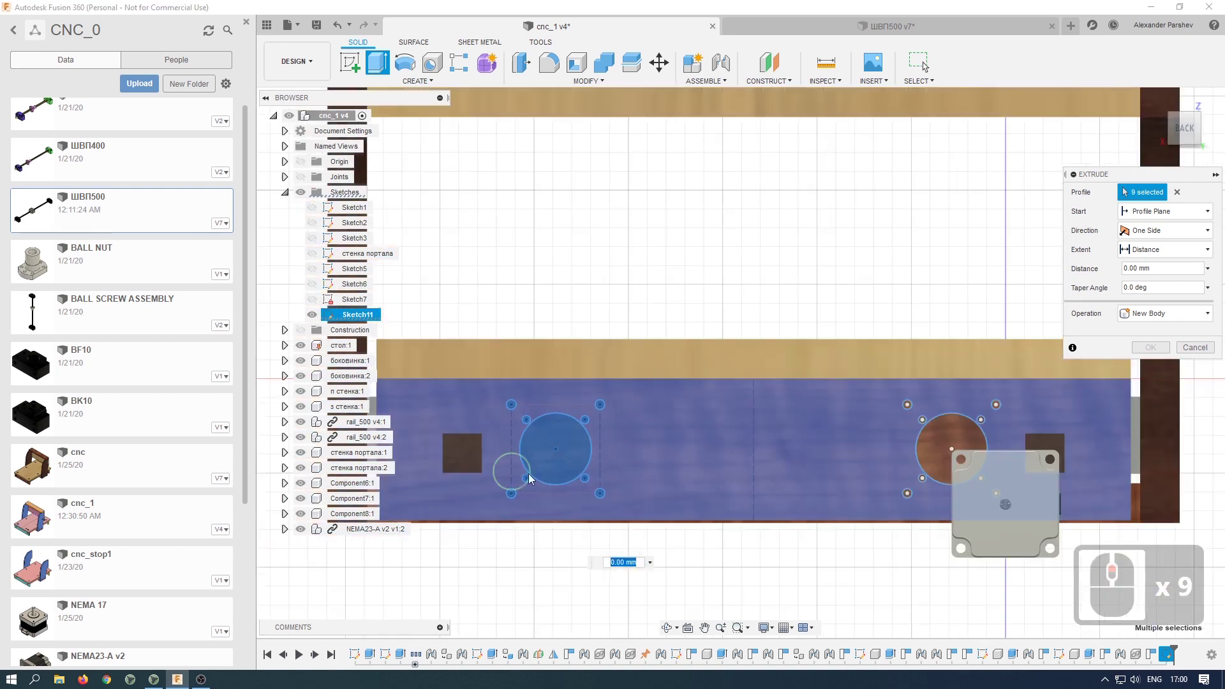
{"action": "scroll", "coordinate": [968, 430], "scroll_direction": "up", "scroll_amount": 3}
{"action": "left_click", "coordinate": [953, 391]}
{"action": "left_click", "coordinate": [812, 391]}
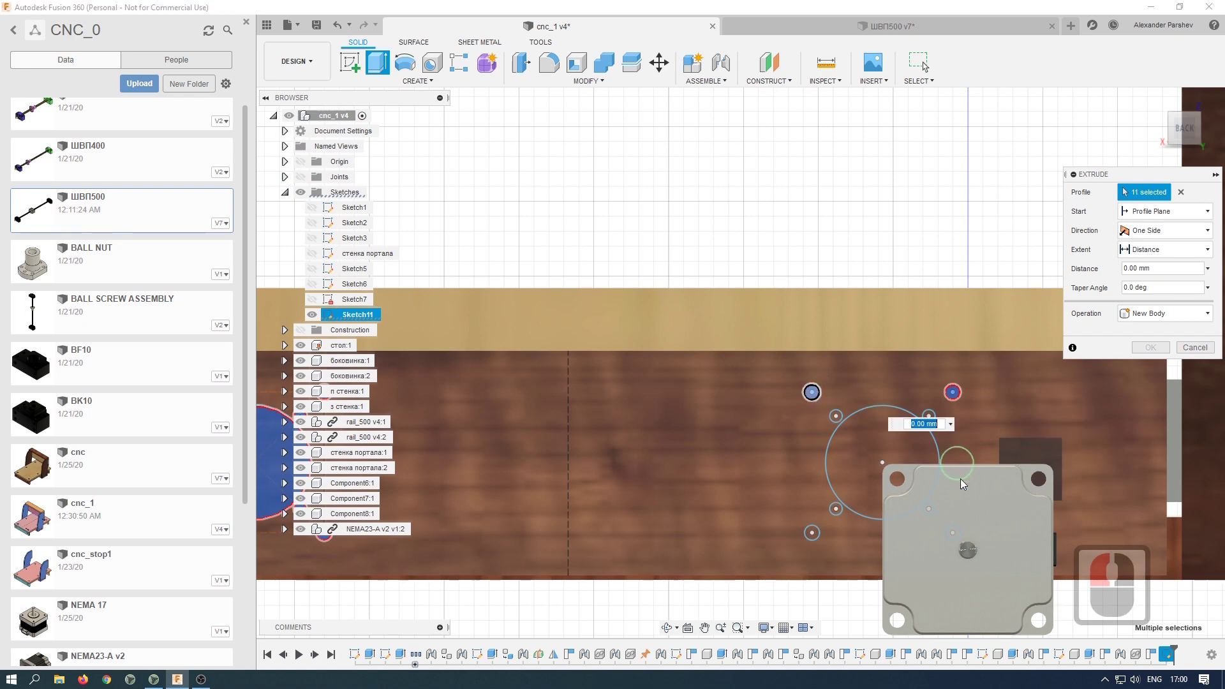
{"action": "left_click", "coordinate": [836, 416]}
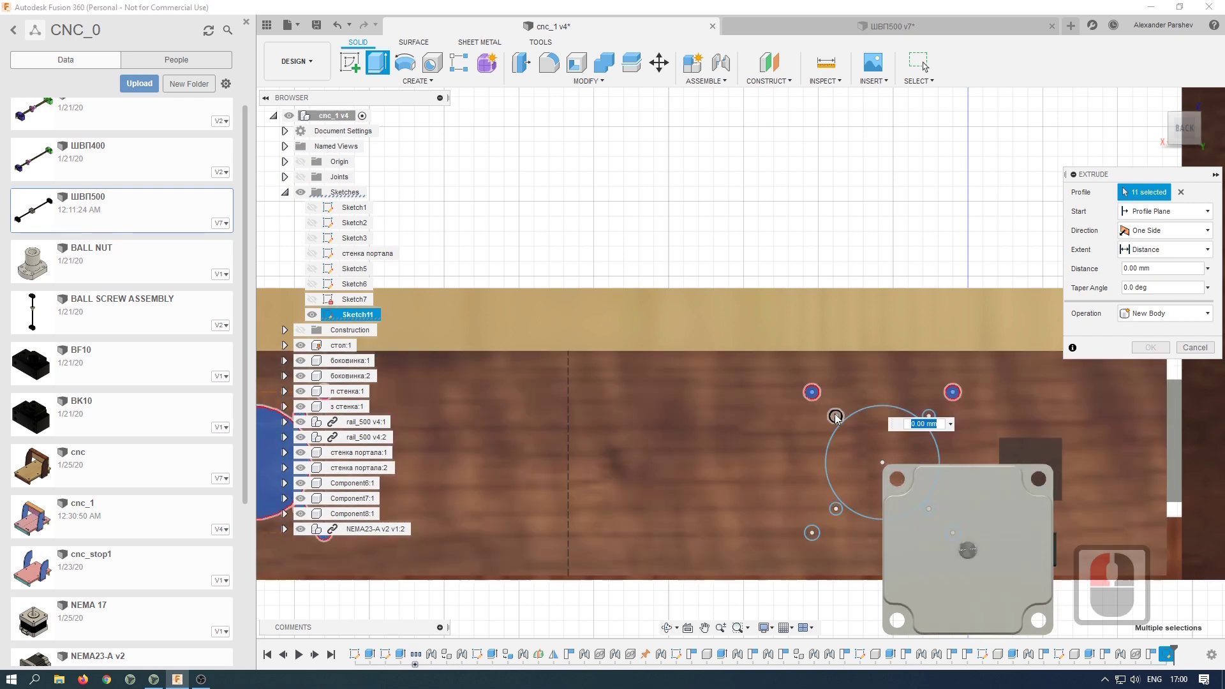
{"action": "left_click", "coordinate": [851, 472]}
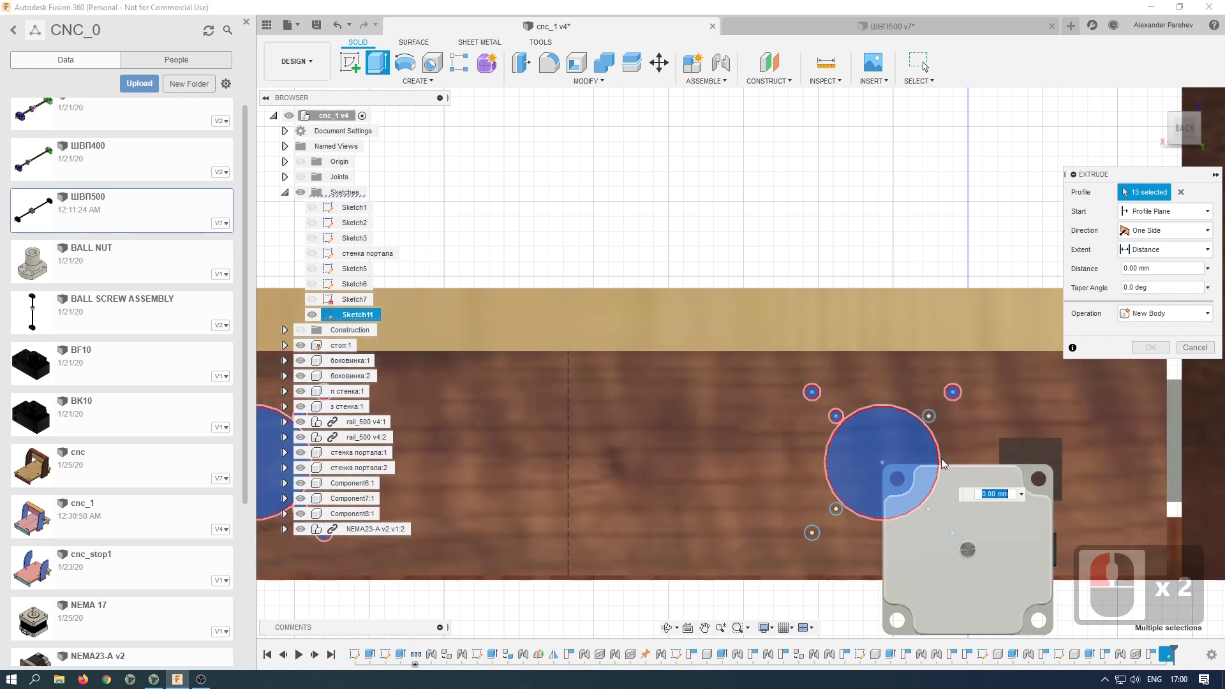
{"action": "left_click", "coordinate": [929, 416]}
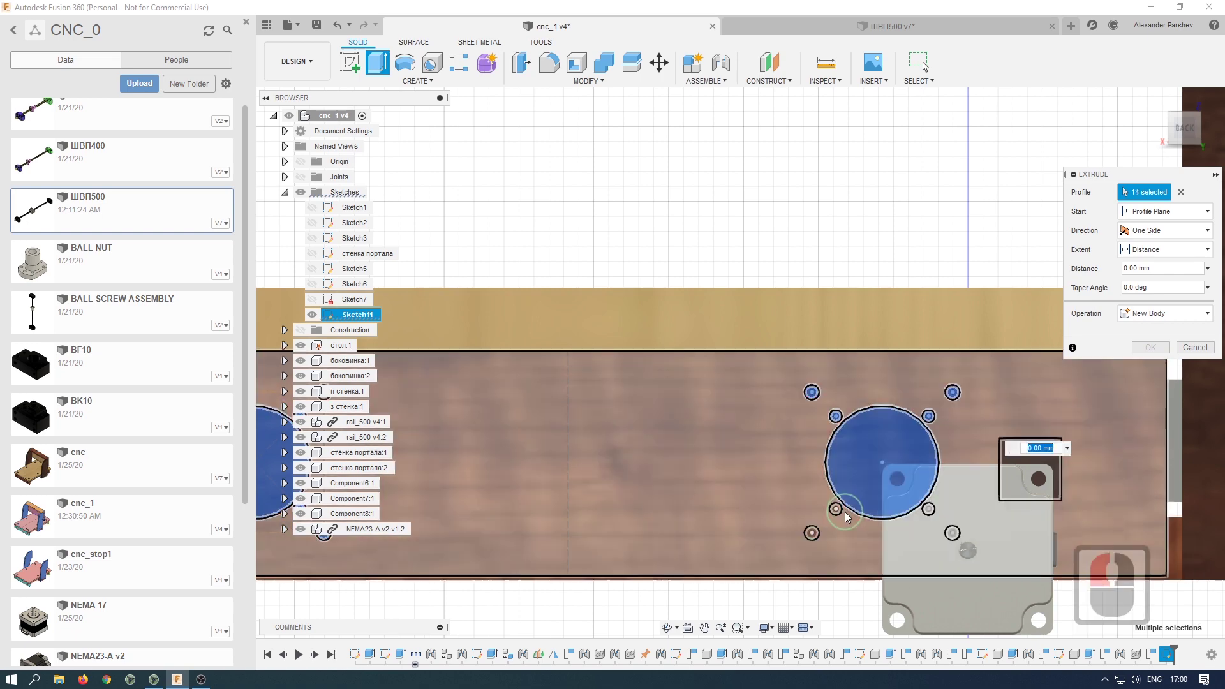
{"action": "left_click", "coordinate": [837, 509]}
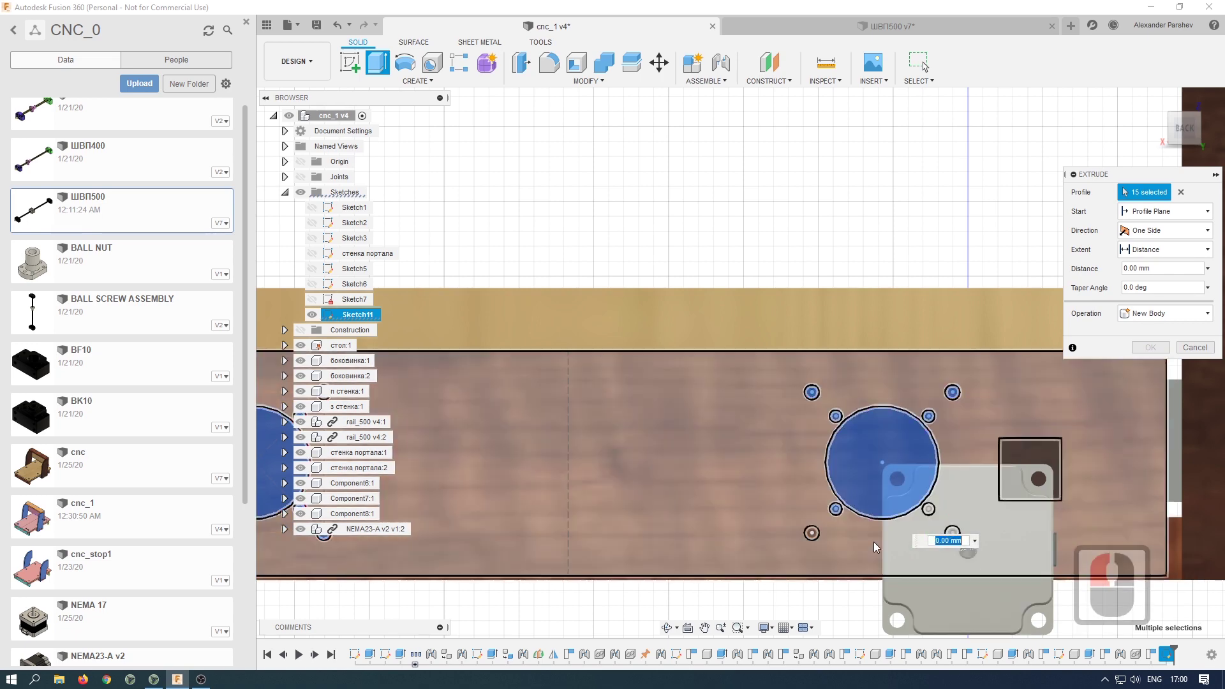
{"action": "left_click", "coordinate": [929, 510]}
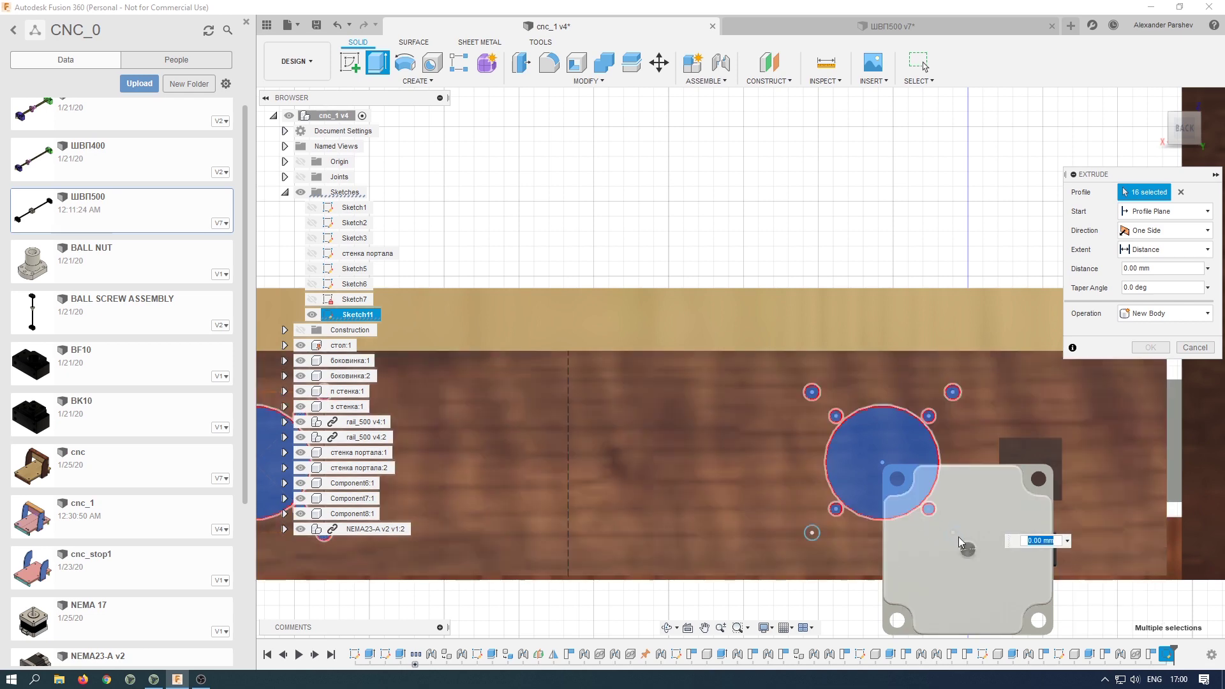
{"action": "left_click", "coordinate": [848, 548]}
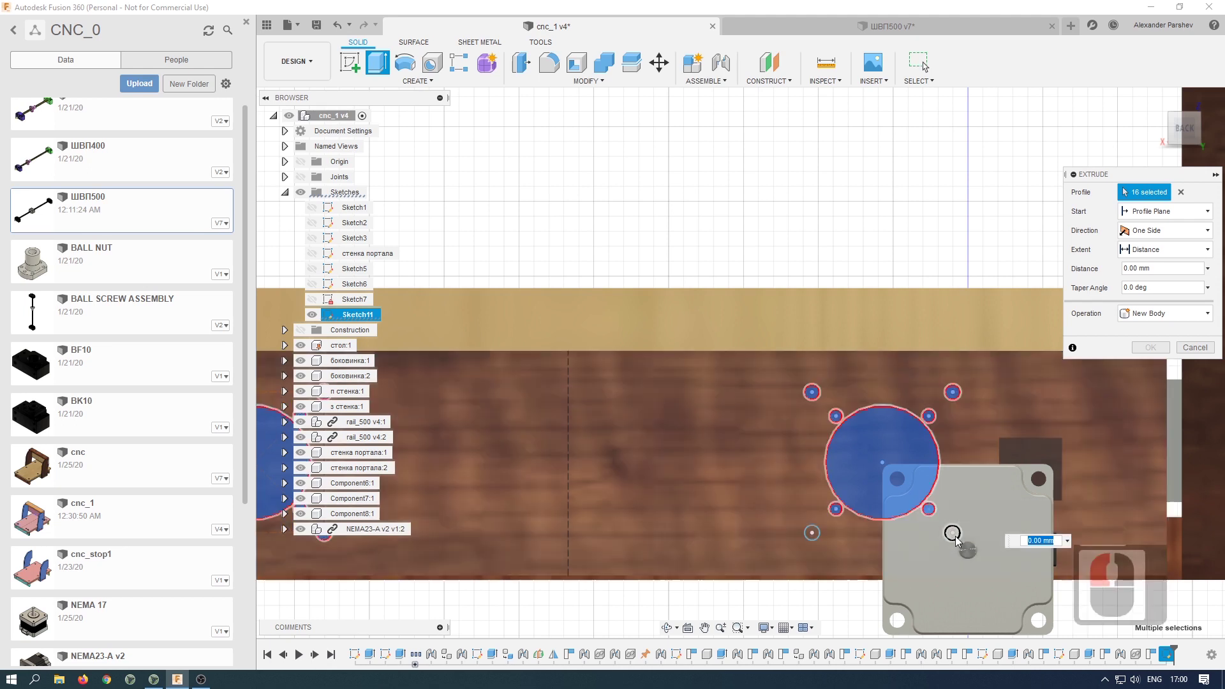
{"action": "left_click", "coordinate": [953, 534]}
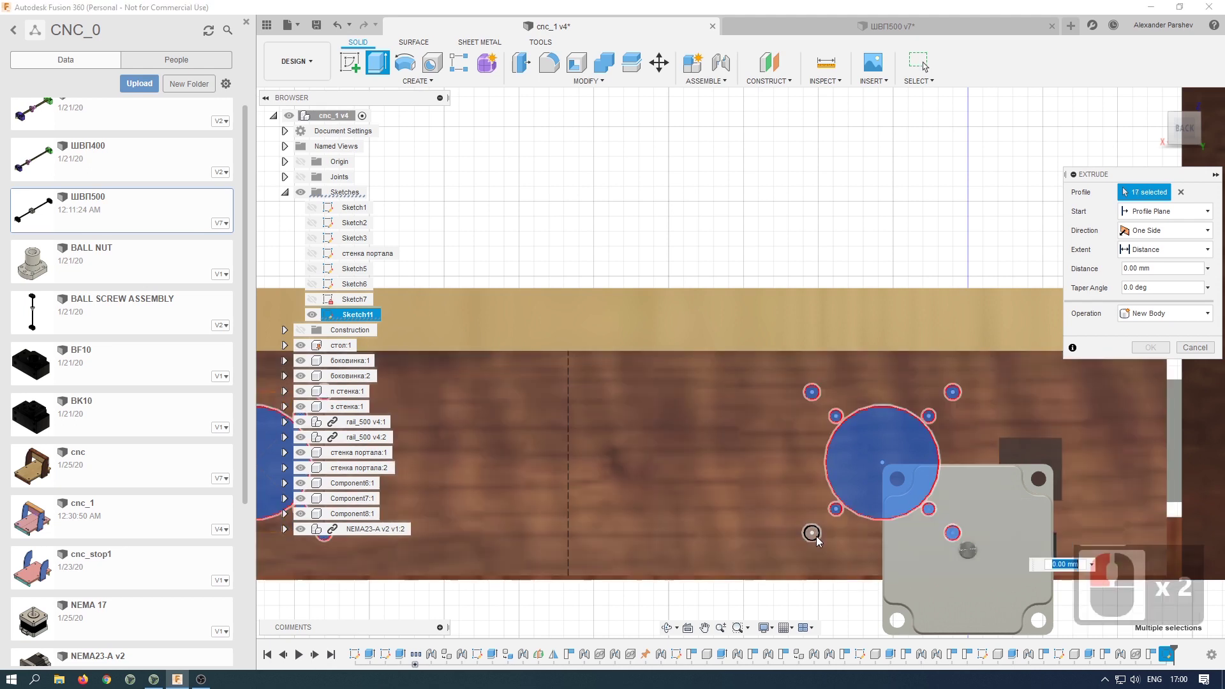
{"action": "left_click", "coordinate": [811, 533]}
{"action": "scroll", "coordinate": [876, 511], "scroll_direction": "down", "scroll_amount": 6}
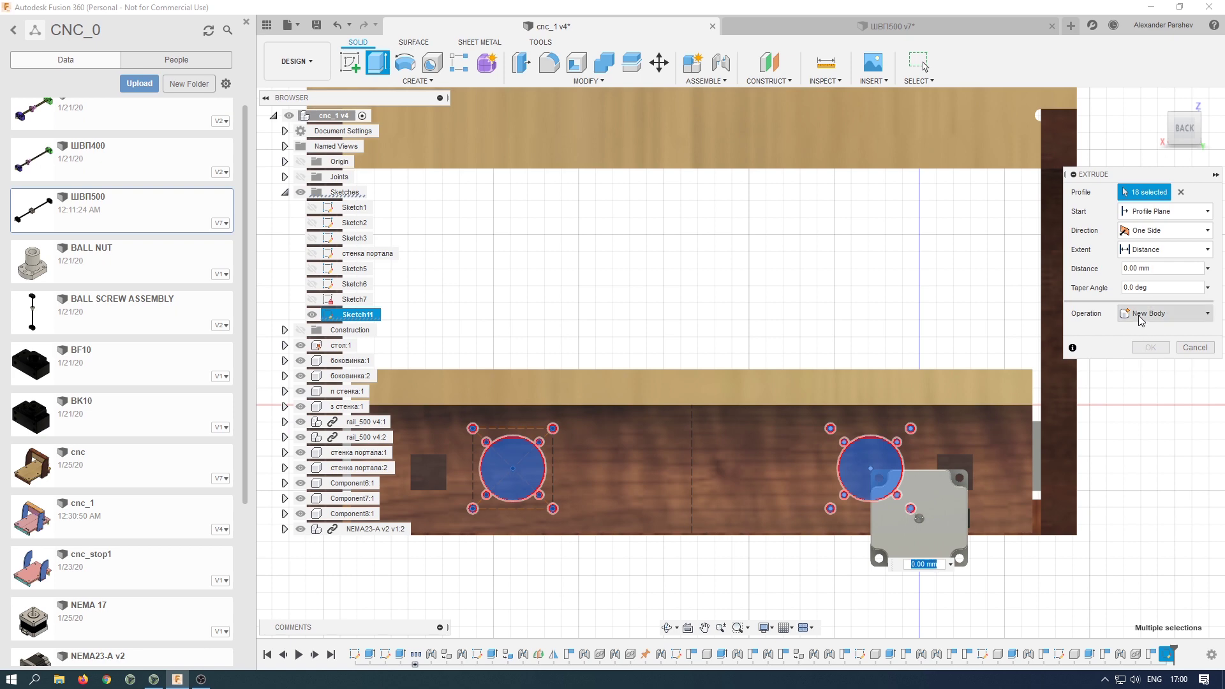
{"action": "mouse_move", "coordinate": [887, 388]}
{"action": "middle_mouse_down", "text": "shift"}
{"action": "mouse_move", "coordinate": [804, 359]}
{"action": "mouse_move", "coordinate": [756, 412]}
{"action": "middle_mouse_up", "text": "shift"}
{"action": "type", "text": "-21"}
{"action": "middle_click_drag", "start_coordinate": [820, 266], "coordinate": [955, 264], "text": "shift"}
{"action": "left_click", "coordinate": [1149, 367]}
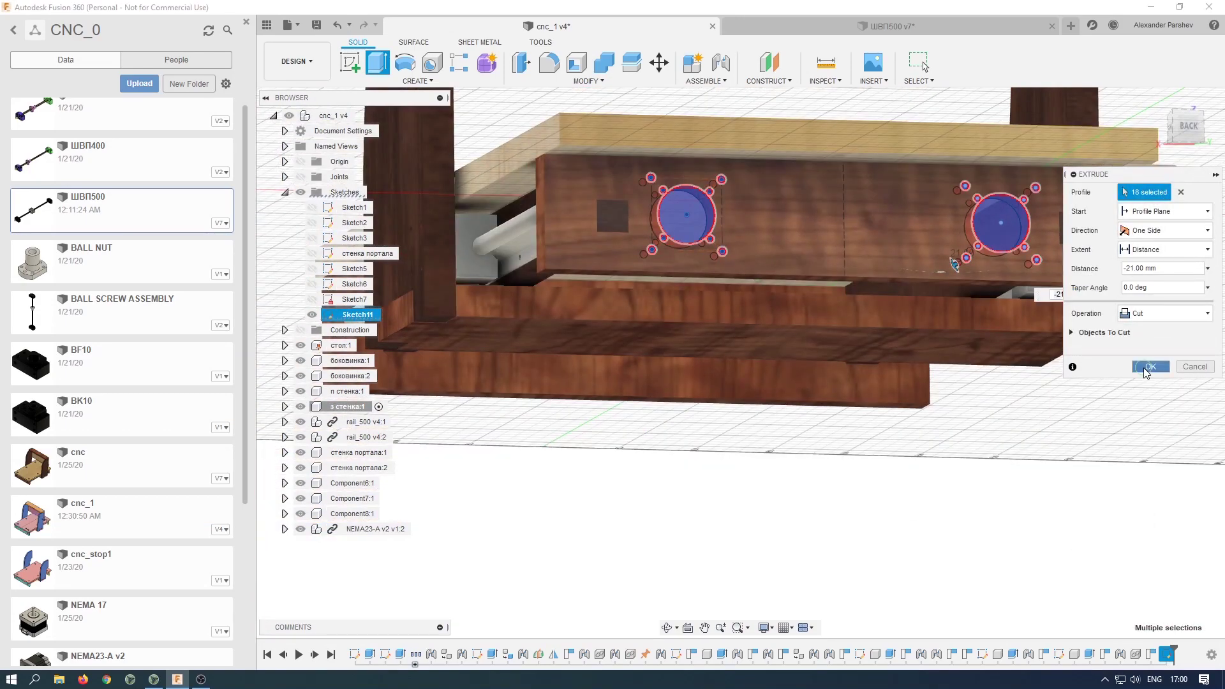
{"action": "left_click", "coordinate": [904, 444]}
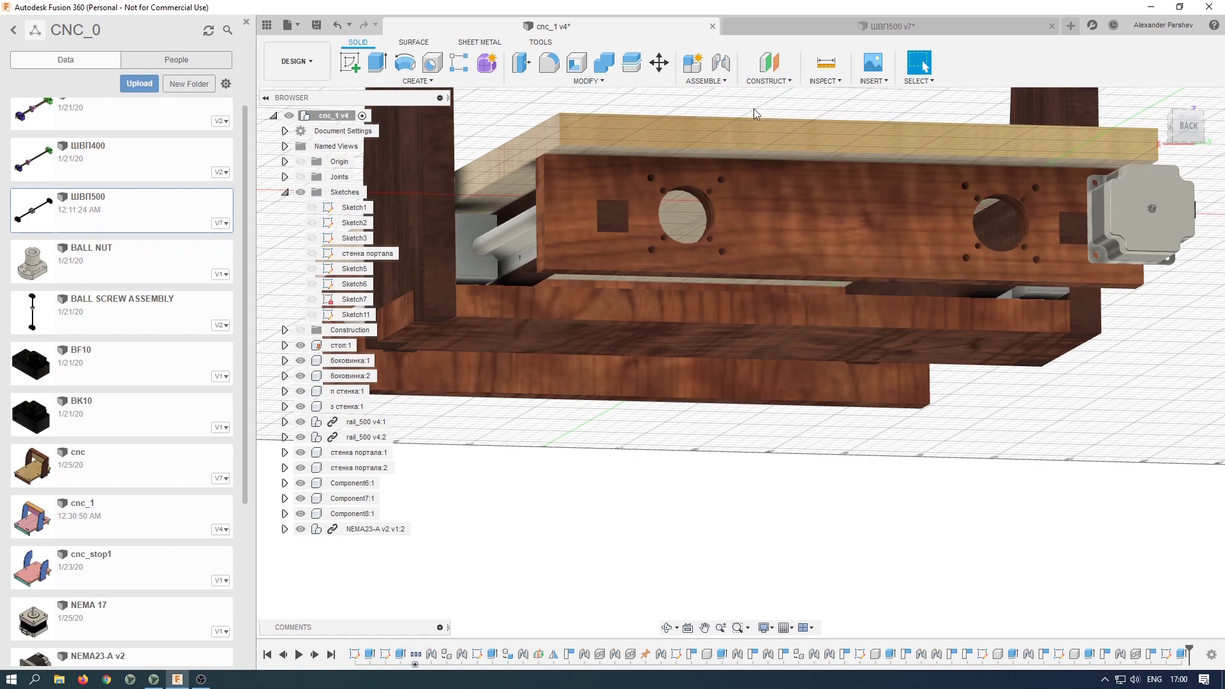
- Rigidly join the NEMA23 motor's upper-left mounting hole to the upper-left outer hole of the left motor pattern, as seen from the back
{"action": "left_click", "coordinate": [809, 97]}
{"action": "key", "text": "j"}
{"action": "scroll", "coordinate": [932, 285], "scroll_direction": "up", "scroll_amount": 8}
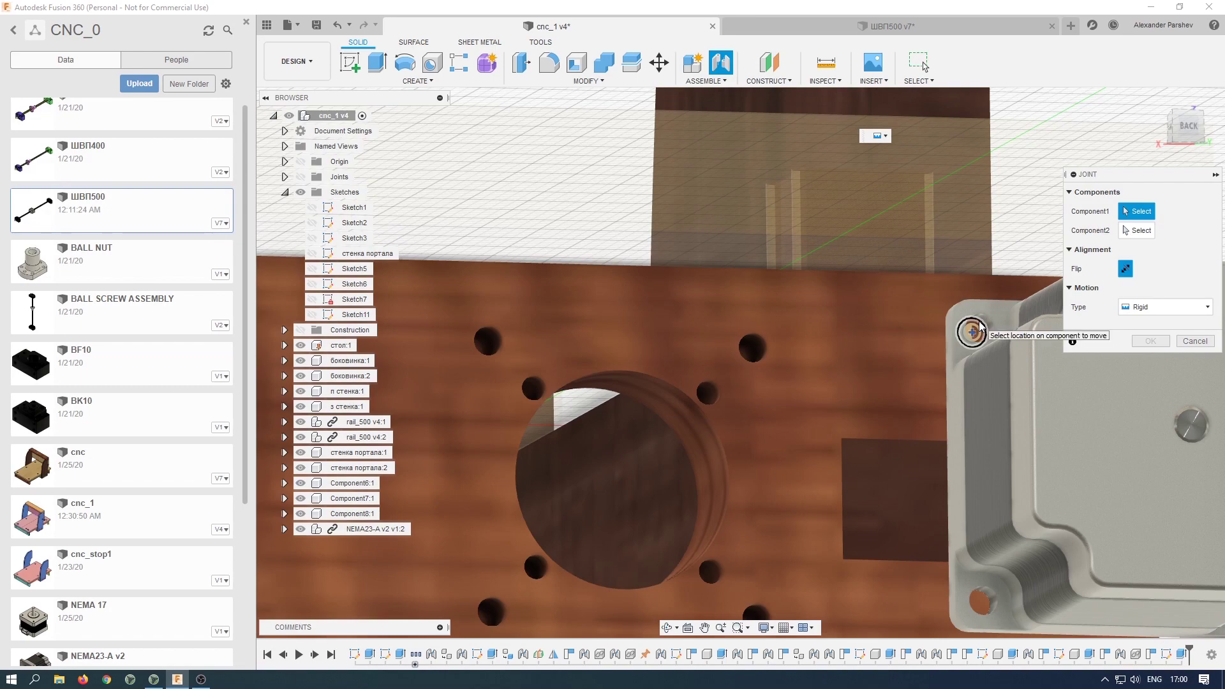
{"action": "left_click", "coordinate": [972, 331]}
{"action": "scroll", "coordinate": [972, 329], "scroll_direction": "down", "scroll_amount": 17}
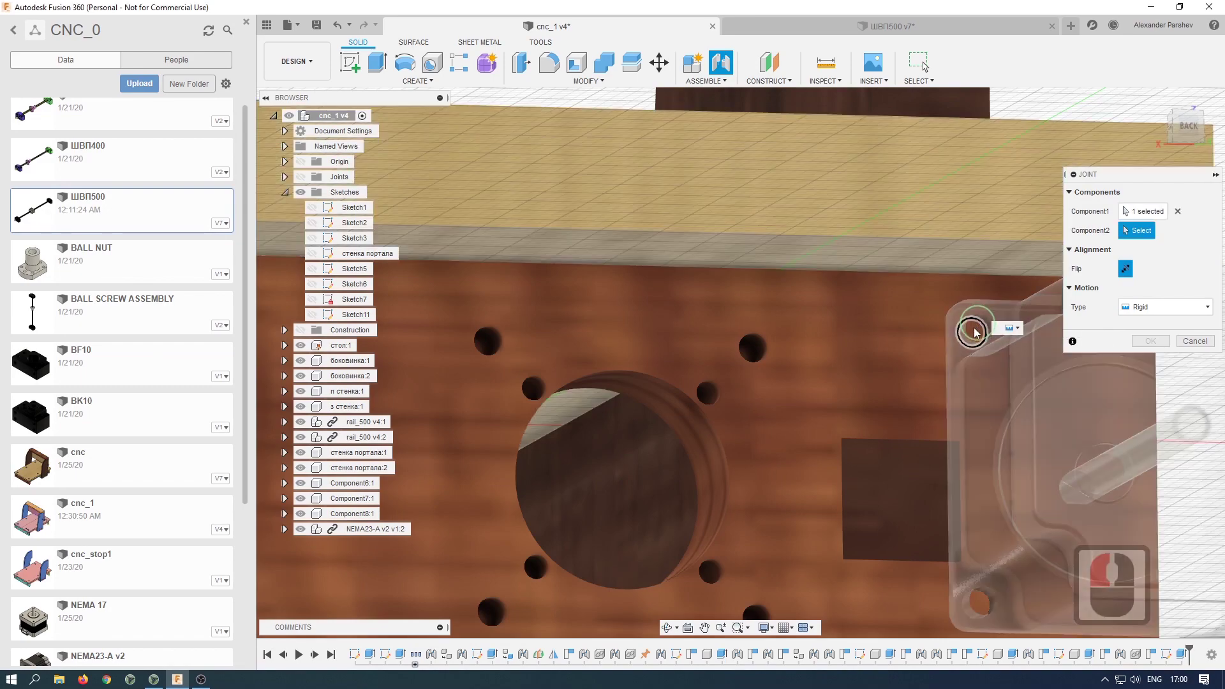
{"action": "scroll", "coordinate": [613, 300], "scroll_direction": "up", "scroll_amount": 11}
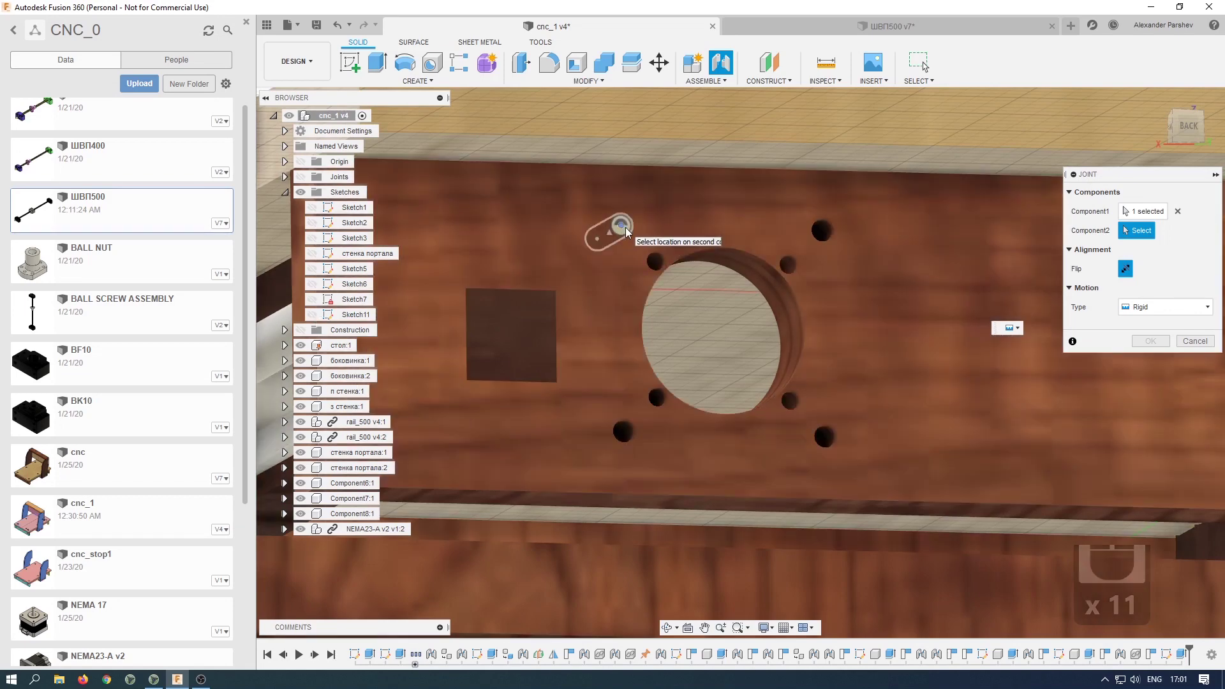
{"action": "left_click", "coordinate": [622, 225]}
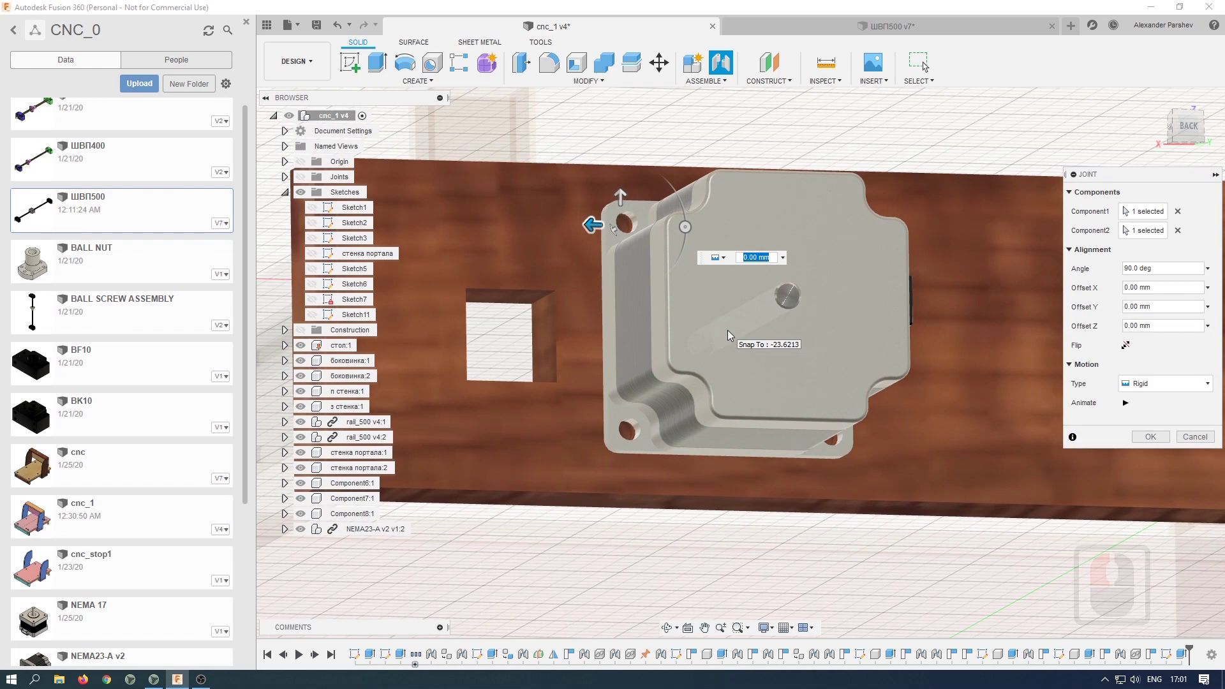
{"action": "middle_click_drag", "start_coordinate": [729, 335], "coordinate": [780, 334], "text": "shift"}
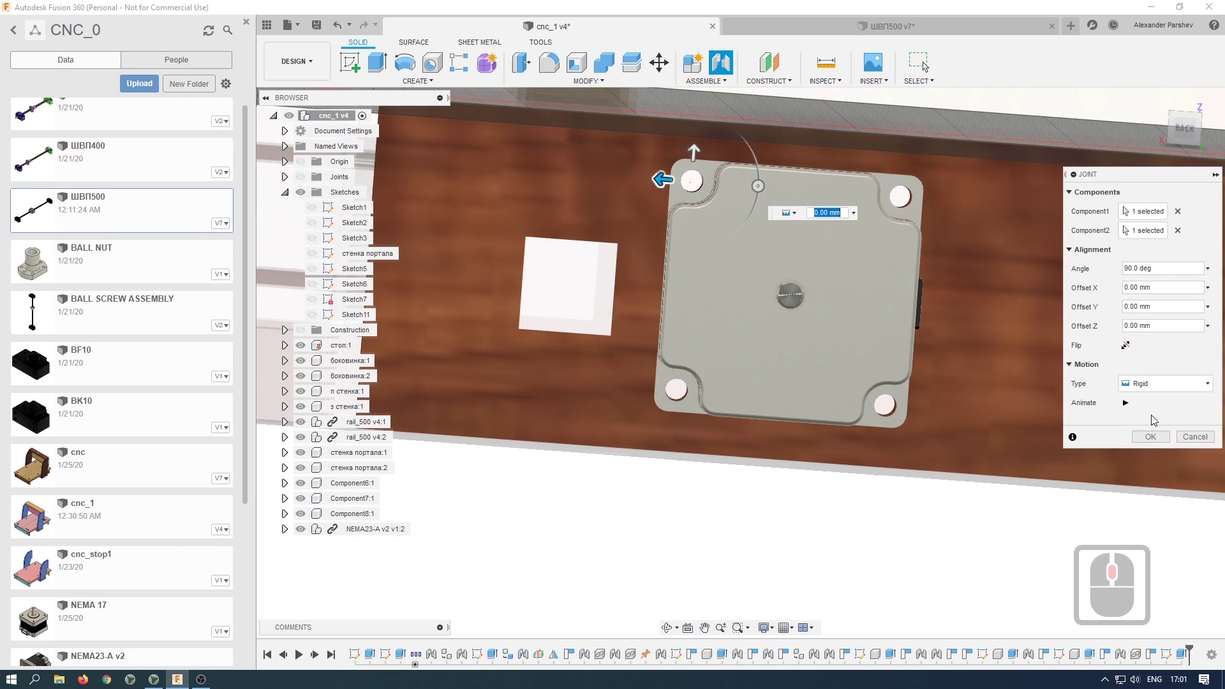
{"action": "left_click", "coordinate": [1151, 437]}
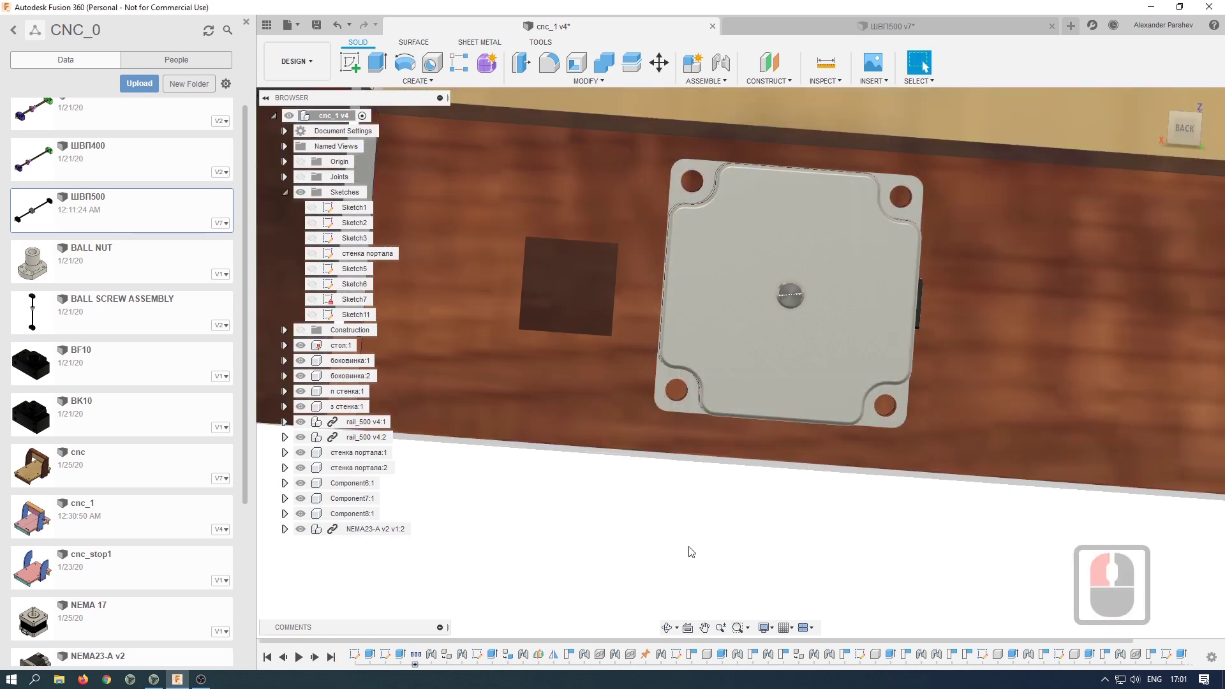
{"action": "scroll", "coordinate": [680, 545], "scroll_direction": "down", "scroll_amount": 9}
{"action": "middle_click_drag", "start_coordinate": [678, 541], "coordinate": [743, 362], "text": "shift"}
{"action": "scroll", "coordinate": [743, 362], "scroll_direction": "down", "scroll_amount": 20}
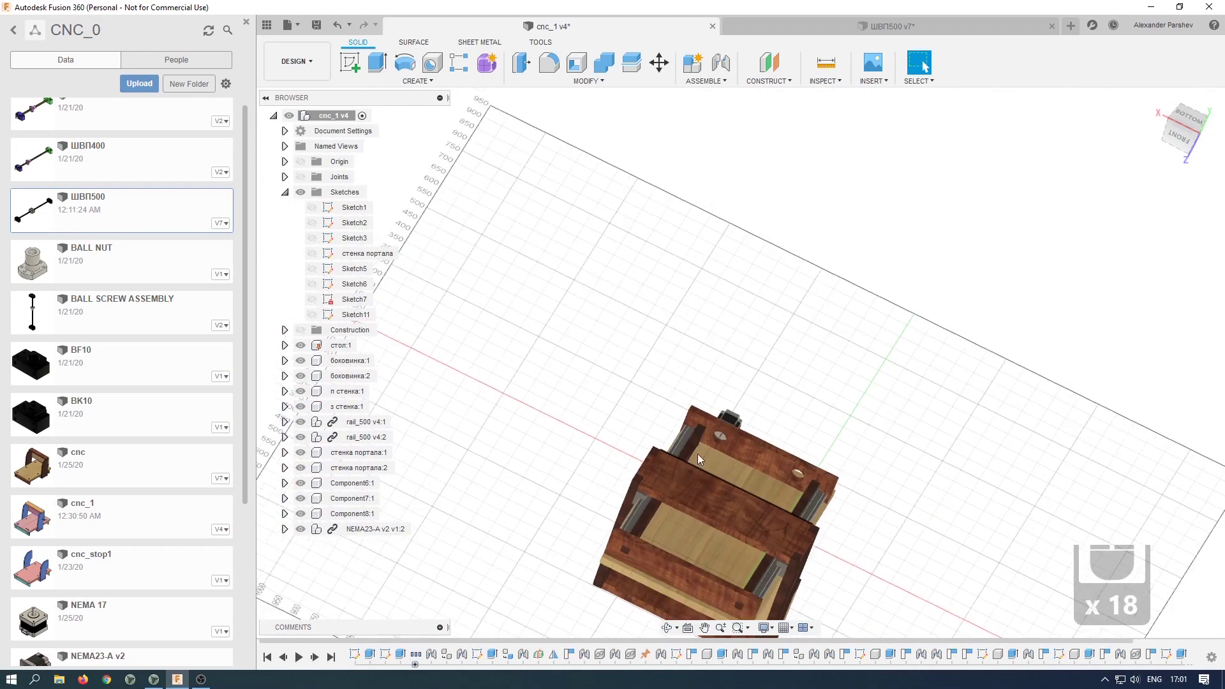
{"action": "scroll", "coordinate": [714, 497], "scroll_direction": "up", "scroll_amount": 7}
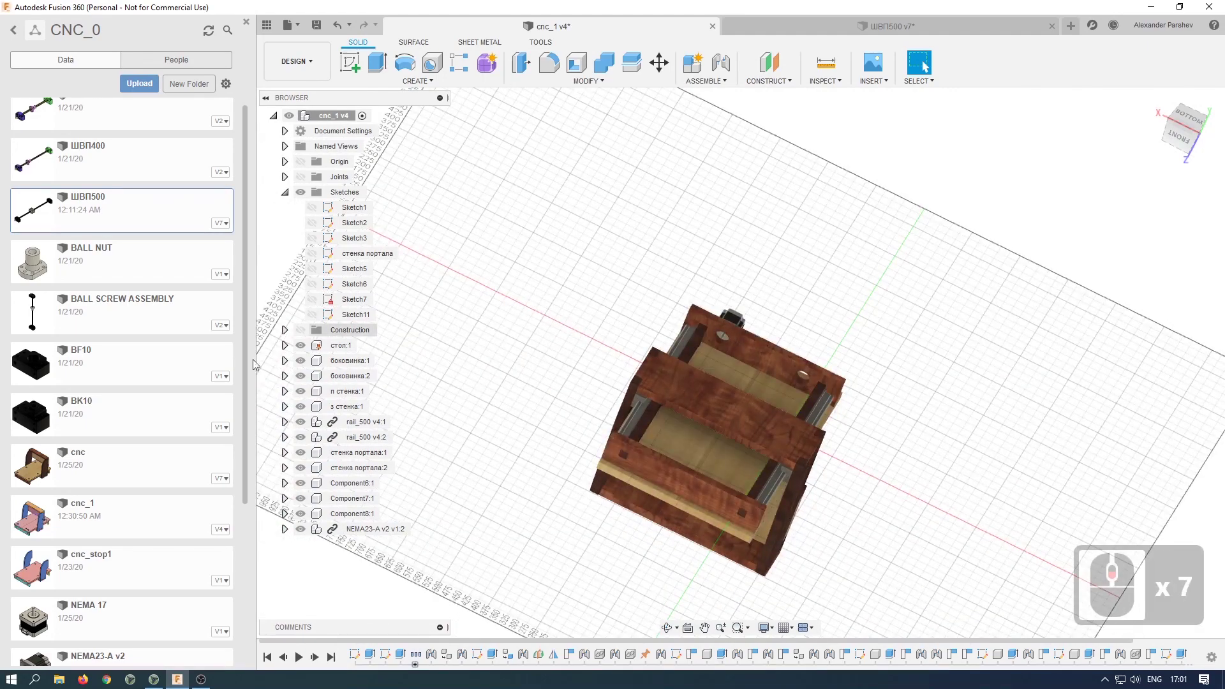
{"action": "left_click_drag", "start_coordinate": [67, 229], "coordinate": [106, 226]}
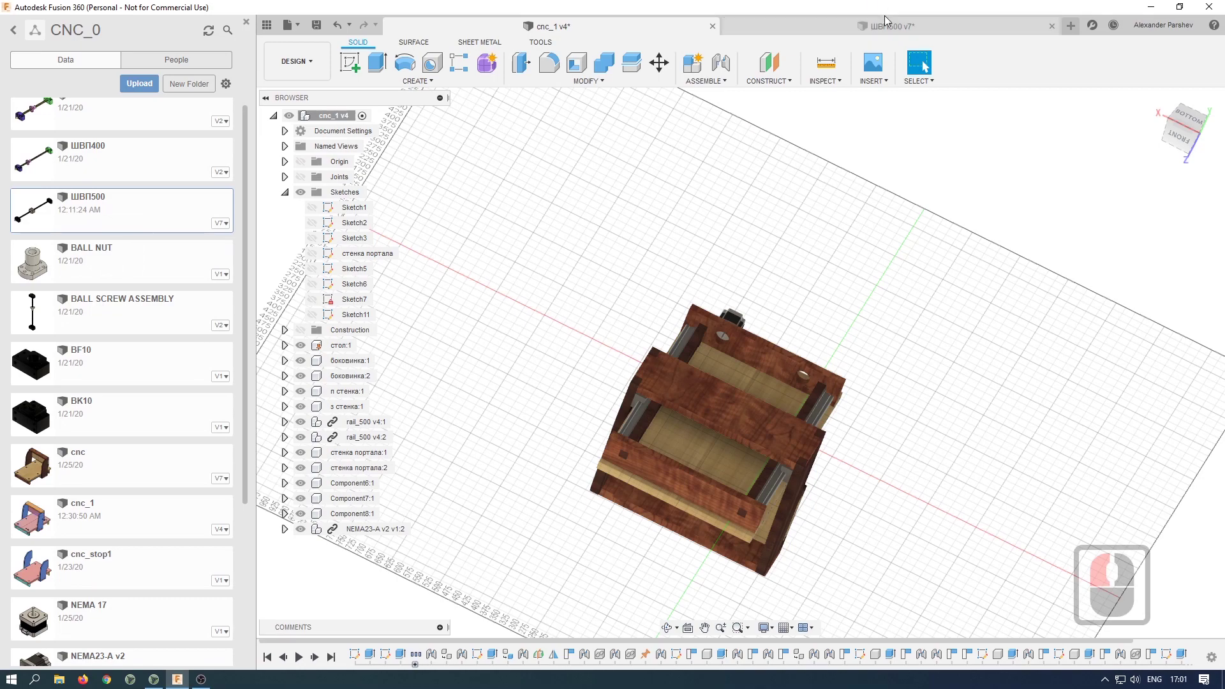
{"action": "left_click_drag", "start_coordinate": [92, 220], "coordinate": [817, 294]}
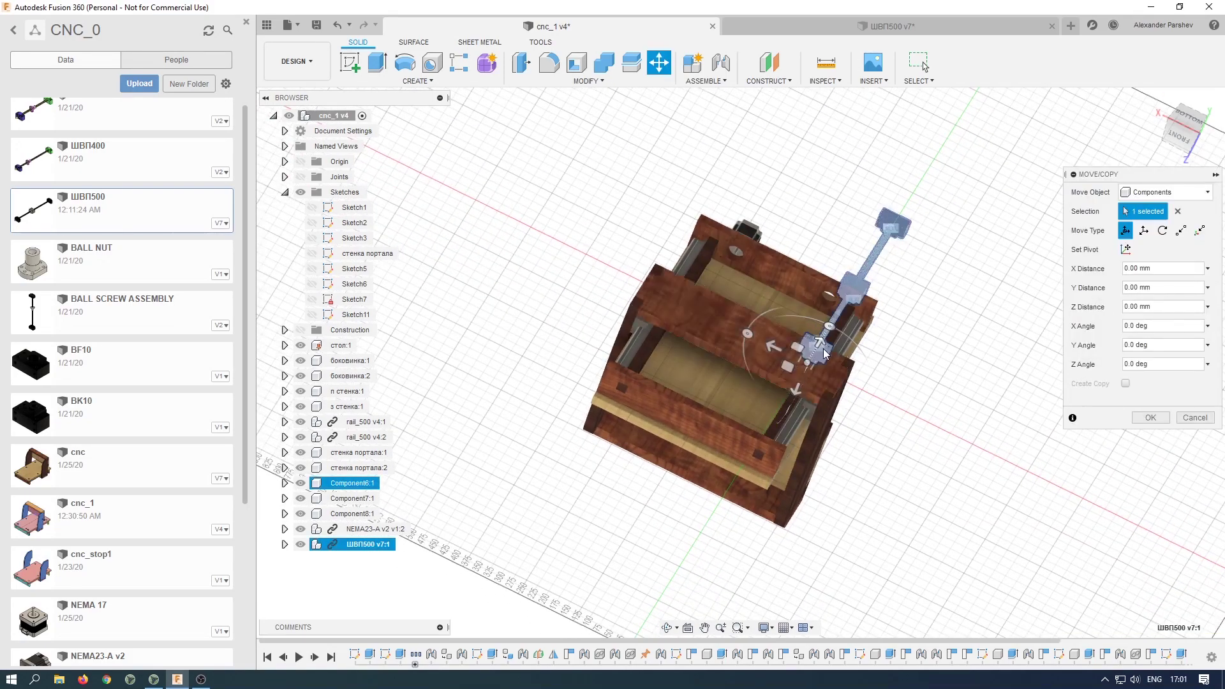
{"action": "left_click_drag", "start_coordinate": [825, 343], "coordinate": [863, 363]}
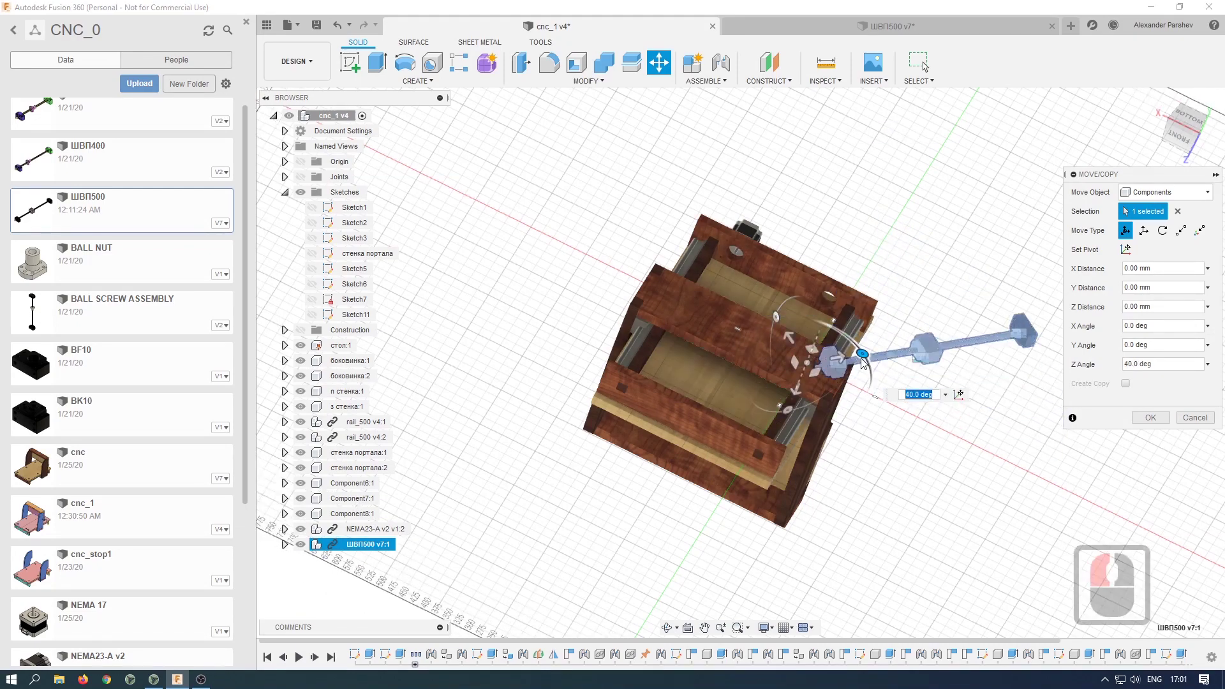
{"action": "key", "text": "ctrl+z"}
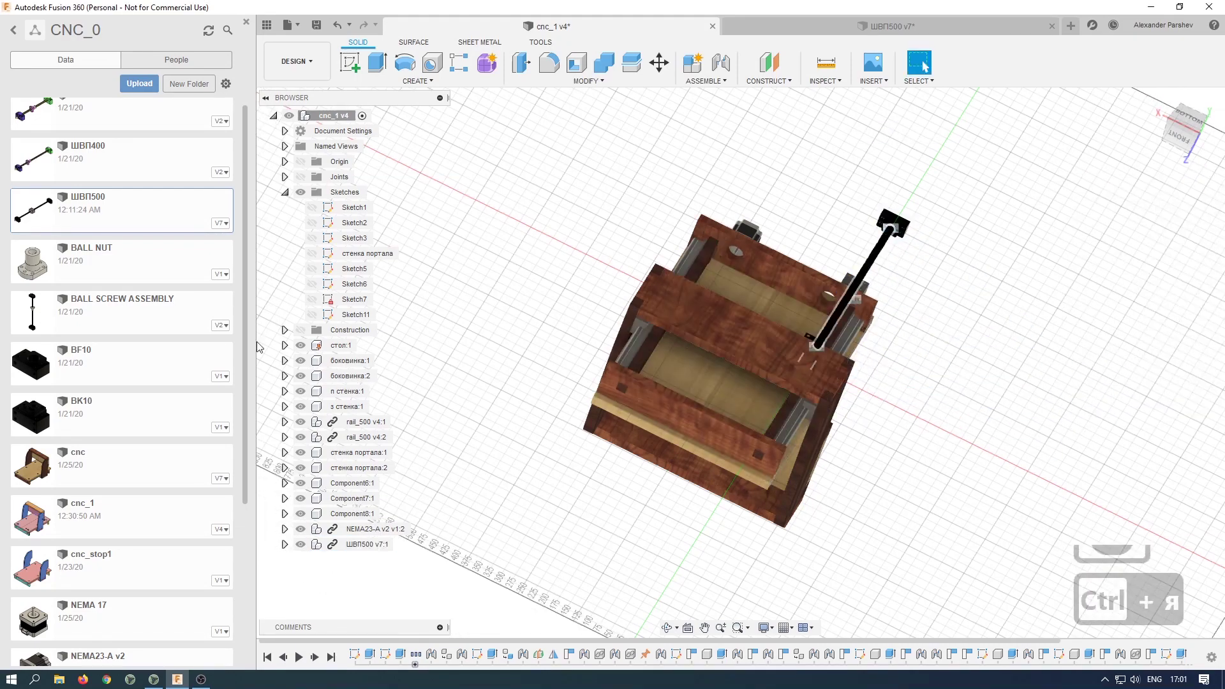
{"action": "key", "text": "ctrl+z"}
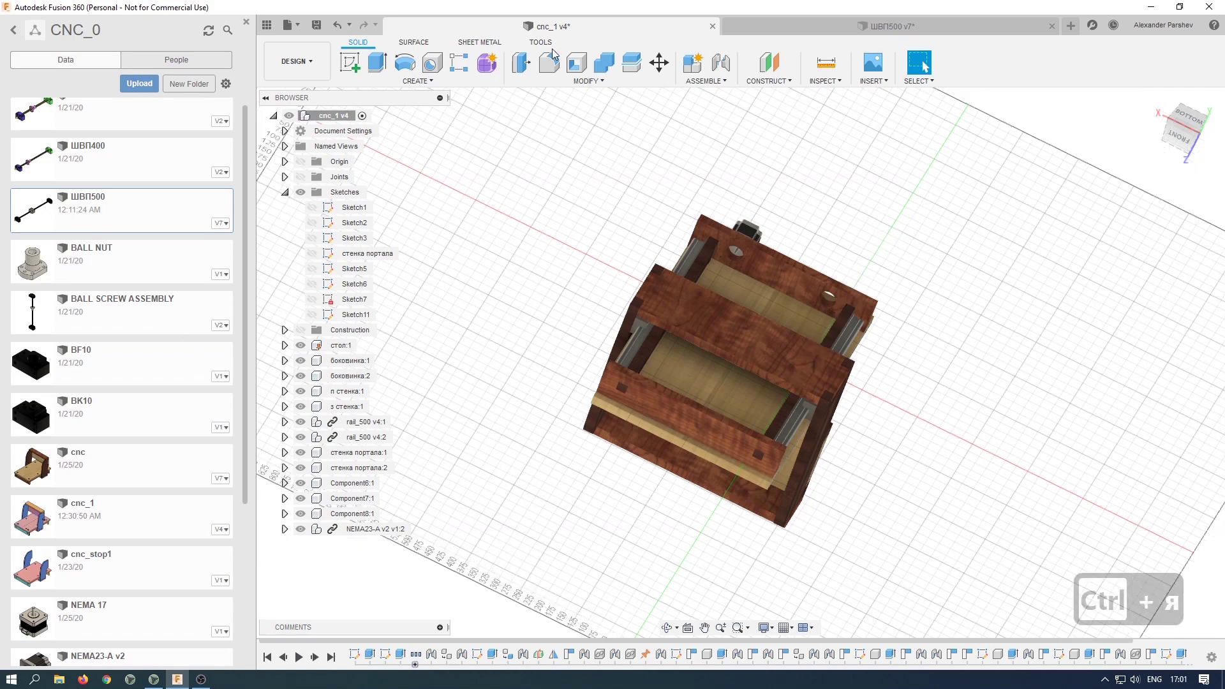
- Insert the ШВП500 ball screw assembly into the model and rotate it 180° about Y and 180° about Z
{"action": "left_click_drag", "start_coordinate": [89, 219], "coordinate": [536, 298]}
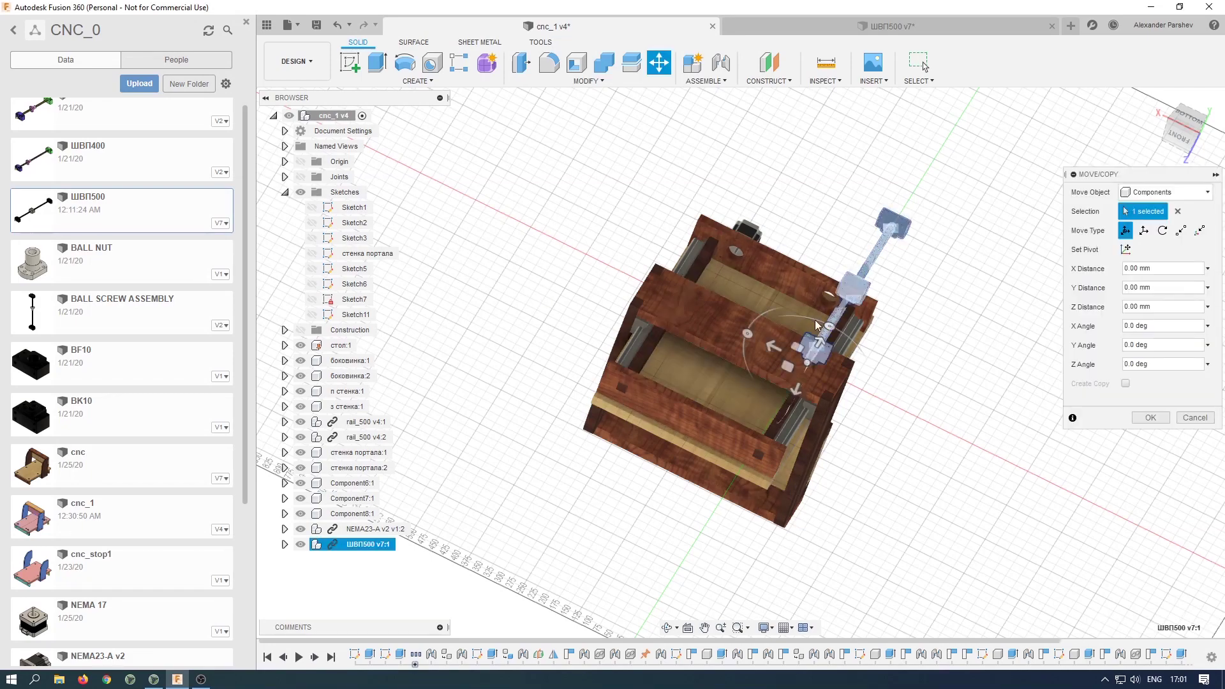
{"action": "left_click", "coordinate": [748, 335]}
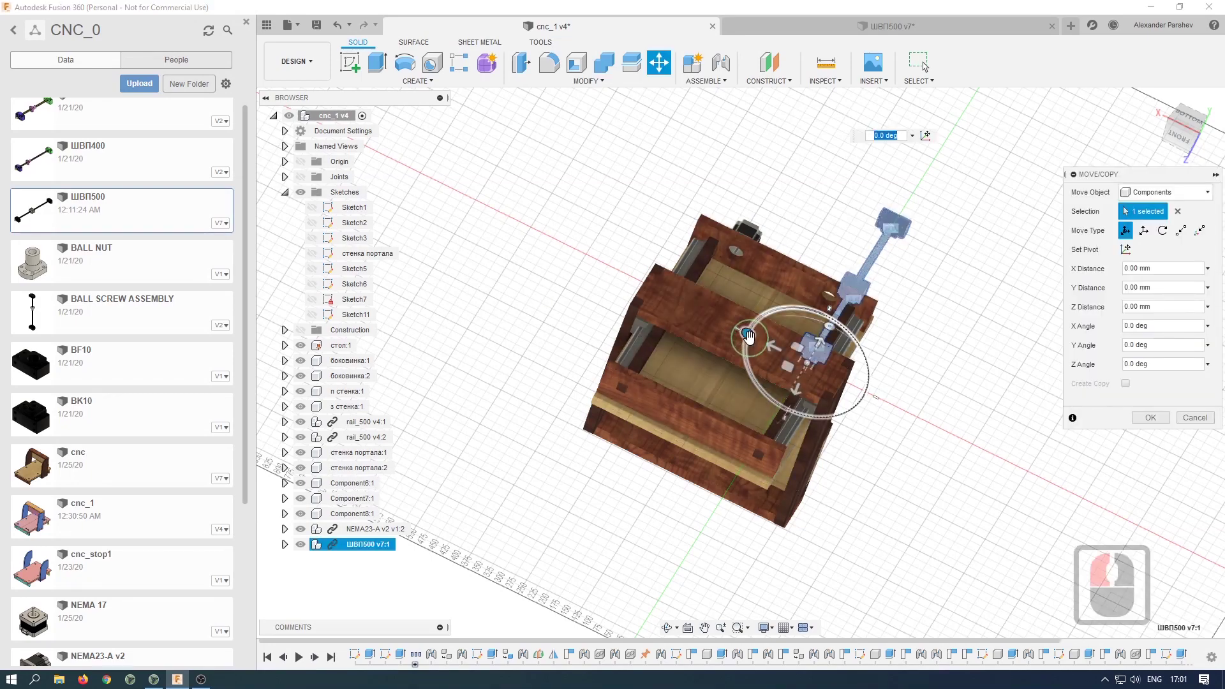
{"action": "type", "text": "180"}
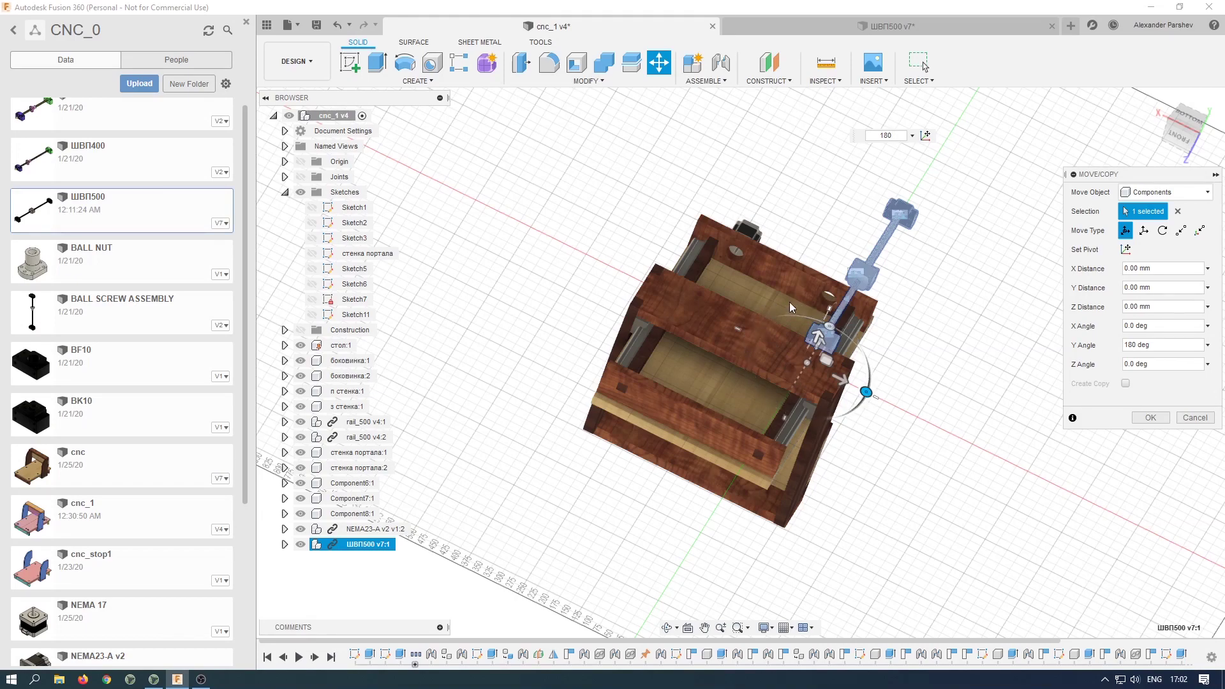
{"action": "left_click", "coordinate": [829, 326]}
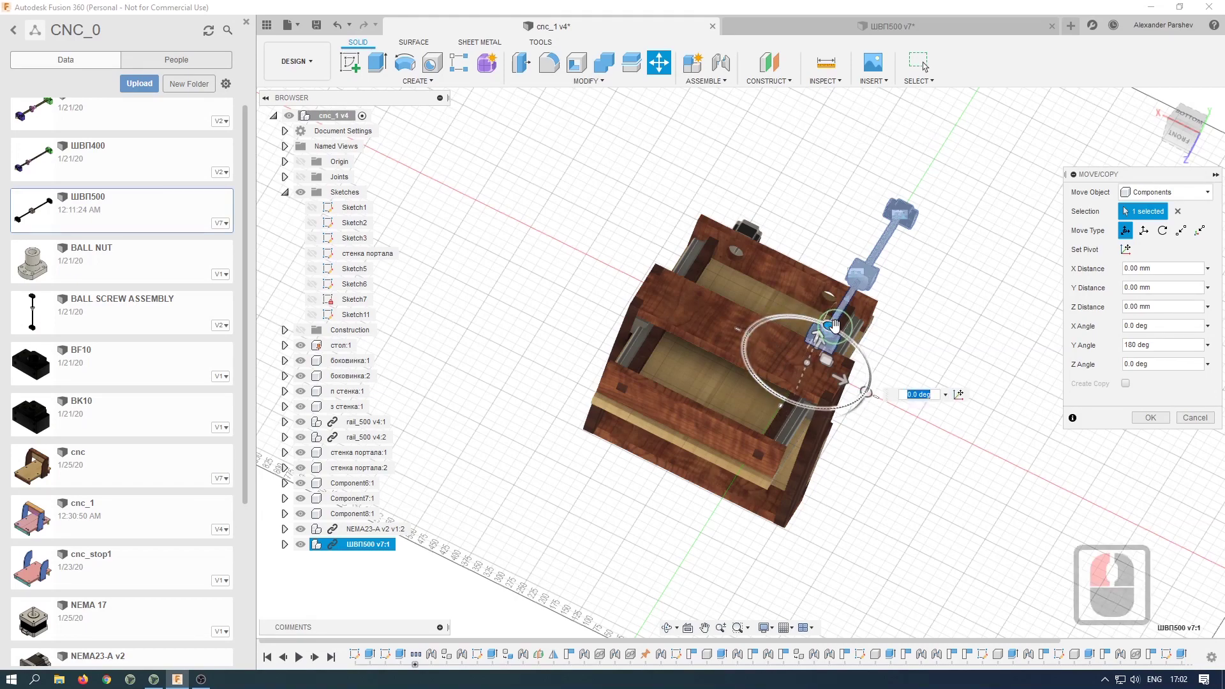
{"action": "type", "text": "180"}
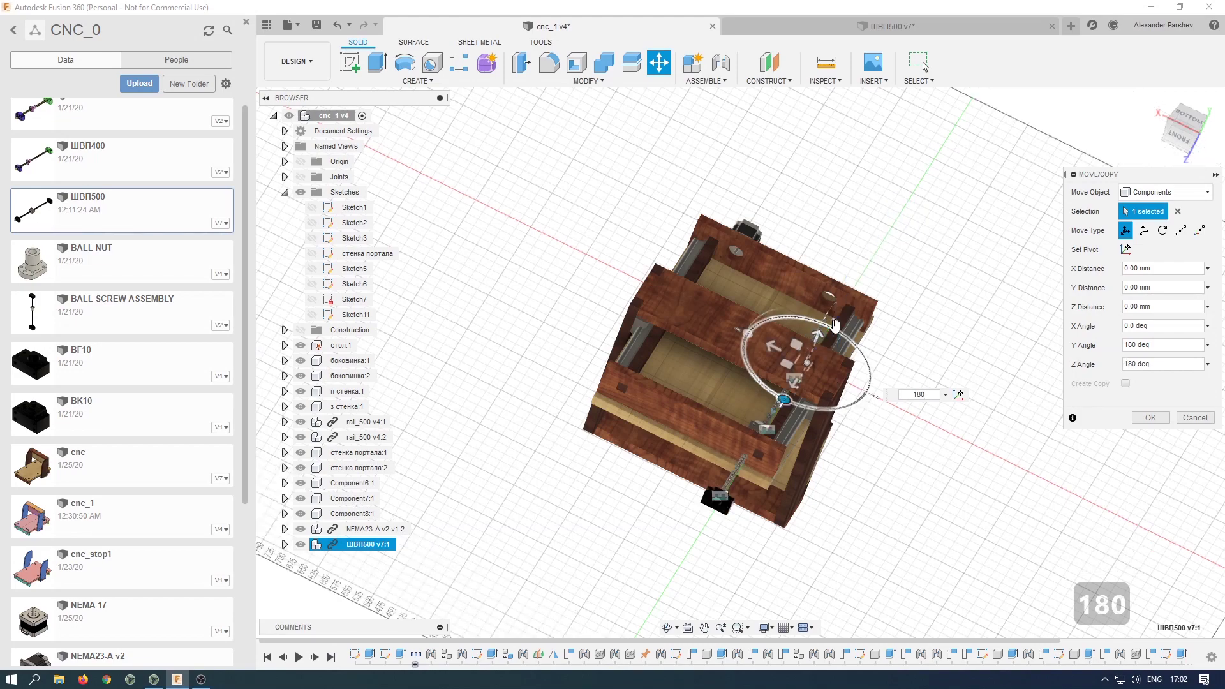
{"action": "key", "text": "Return"}
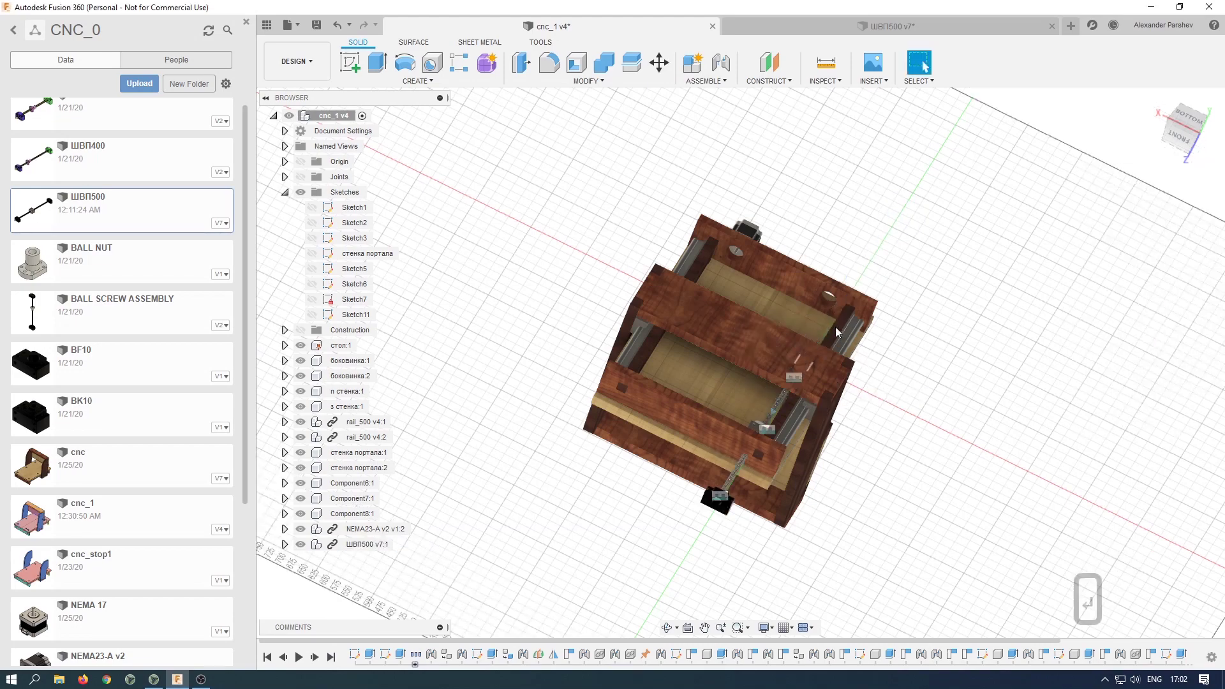
- Set up a rigid joint from the center of the ball screw's motor-side end face to the center of the motor shaft's end face
{"action": "left_click", "coordinate": [791, 397]}
{"action": "scroll", "coordinate": [890, 339], "scroll_direction": "up", "scroll_amount": 3}
{"action": "scroll", "coordinate": [890, 339], "scroll_direction": "down", "scroll_amount": 5}
{"action": "middle_click_drag", "start_coordinate": [985, 292], "coordinate": [783, 489], "text": "shift"}
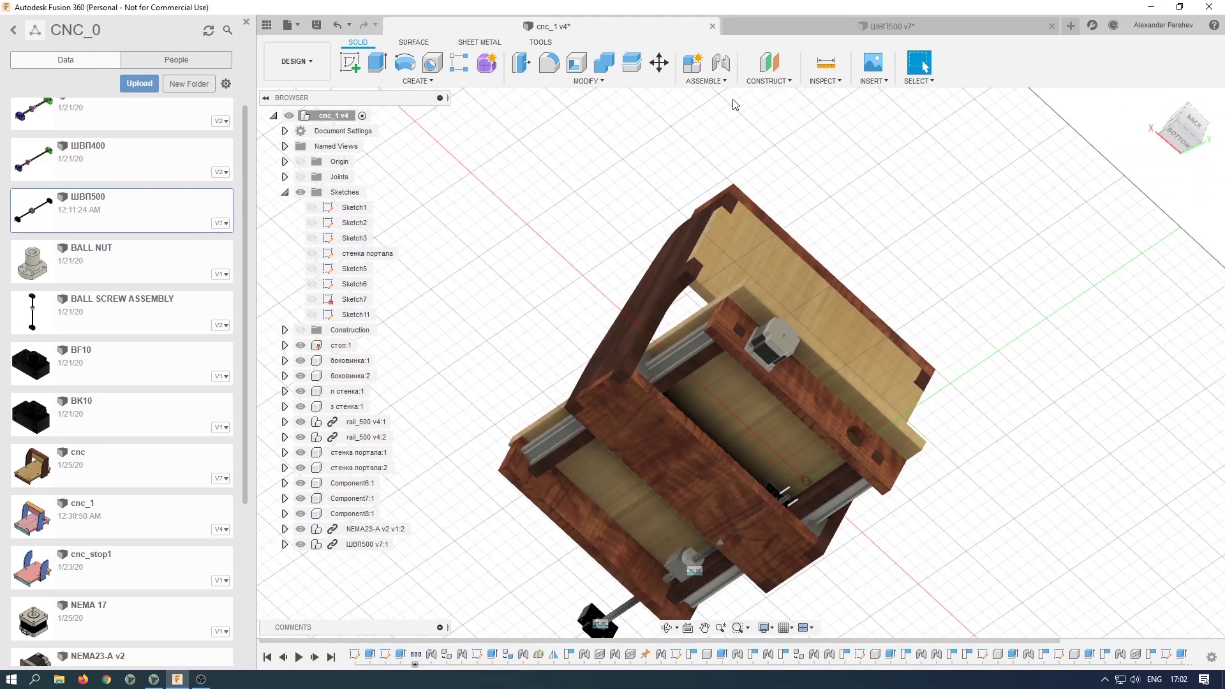
{"action": "left_click", "coordinate": [728, 70]}
{"action": "scroll", "coordinate": [824, 513], "scroll_direction": "up", "scroll_amount": 8}
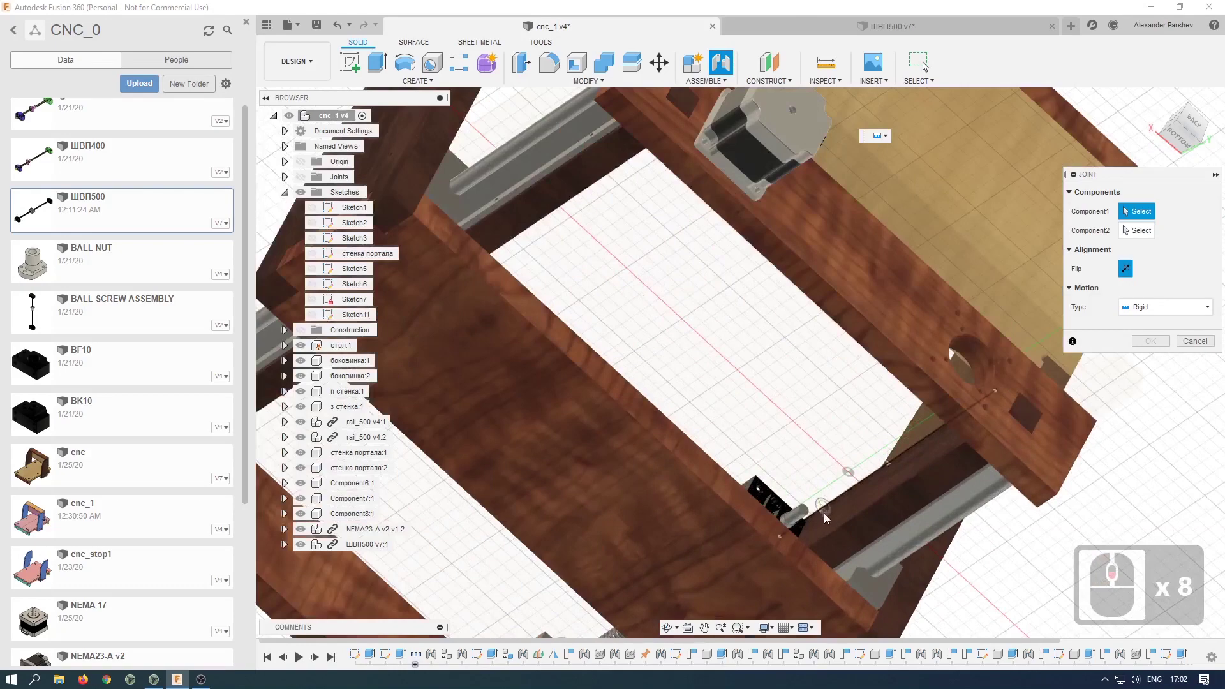
{"action": "scroll", "coordinate": [807, 511], "scroll_direction": "up", "scroll_amount": 2}
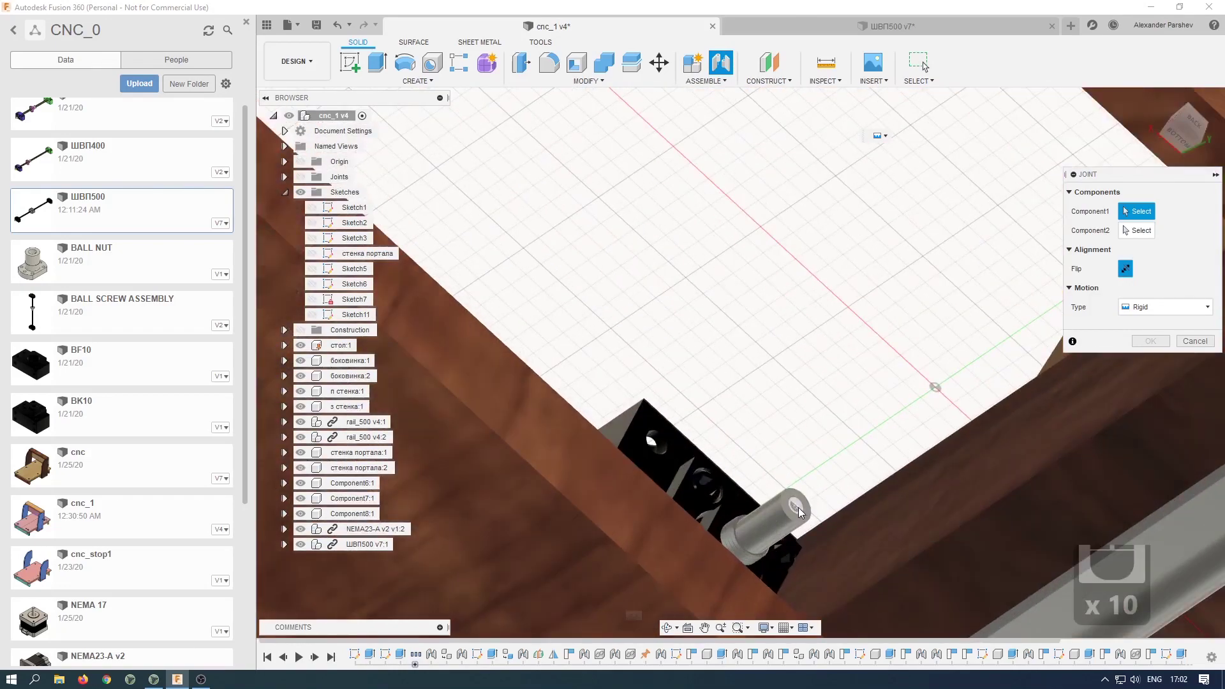
{"action": "left_click", "coordinate": [801, 508]}
{"action": "scroll", "coordinate": [868, 472], "scroll_direction": "down", "scroll_amount": 18}
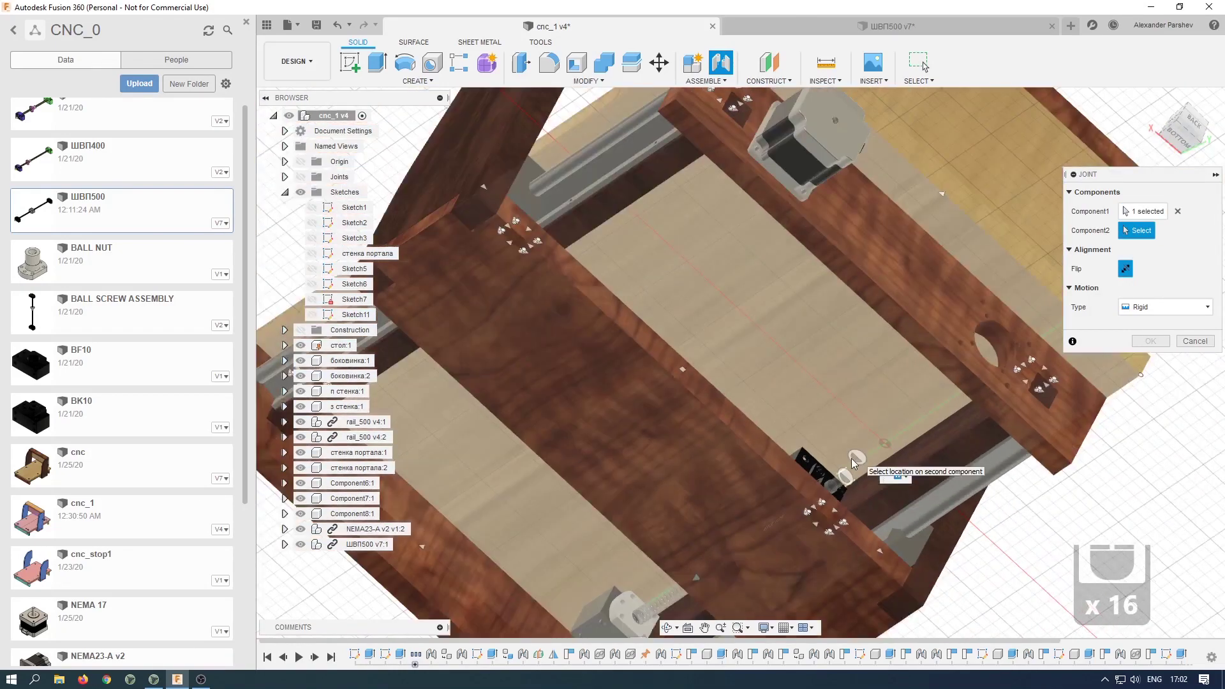
{"action": "middle_click_drag", "start_coordinate": [882, 354], "coordinate": [797, 206], "text": "shift"}
{"action": "scroll", "coordinate": [796, 205], "scroll_direction": "up", "scroll_amount": 20}
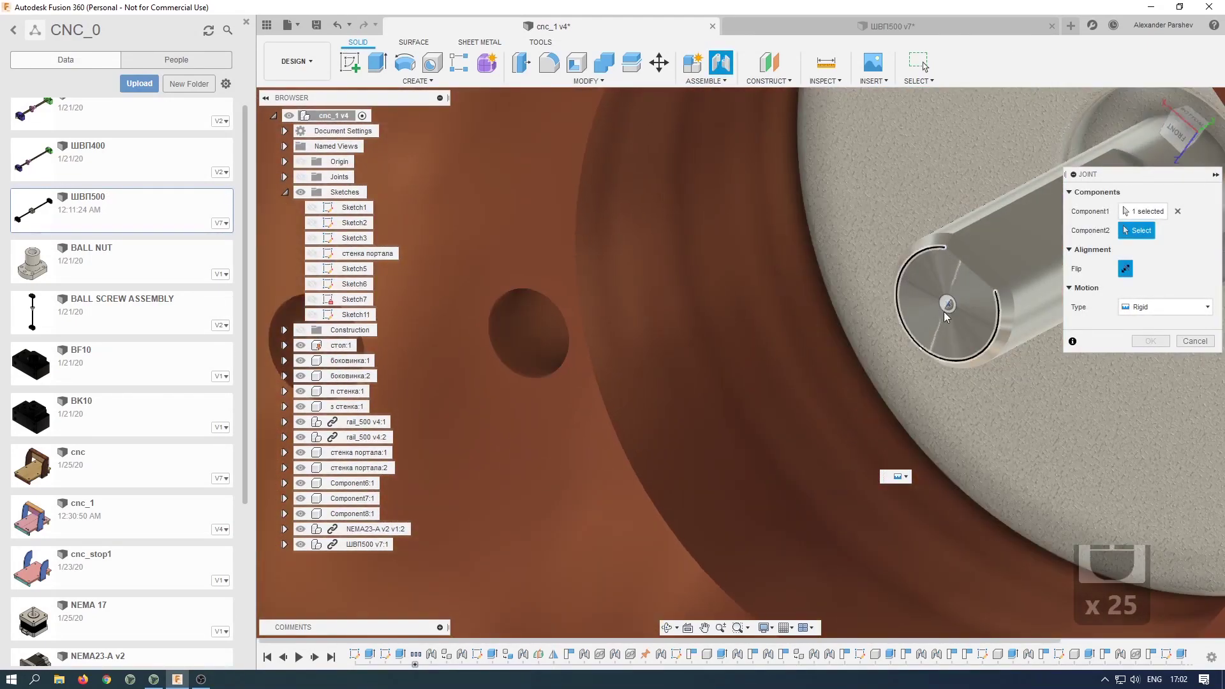
{"action": "left_click", "coordinate": [948, 307]}
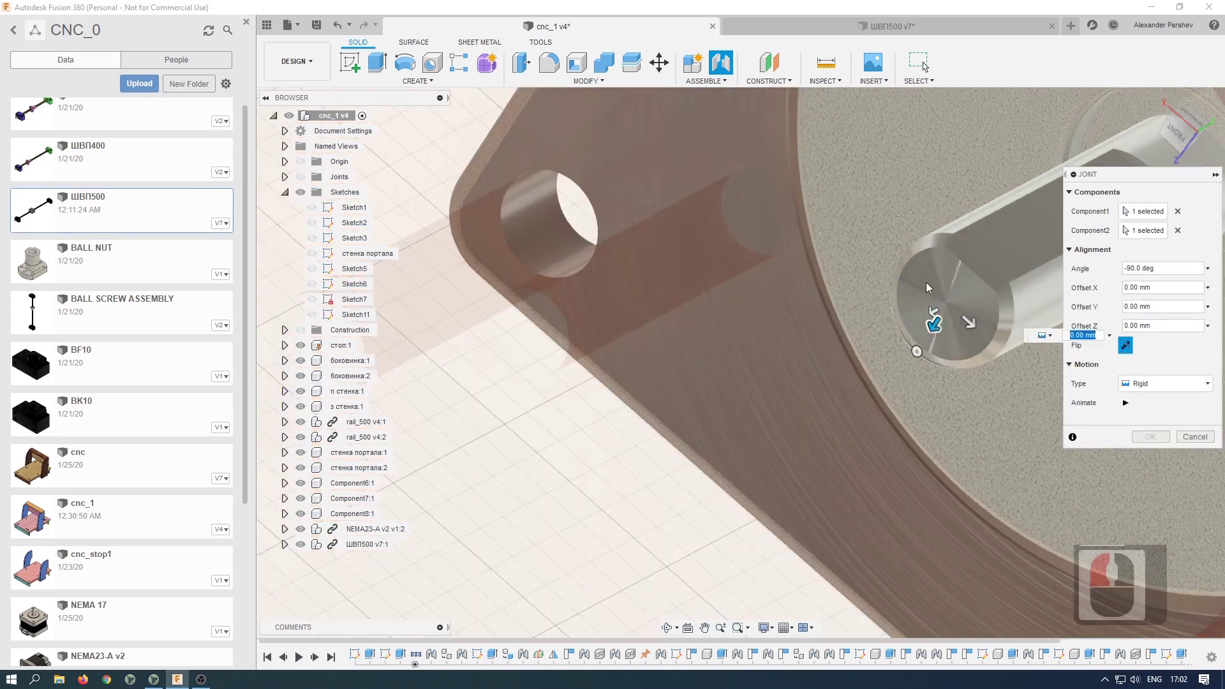
- Offset the ball screw joint 3 mm in Z from the motor shaft's end and complete the joint
{"action": "scroll", "coordinate": [859, 306], "scroll_direction": "down", "scroll_amount": 3}
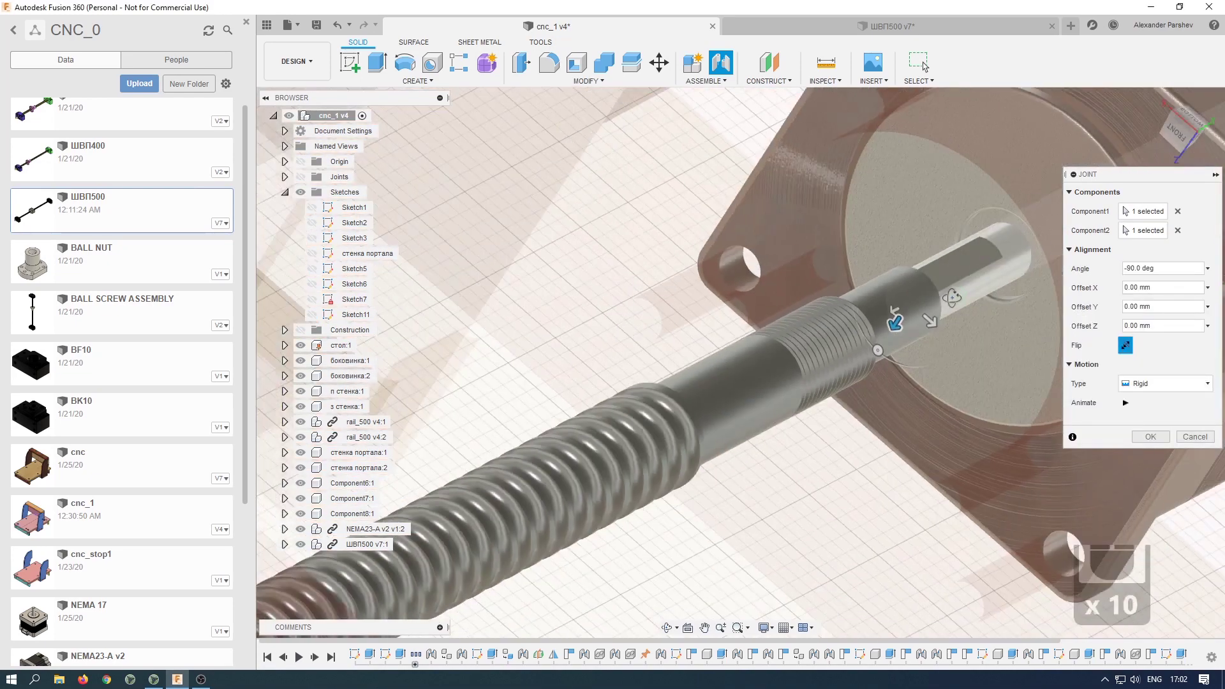
{"action": "middle_click_drag", "start_coordinate": [928, 336], "coordinate": [872, 355], "text": "shift"}
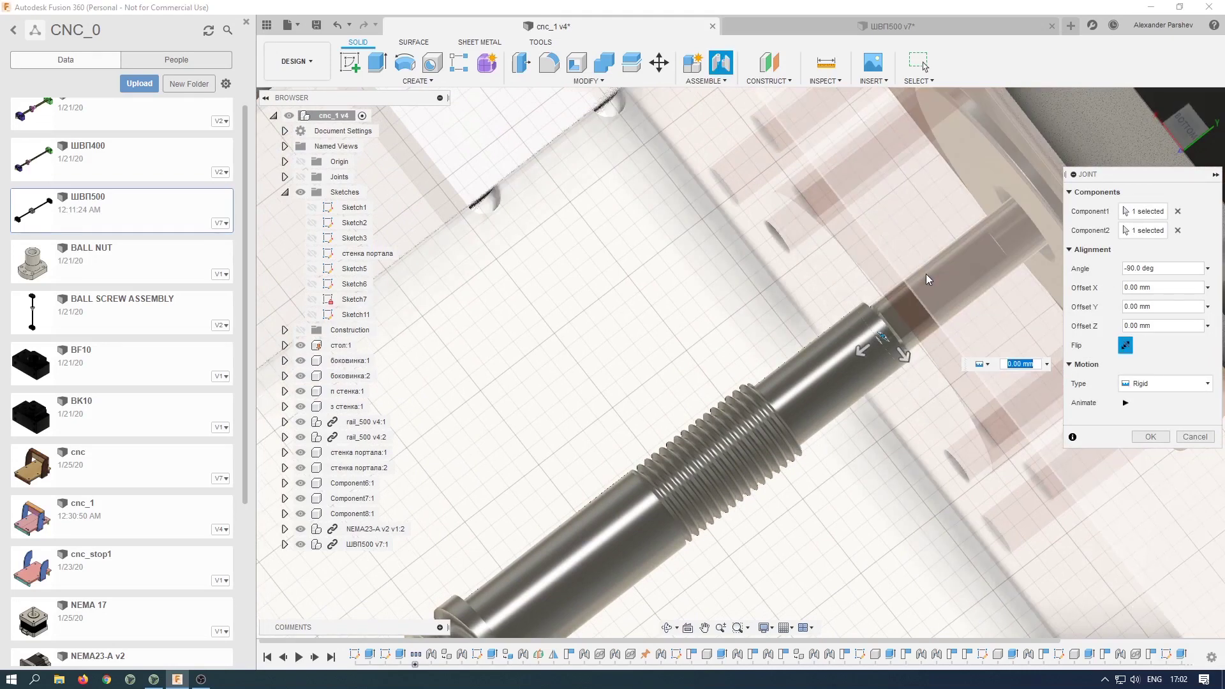
{"action": "left_click_drag", "start_coordinate": [857, 345], "coordinate": [825, 374]}
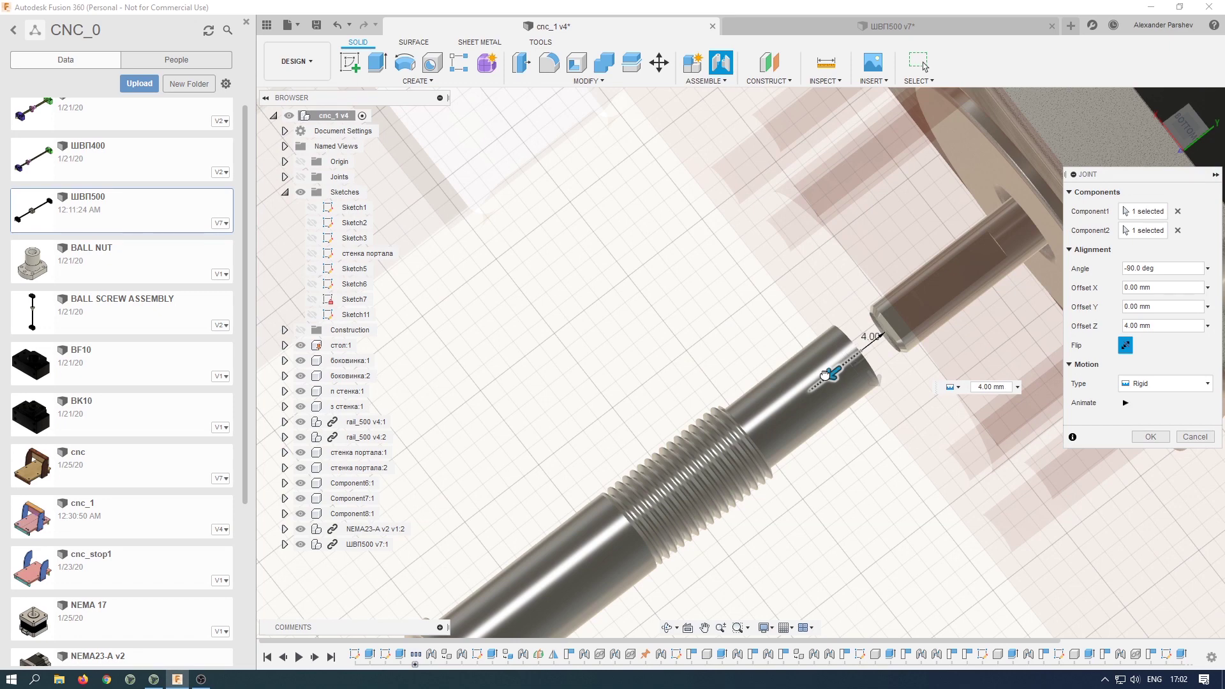
{"action": "left_click_drag", "start_coordinate": [831, 374], "coordinate": [835, 370]}
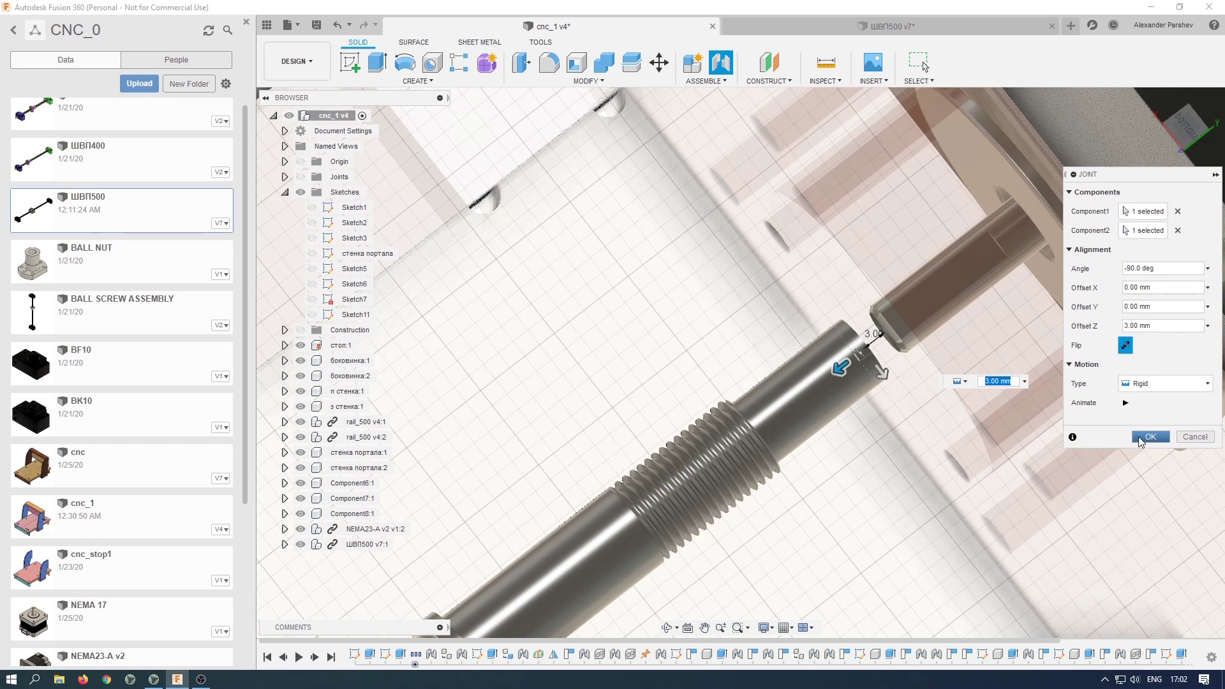
{"action": "left_click", "coordinate": [1149, 436]}
- Examine from below how the ball screw's far bearing block sits against the table's front wall
{"action": "scroll", "coordinate": [1138, 436], "scroll_direction": "down", "scroll_amount": 9}
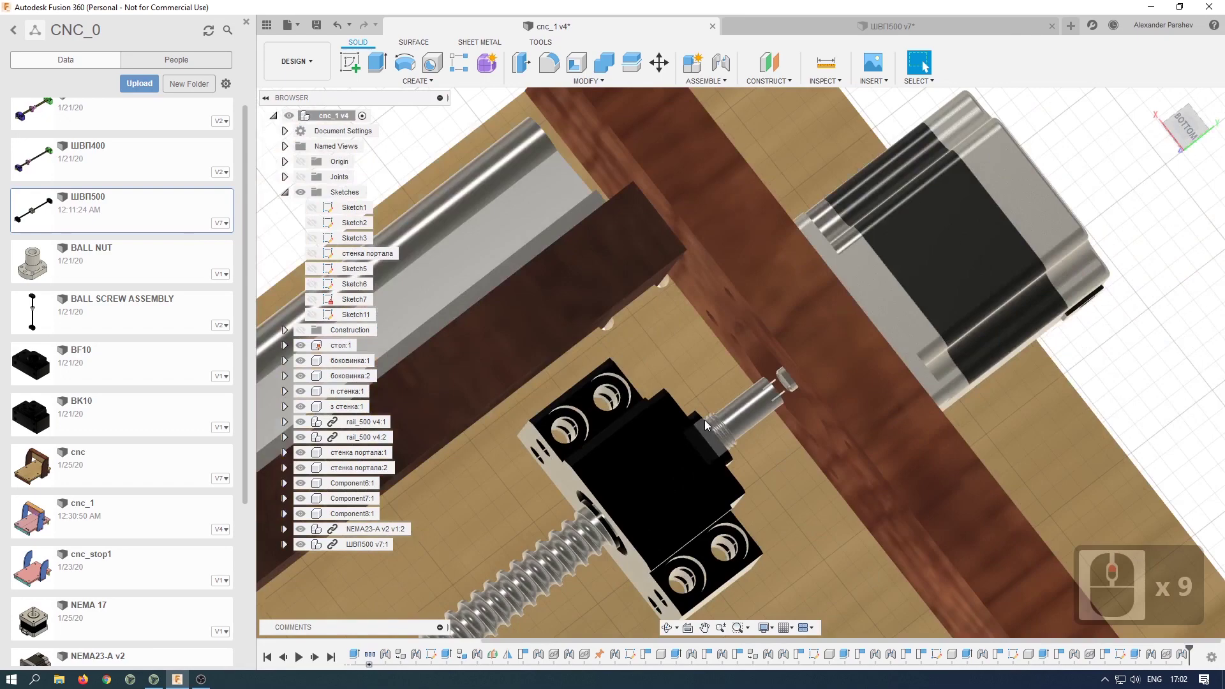
{"action": "scroll", "coordinate": [705, 419], "scroll_direction": "down", "scroll_amount": 20}
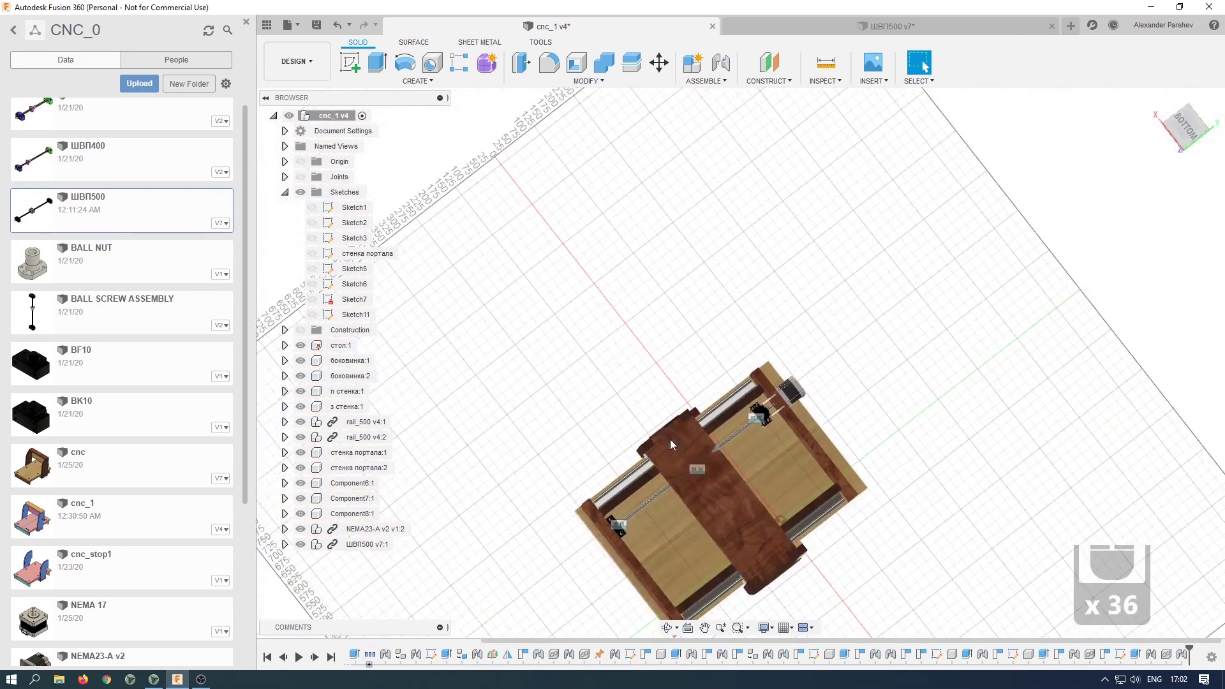
{"action": "scroll", "coordinate": [622, 550], "scroll_direction": "up", "scroll_amount": 6}
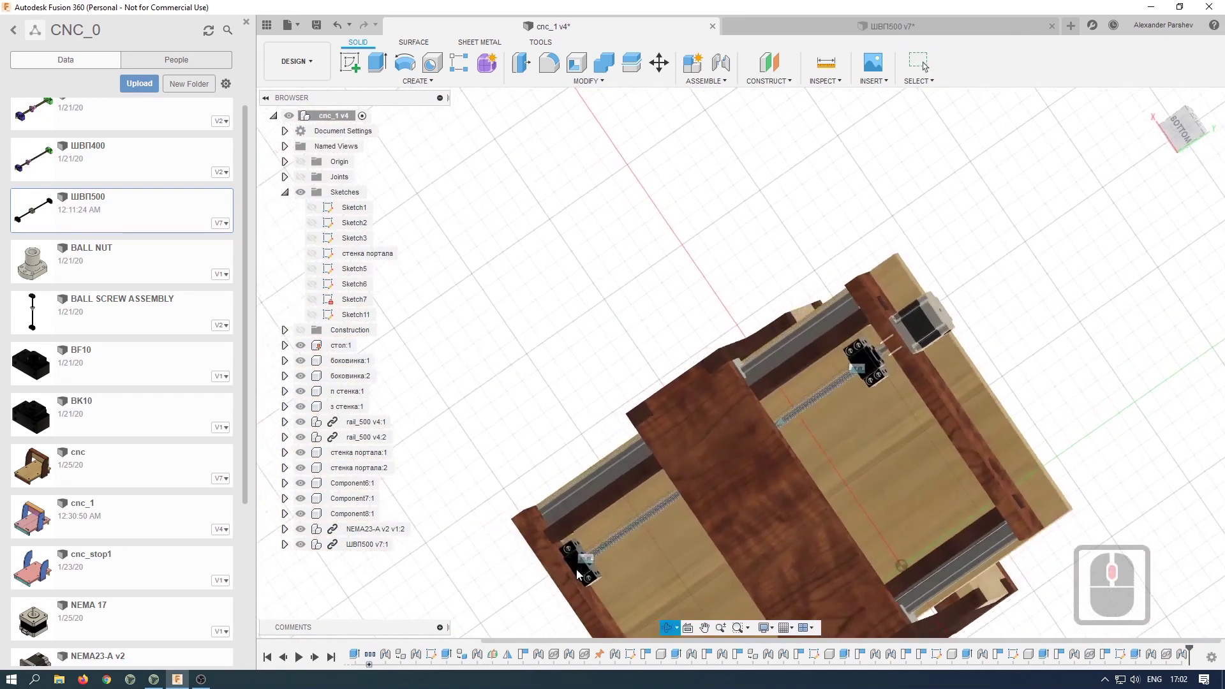
{"action": "scroll", "coordinate": [579, 572], "scroll_direction": "up", "scroll_amount": 15}
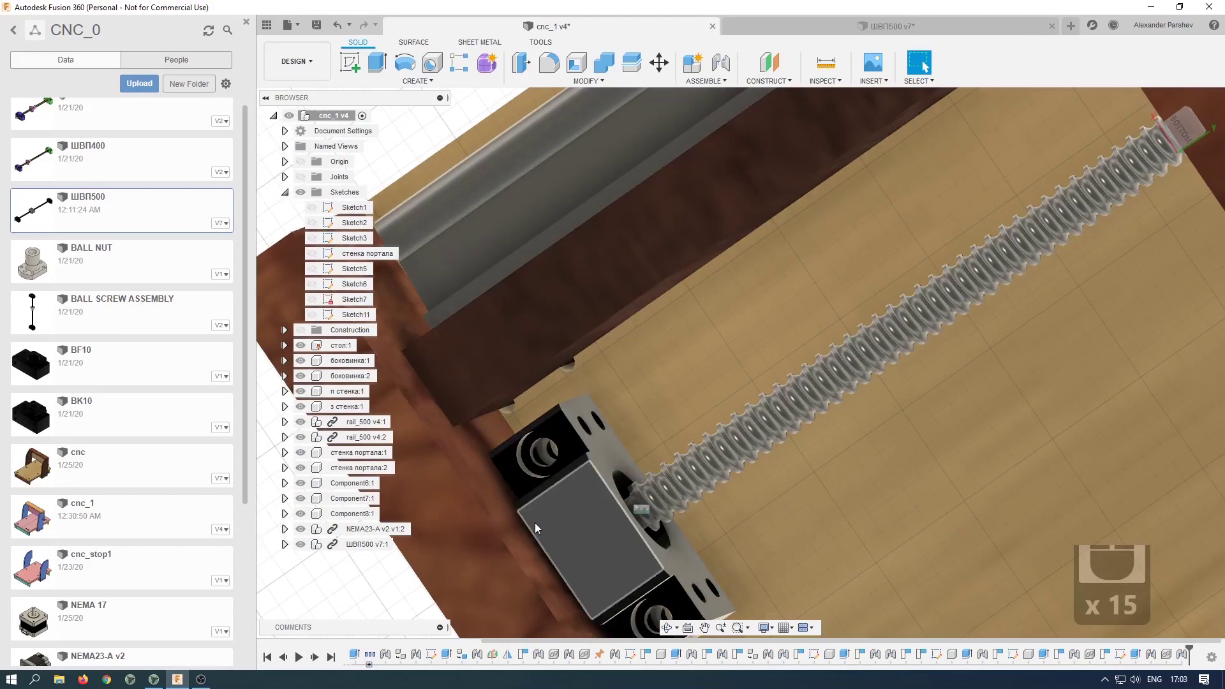
{"action": "scroll", "coordinate": [683, 359], "scroll_direction": "down", "scroll_amount": 6}
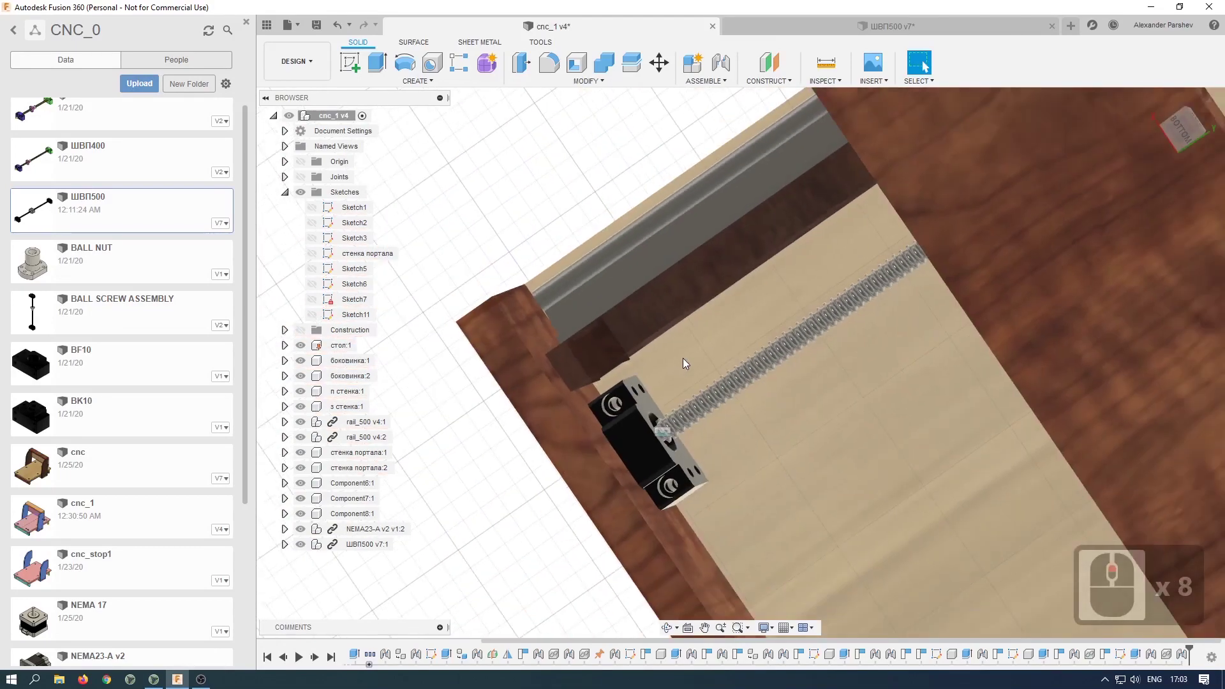
{"action": "scroll", "coordinate": [634, 412], "scroll_direction": "up", "scroll_amount": 7}
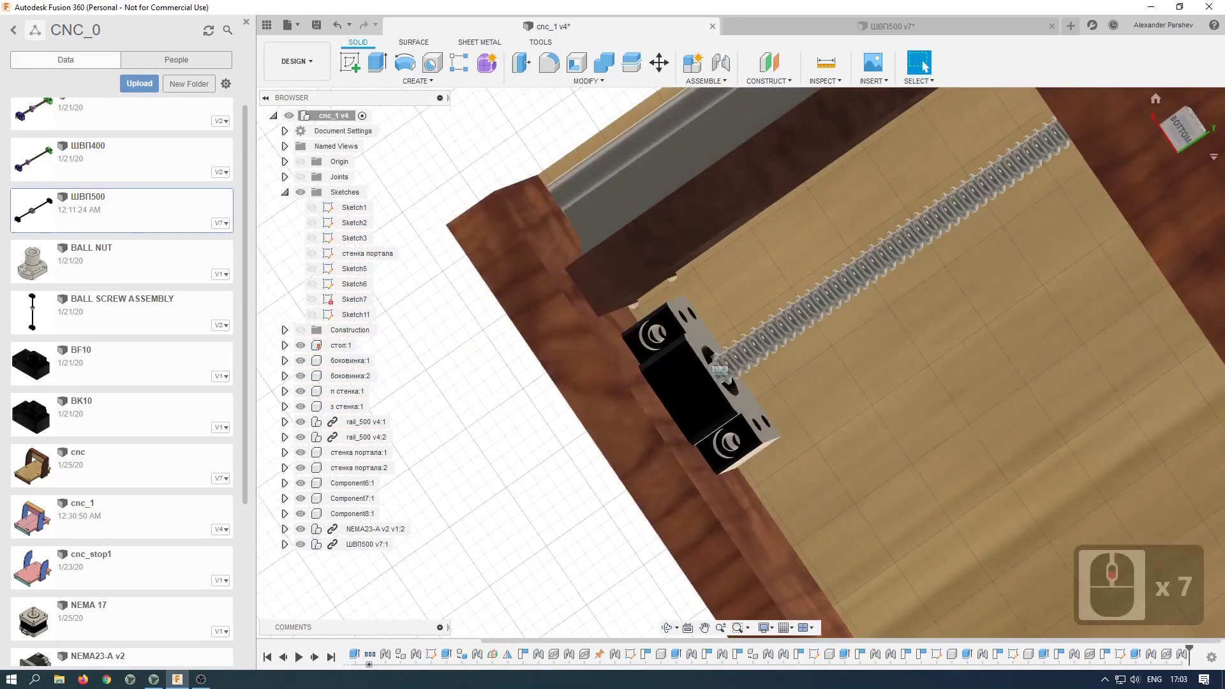
- Try the user parameter ty at 500 mm to see how the ball screw fits between the table's end walls
{"action": "left_click", "coordinate": [1182, 128]}
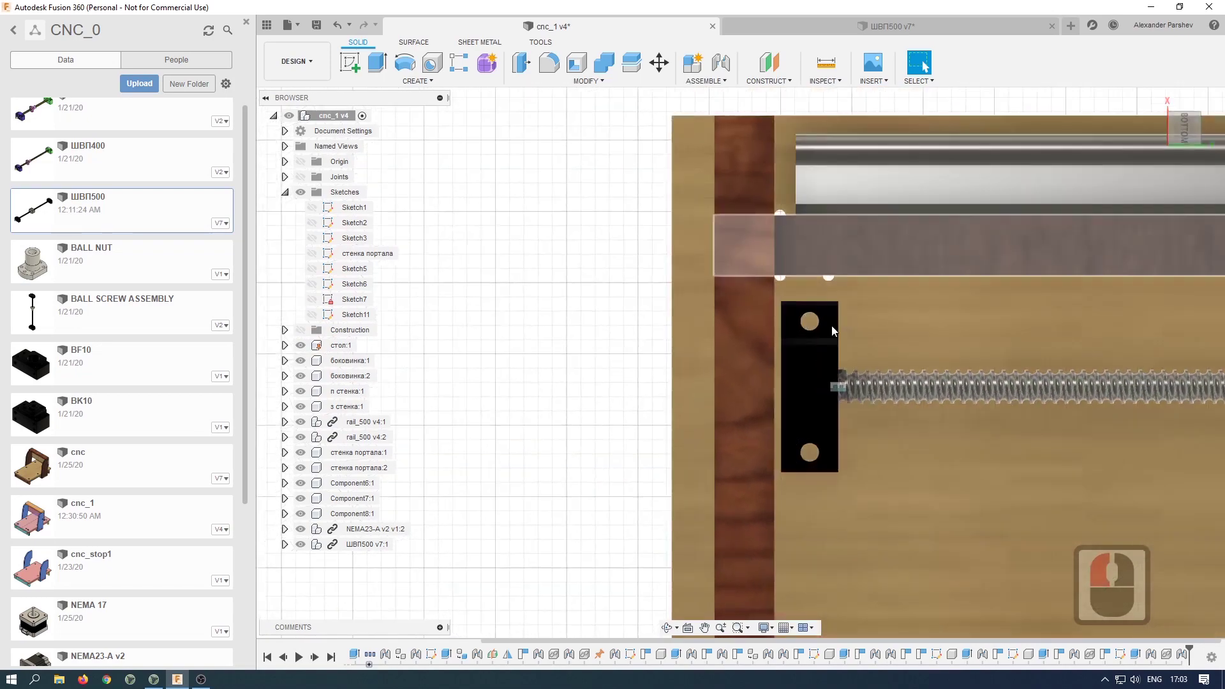
{"action": "scroll", "coordinate": [659, 358], "scroll_direction": "down", "scroll_amount": 17}
{"action": "scroll", "coordinate": [918, 363], "scroll_direction": "up", "scroll_amount": 5}
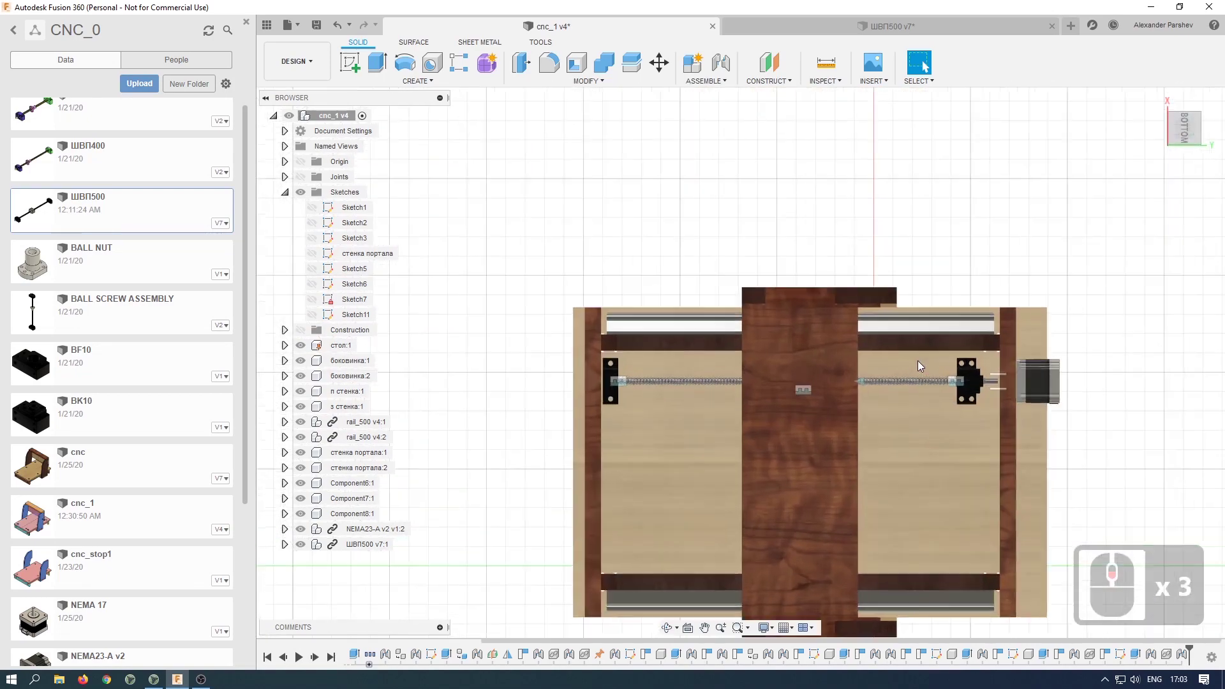
{"action": "scroll", "coordinate": [485, 367], "scroll_direction": "up", "scroll_amount": 6}
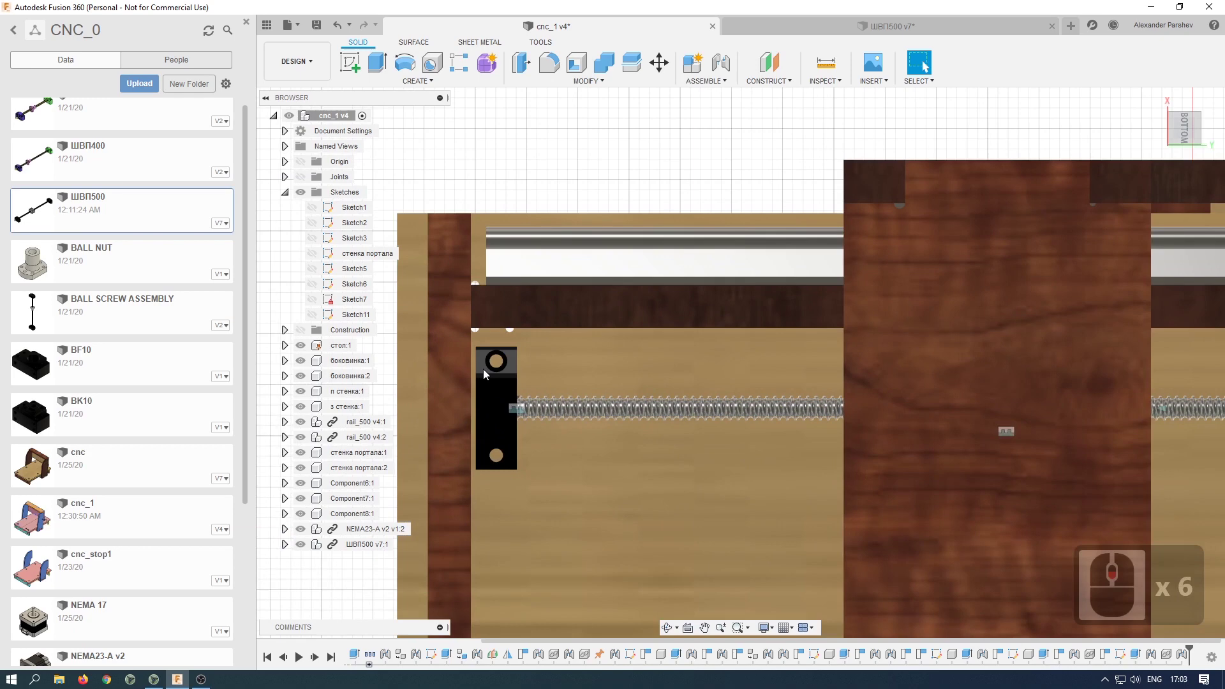
{"action": "scroll", "coordinate": [483, 370], "scroll_direction": "down", "scroll_amount": 3}
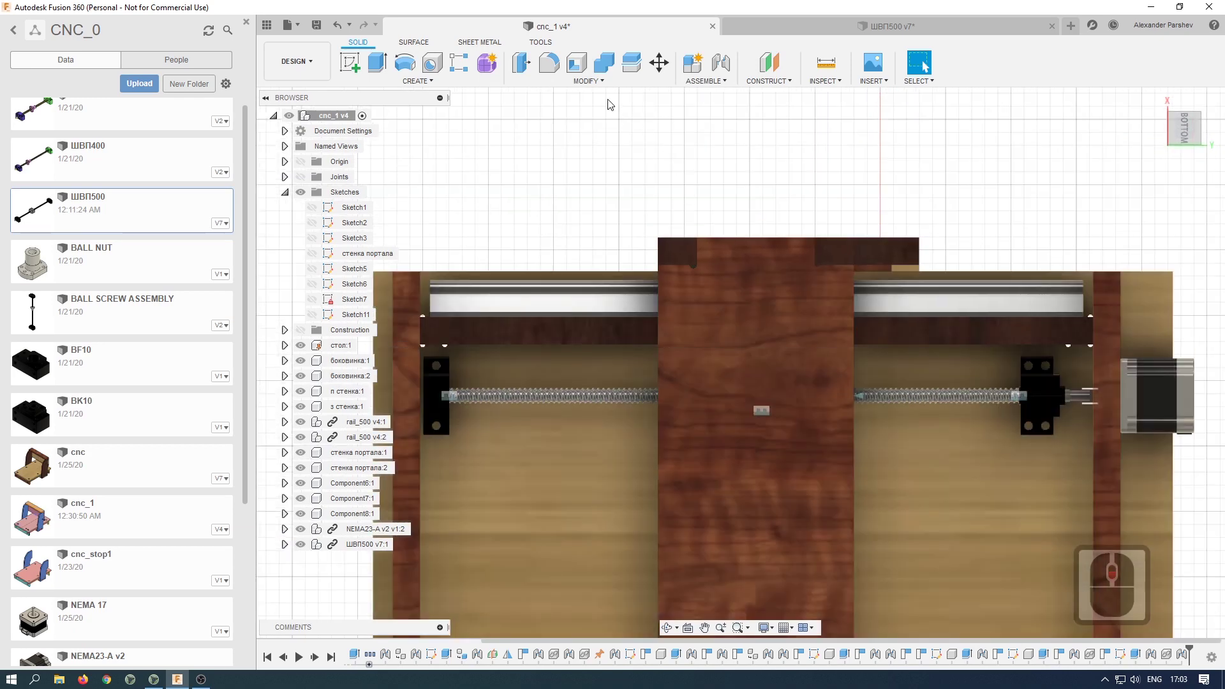
{"action": "left_click", "coordinate": [604, 82]}
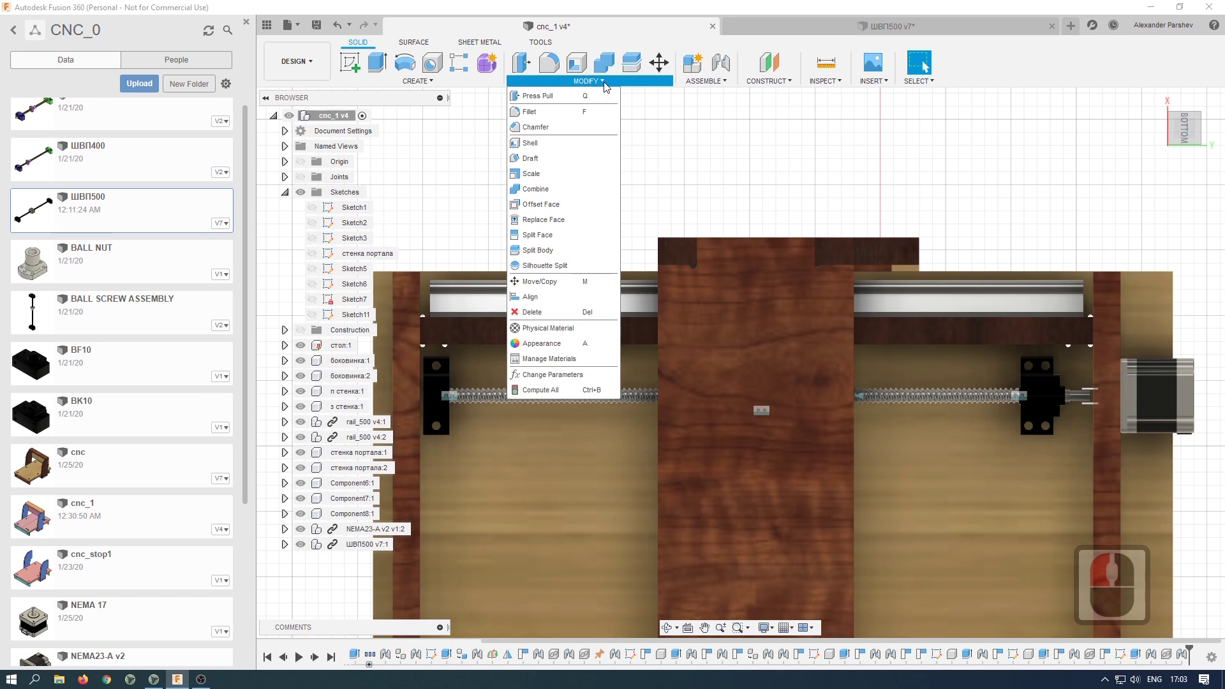
{"action": "left_click", "coordinate": [557, 375]}
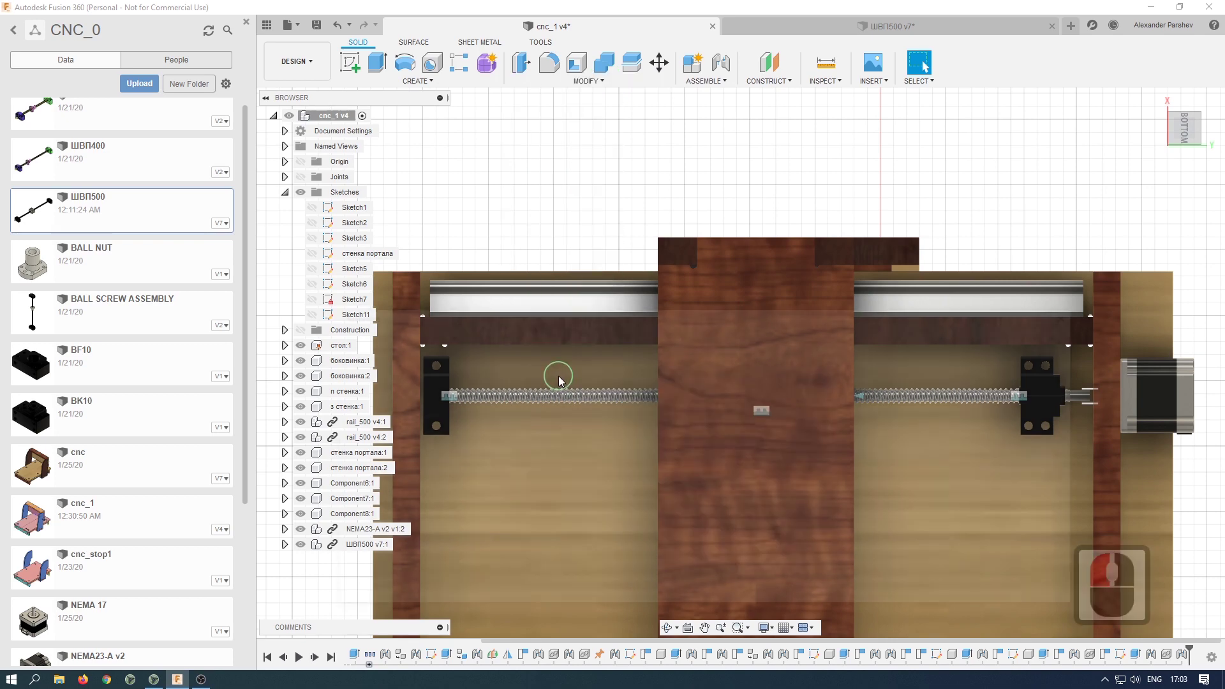
{"action": "double_click", "coordinate": [611, 390]}
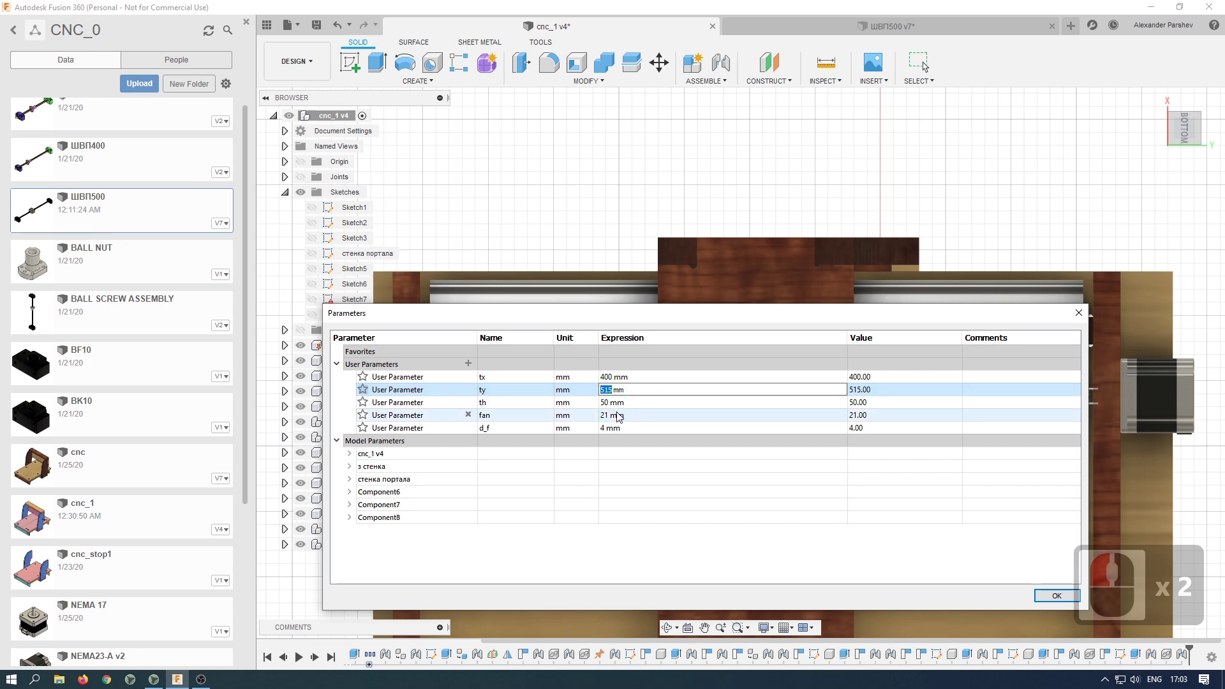
{"action": "type", "text": "500"}
{"action": "key", "text": "Return"}
{"action": "left_click_drag", "start_coordinate": [675, 325], "coordinate": [858, 69]}
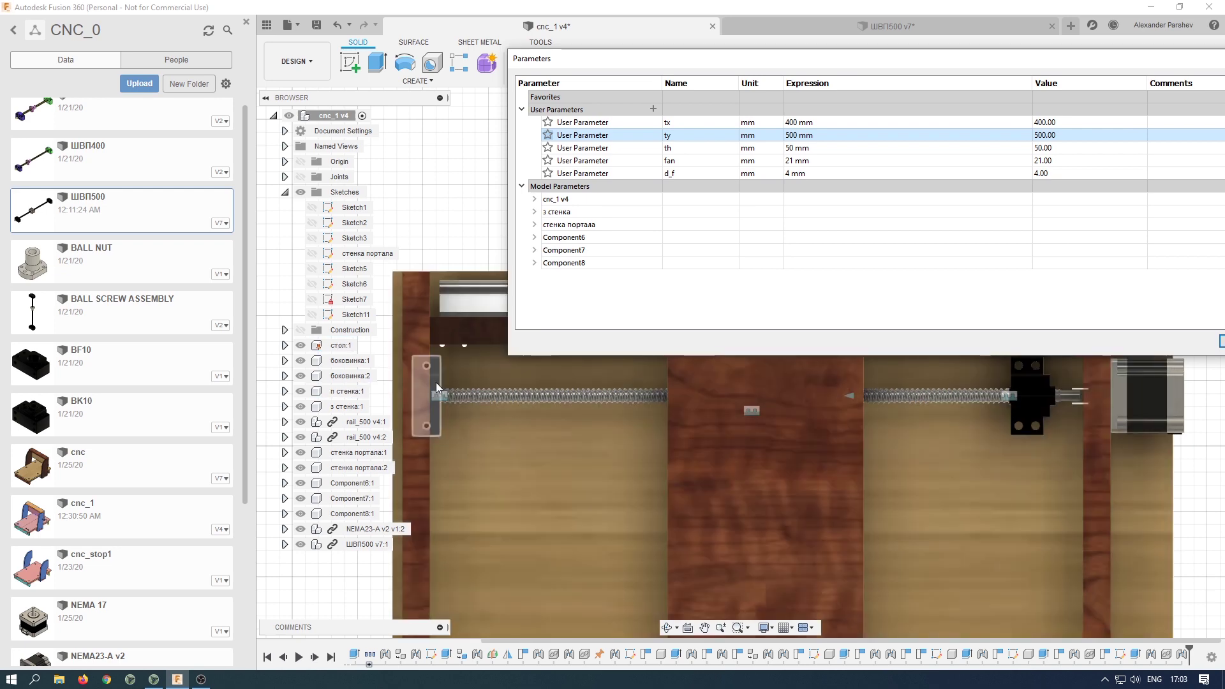
- Set the user parameter ty back to 515 mm and close the parameter list
{"action": "double_click", "coordinate": [797, 134]}
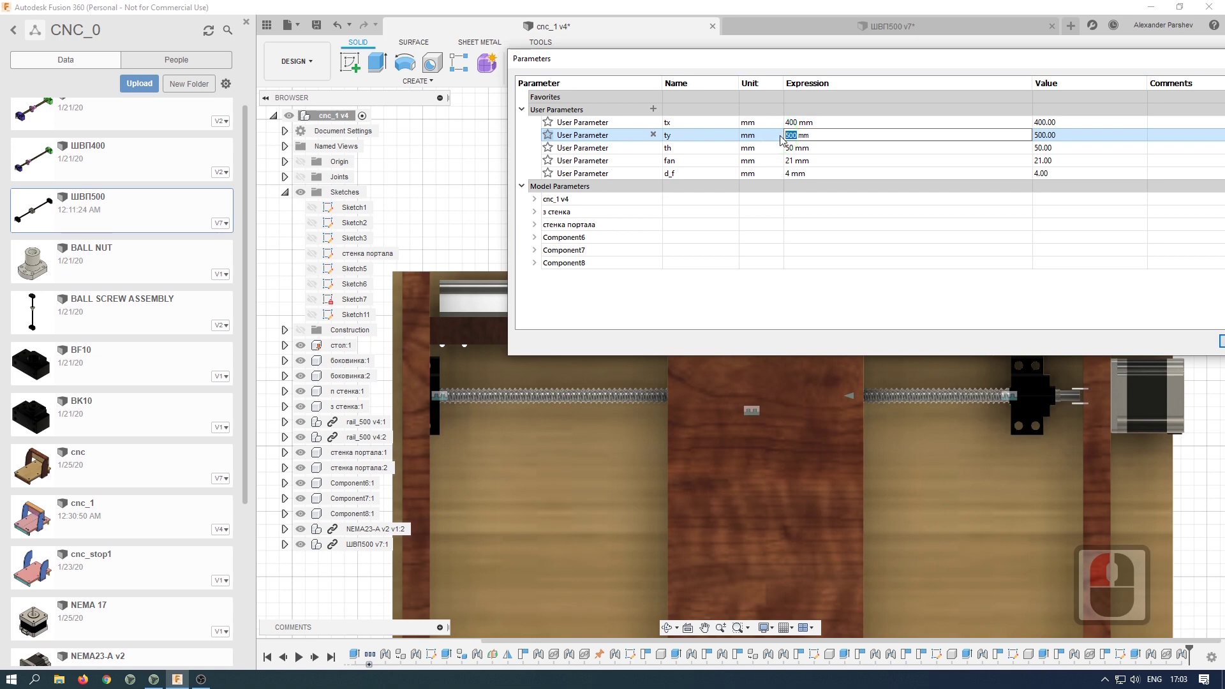
{"action": "type", "text": "515"}
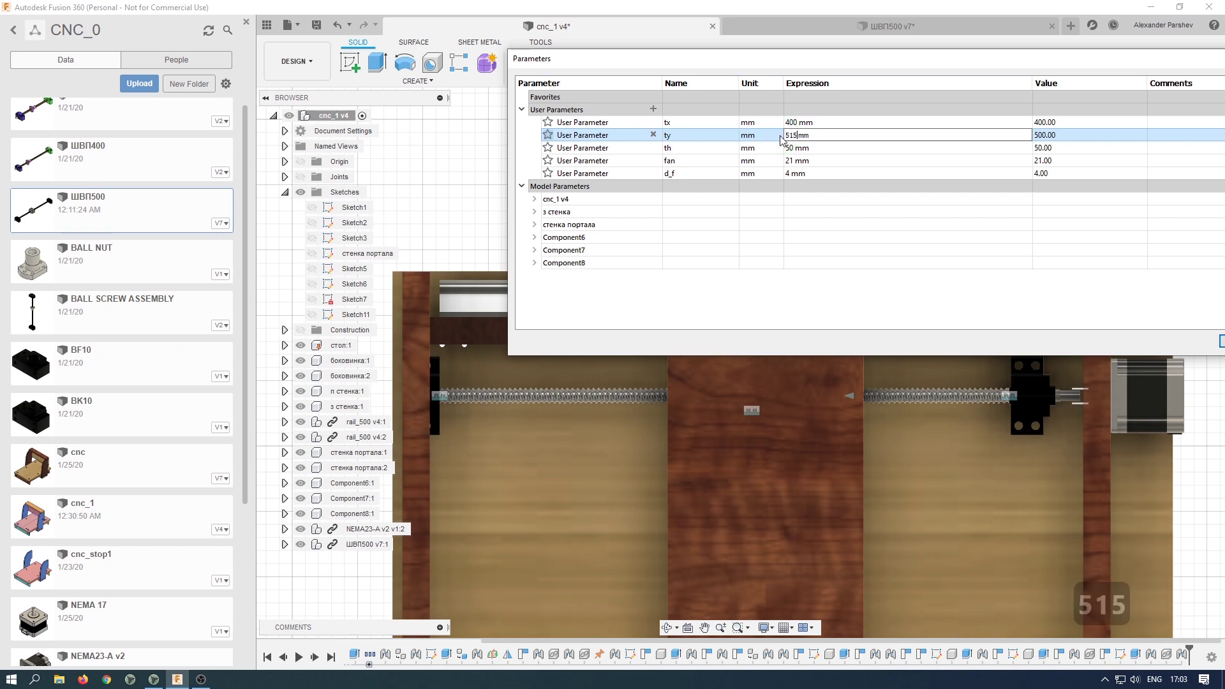
{"action": "left_click", "coordinate": [814, 172]}
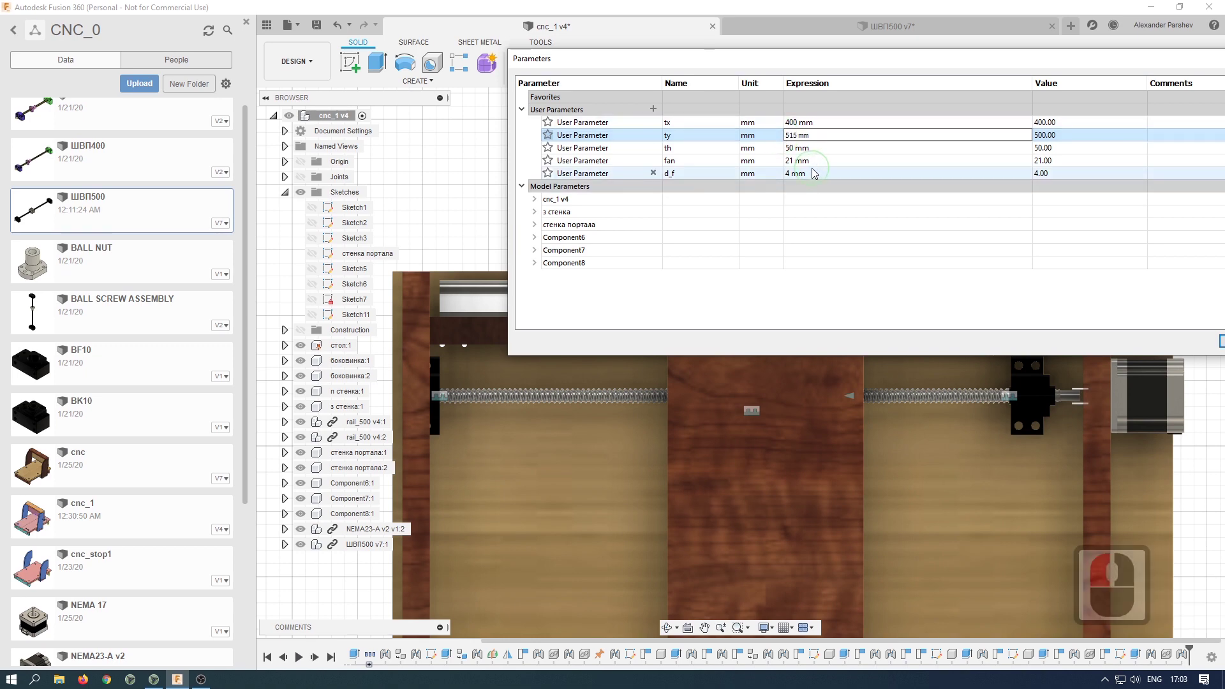
{"action": "left_click", "coordinate": [805, 173]}
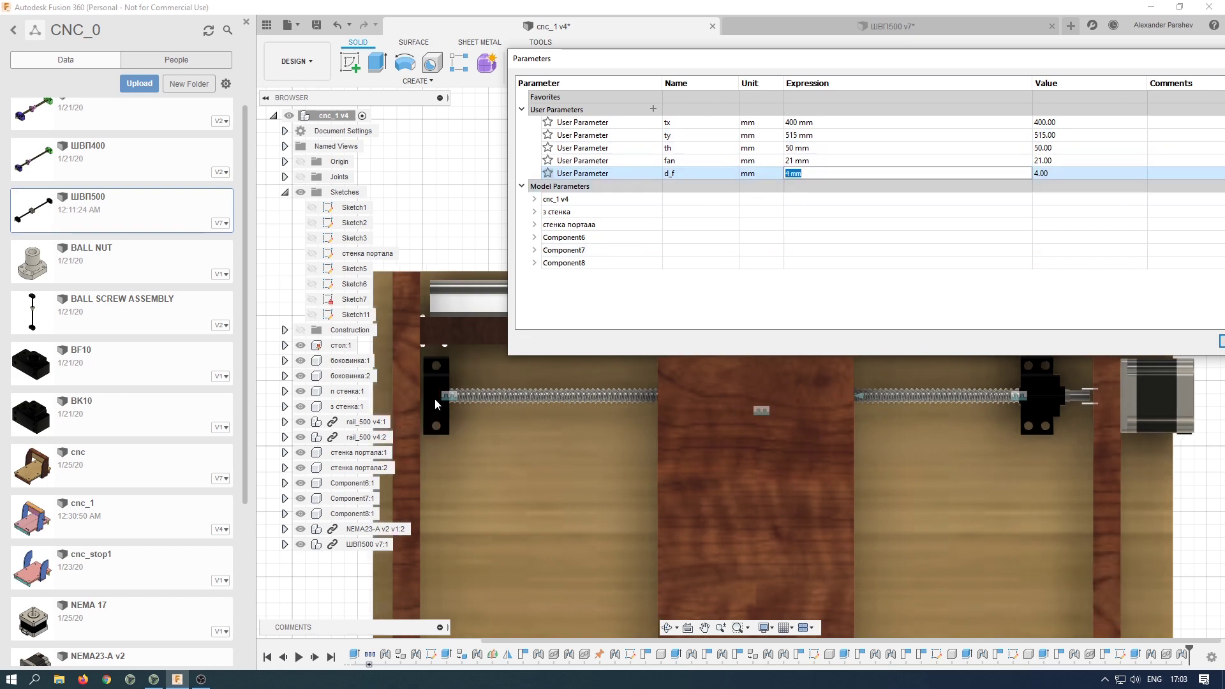
{"action": "scroll", "coordinate": [421, 386], "scroll_direction": "up", "scroll_amount": 3}
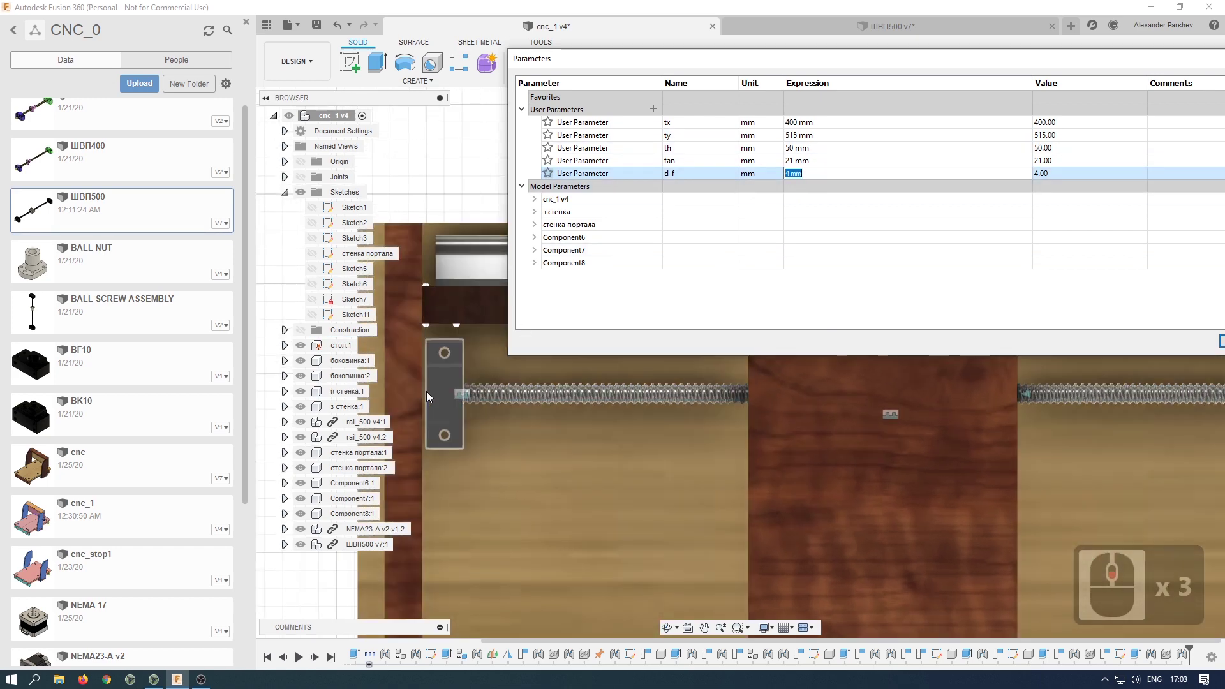
{"action": "left_click_drag", "start_coordinate": [875, 59], "coordinate": [730, 101]}
{"action": "left_click", "coordinate": [1095, 385]}
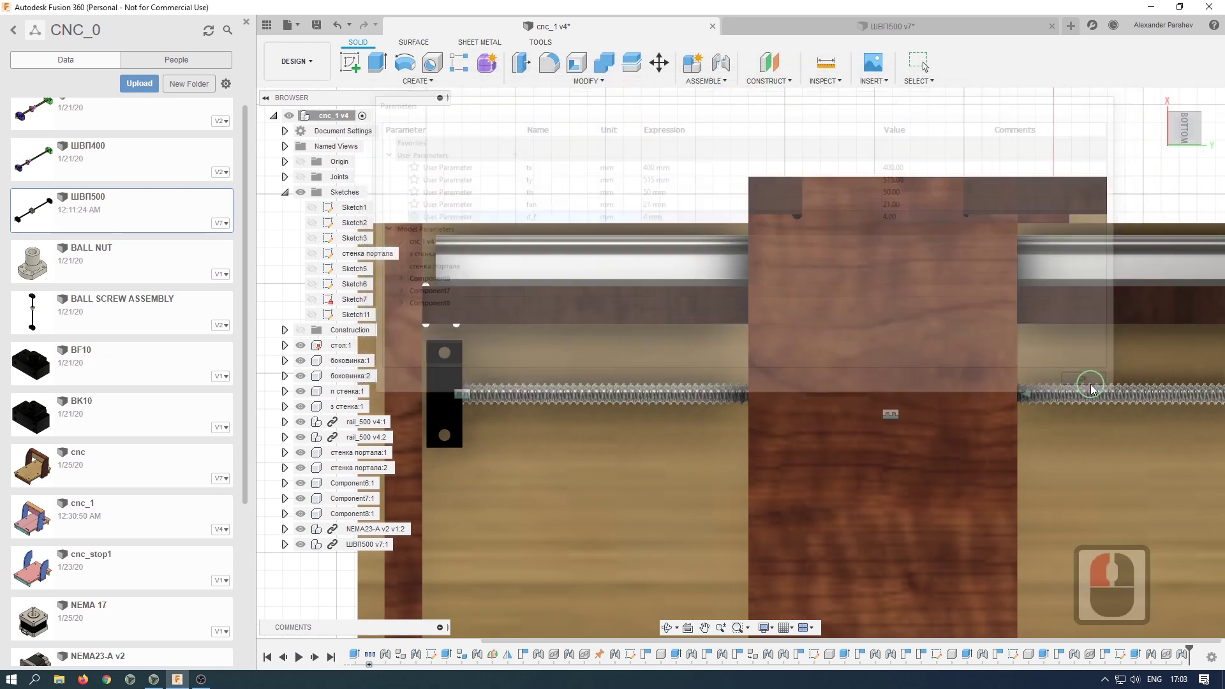
- Slide the portal along the rails toward the table's front wall to uncover the ball nut
{"action": "scroll", "coordinate": [801, 270], "scroll_direction": "down", "scroll_amount": 3}
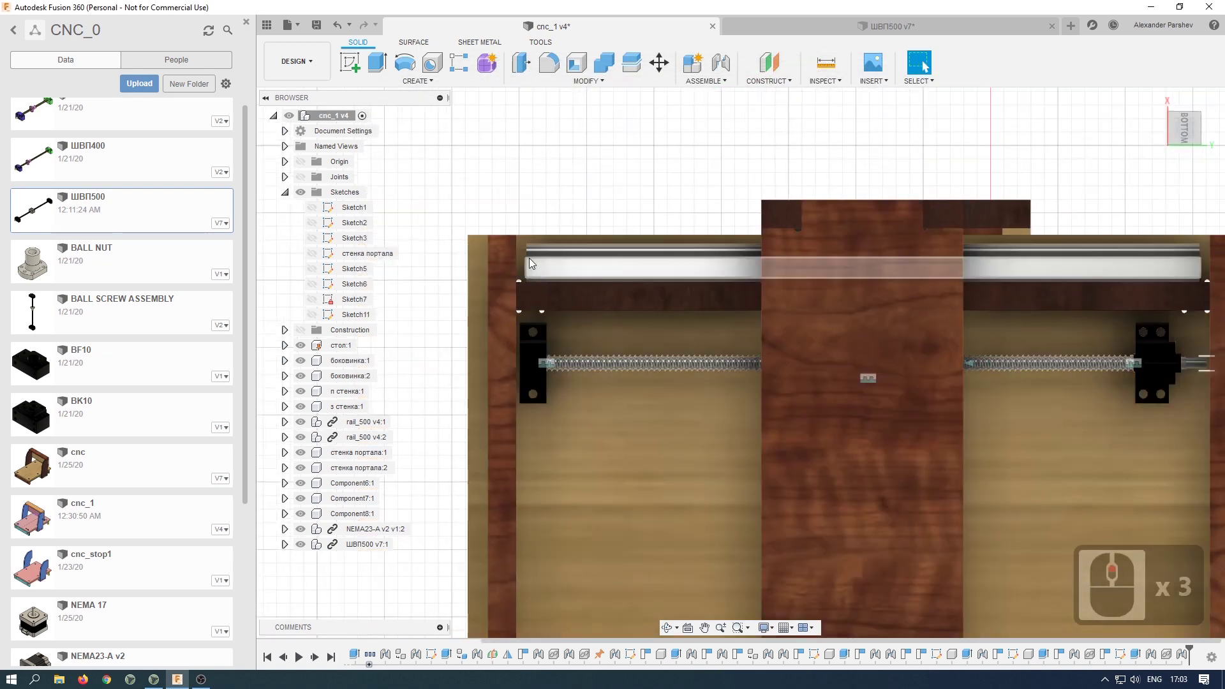
{"action": "middle_click_drag", "start_coordinate": [546, 242], "coordinate": [525, 276], "text": "shift"}
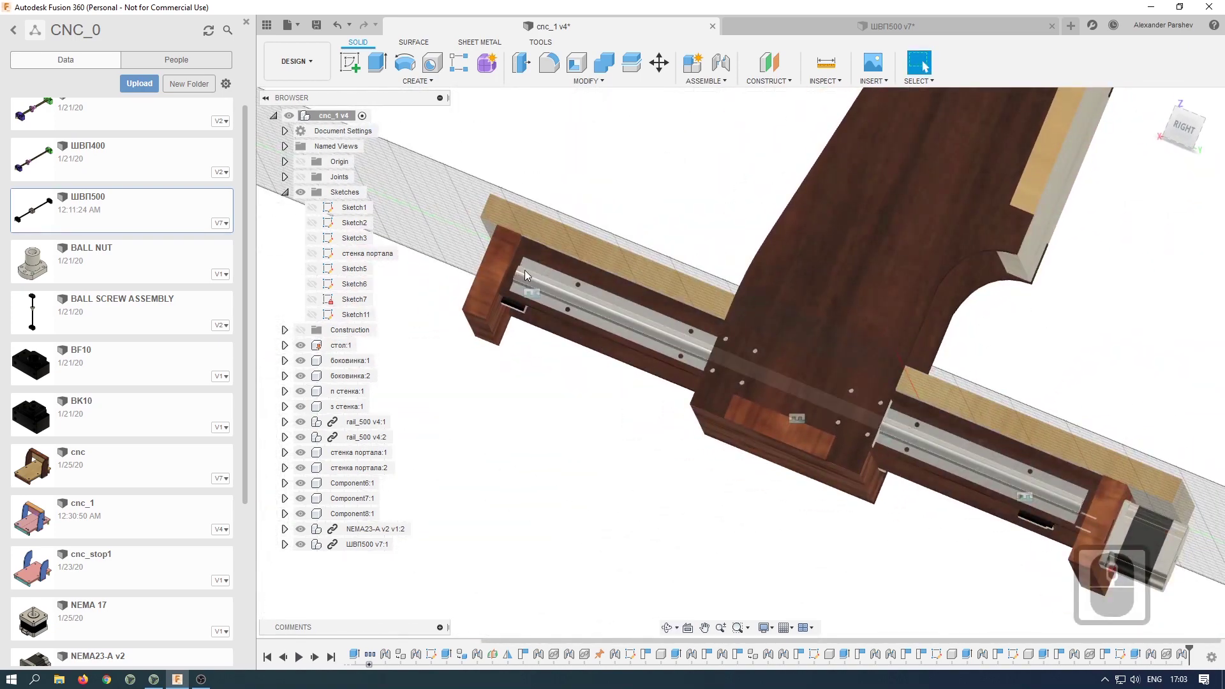
{"action": "scroll", "coordinate": [525, 275], "scroll_direction": "up", "scroll_amount": 6}
{"action": "middle_click_drag", "start_coordinate": [672, 437], "coordinate": [609, 377], "text": "shift"}
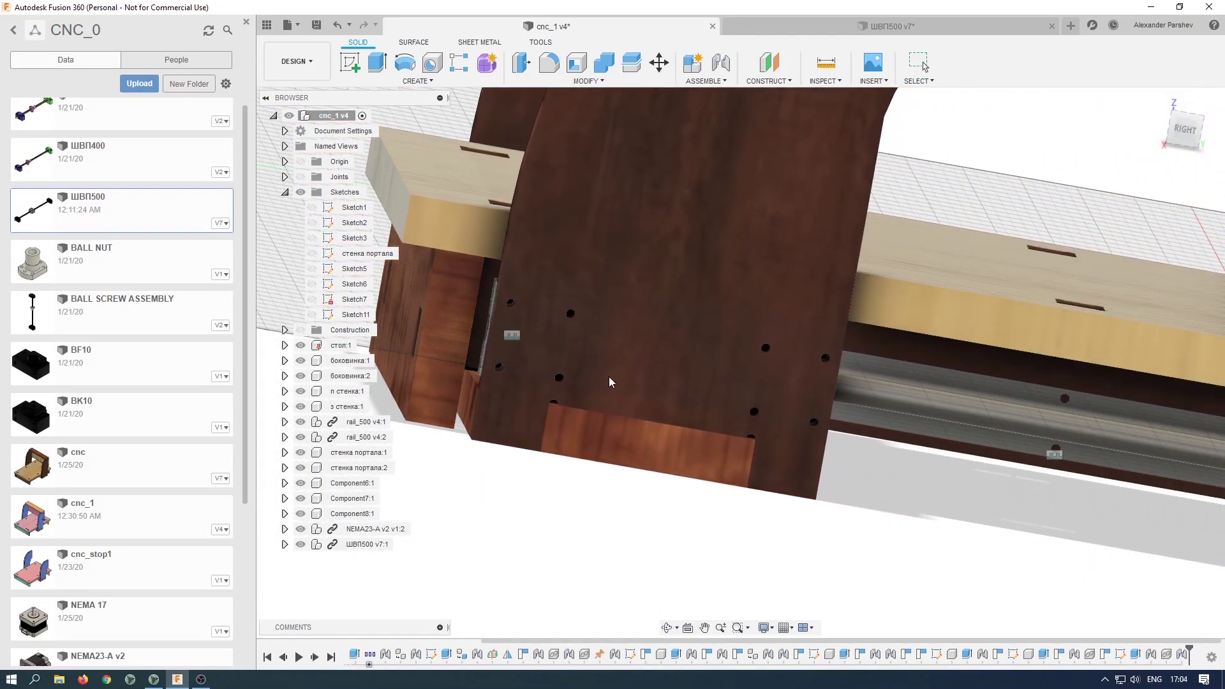
{"action": "middle_click_drag", "start_coordinate": [599, 382], "coordinate": [591, 387], "text": "shift"}
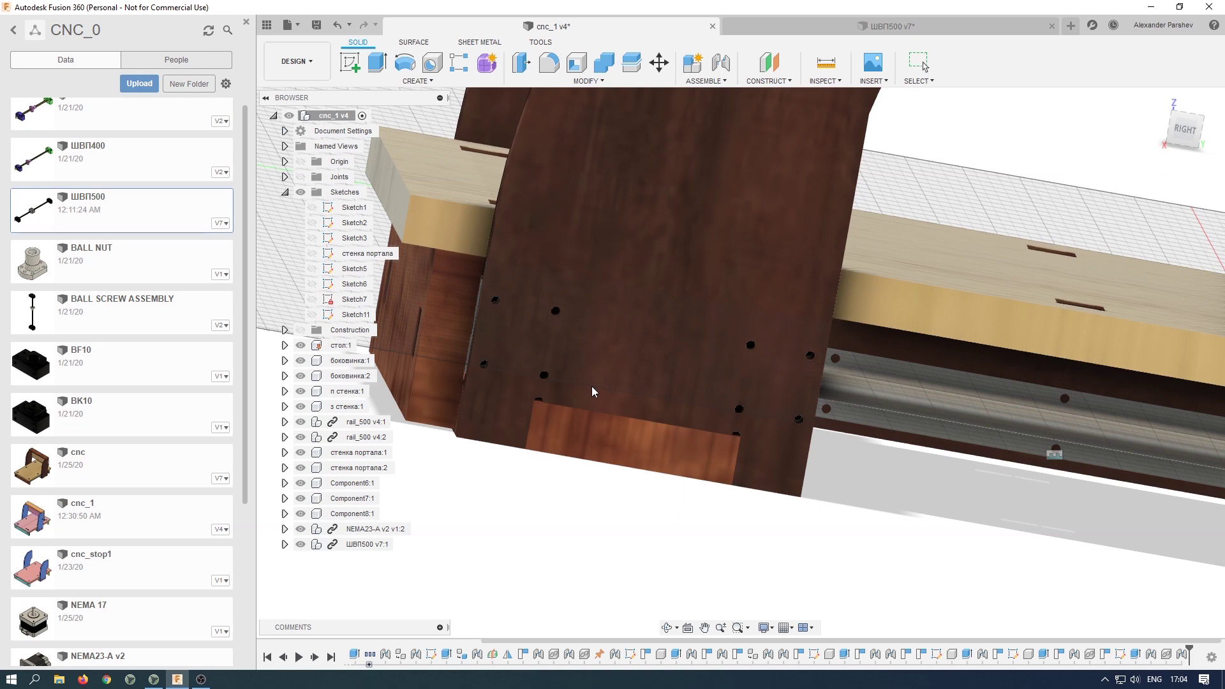
{"action": "middle_click_drag", "start_coordinate": [592, 385], "coordinate": [623, 426], "text": "shift"}
{"action": "left_click_drag", "start_coordinate": [508, 348], "coordinate": [552, 338]}
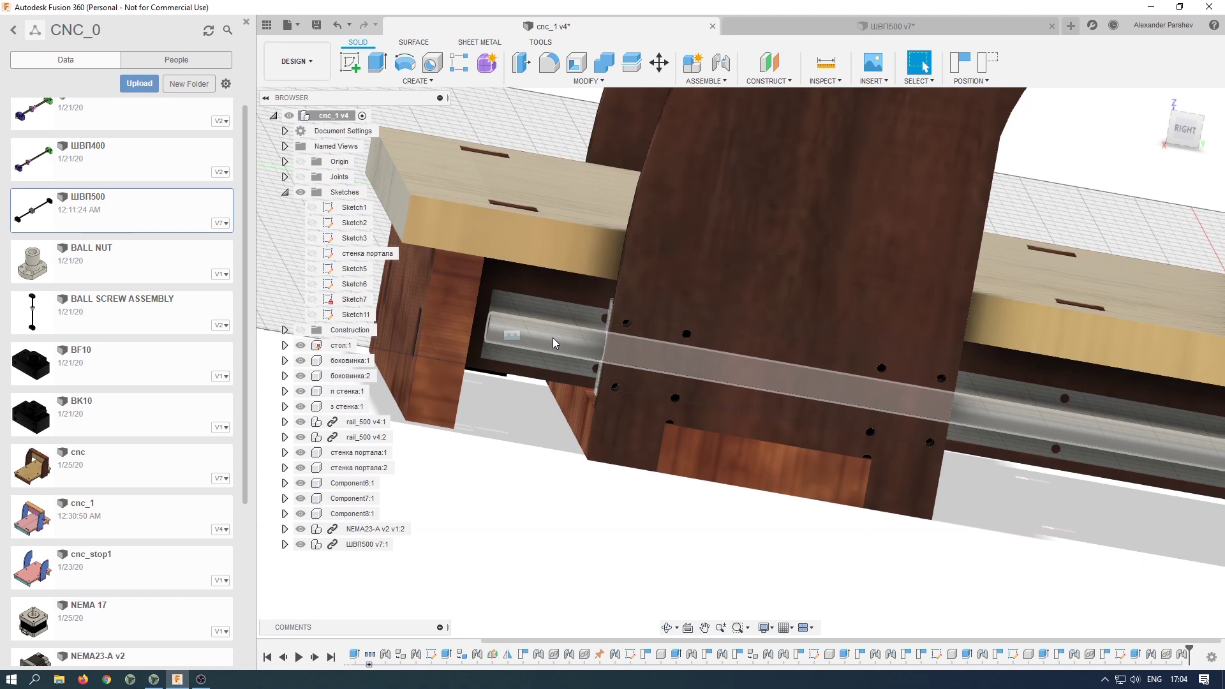
- Examine the ball nut beside the portal from below and hide the стол component
{"action": "scroll", "coordinate": [719, 432], "scroll_direction": "down", "scroll_amount": 6}
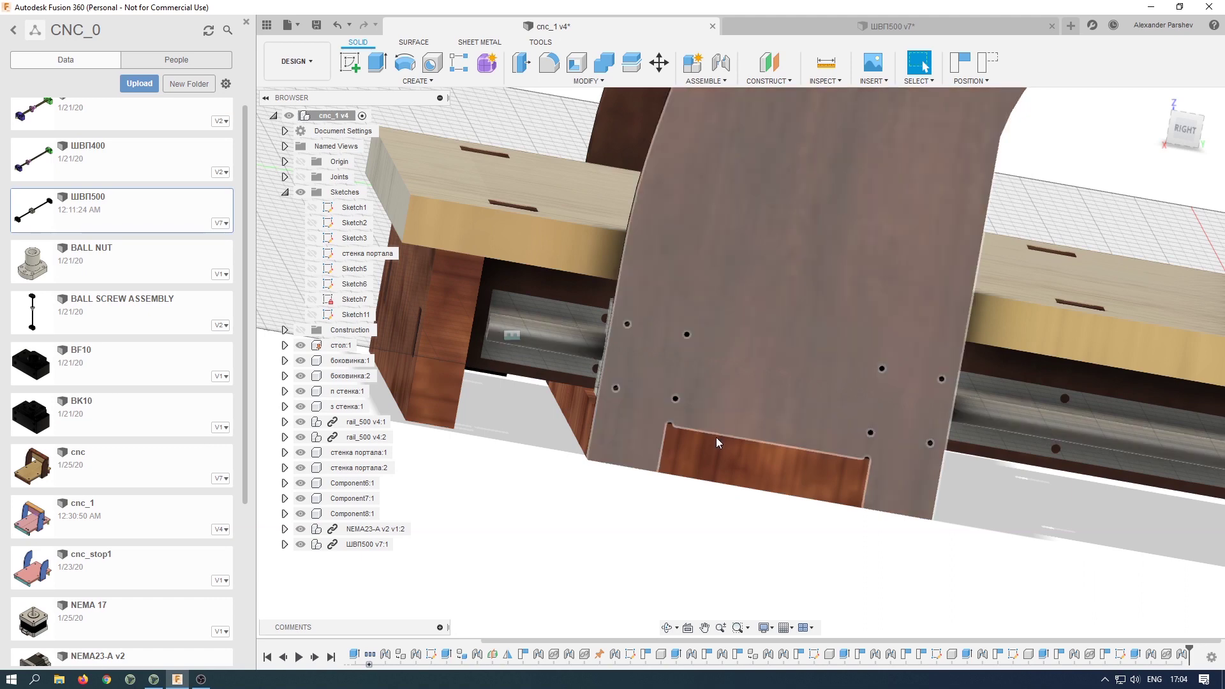
{"action": "left_click", "coordinate": [1146, 104]}
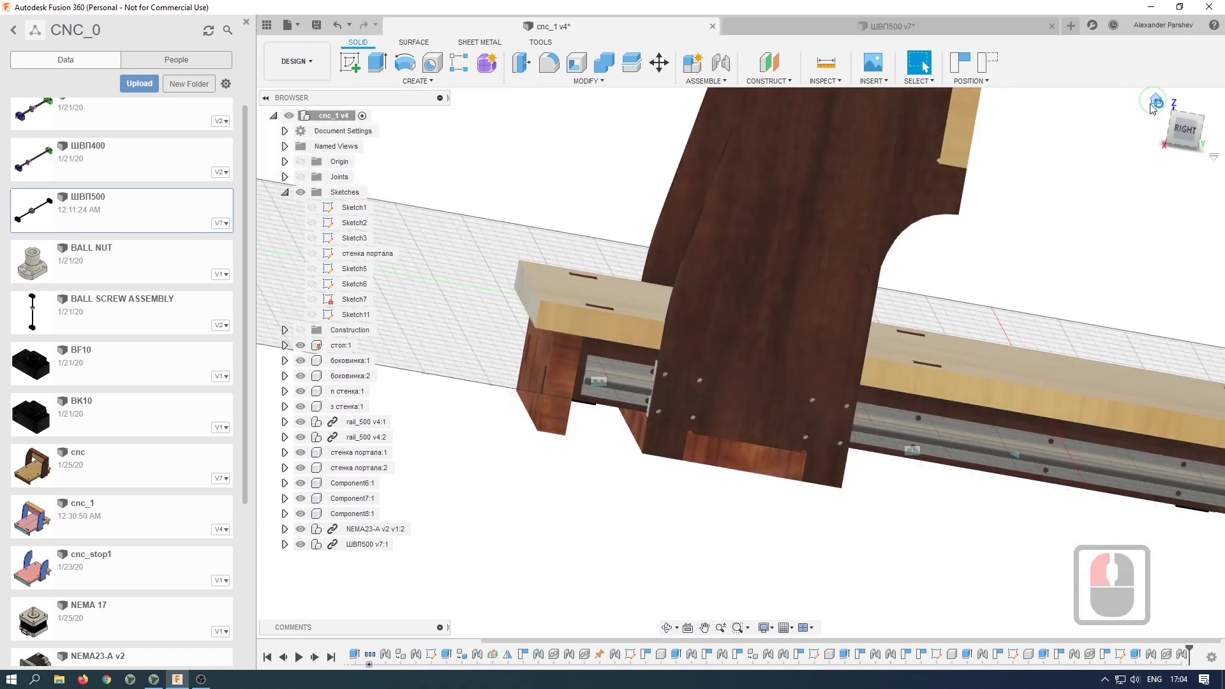
{"action": "middle_click_drag", "start_coordinate": [635, 587], "coordinate": [610, 392], "text": "shift"}
{"action": "scroll", "coordinate": [724, 331], "scroll_direction": "up", "scroll_amount": 5}
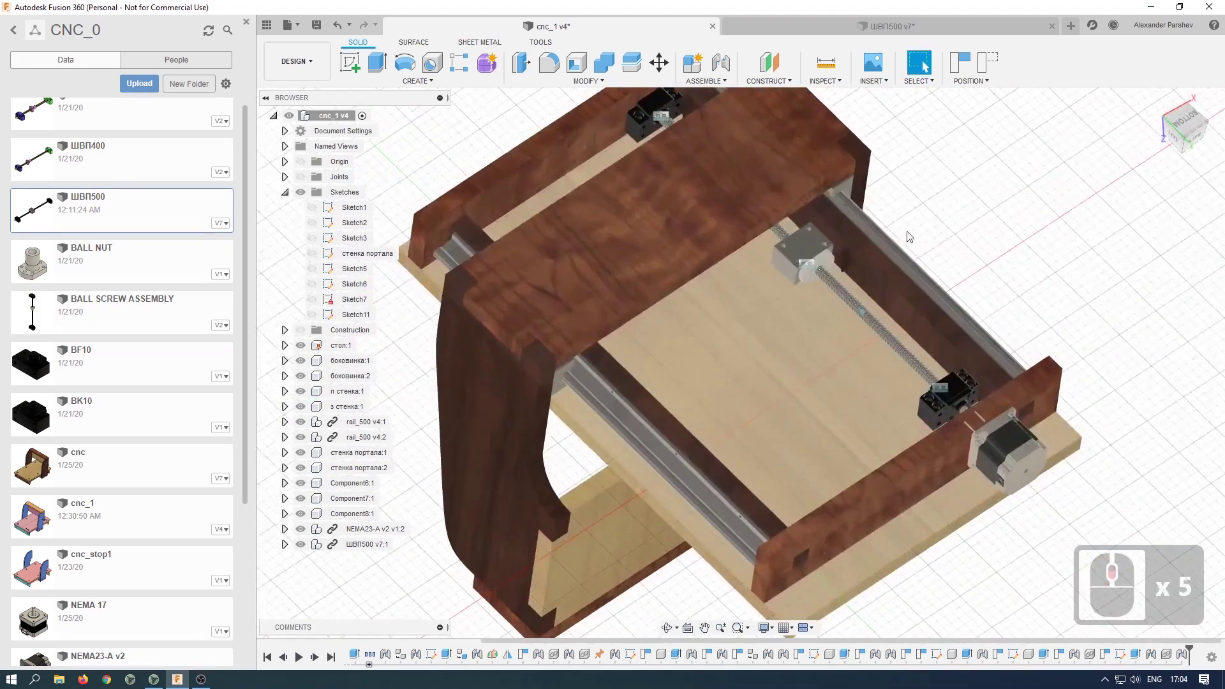
{"action": "left_click", "coordinate": [1157, 99]}
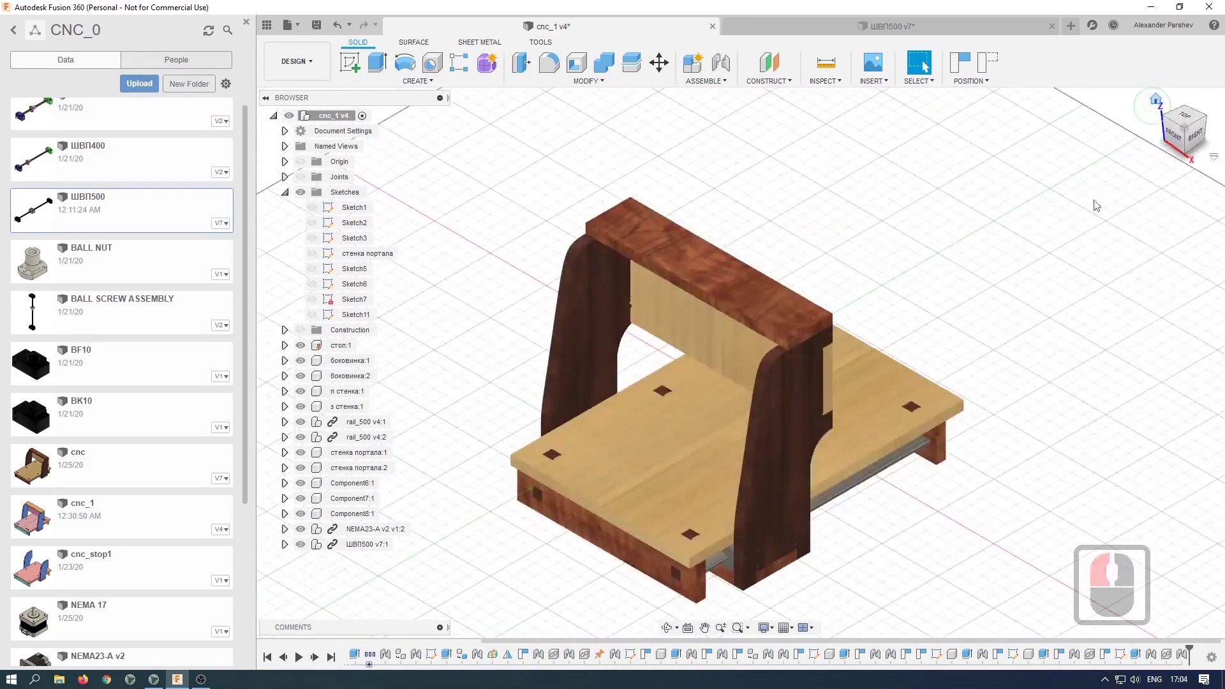
{"action": "middle_click_drag", "start_coordinate": [798, 510], "coordinate": [817, 330], "text": "shift"}
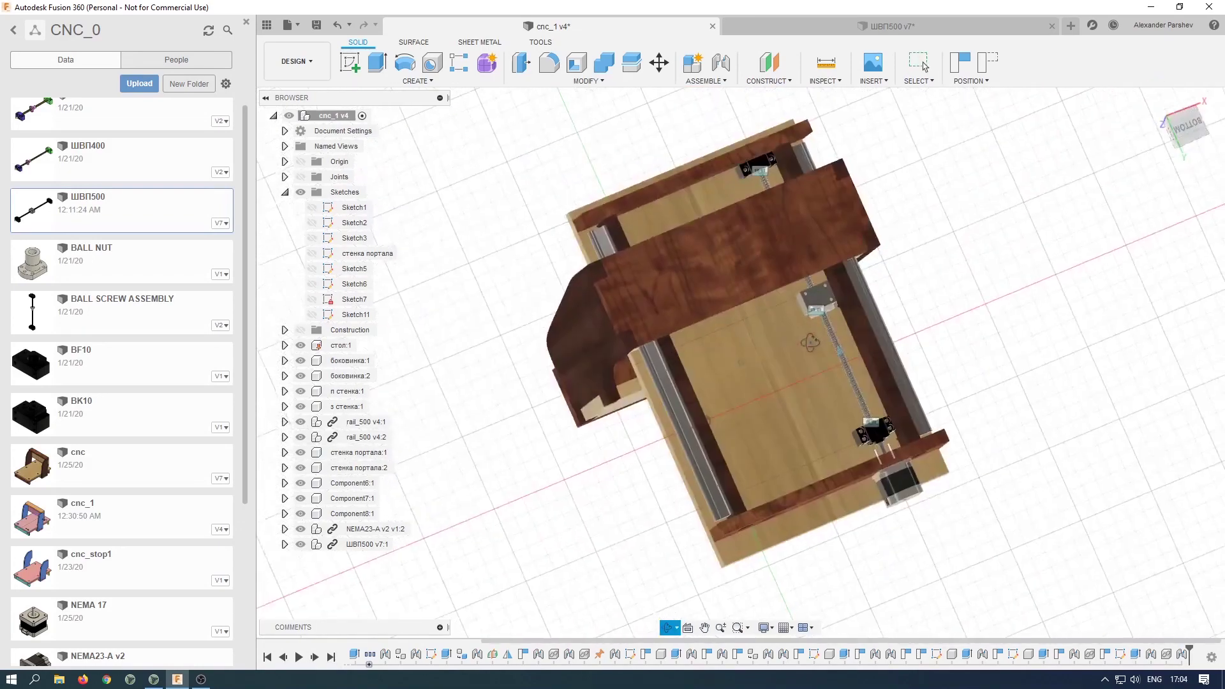
{"action": "scroll", "coordinate": [818, 330], "scroll_direction": "up", "scroll_amount": 6}
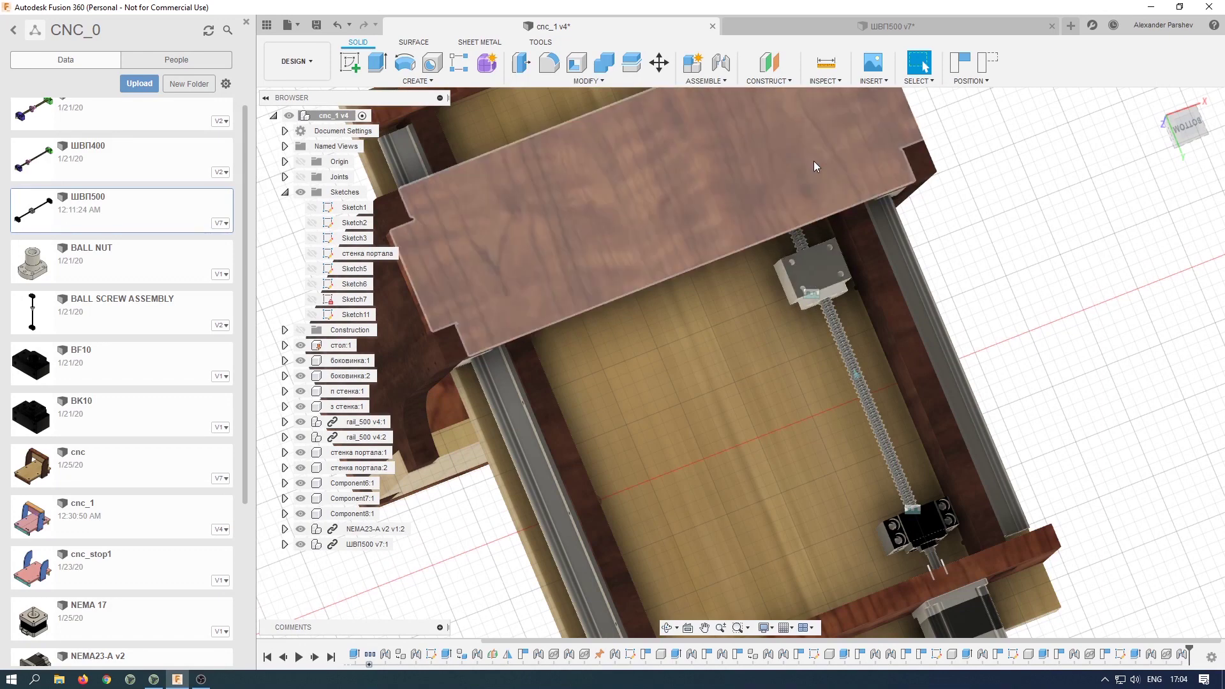
{"action": "scroll", "coordinate": [814, 160], "scroll_direction": "up", "scroll_amount": 7}
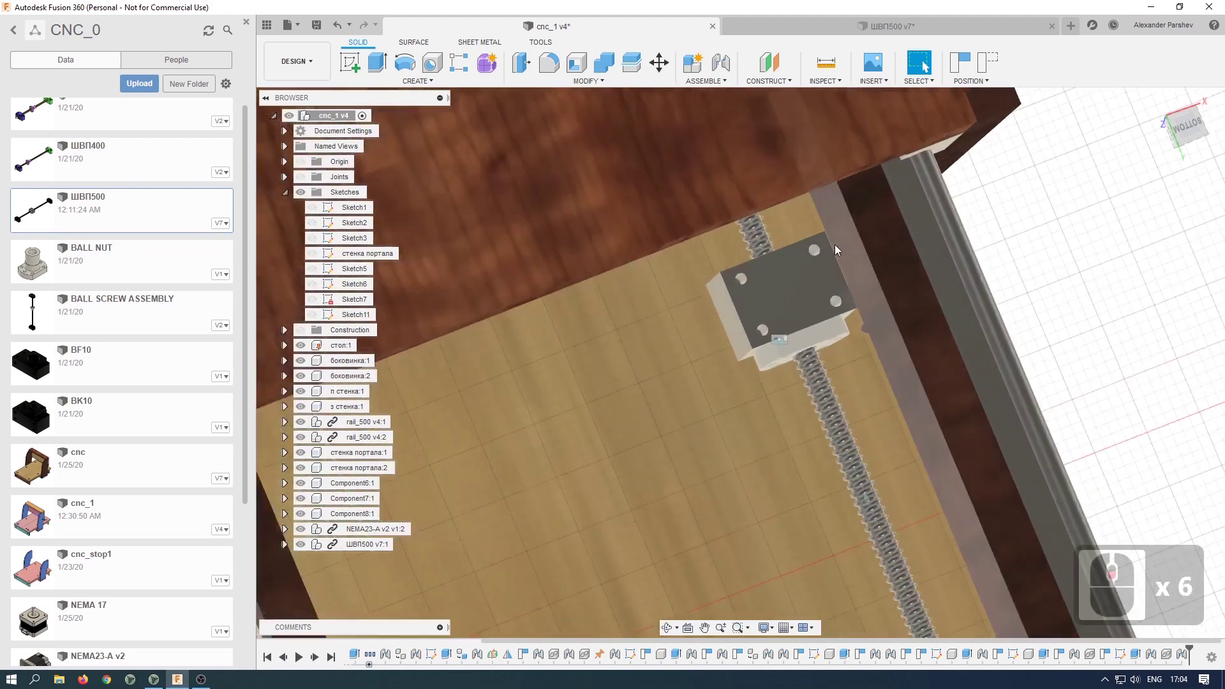
{"action": "middle_click_drag", "start_coordinate": [828, 203], "coordinate": [326, 320], "text": "shift"}
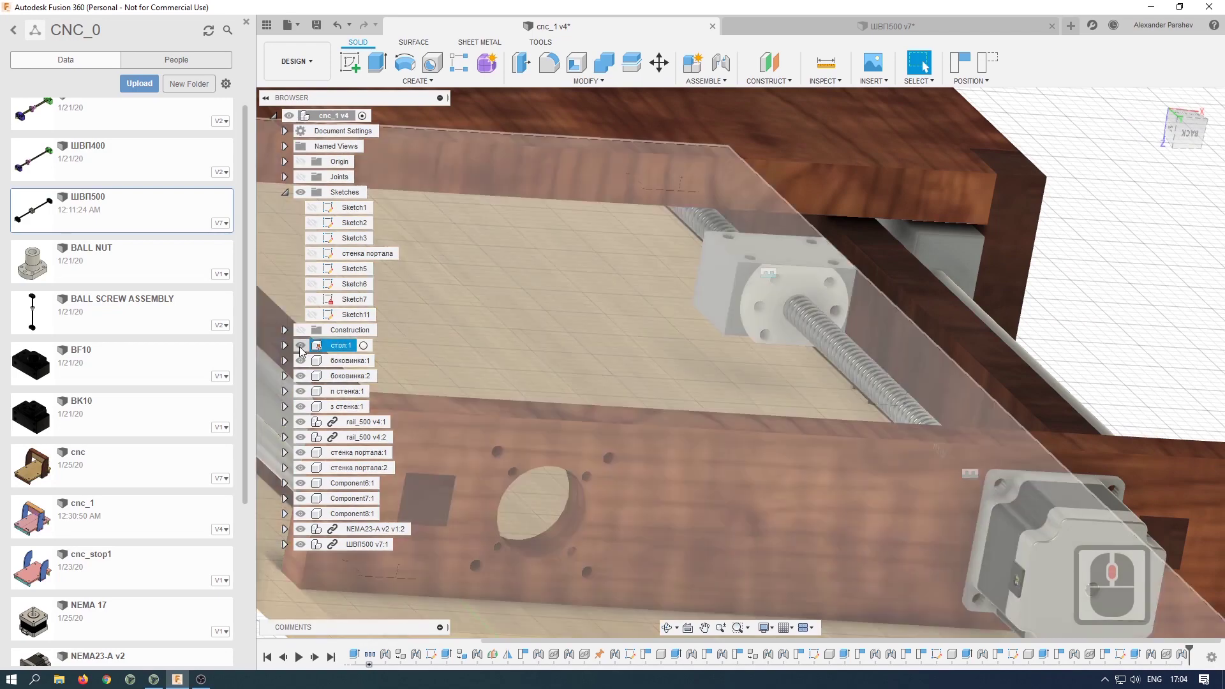
{"action": "left_click", "coordinate": [300, 345]}
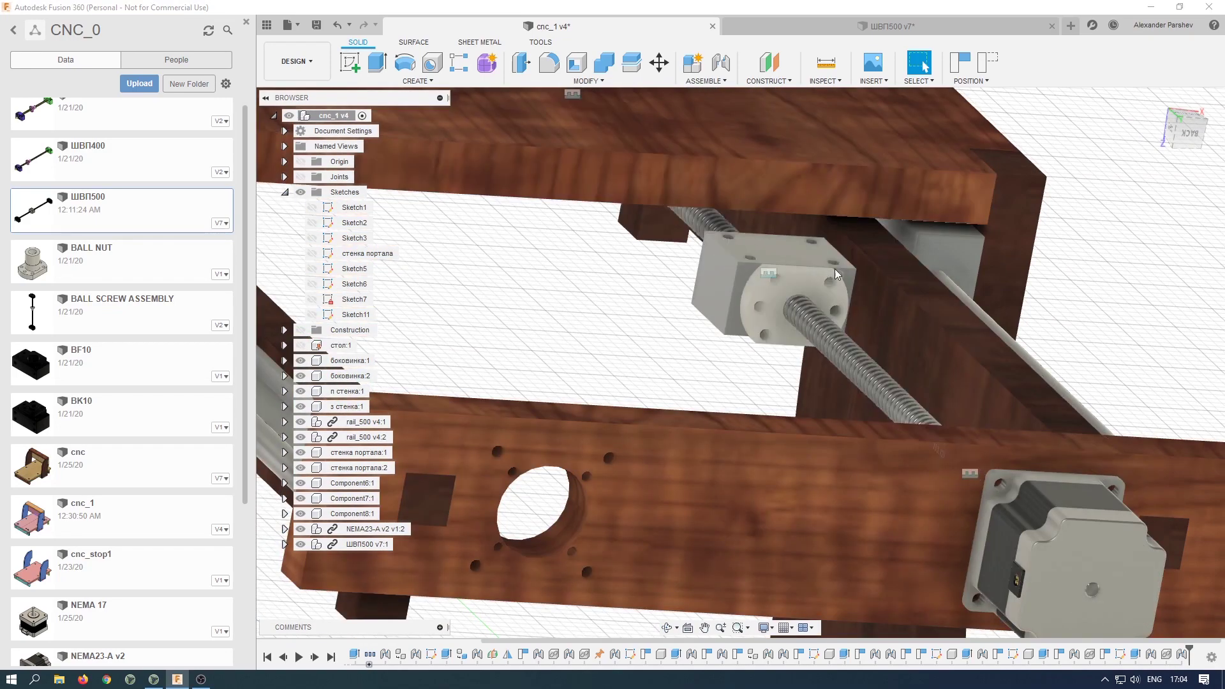
- Measure the distance between the motor-side bearing block's mounting face and the upper edge face of the side wall боковинка:1
{"action": "middle_click_drag", "start_coordinate": [829, 298], "coordinate": [757, 85], "text": "shift"}
{"action": "scroll", "coordinate": [874, 354], "scroll_direction": "down", "scroll_amount": 7}
{"action": "scroll", "coordinate": [910, 356], "scroll_direction": "up", "scroll_amount": 8}
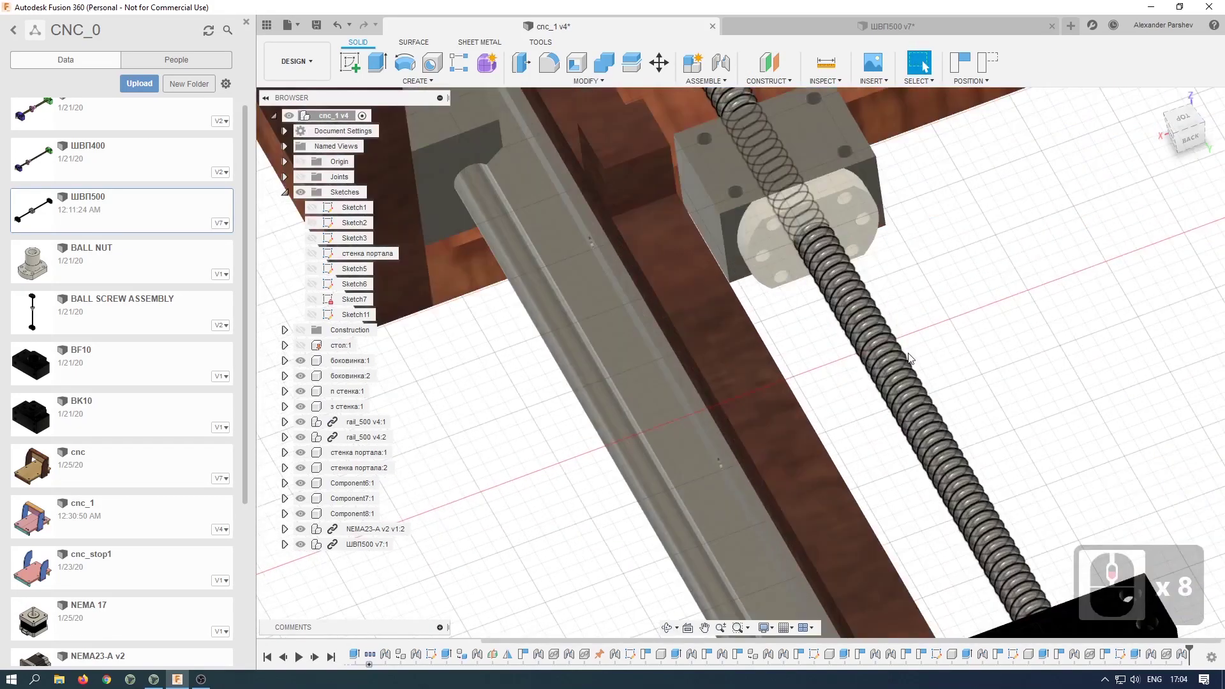
{"action": "scroll", "coordinate": [910, 356], "scroll_direction": "down", "scroll_amount": 7}
{"action": "middle_click_drag", "start_coordinate": [909, 356], "coordinate": [805, 420], "text": "shift"}
{"action": "scroll", "coordinate": [805, 419], "scroll_direction": "down", "scroll_amount": 7}
{"action": "scroll", "coordinate": [832, 490], "scroll_direction": "up", "scroll_amount": 9}
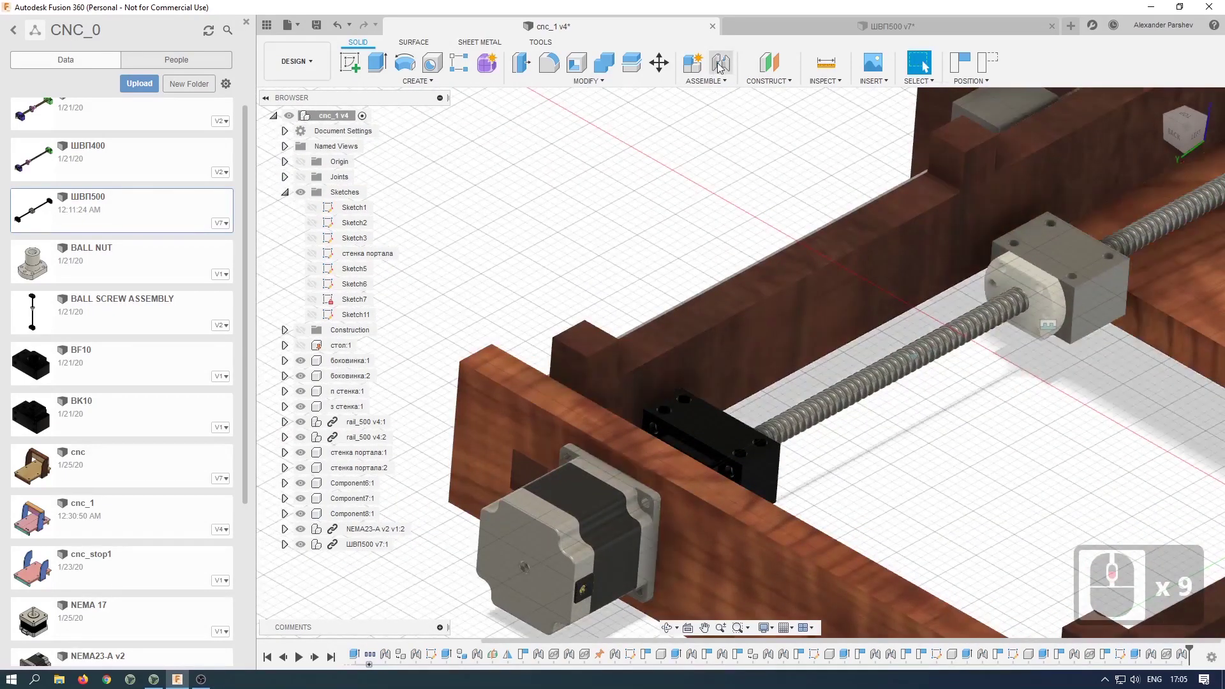
{"action": "left_click", "coordinate": [828, 64]}
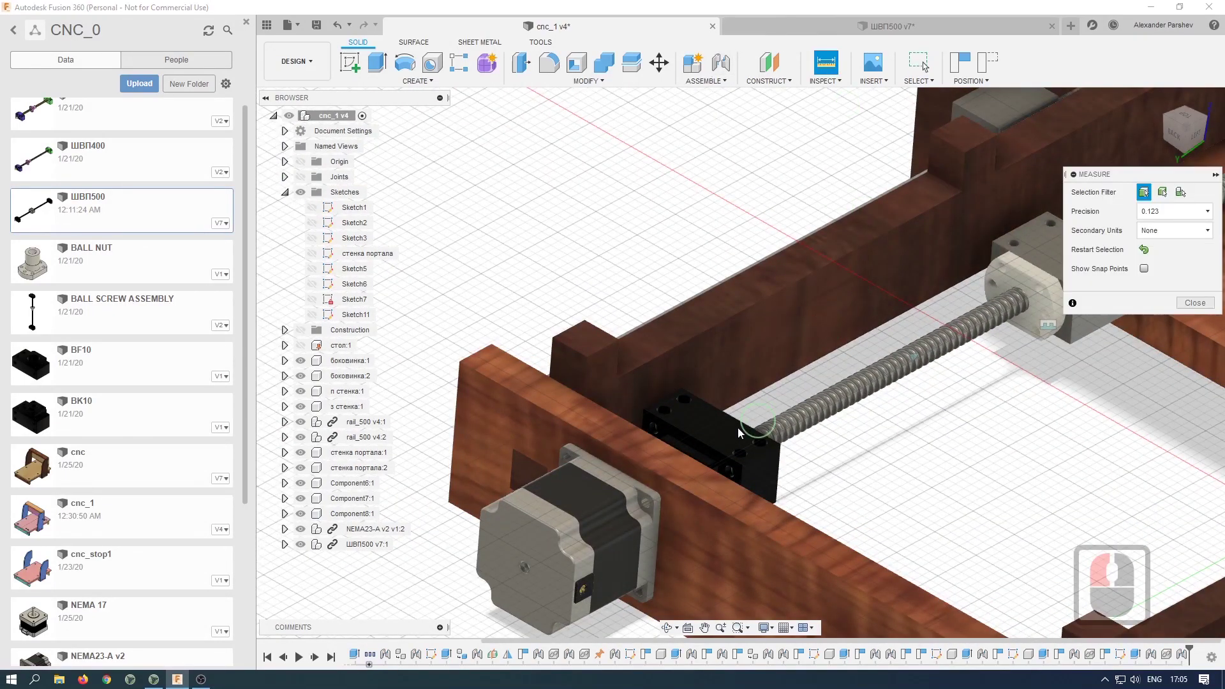
{"action": "left_click", "coordinate": [714, 422]}
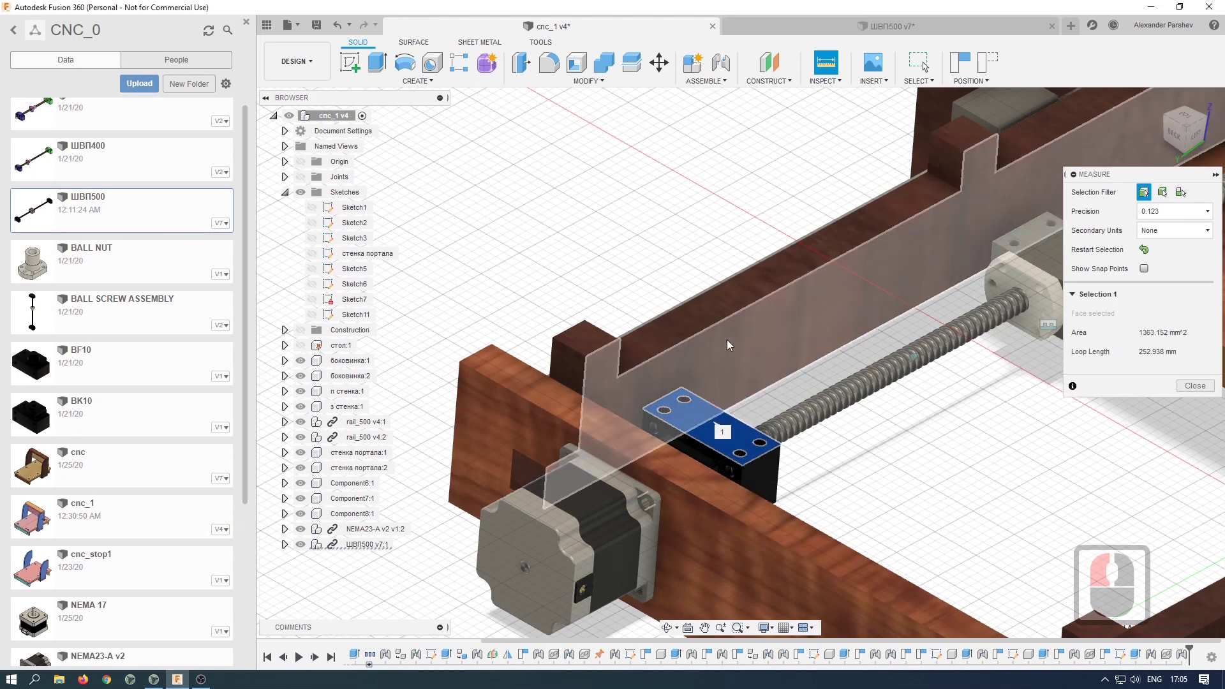
{"action": "left_click", "coordinate": [714, 309]}
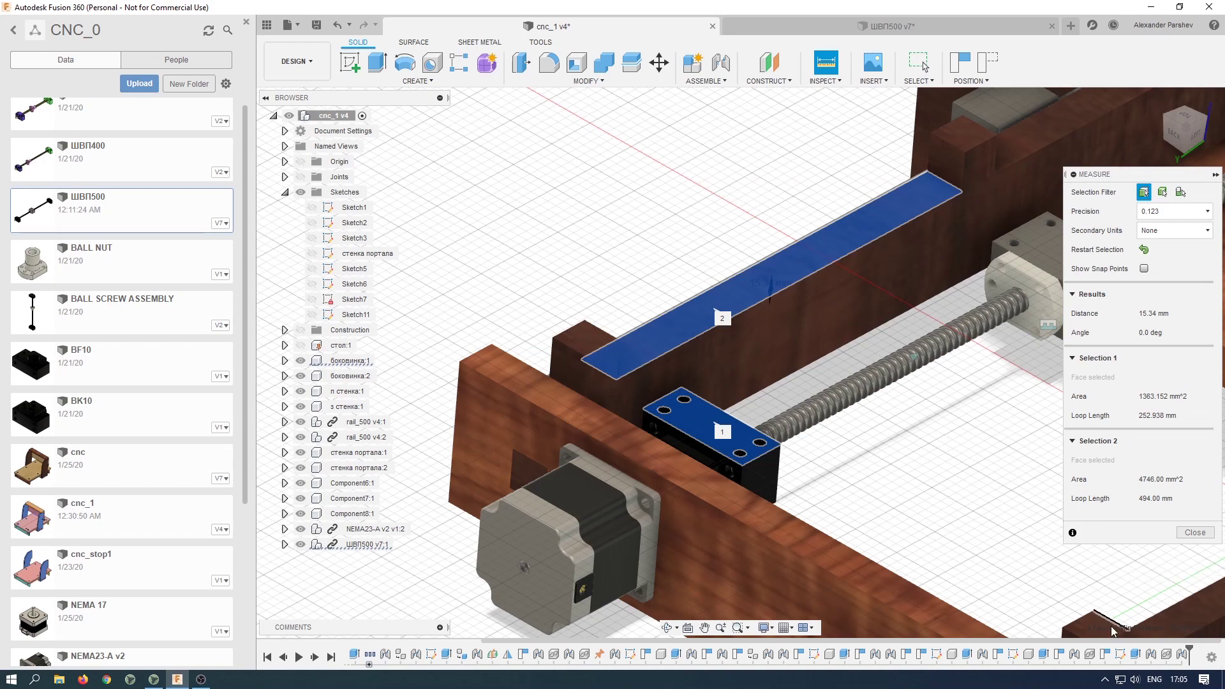
{"action": "left_click", "coordinate": [1195, 532]}
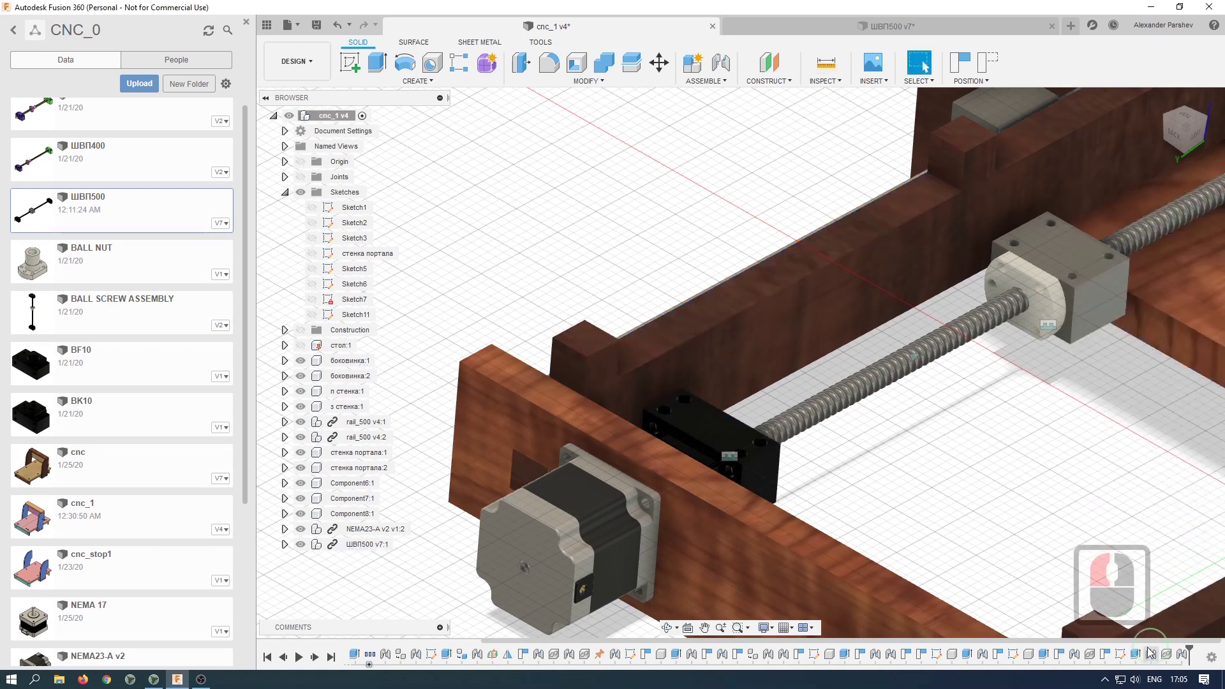
- Edit Sketch11 to add a 35 mm vertical dimension from the wall's upper edge to the centre of the motor's circular opening, then finish the sketch
{"action": "left_click", "coordinate": [1122, 658]}
{"action": "right_click", "coordinate": [1121, 657]}
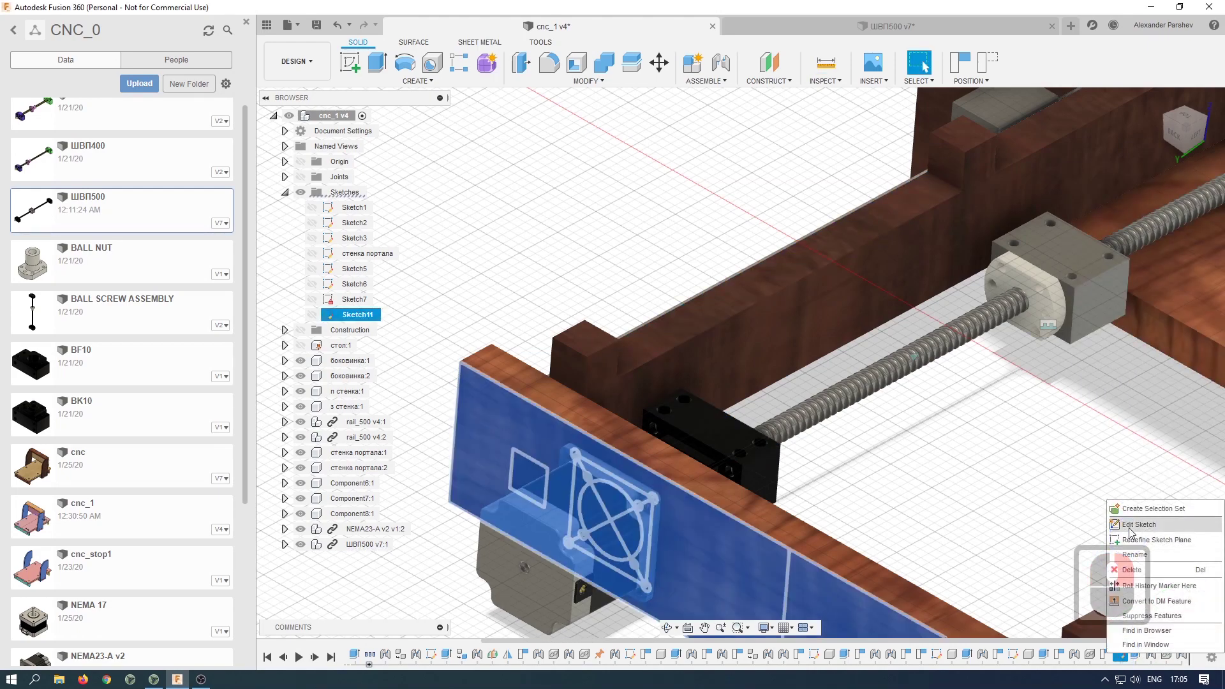
{"action": "left_click", "coordinate": [1041, 544]}
{"action": "scroll", "coordinate": [549, 527], "scroll_direction": "up", "scroll_amount": 10}
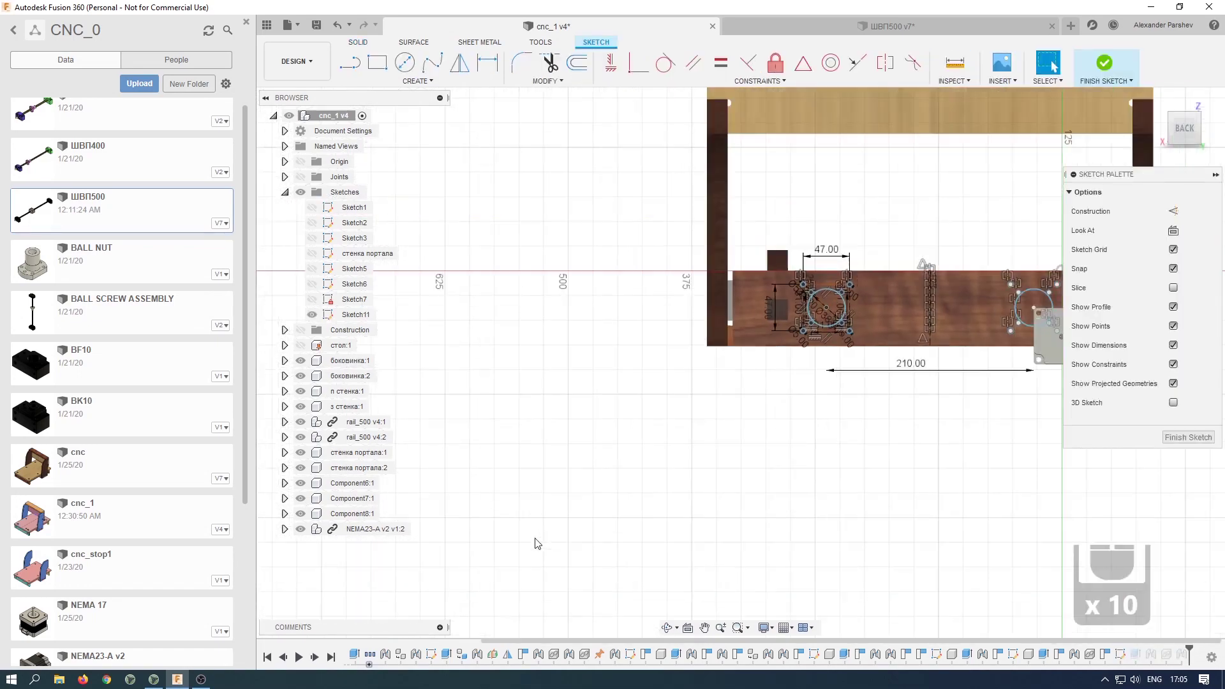
{"action": "scroll", "coordinate": [775, 349], "scroll_direction": "up", "scroll_amount": 13}
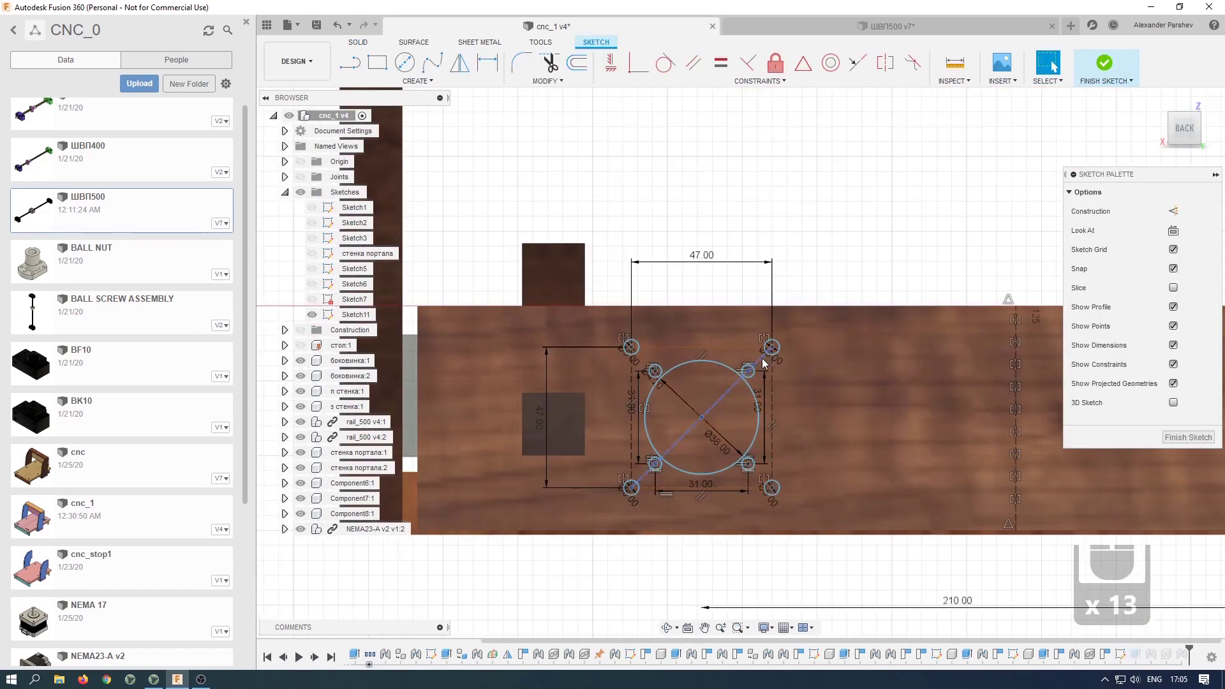
{"action": "key", "text": "d"}
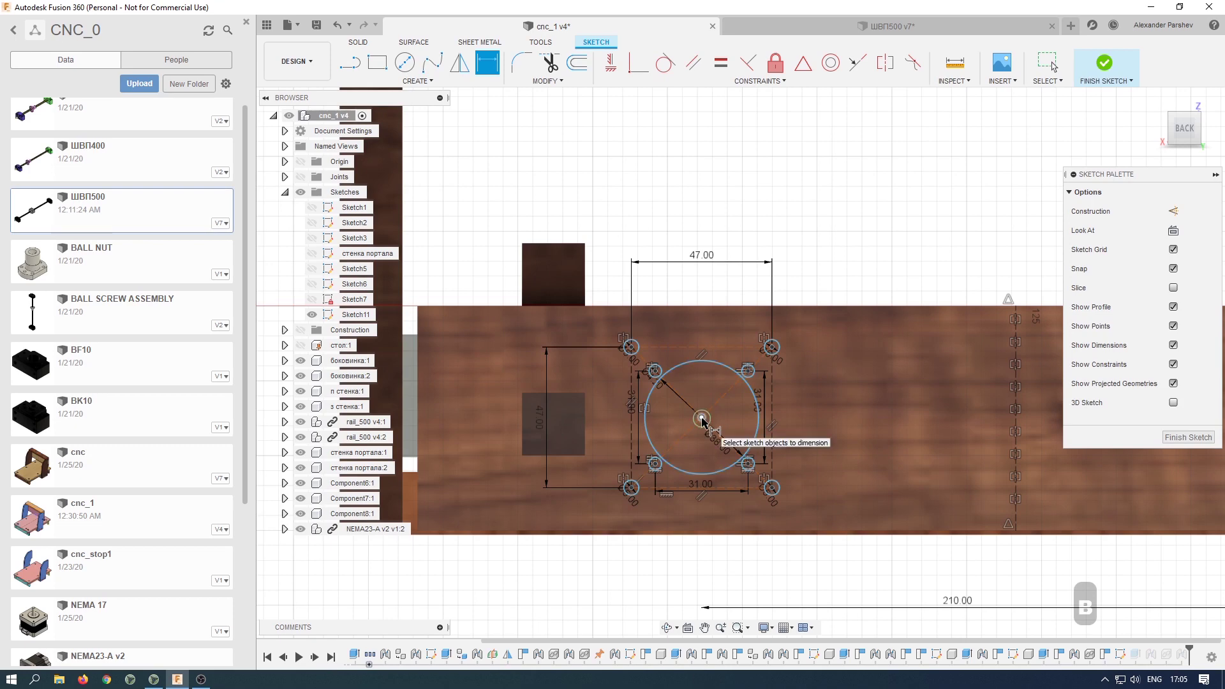
{"action": "left_click", "coordinate": [704, 313]}
{"action": "left_click", "coordinate": [592, 369]}
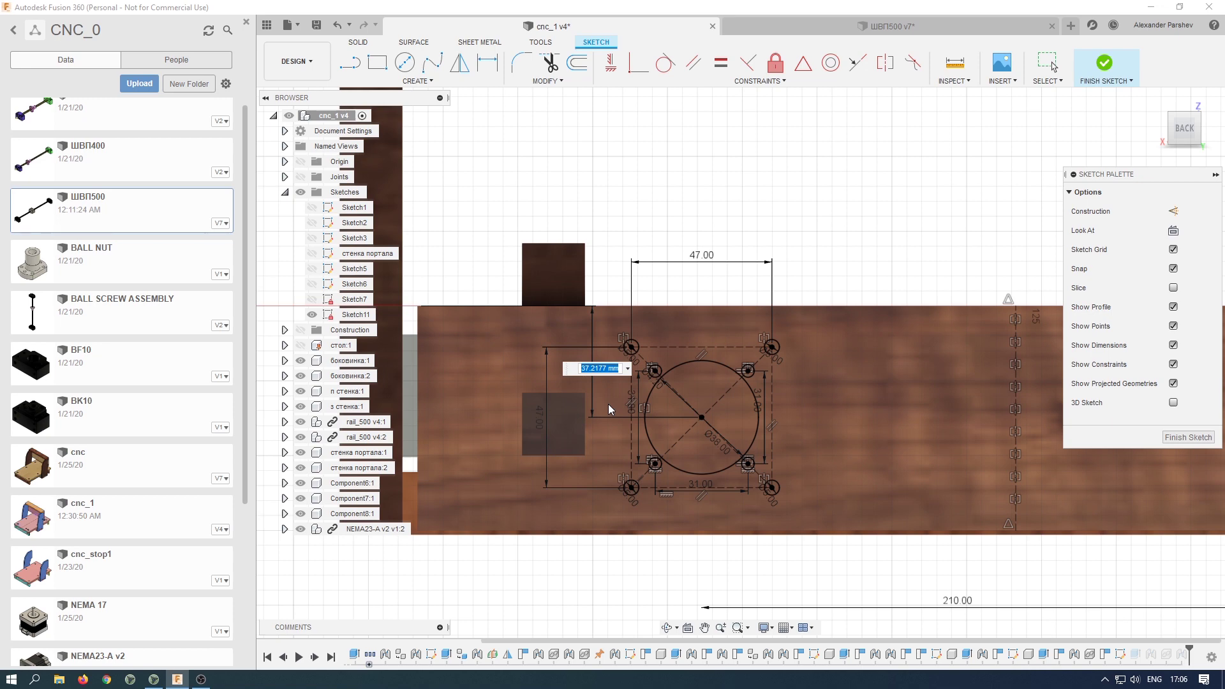
{"action": "type", "text": "25"}
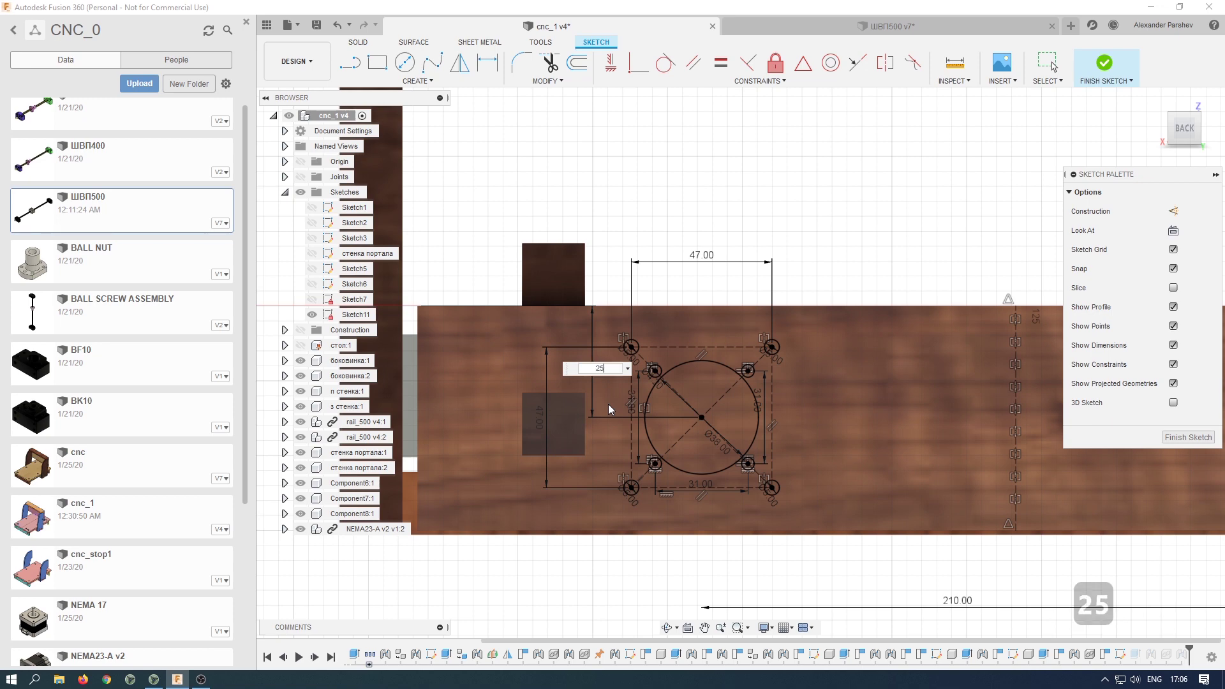
{"action": "key", "text": "BackSpace"}
{"action": "key", "text": "BackSpace"}
{"action": "type", "text": "35"}
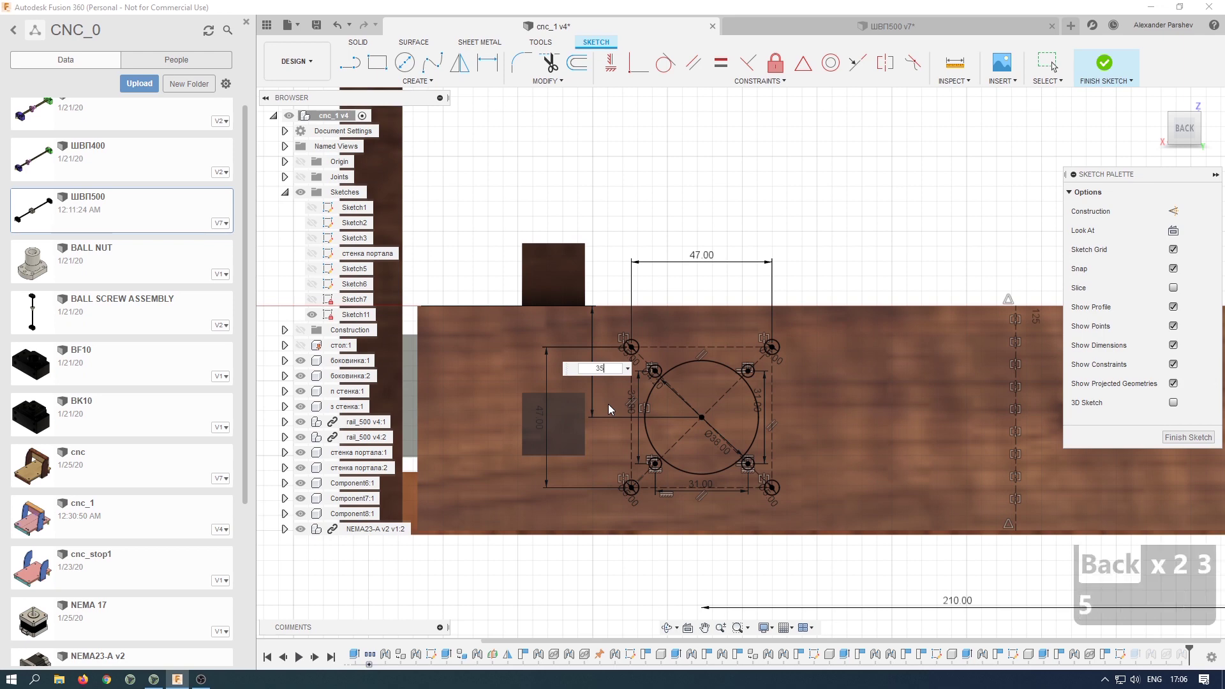
{"action": "key", "text": "Return"}
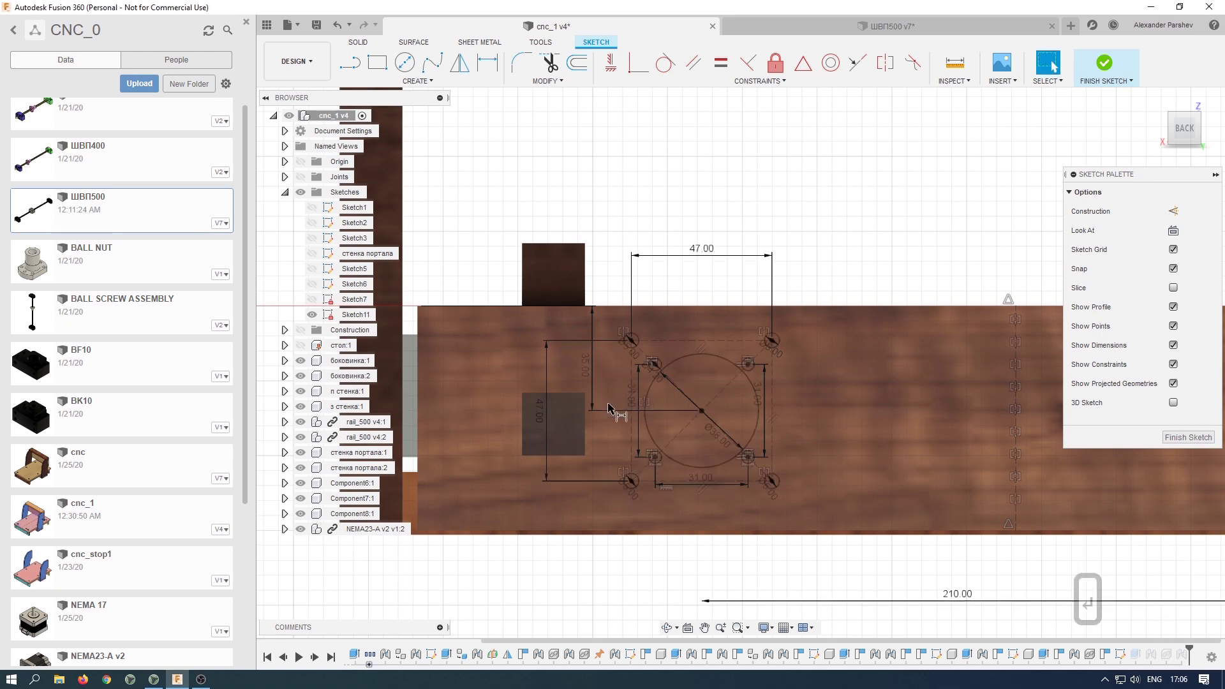
{"action": "left_click", "coordinate": [1179, 439]}
- Measure the distance between the motor-side bearing block's upper face and the upper edge face of боковинка:1, then close the measurement
{"action": "mouse_move", "coordinate": [870, 281]}
{"action": "middle_mouse_down", "text": "shift"}
{"action": "mouse_move", "coordinate": [860, 301]}
{"action": "mouse_move", "coordinate": [855, 276]}
{"action": "middle_mouse_up", "text": "shift"}
{"action": "scroll", "coordinate": [855, 275], "scroll_direction": "down", "scroll_amount": 6}
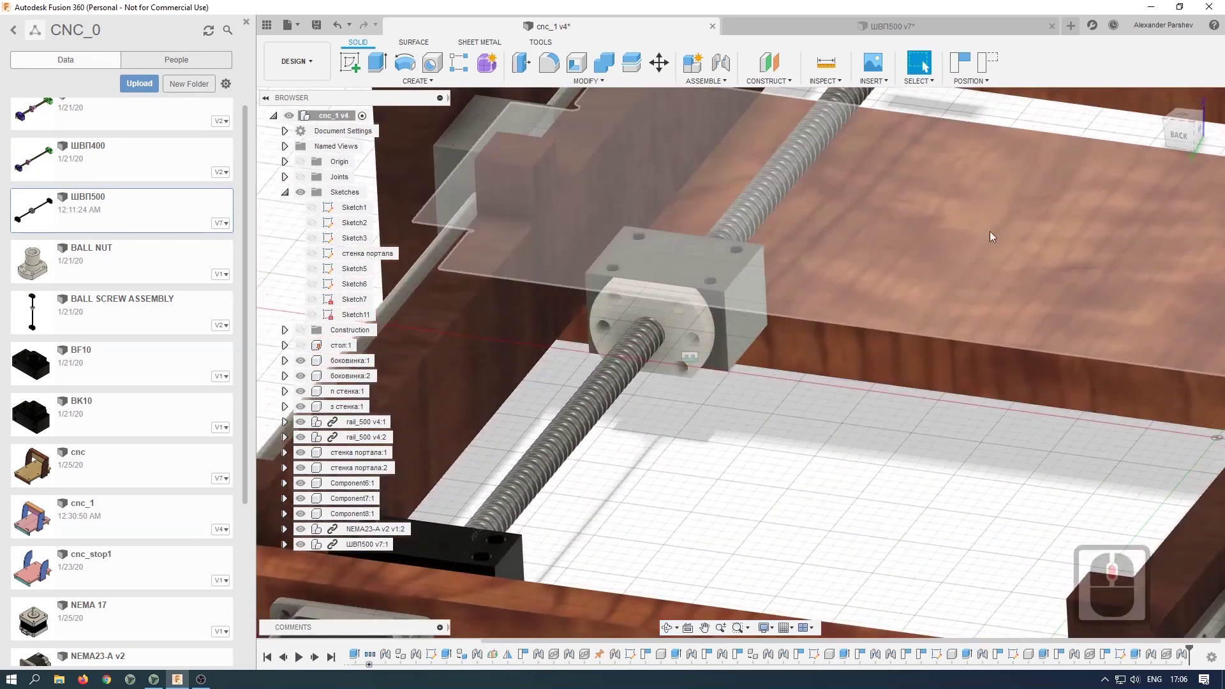
{"action": "key", "text": "i"}
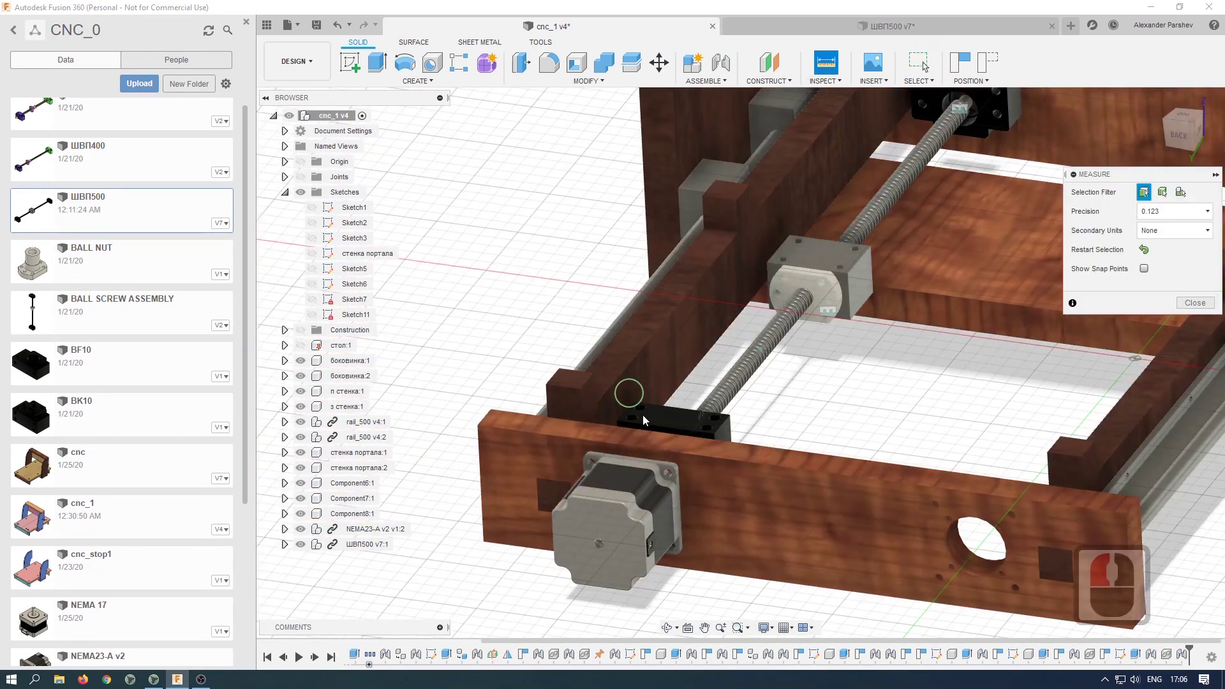
{"action": "left_click", "coordinate": [669, 413]}
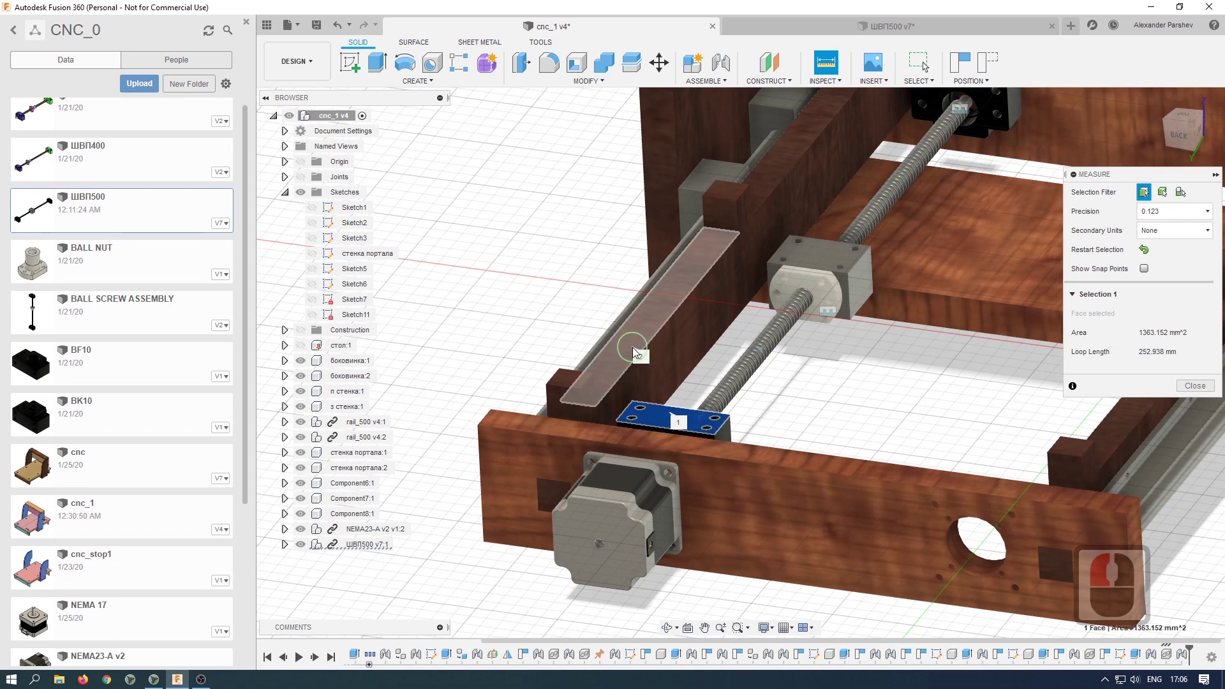
{"action": "left_click", "coordinate": [633, 347]}
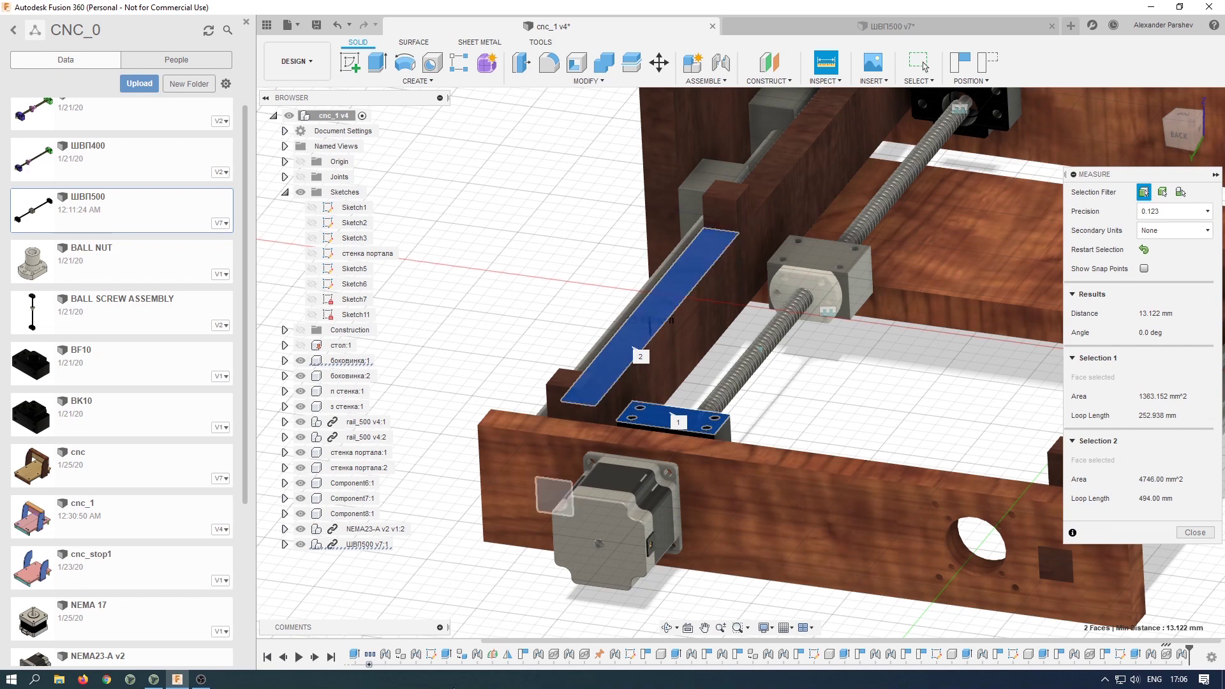
{"action": "left_click", "coordinate": [1115, 654]}
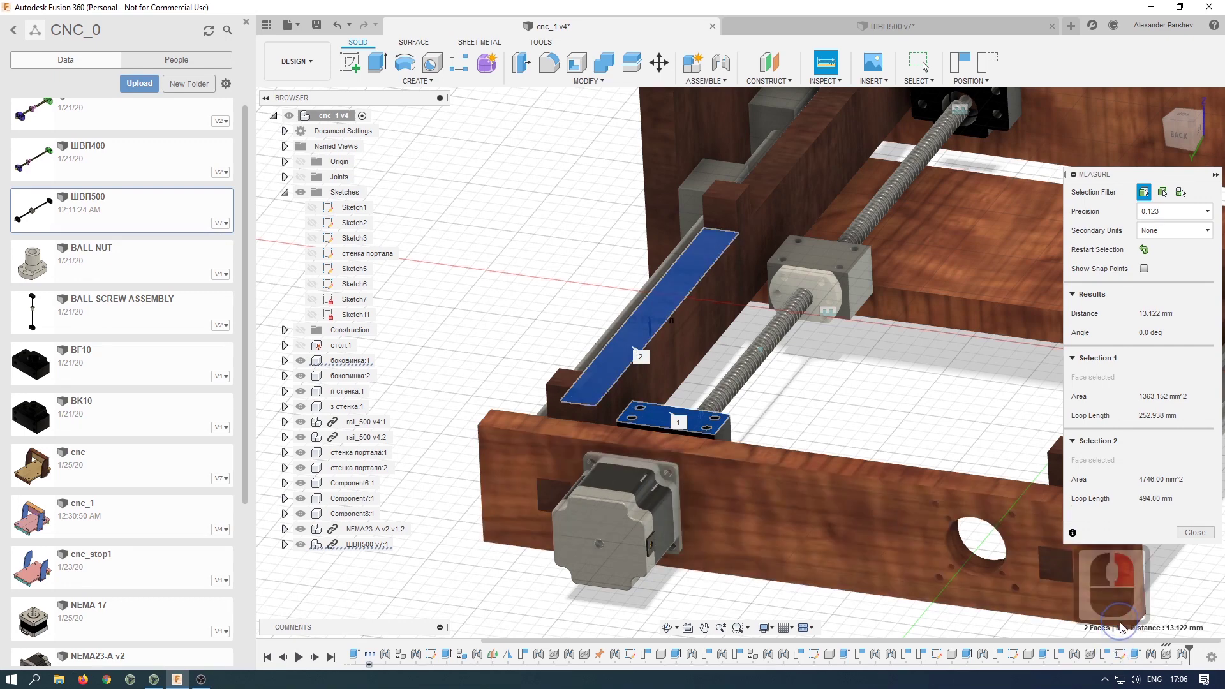
{"action": "left_click", "coordinate": [1187, 566]}
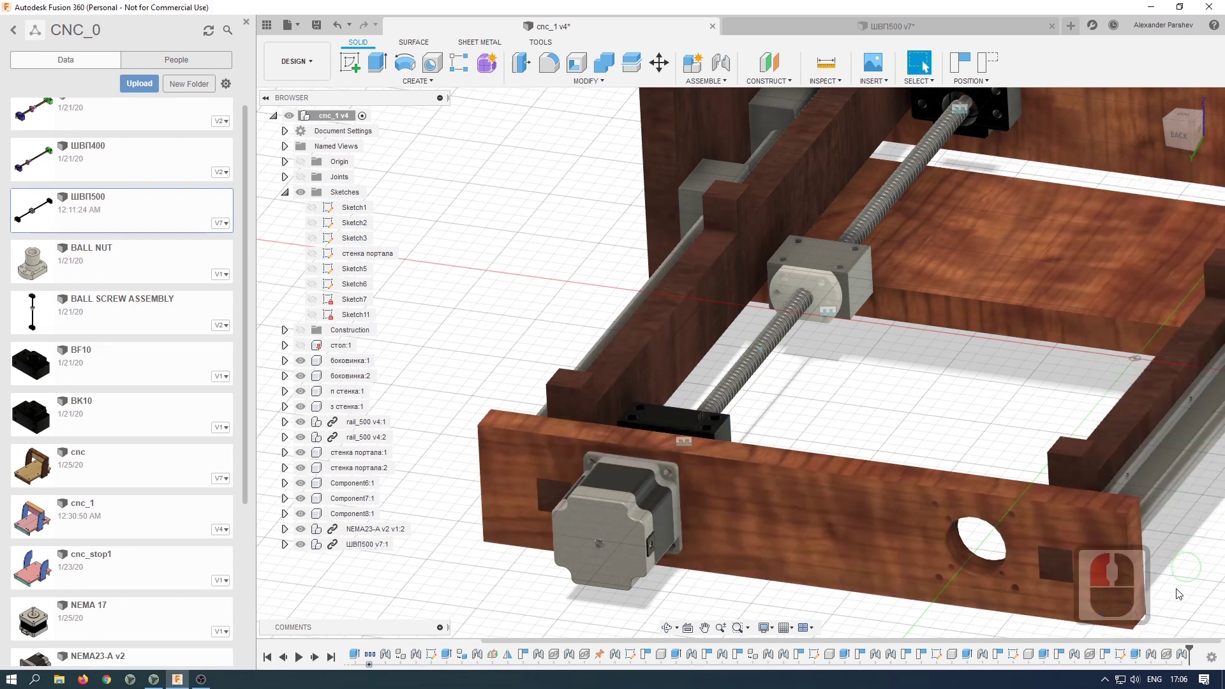
- Set the motor opening's vertical dimension in Sketch11 to 35-1.122 mm and finish the sketch
{"action": "right_click", "coordinate": [1121, 655]}
{"action": "left_click", "coordinate": [1142, 524]}
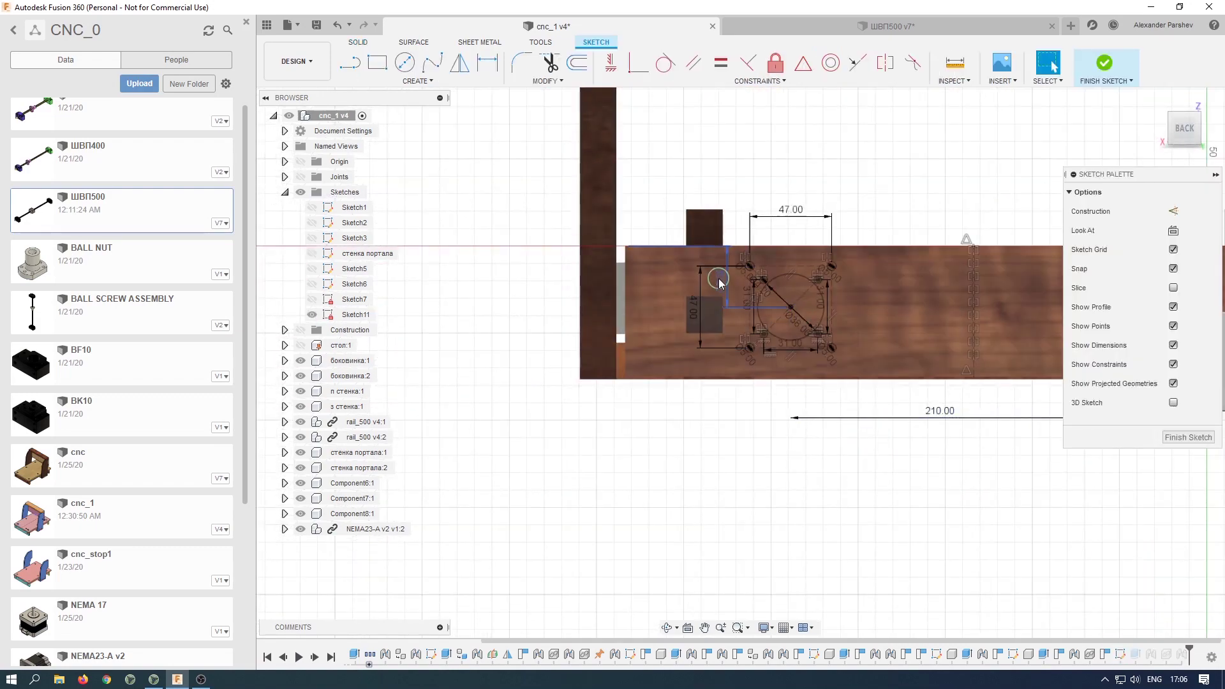
{"action": "double_click", "coordinate": [718, 279]}
{"action": "type", "text": "35"}
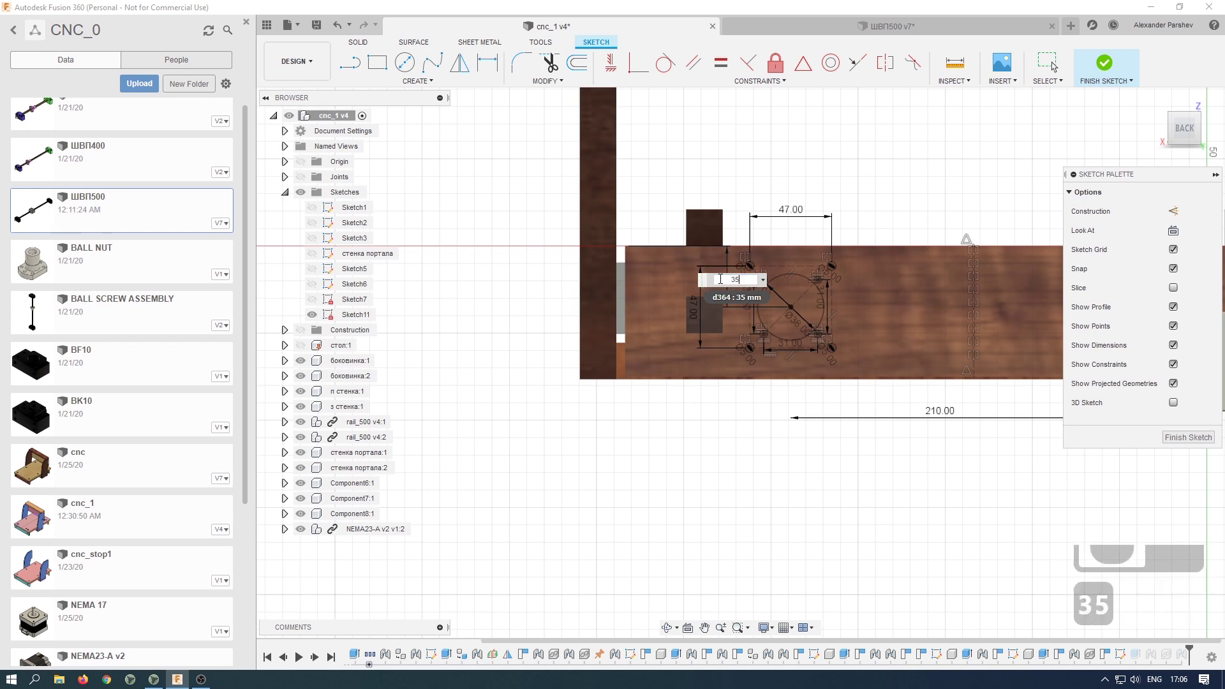
{"action": "type", "text": "-1.122"}
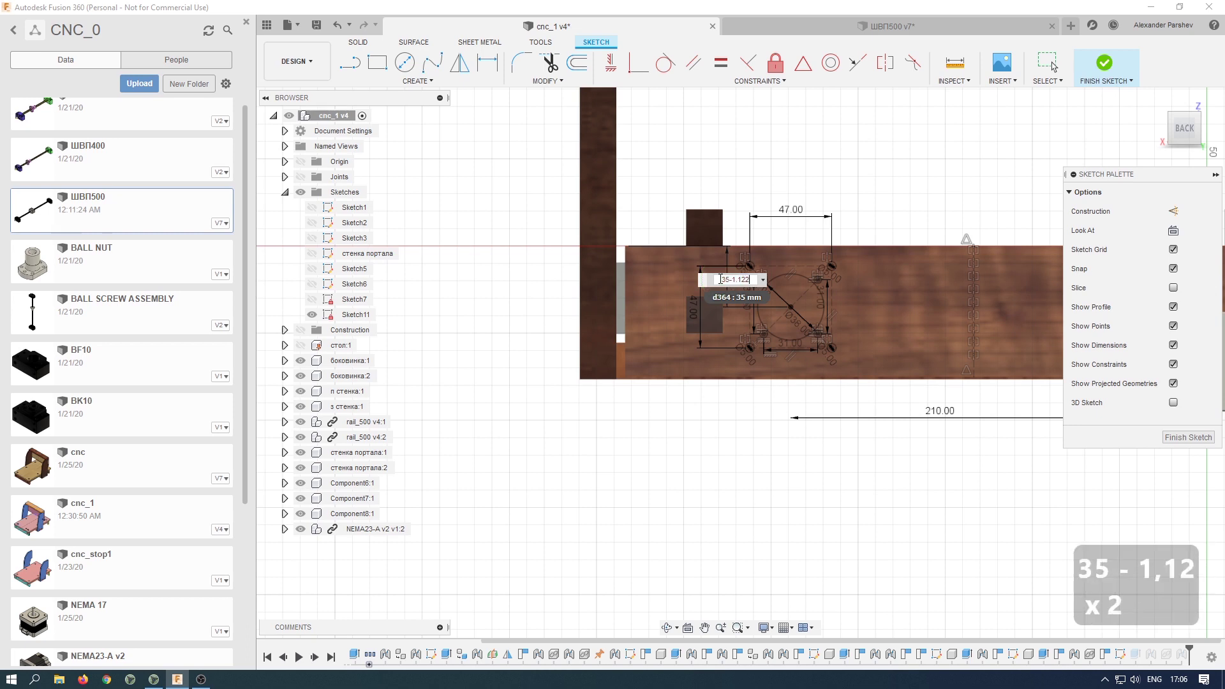
{"action": "key", "text": "Return"}
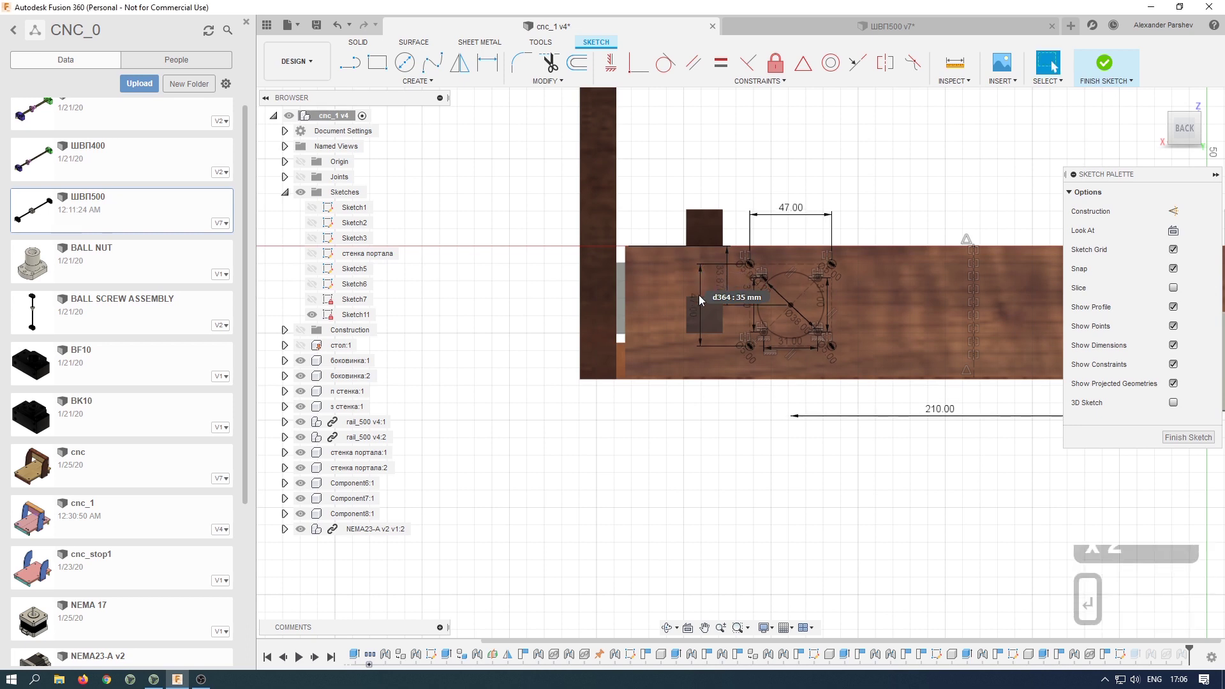
{"action": "left_click", "coordinate": [1188, 438]}
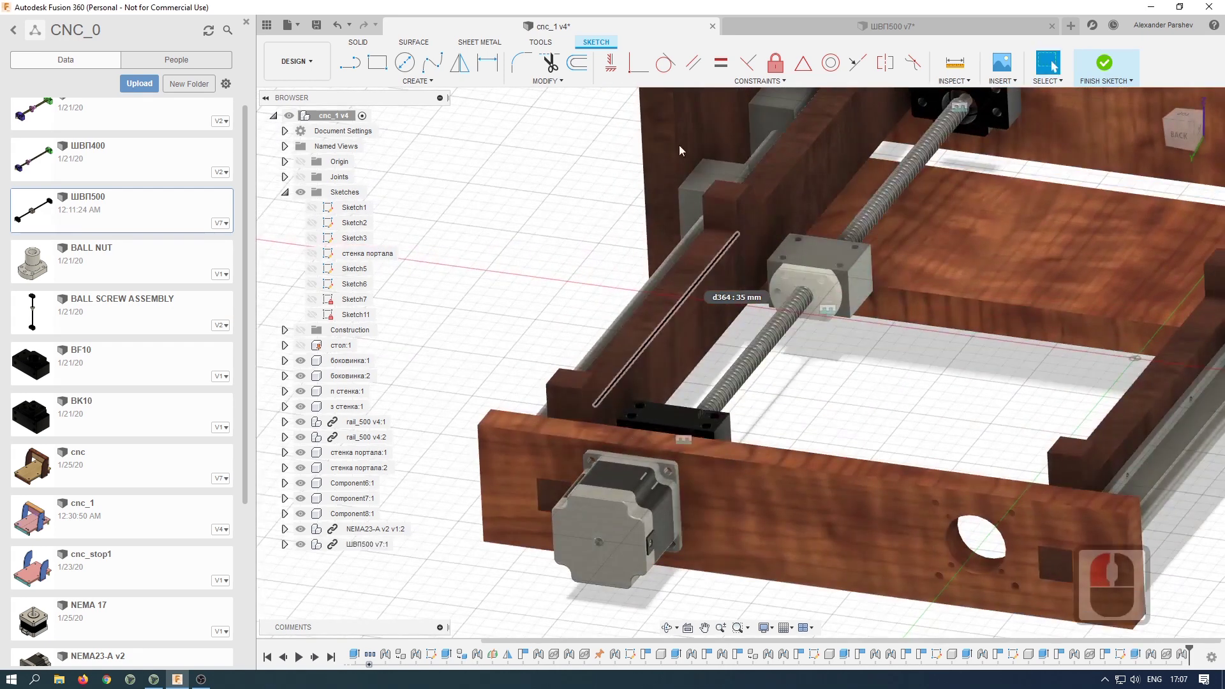
- Re-measure the gap between the motor-side bearing block's upper face and the side wall's upper edge face after the sketch change
{"action": "left_click", "coordinate": [825, 63]}
{"action": "left_click", "coordinate": [669, 414]}
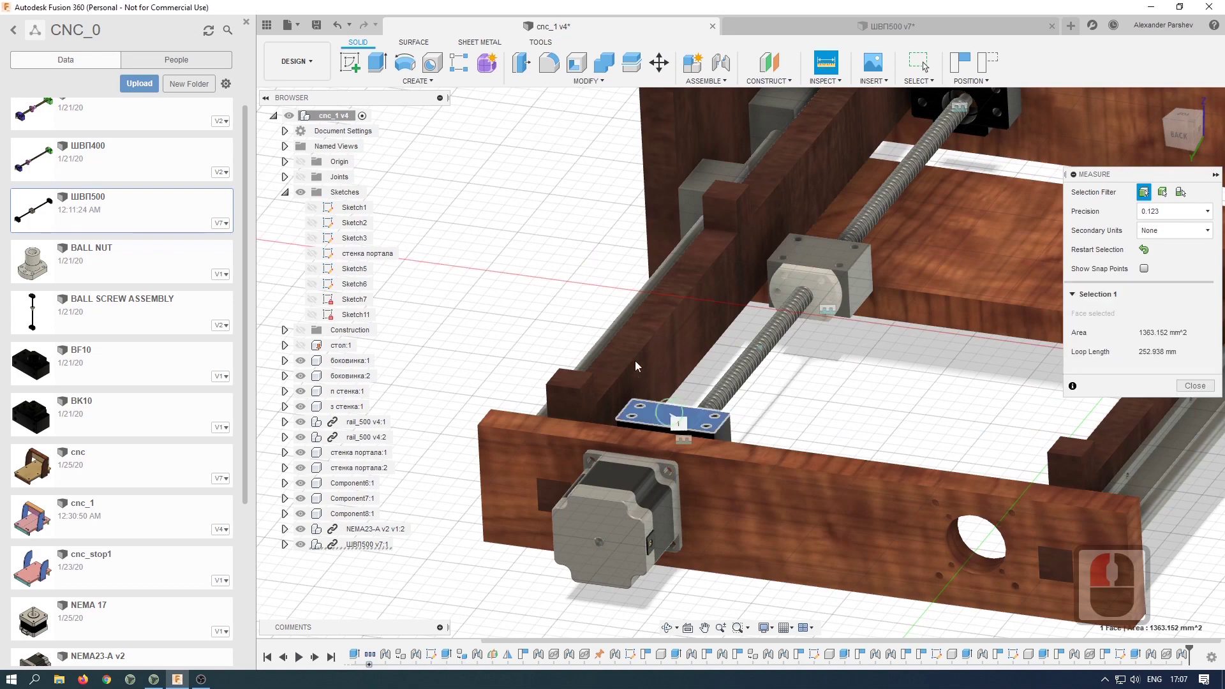
{"action": "left_click", "coordinate": [625, 355]}
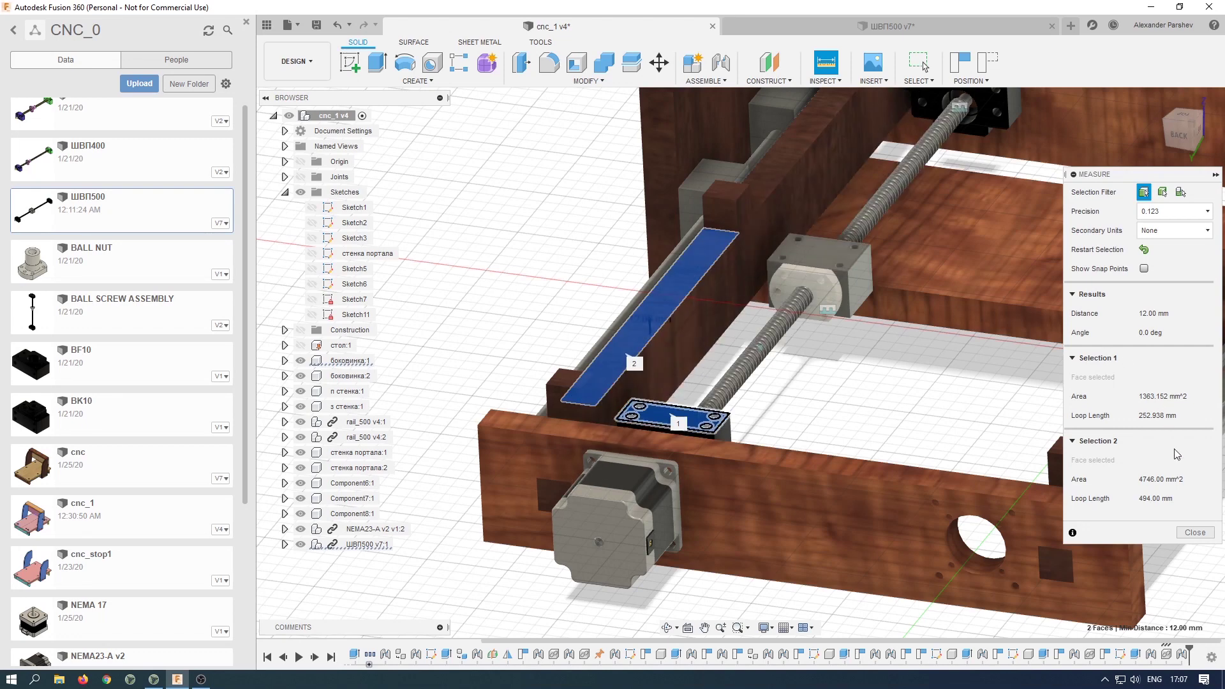
{"action": "left_click", "coordinate": [1191, 533]}
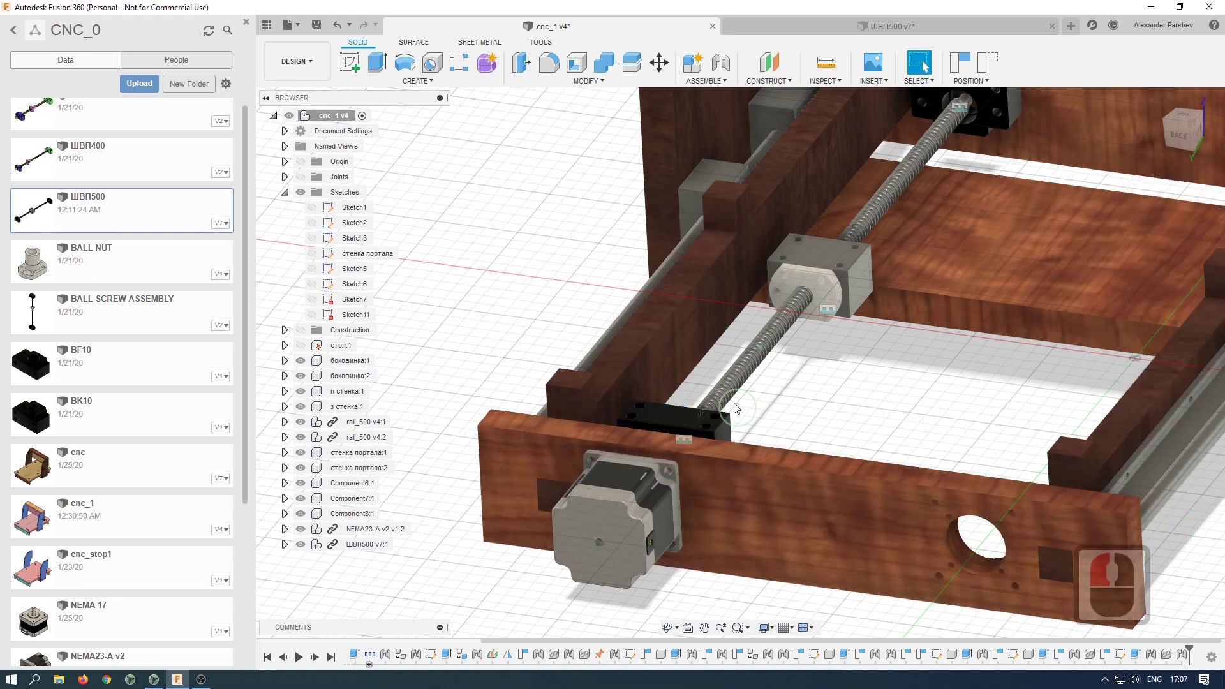
- Extrude the upper face of the motor-side bearing block 12 mm as a new component to form a spacer
{"action": "left_click", "coordinate": [683, 361]}
{"action": "key", "text": "e"}
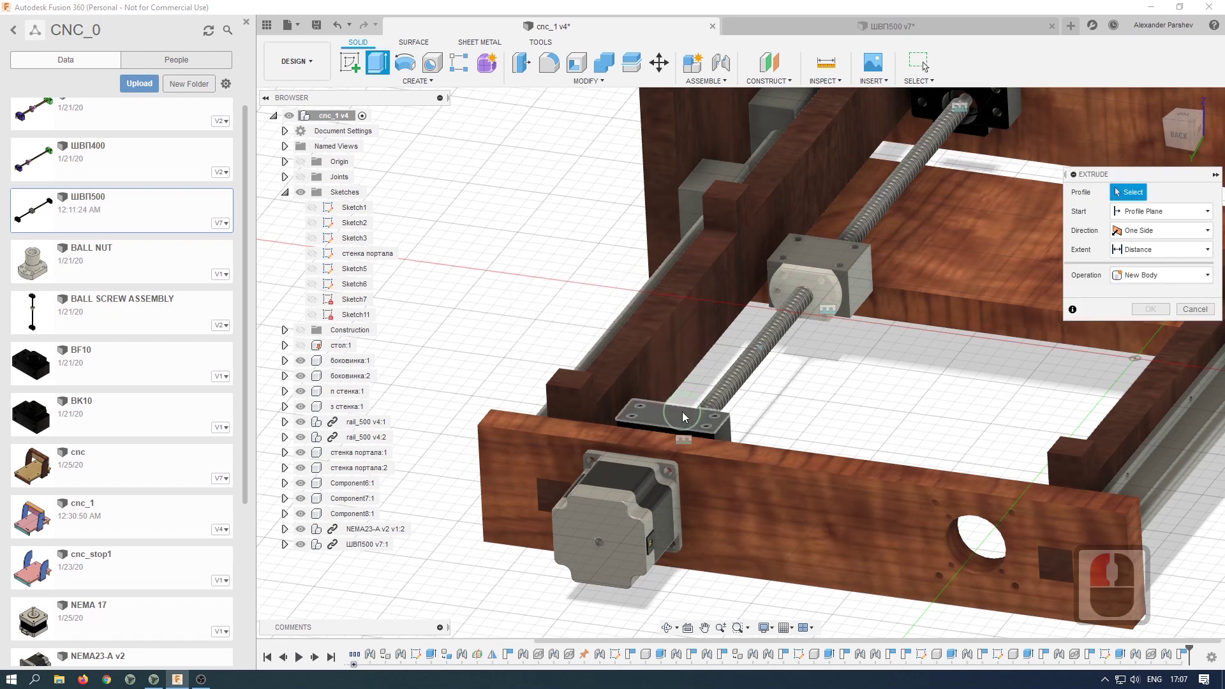
{"action": "left_click", "coordinate": [680, 412]}
{"action": "type", "text": "12"}
{"action": "left_click", "coordinate": [1177, 313]}
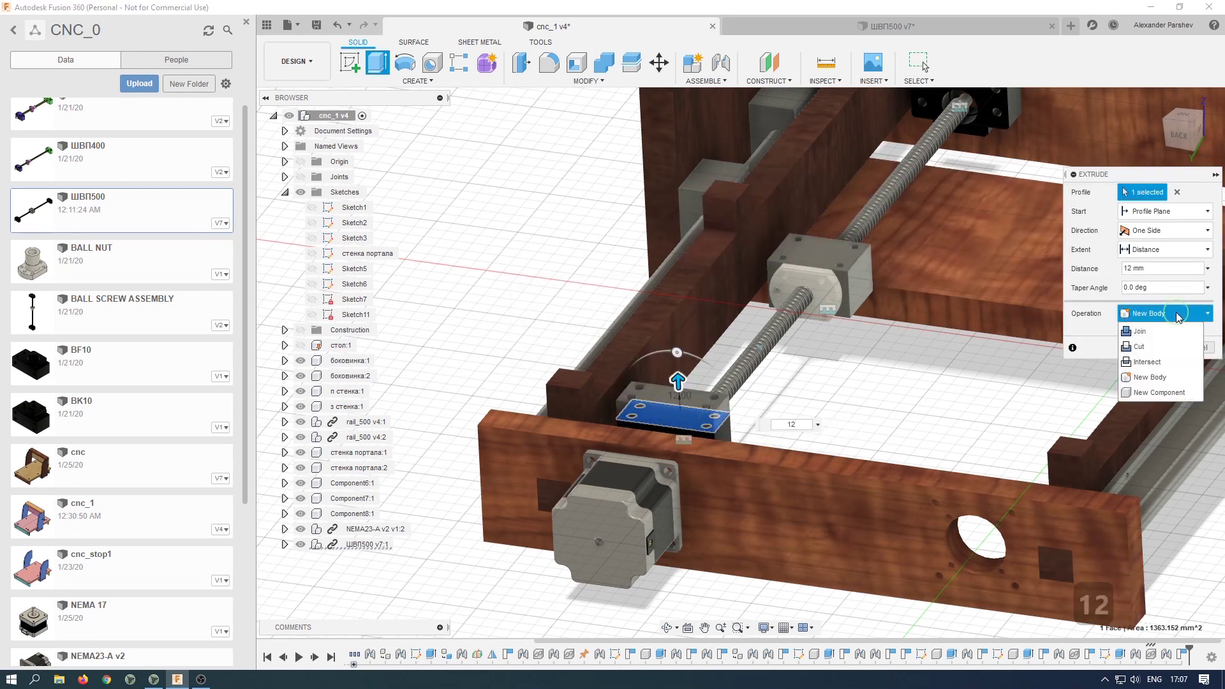
{"action": "left_click", "coordinate": [1158, 392]}
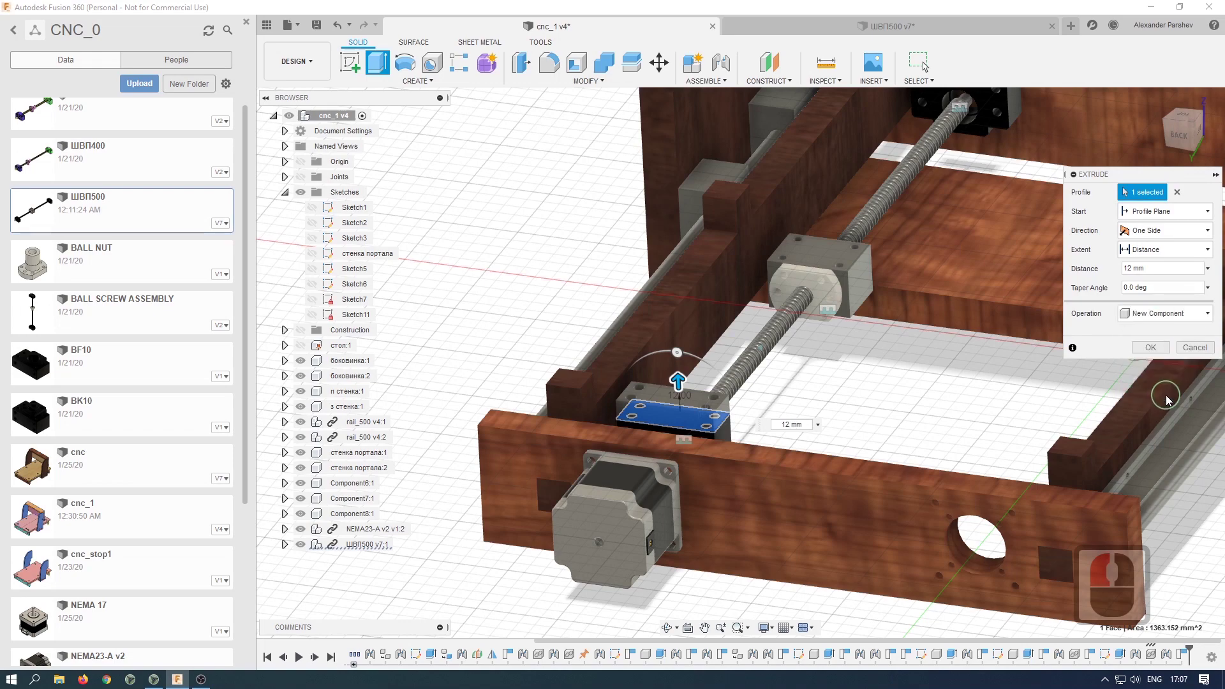
{"action": "left_click", "coordinate": [1149, 348]}
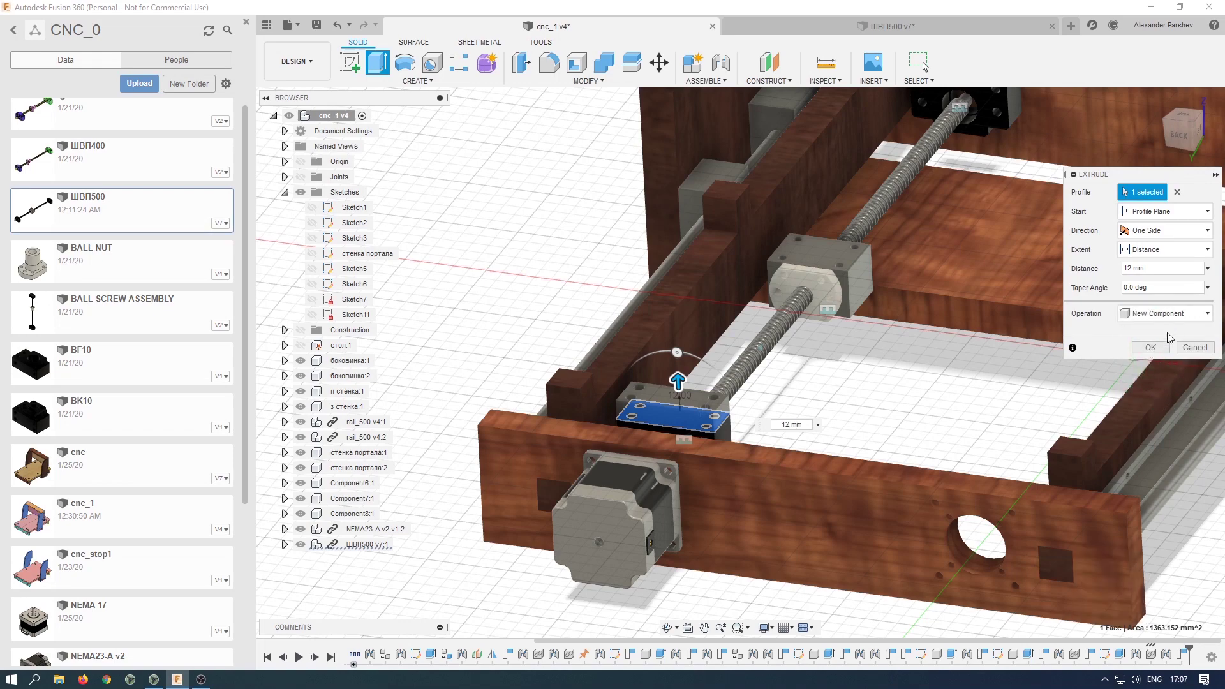
{"action": "left_click", "coordinate": [642, 486]}
- Extrude the upper face of the far-end bearing block 12 mm as a new component
{"action": "scroll", "coordinate": [642, 486], "scroll_direction": "down", "scroll_amount": 7}
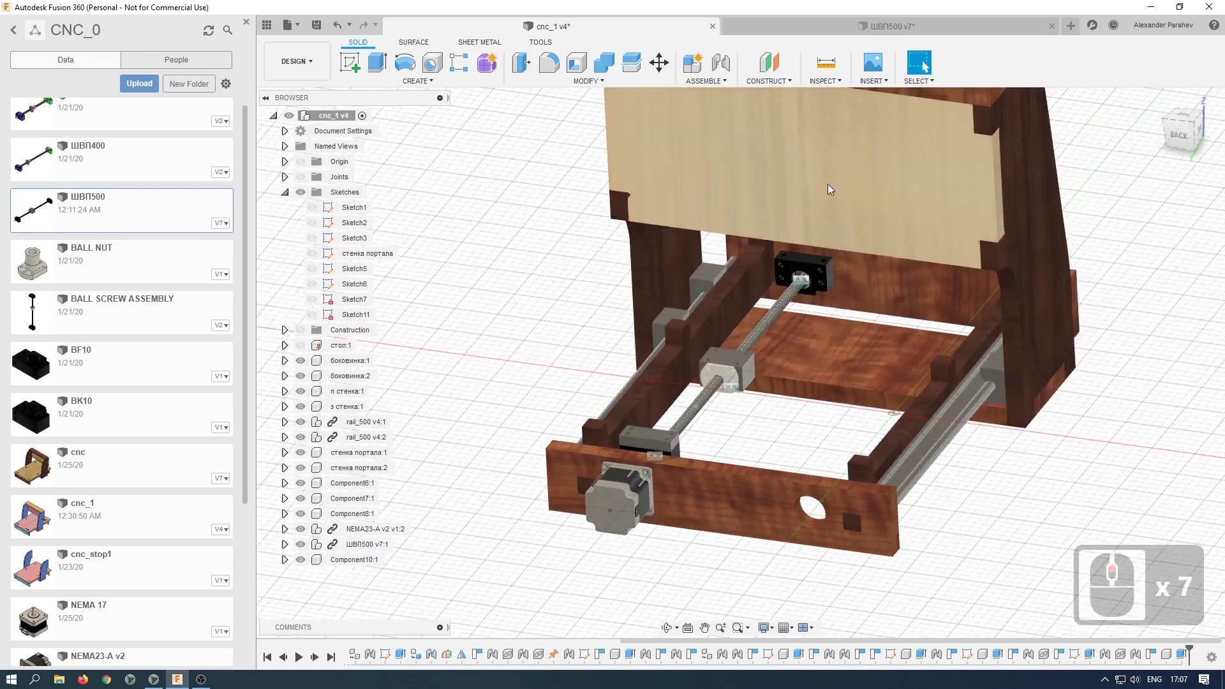
{"action": "scroll", "coordinate": [828, 184], "scroll_direction": "up", "scroll_amount": 6}
{"action": "key", "text": "e"}
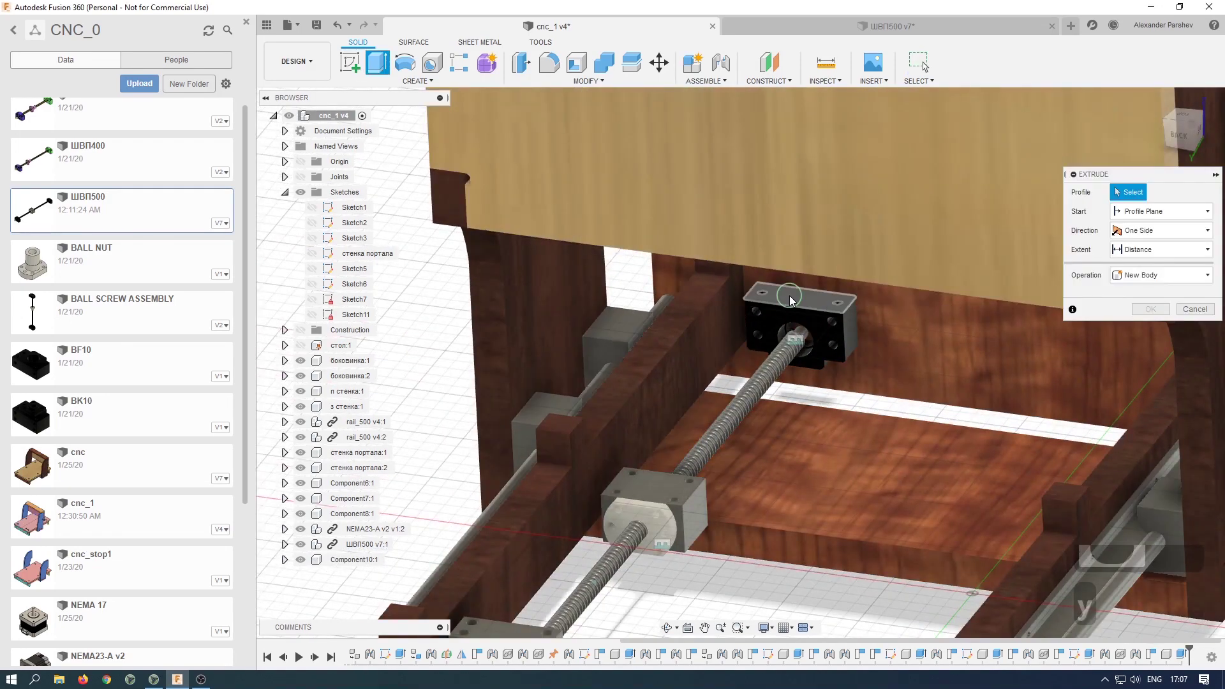
{"action": "left_click", "coordinate": [789, 293]}
{"action": "type", "text": "12"}
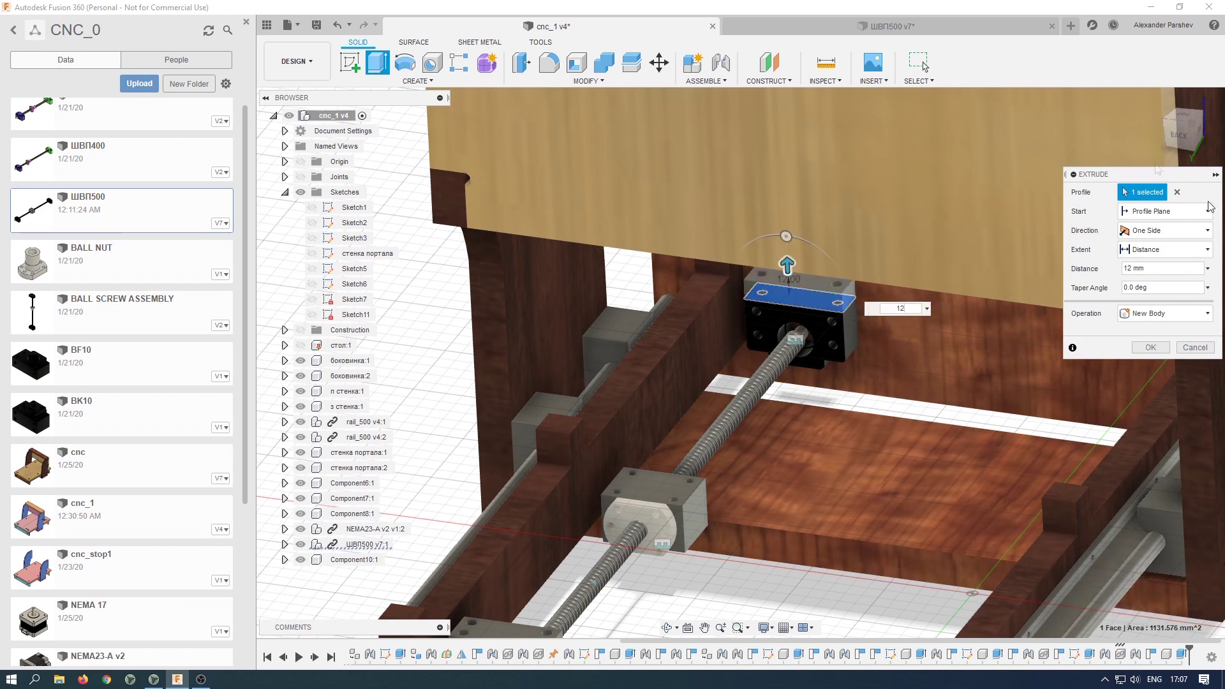
{"action": "left_click", "coordinate": [1164, 313]}
{"action": "left_click", "coordinate": [1153, 392]}
{"action": "left_click", "coordinate": [1150, 348]}
- Measure the distance between the ball nut housing's underside and the upper face of the portal's horizontal plate, Component6:1
{"action": "scroll", "coordinate": [732, 474], "scroll_direction": "down", "scroll_amount": 7}
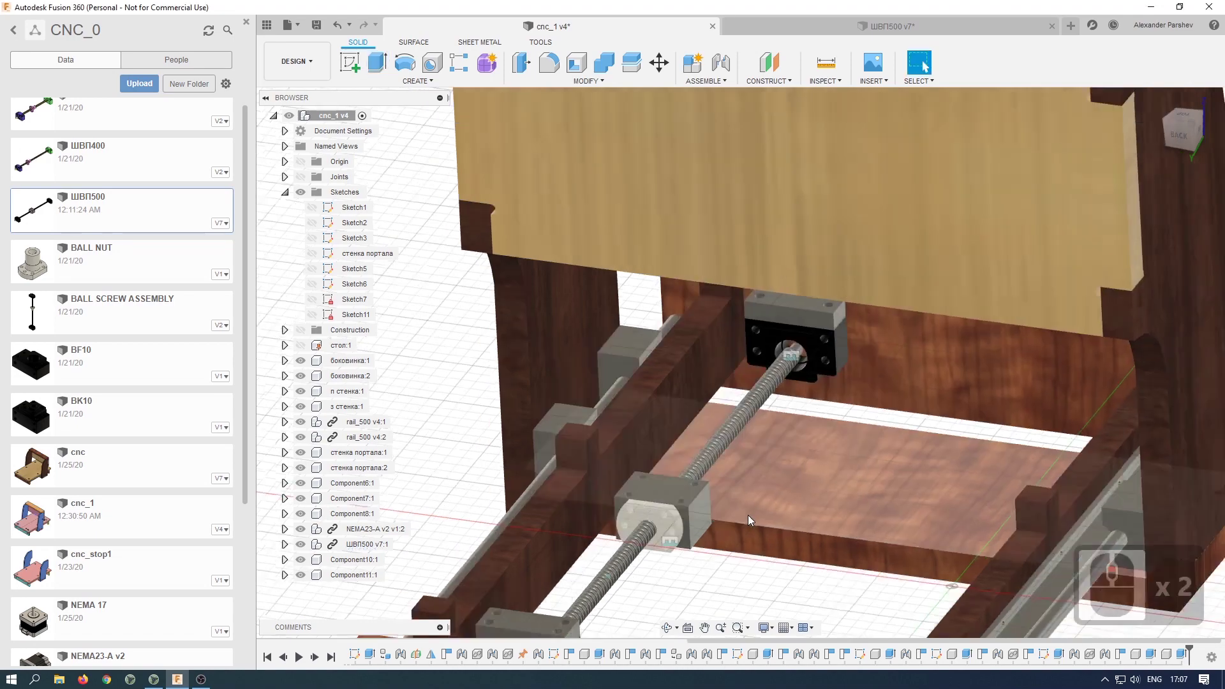
{"action": "middle_click_drag", "start_coordinate": [732, 474], "coordinate": [875, 467], "text": "shift"}
{"action": "scroll", "coordinate": [875, 467], "scroll_direction": "up", "scroll_amount": 6}
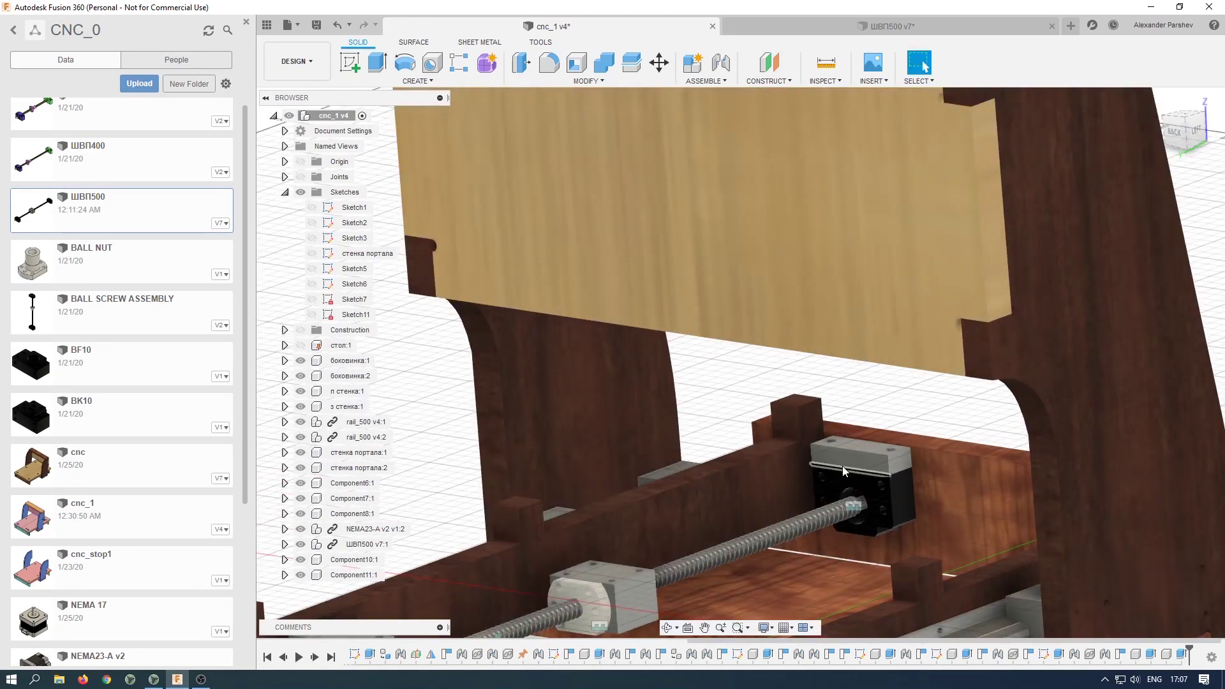
{"action": "middle_click_drag", "start_coordinate": [837, 477], "coordinate": [925, 66], "text": "shift"}
{"action": "middle_click_drag", "start_coordinate": [719, 471], "coordinate": [596, 502], "text": "shift"}
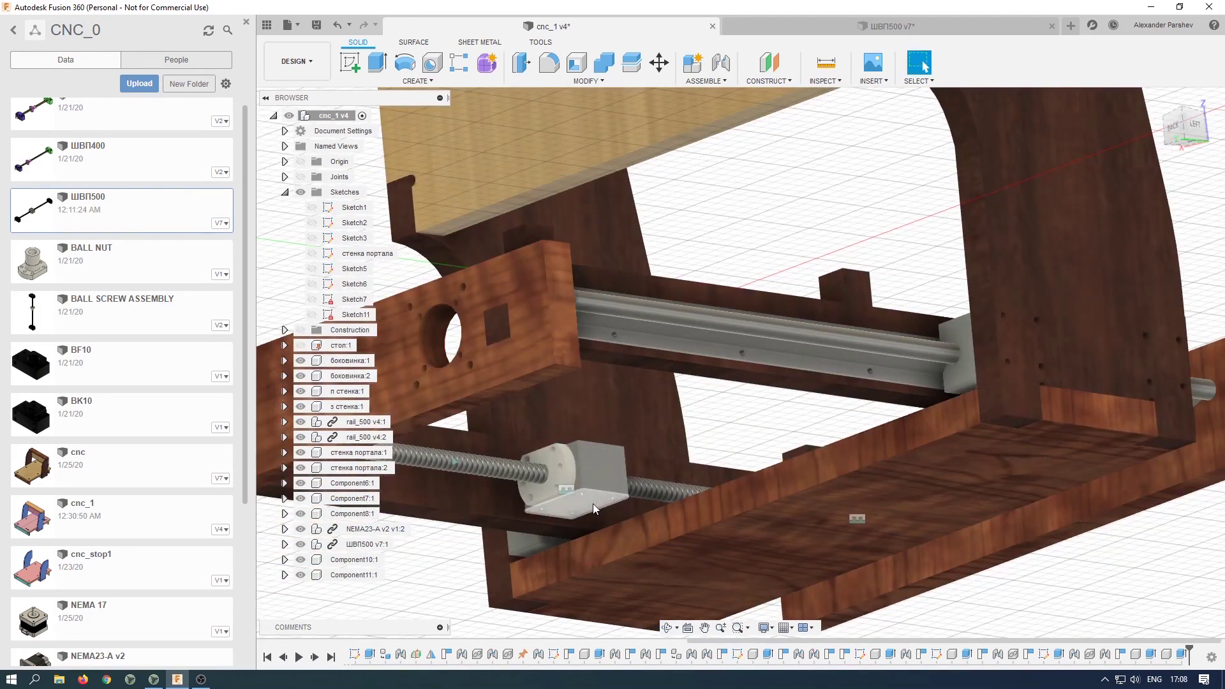
{"action": "left_click", "coordinate": [825, 62]}
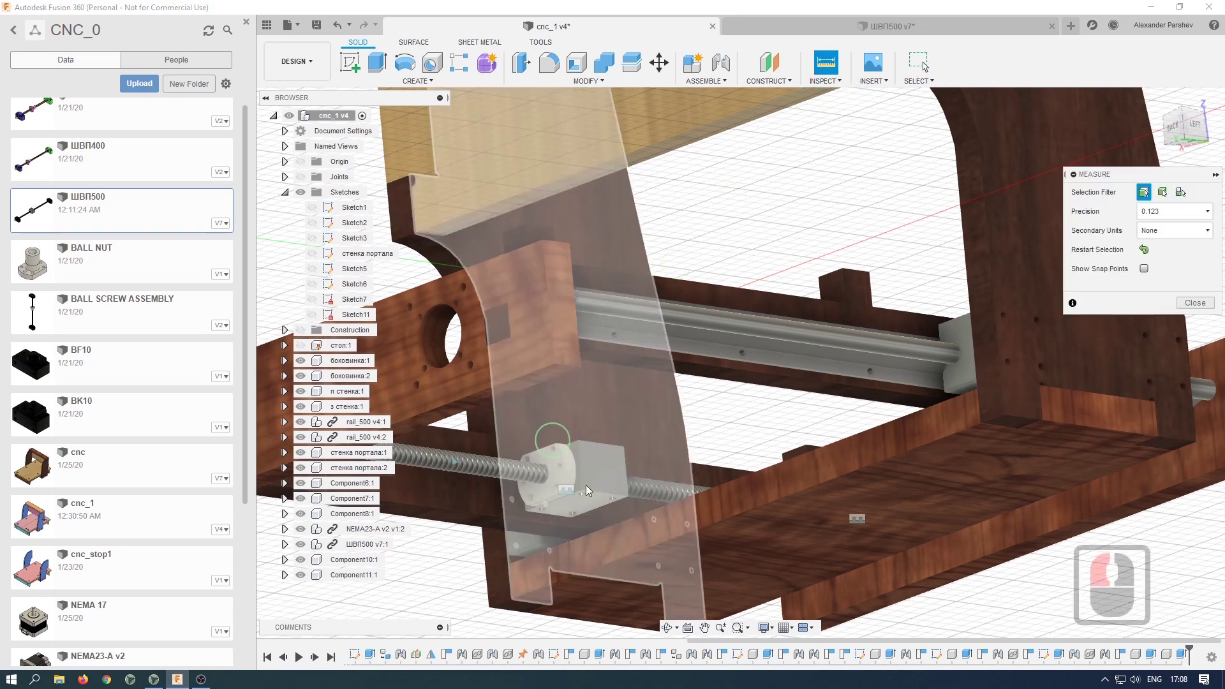
{"action": "left_click", "coordinate": [587, 500]}
{"action": "middle_click_drag", "start_coordinate": [587, 500], "coordinate": [749, 372], "text": "shift"}
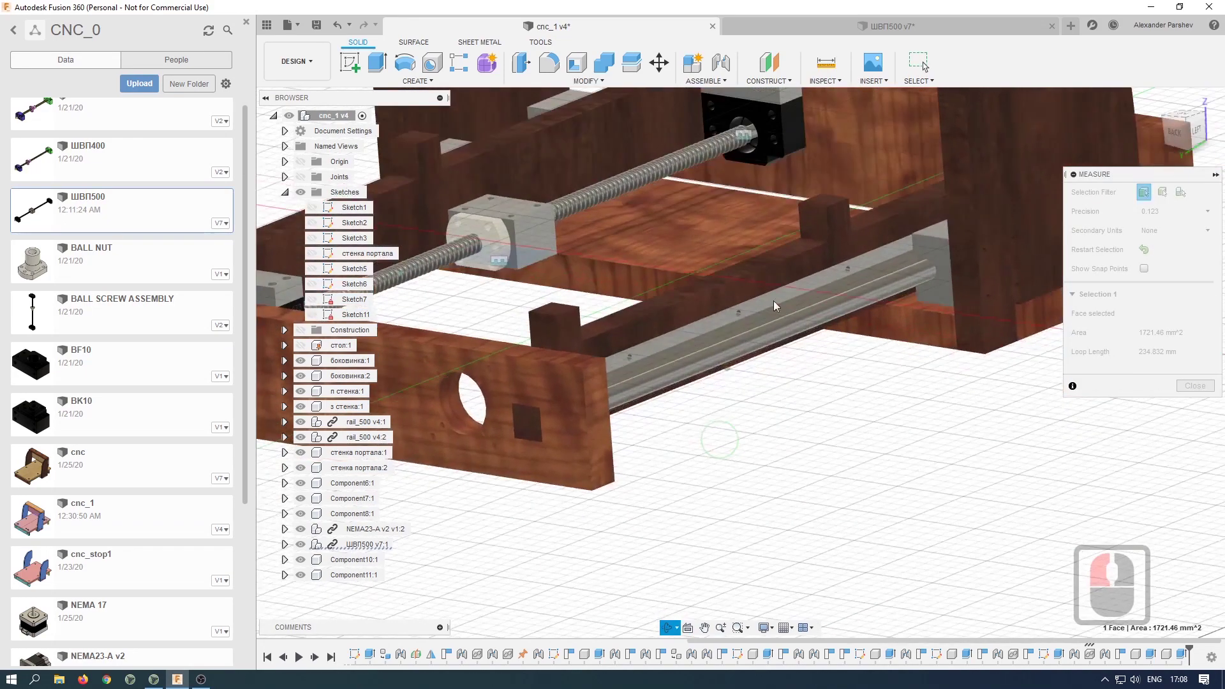
{"action": "left_click", "coordinate": [731, 234]}
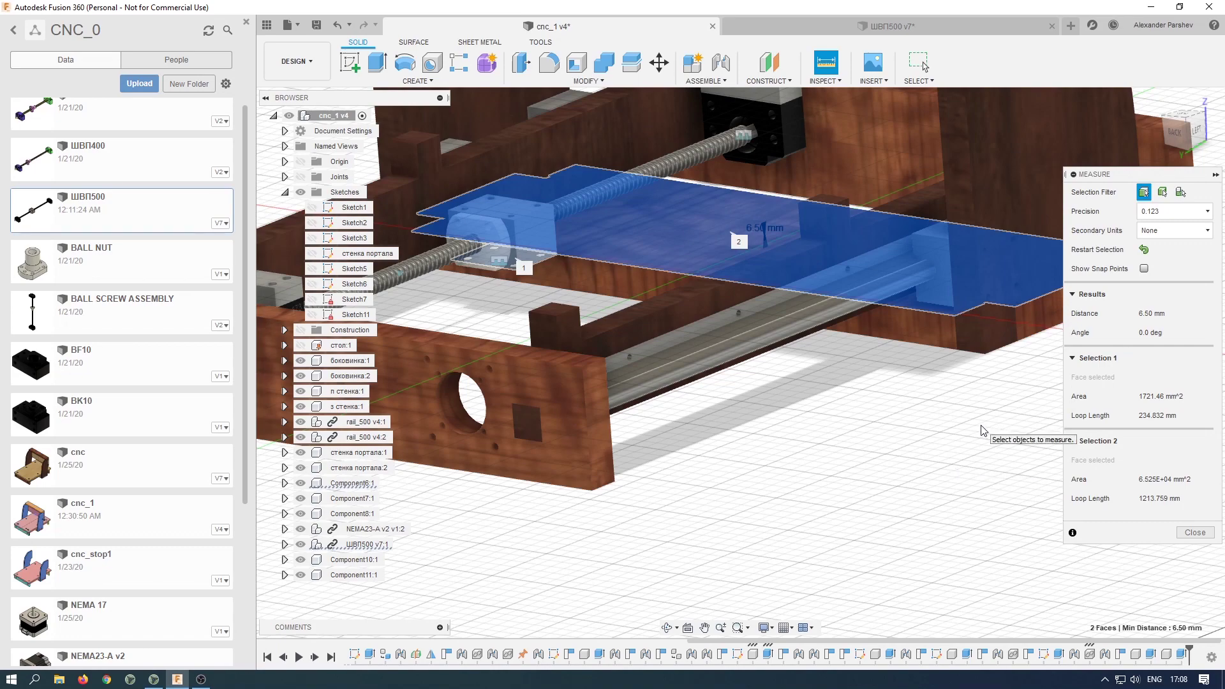
- Leave the measurement and open the portal side wall sketch, стенка портала, for editing
{"action": "scroll", "coordinate": [845, 520], "scroll_direction": "down", "scroll_amount": 6}
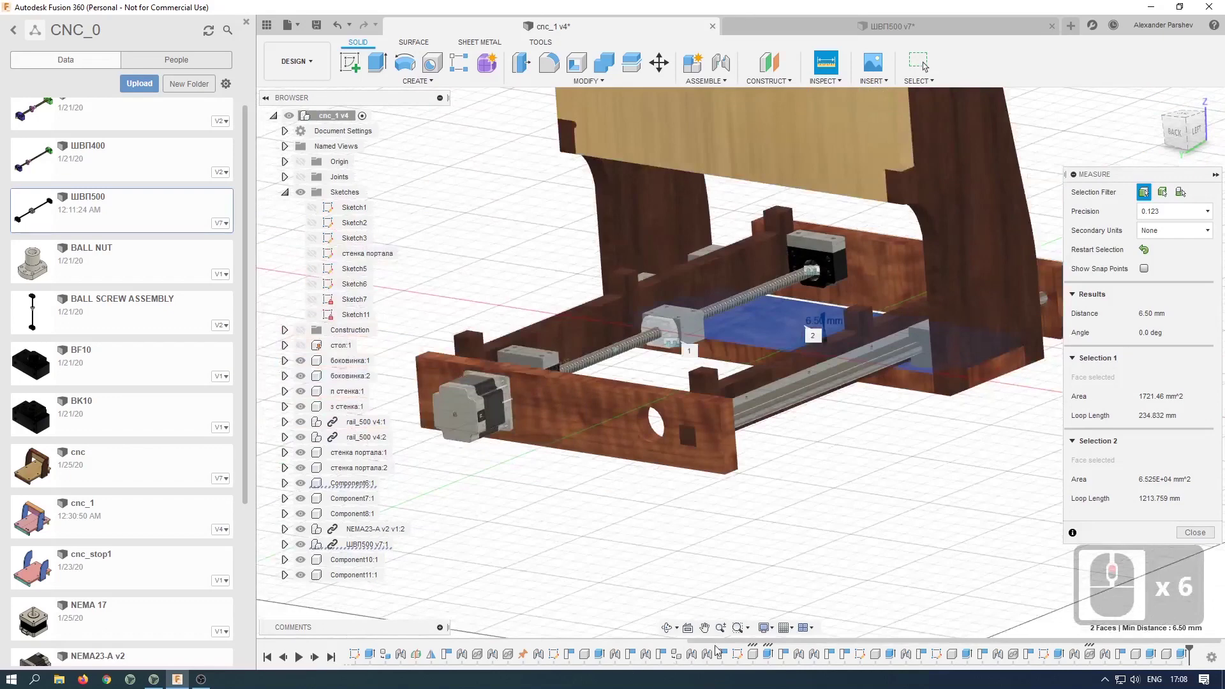
{"action": "right_click", "coordinate": [359, 255]}
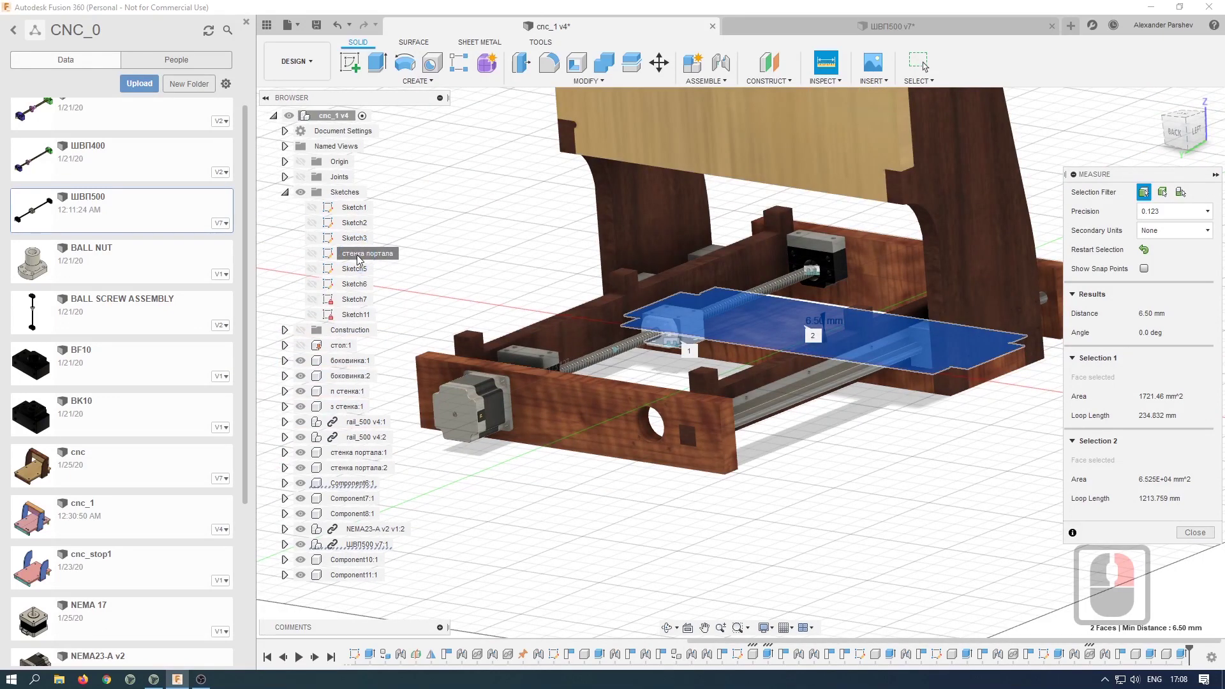
{"action": "left_click", "coordinate": [1195, 532]}
{"action": "left_click", "coordinate": [451, 338]}
{"action": "right_click", "coordinate": [365, 255]}
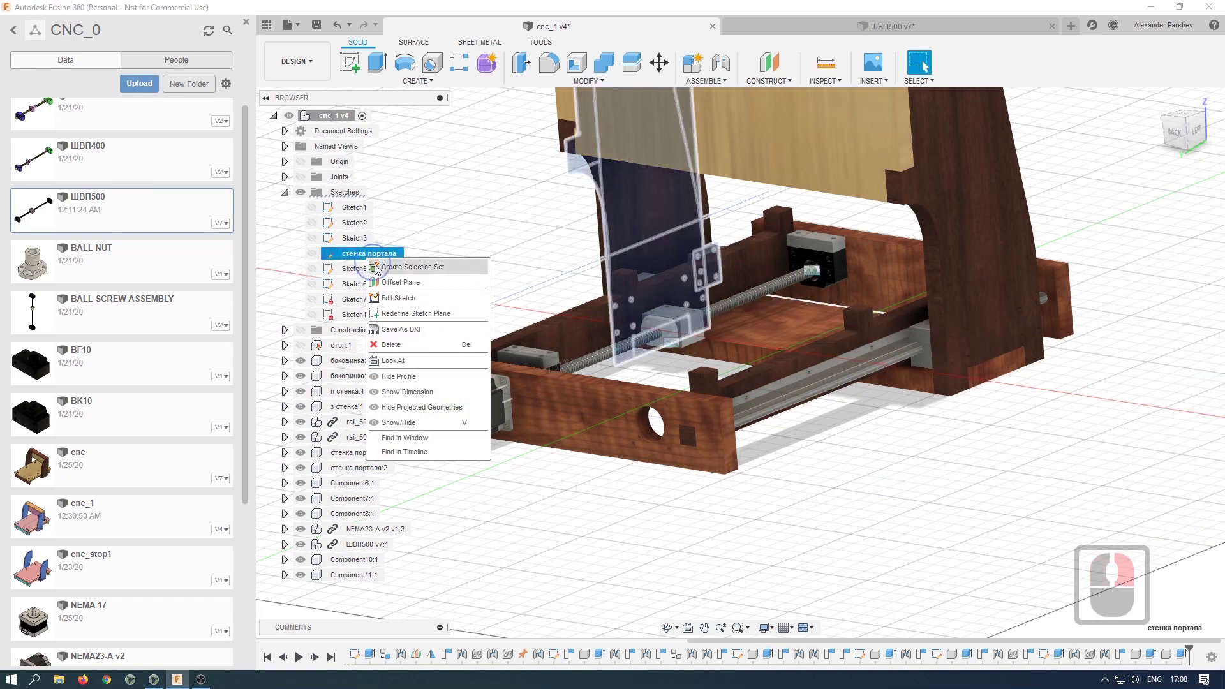
{"action": "left_click", "coordinate": [401, 298]}
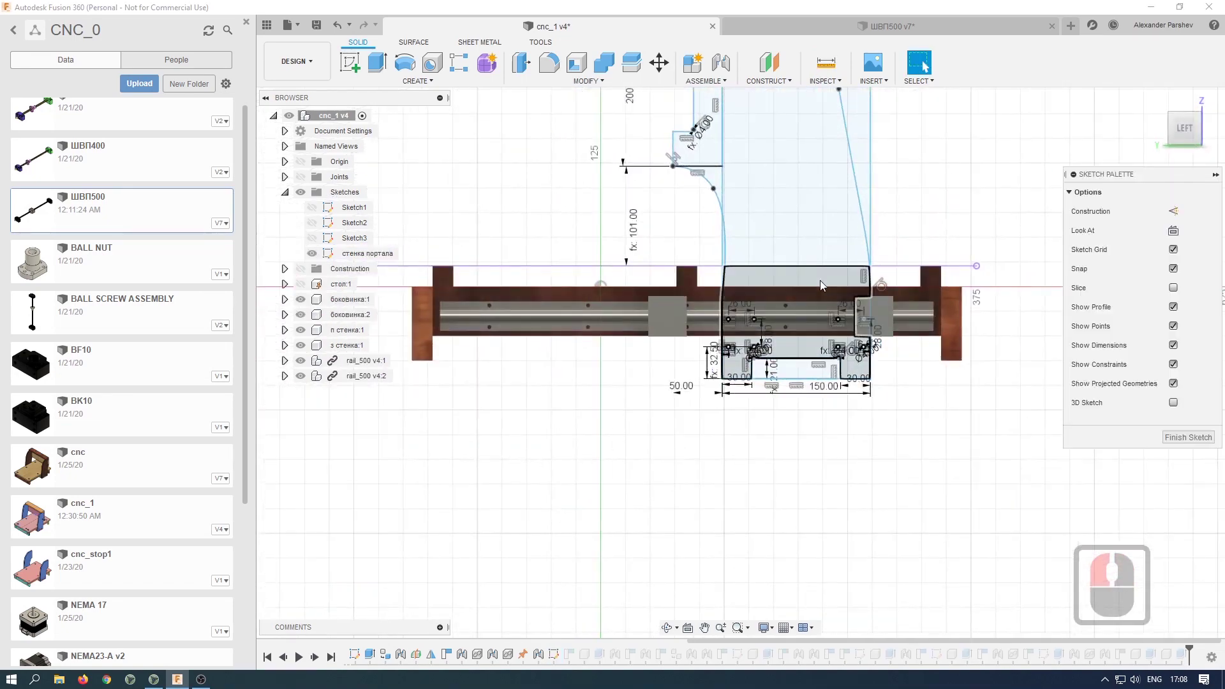
- Set the vertical dimension from the wall's bottom edge to the lower row of holes to fan + 11 mm and finish the sketch
{"action": "scroll", "coordinate": [806, 299], "scroll_direction": "up", "scroll_amount": 5}
{"action": "scroll", "coordinate": [750, 423], "scroll_direction": "up", "scroll_amount": 6}
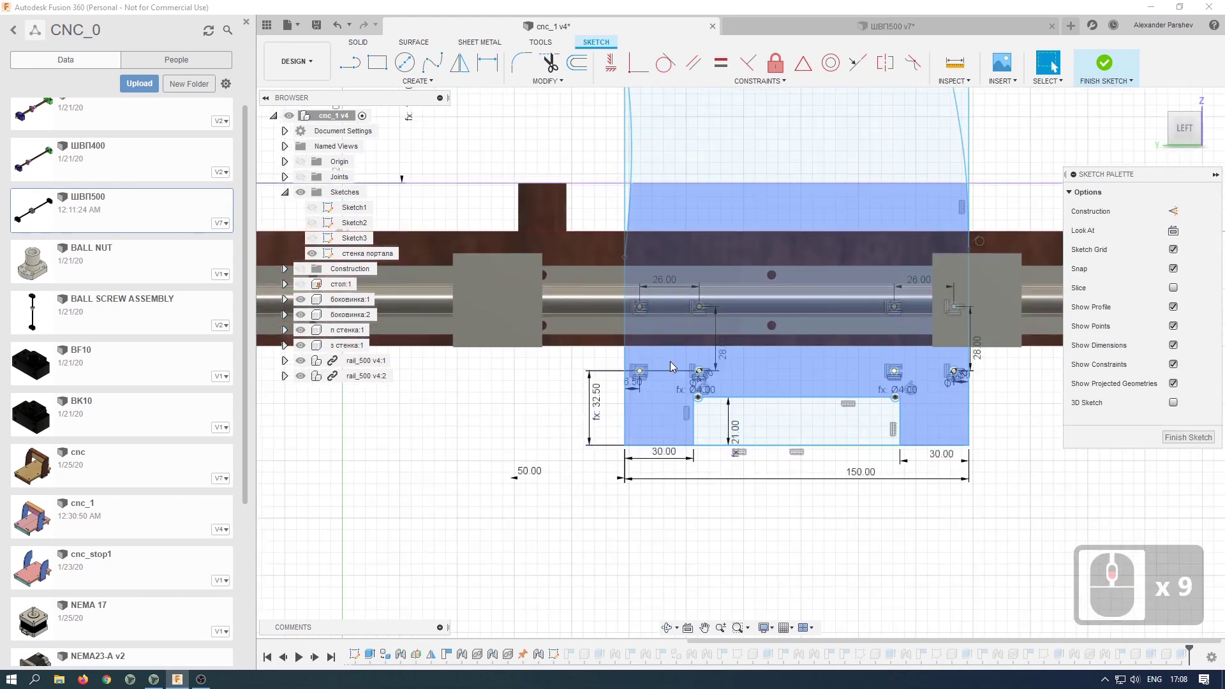
{"action": "double_click", "coordinate": [566, 418]}
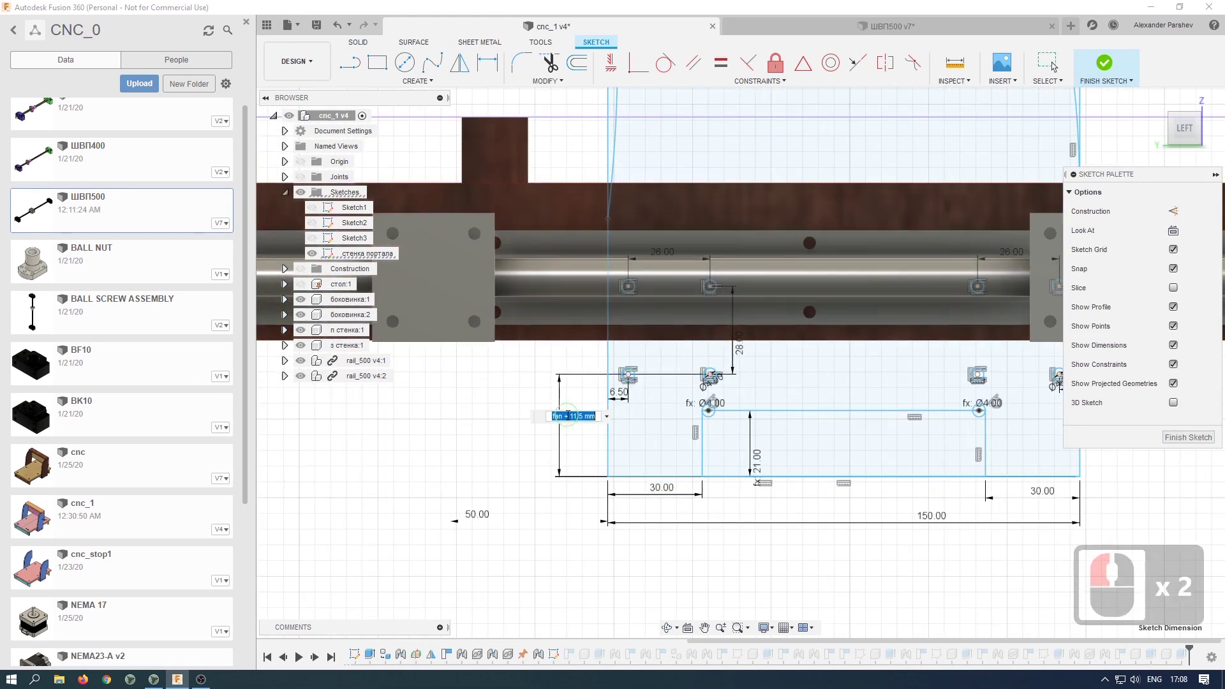
{"action": "left_click", "coordinate": [693, 490]}
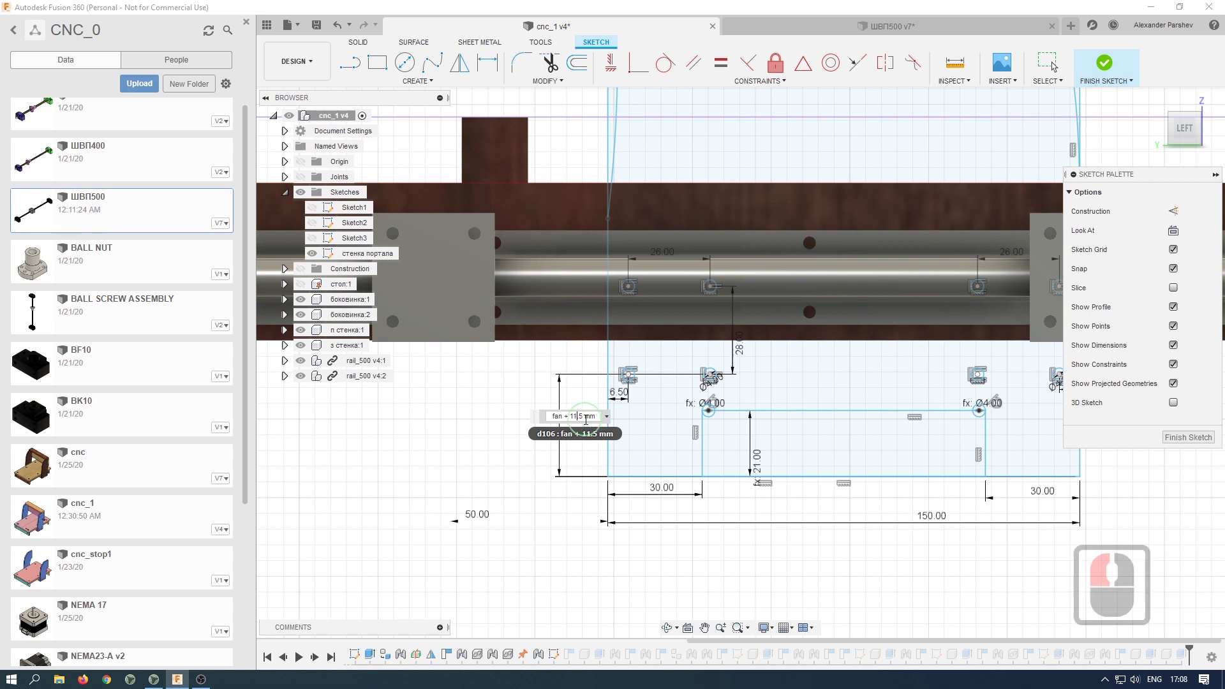
{"action": "key", "text": "Delete"}
{"action": "key", "text": "Delete"}
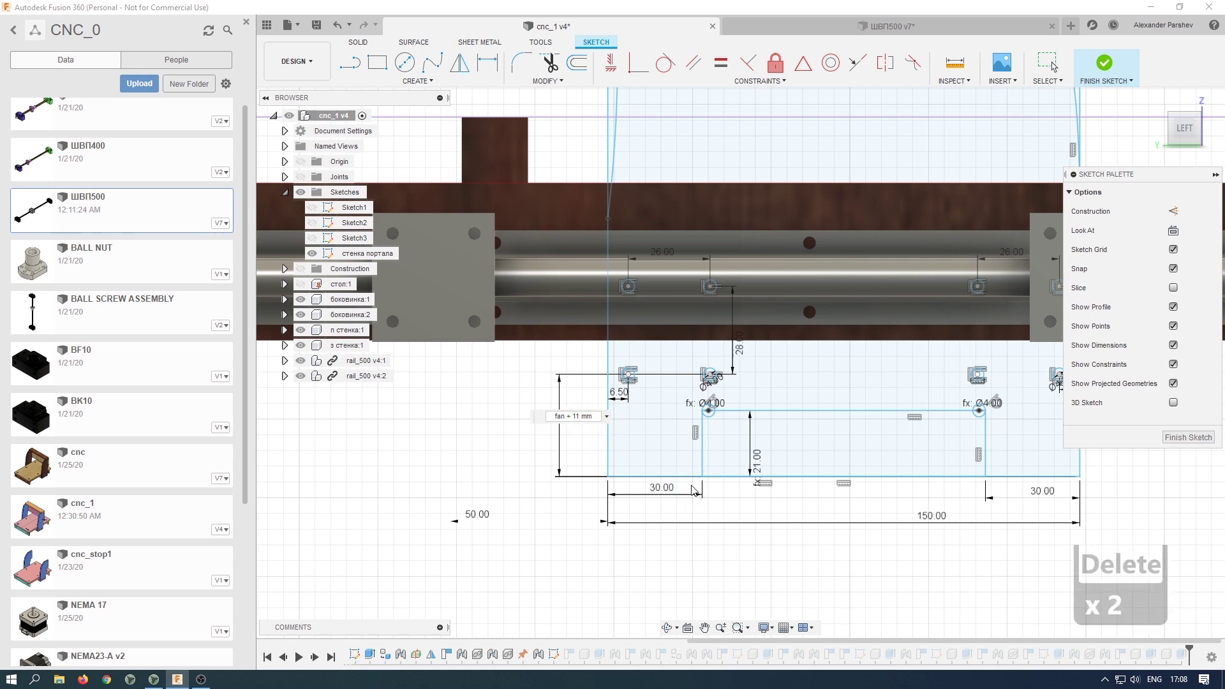
{"action": "key", "text": "Return"}
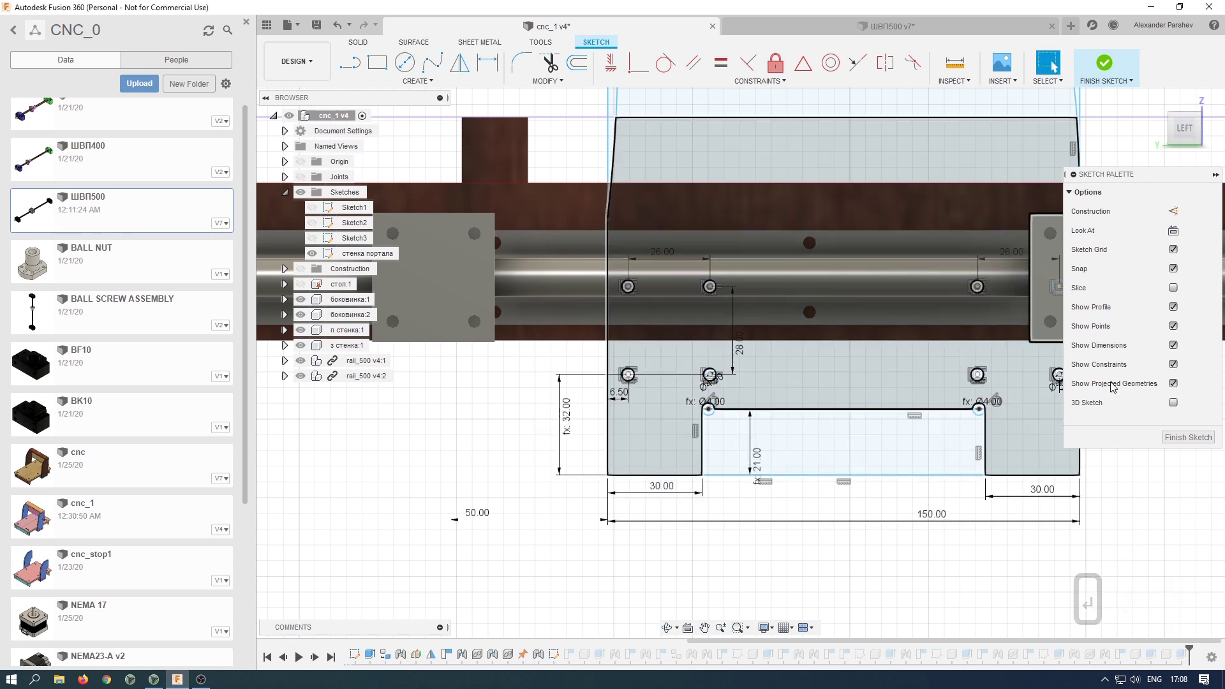
{"action": "left_click", "coordinate": [1185, 438]}
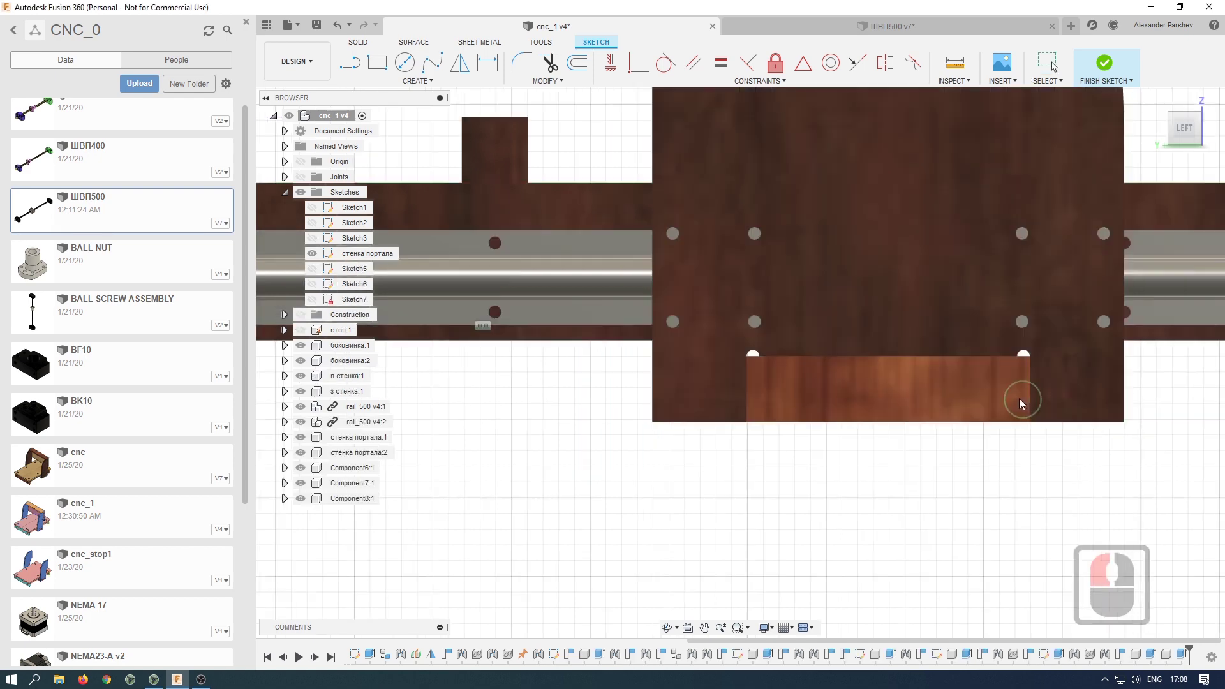
- Re-measure the distance between the ball nut housing's underside and the upper face of the portal's horizontal plate
{"action": "left_click_drag", "start_coordinate": [927, 384], "coordinate": [968, 384]}
{"action": "middle_click_drag", "start_coordinate": [968, 385], "coordinate": [1017, 357], "text": "shift"}
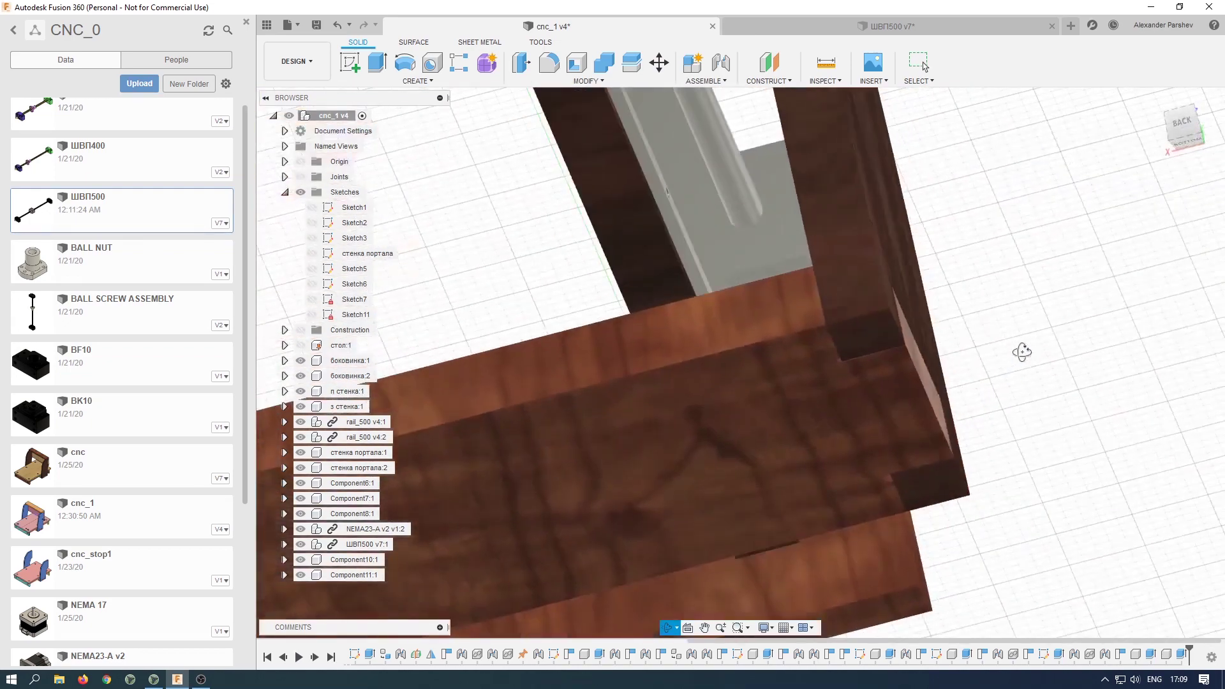
{"action": "scroll", "coordinate": [1017, 353], "scroll_direction": "down", "scroll_amount": 7}
{"action": "scroll", "coordinate": [807, 421], "scroll_direction": "down", "scroll_amount": 6}
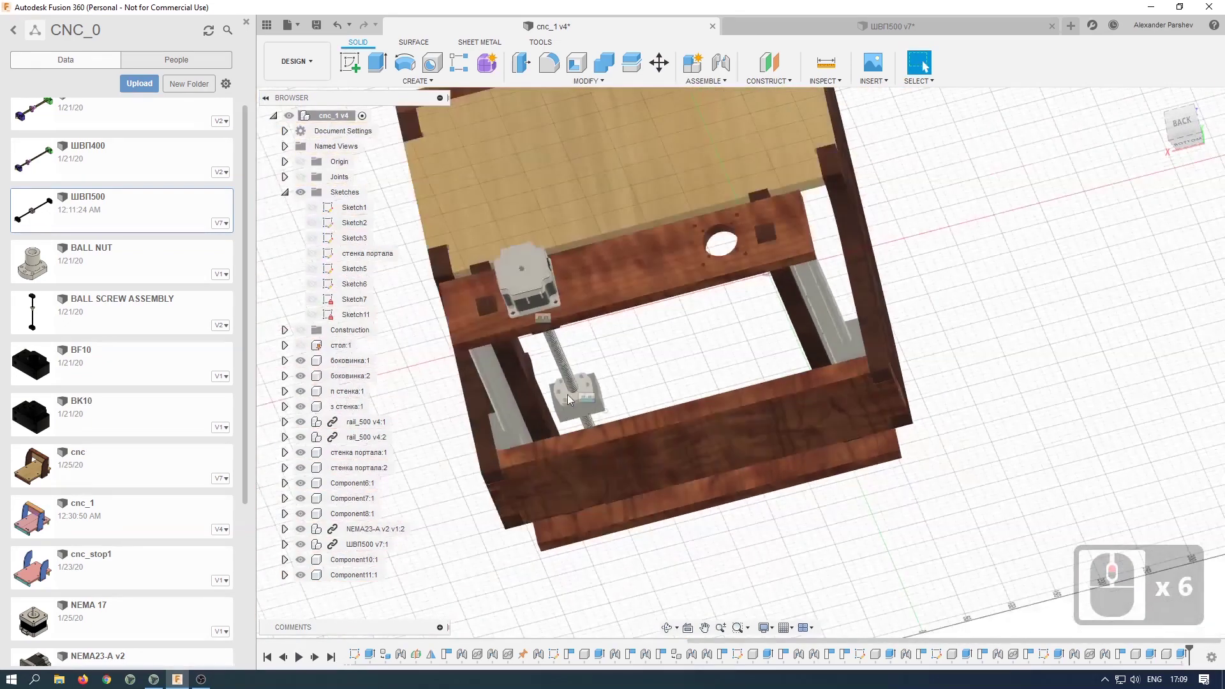
{"action": "scroll", "coordinate": [568, 403], "scroll_direction": "up", "scroll_amount": 11}
{"action": "left_click", "coordinate": [826, 63]}
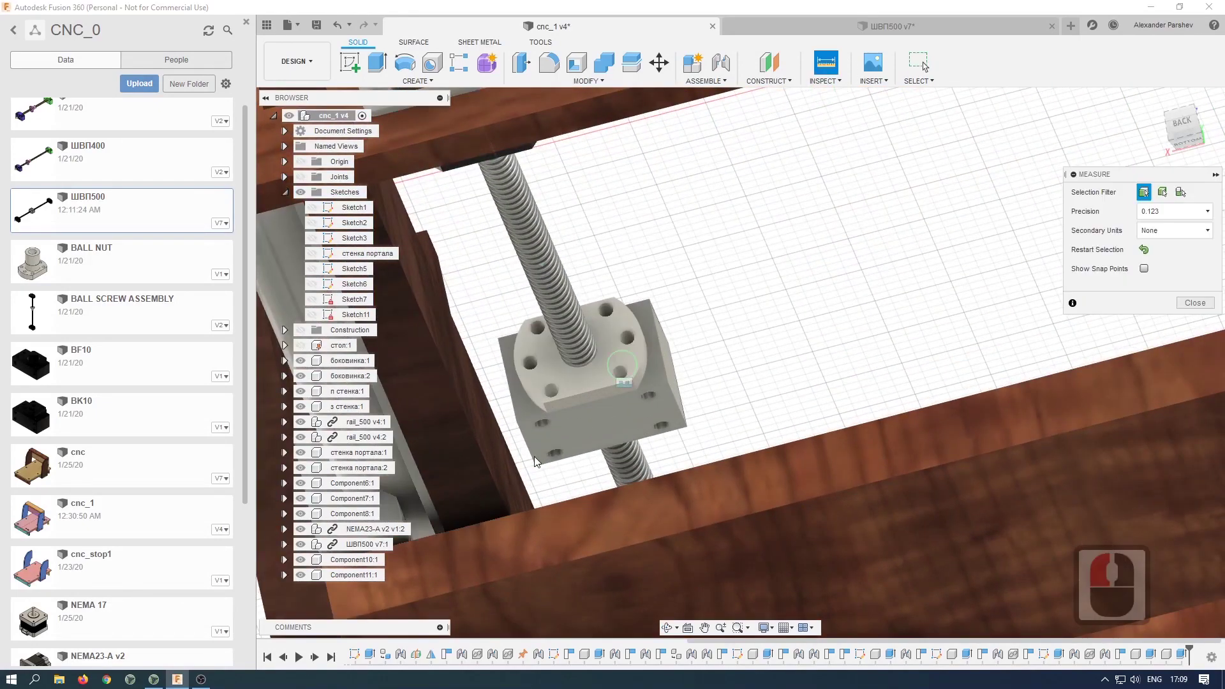
{"action": "left_click", "coordinate": [587, 424]}
{"action": "middle_click_drag", "start_coordinate": [763, 348], "coordinate": [906, 262], "text": "shift"}
{"action": "left_click", "coordinate": [875, 265]}
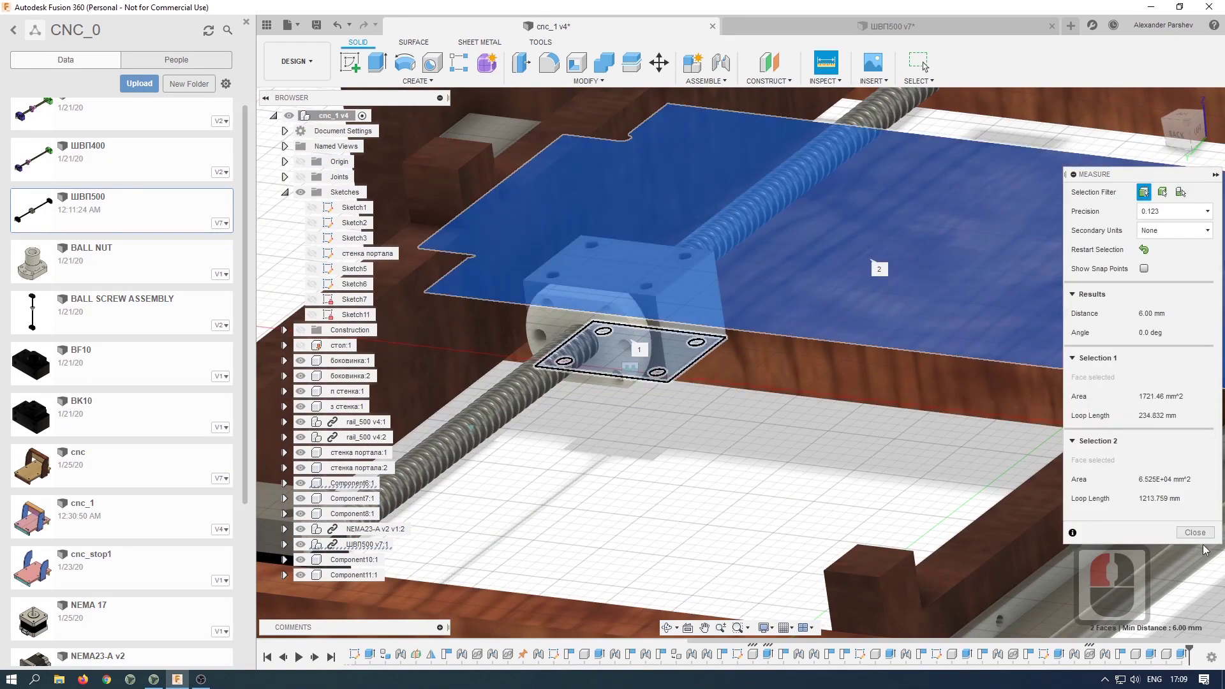
{"action": "left_click", "coordinate": [1195, 532]}
- Extrude the underside face of the ball nut housing 6 mm as a new component to form a spacer
{"action": "middle_click_drag", "start_coordinate": [755, 447], "coordinate": [699, 317], "text": "shift"}
{"action": "key", "text": "e"}
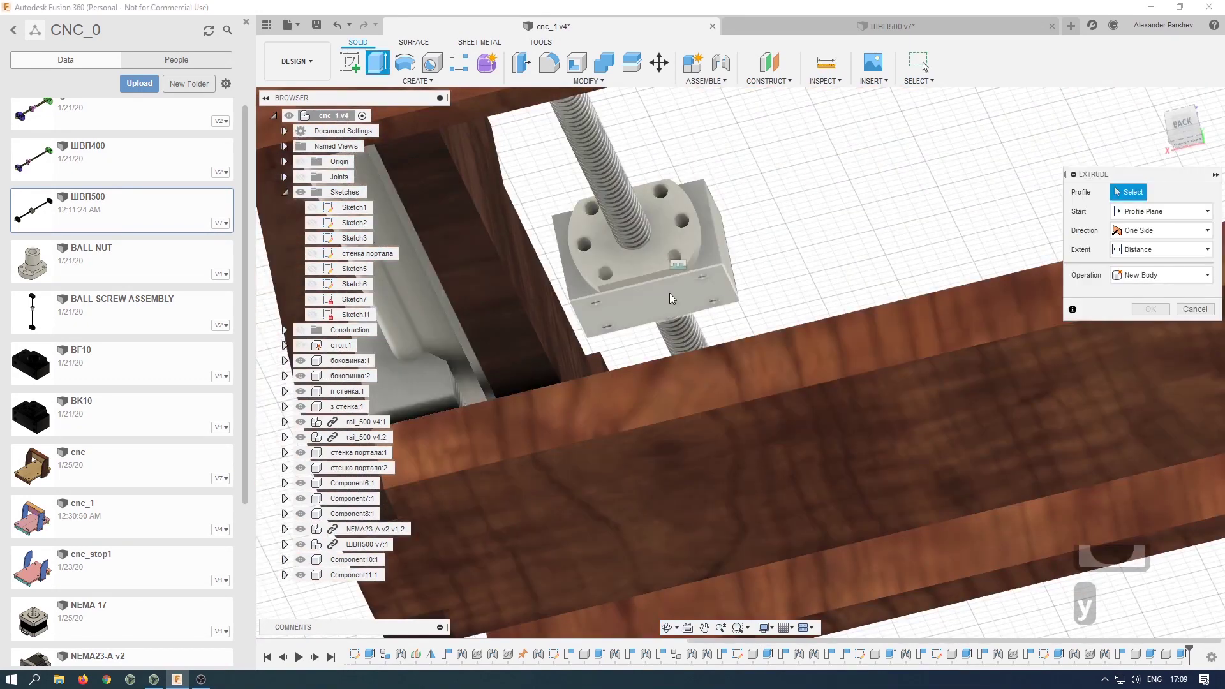
{"action": "left_click", "coordinate": [669, 300]}
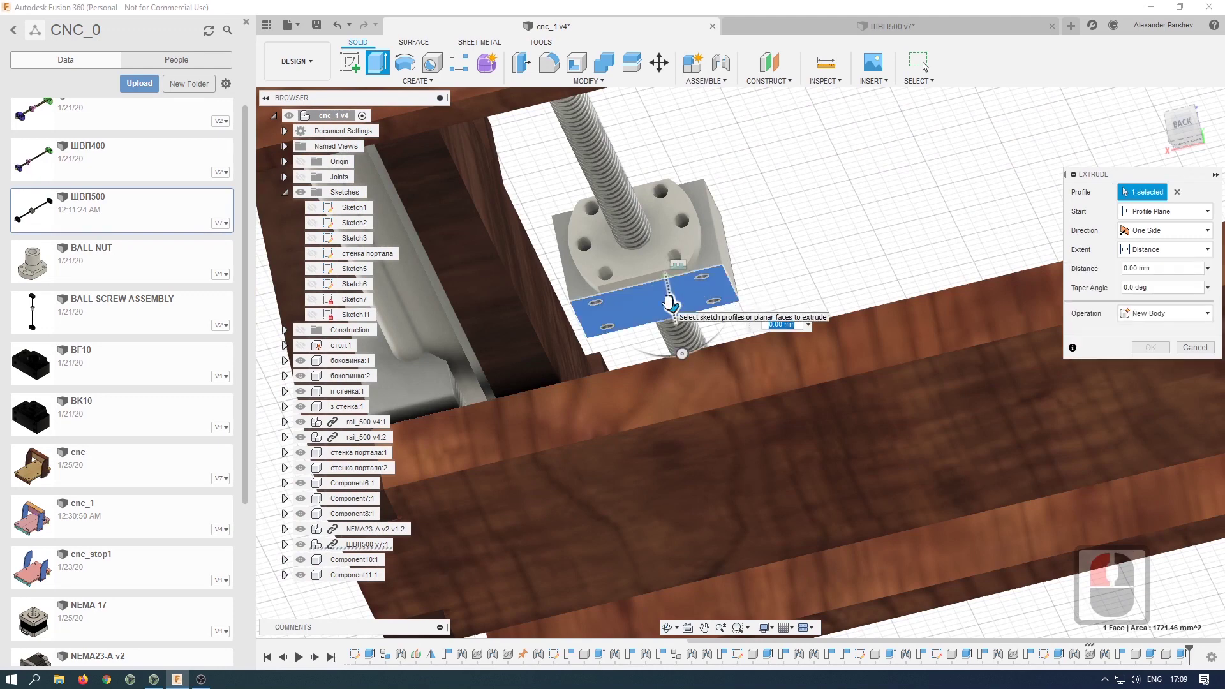
{"action": "type", "text": "6"}
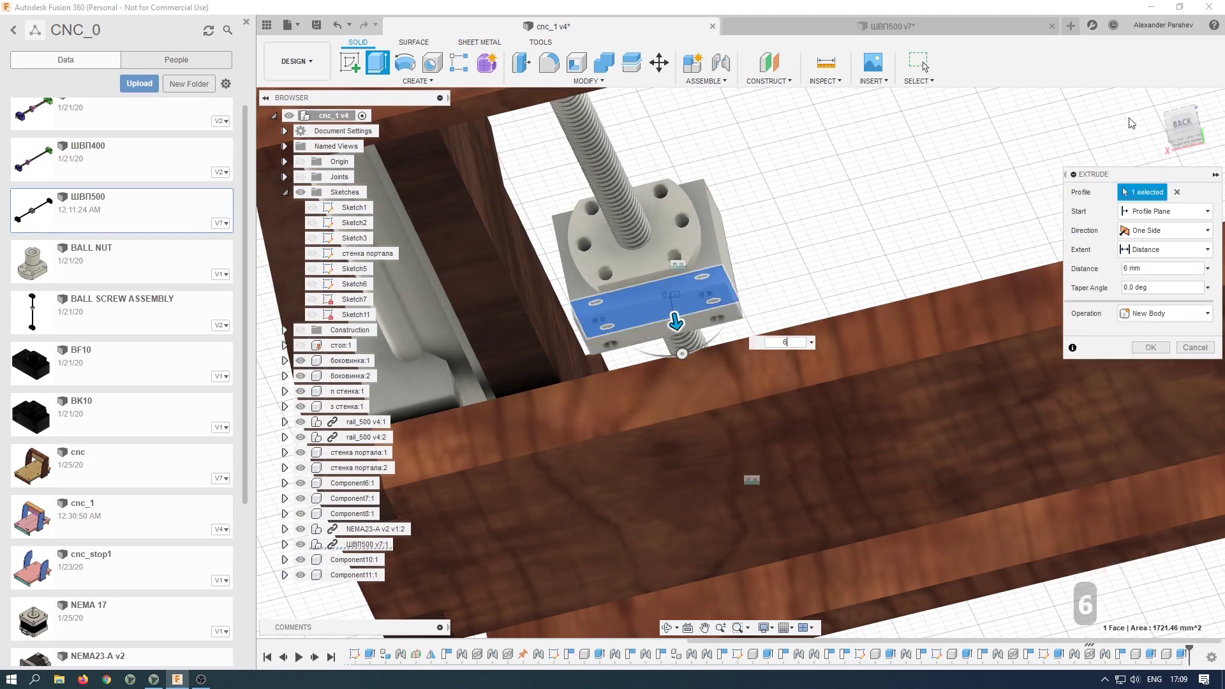
{"action": "left_click", "coordinate": [1163, 314]}
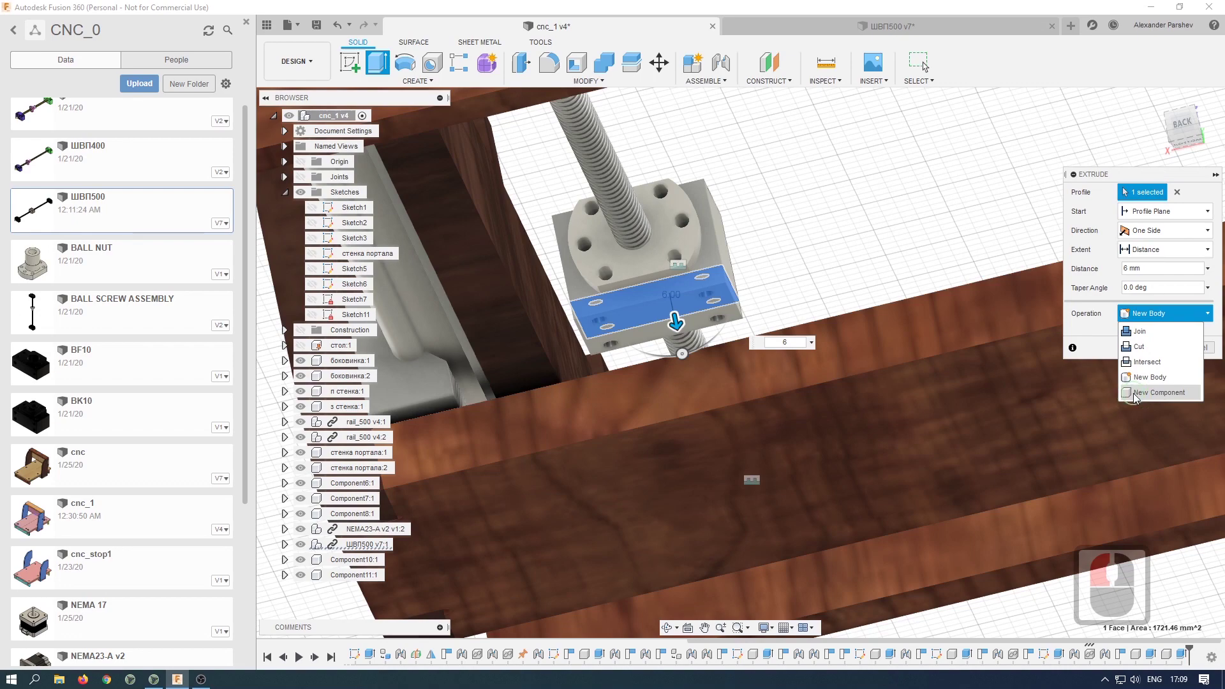
{"action": "left_click", "coordinate": [1135, 393]}
{"action": "left_click", "coordinate": [1150, 347]}
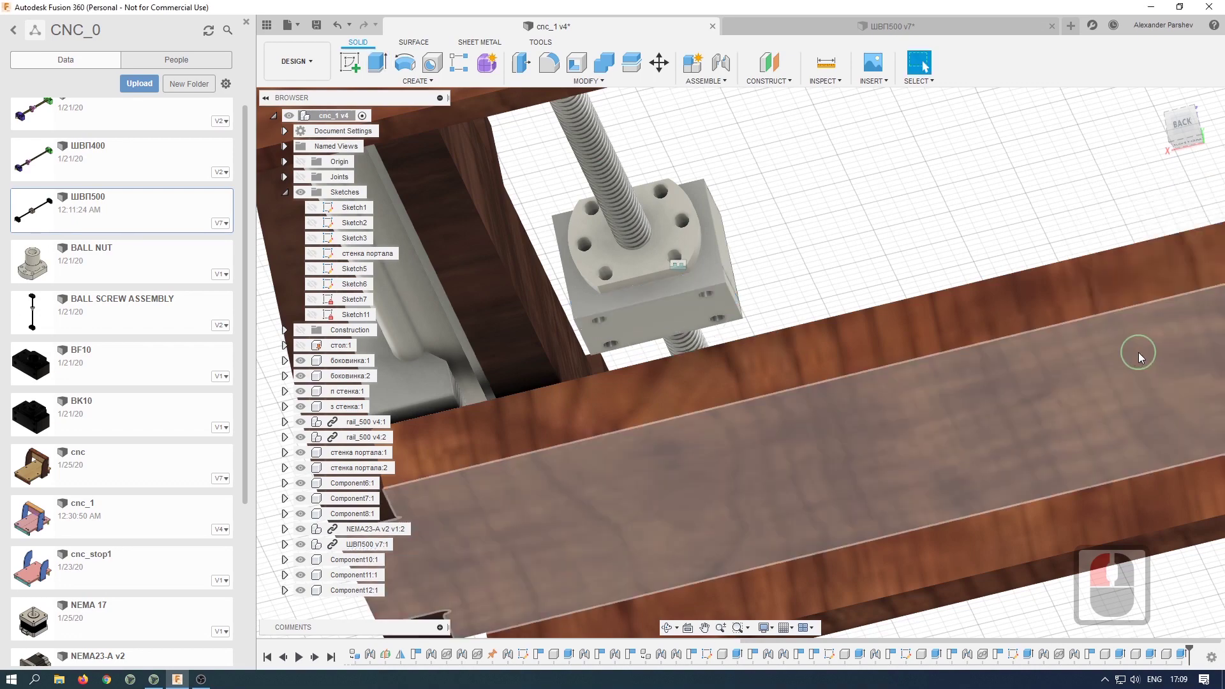
- Turn on component color cycling and inspect the new spacer between the ball nut housing and the portal plate
{"action": "key", "text": "t"}
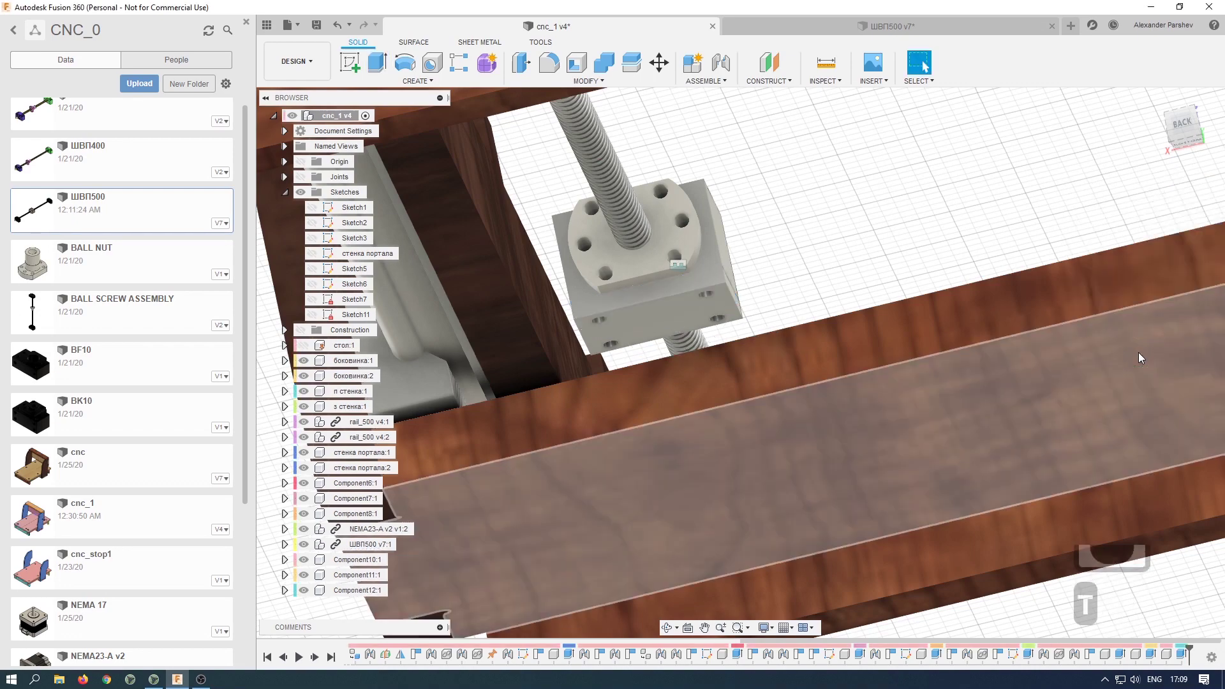
{"action": "middle_click_drag", "start_coordinate": [890, 304], "coordinate": [857, 300], "text": "shift"}
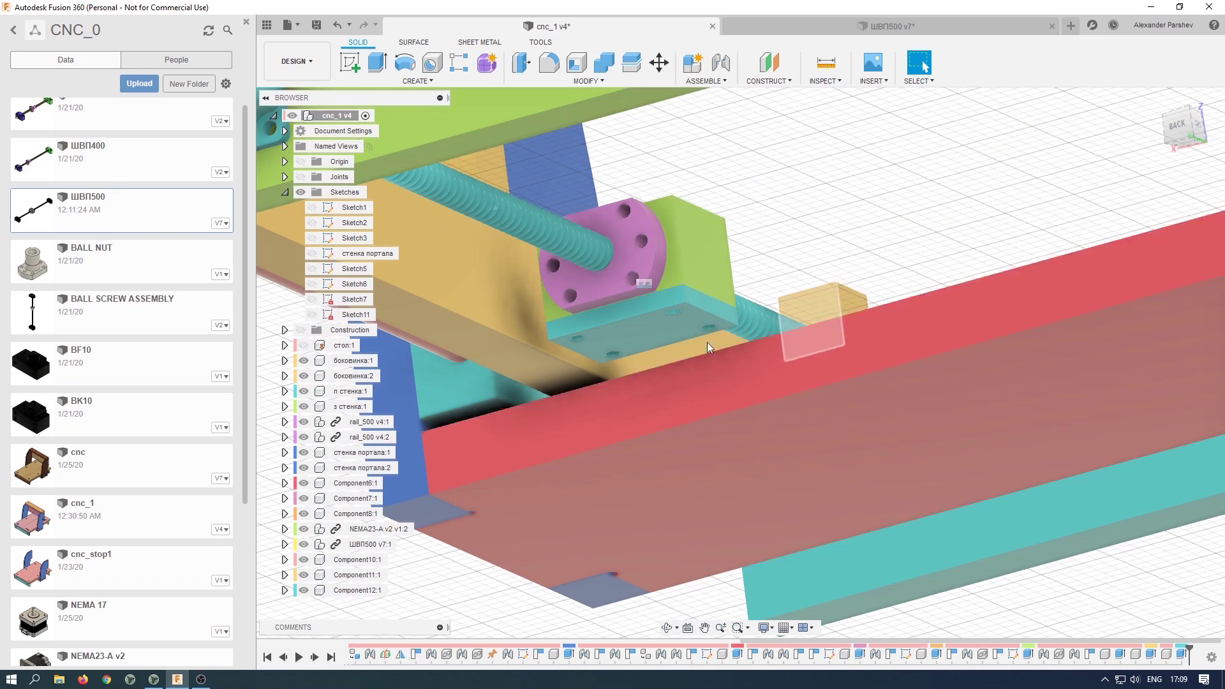
{"action": "middle_click_drag", "start_coordinate": [817, 281], "coordinate": [843, 246], "text": "shift"}
{"action": "scroll", "coordinate": [843, 245], "scroll_direction": "down", "scroll_amount": 10}
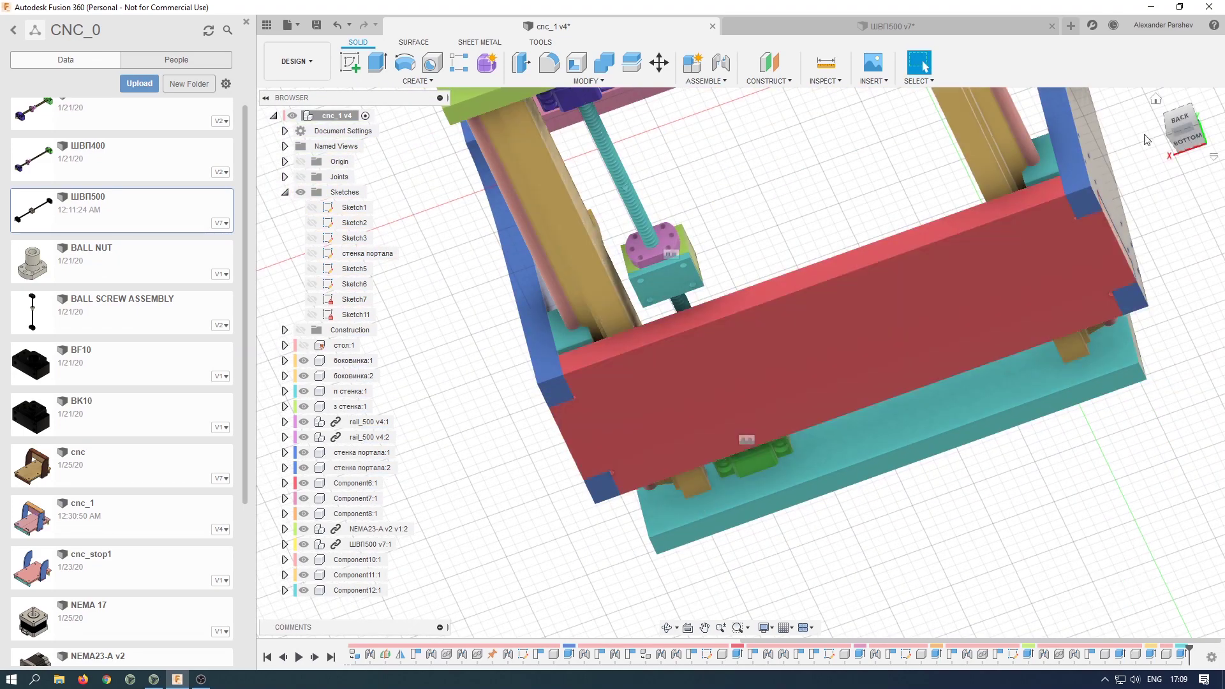
- With the portal slid toward the motor end and its position captured, start a sketch on the underside of its horizontal plate
{"action": "left_click", "coordinate": [1155, 100]}
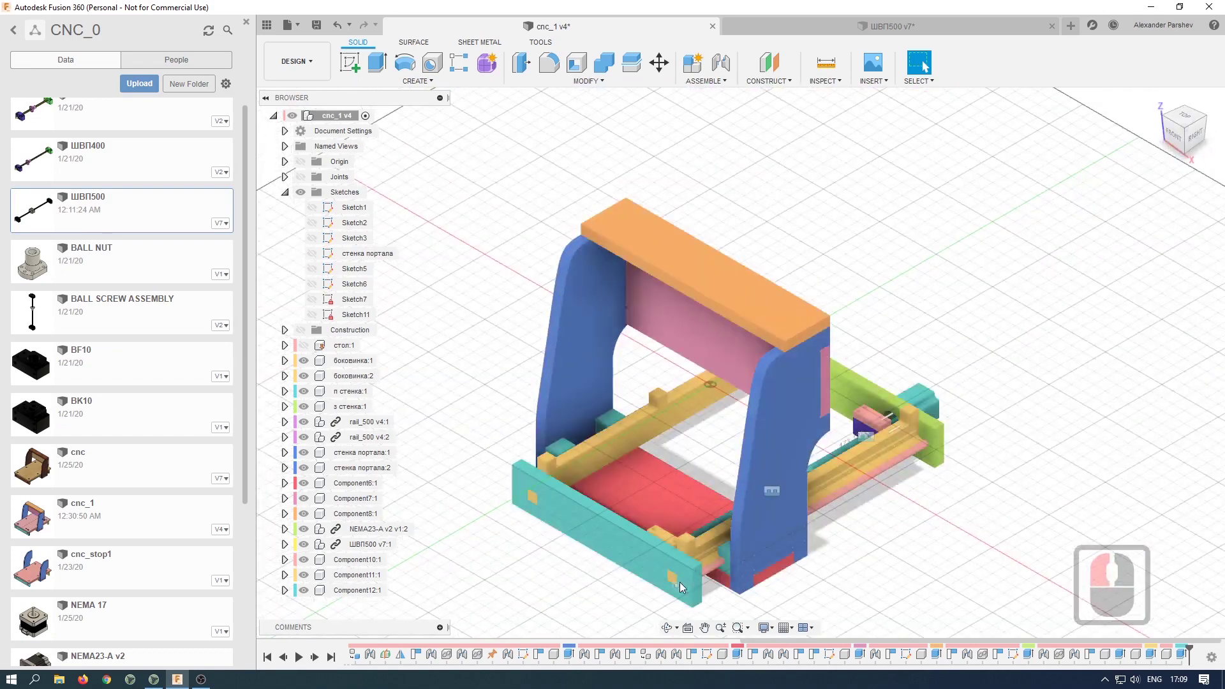
{"action": "mouse_move", "coordinate": [810, 435]}
{"action": "middle_mouse_down", "text": "shift"}
{"action": "mouse_move", "coordinate": [861, 406]}
{"action": "mouse_move", "coordinate": [845, 478]}
{"action": "mouse_move", "coordinate": [733, 361]}
{"action": "mouse_move", "coordinate": [723, 327]}
{"action": "middle_mouse_up", "text": "shift"}
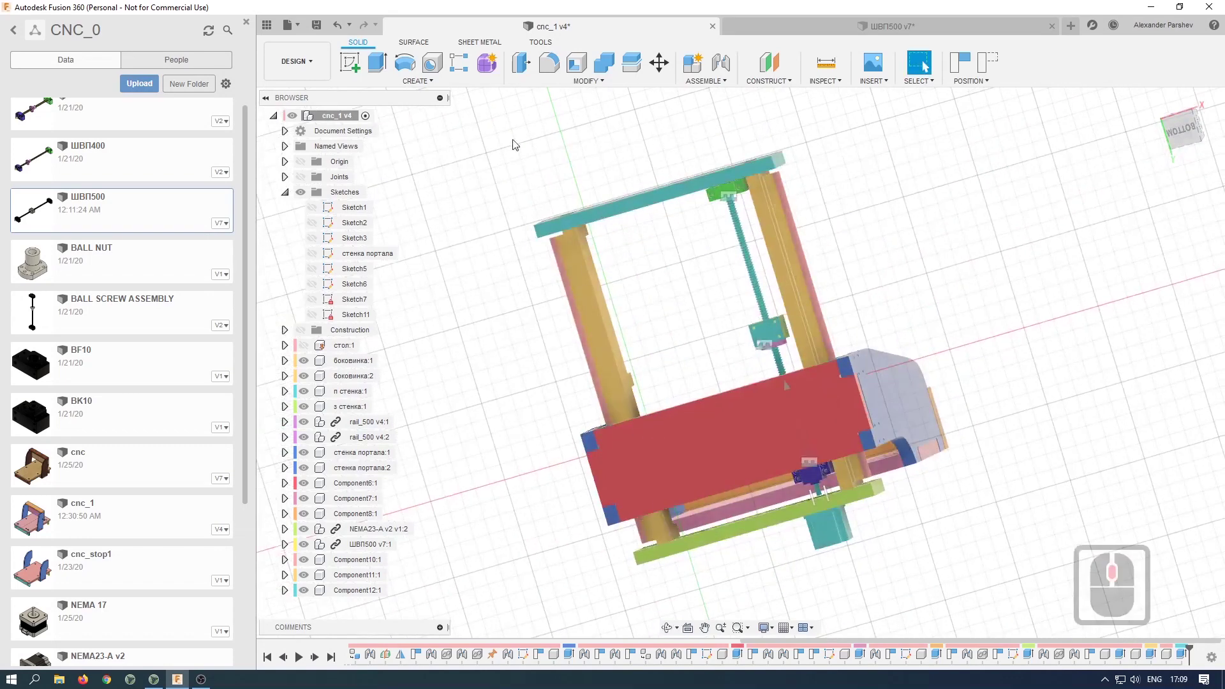
{"action": "left_click", "coordinate": [352, 63]}
{"action": "left_click", "coordinate": [746, 450]}
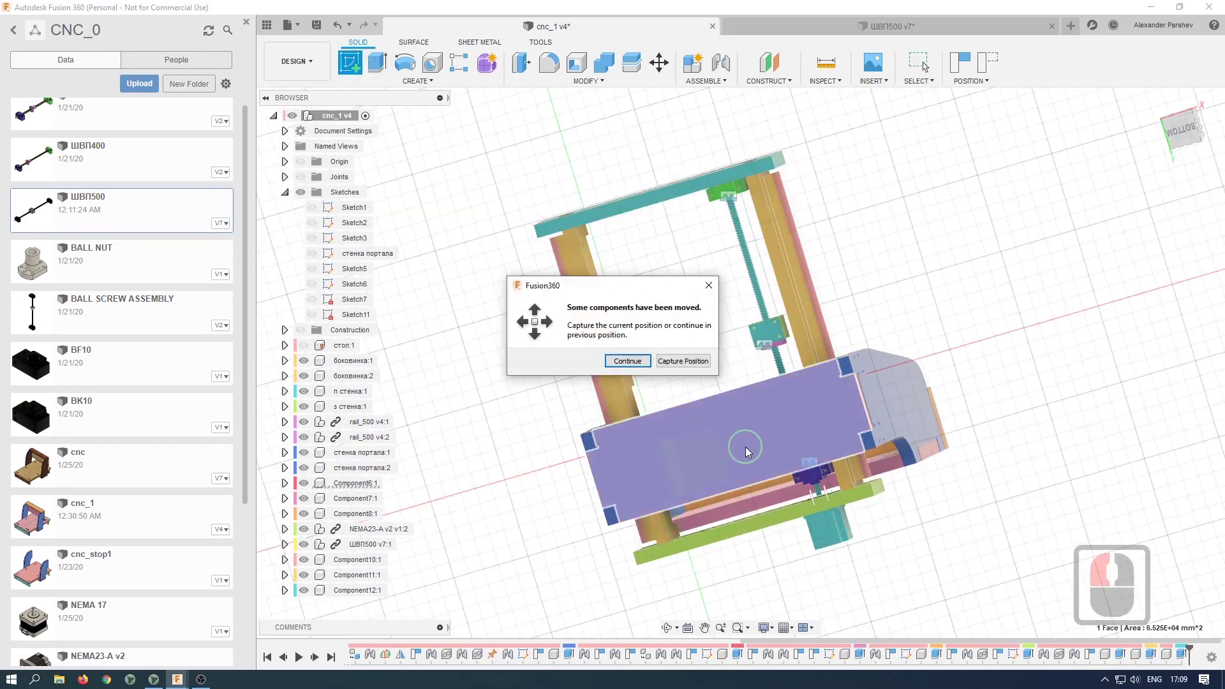
{"action": "left_click", "coordinate": [665, 361]}
{"action": "scroll", "coordinate": [775, 379], "scroll_direction": "up", "scroll_amount": 6}
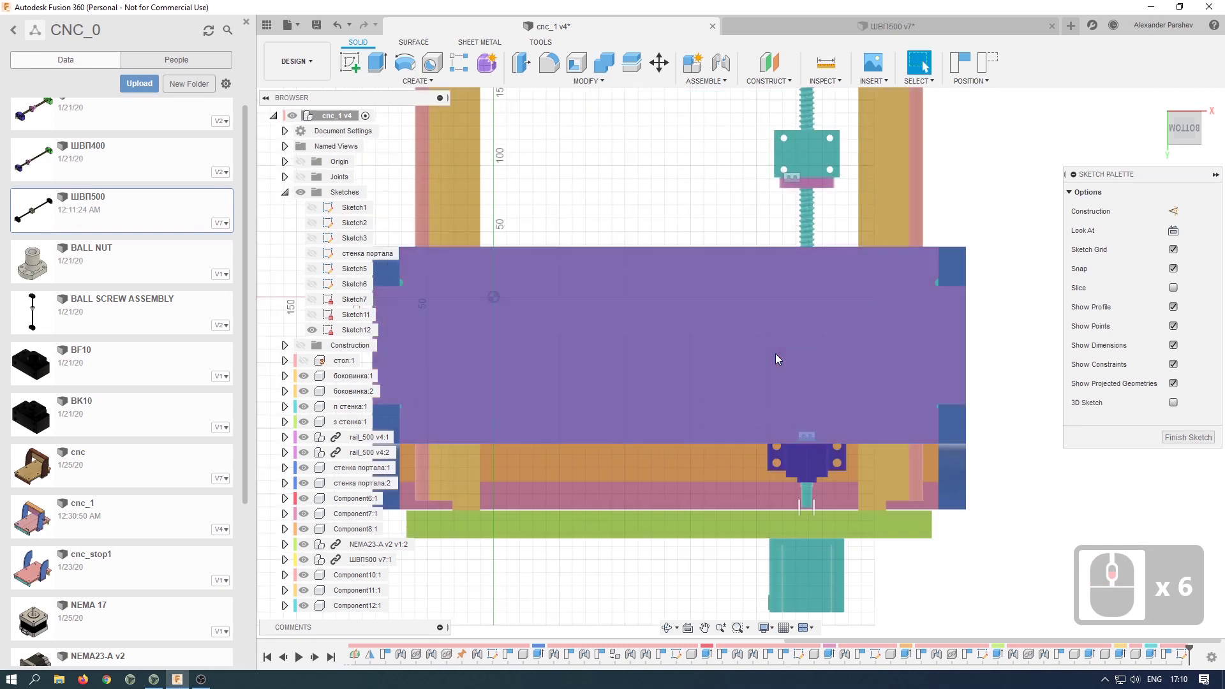
- Sketch a vertical construction line from the ball nut spacer down across the portal plate, parallel to the screw
{"action": "key", "text": "l"}
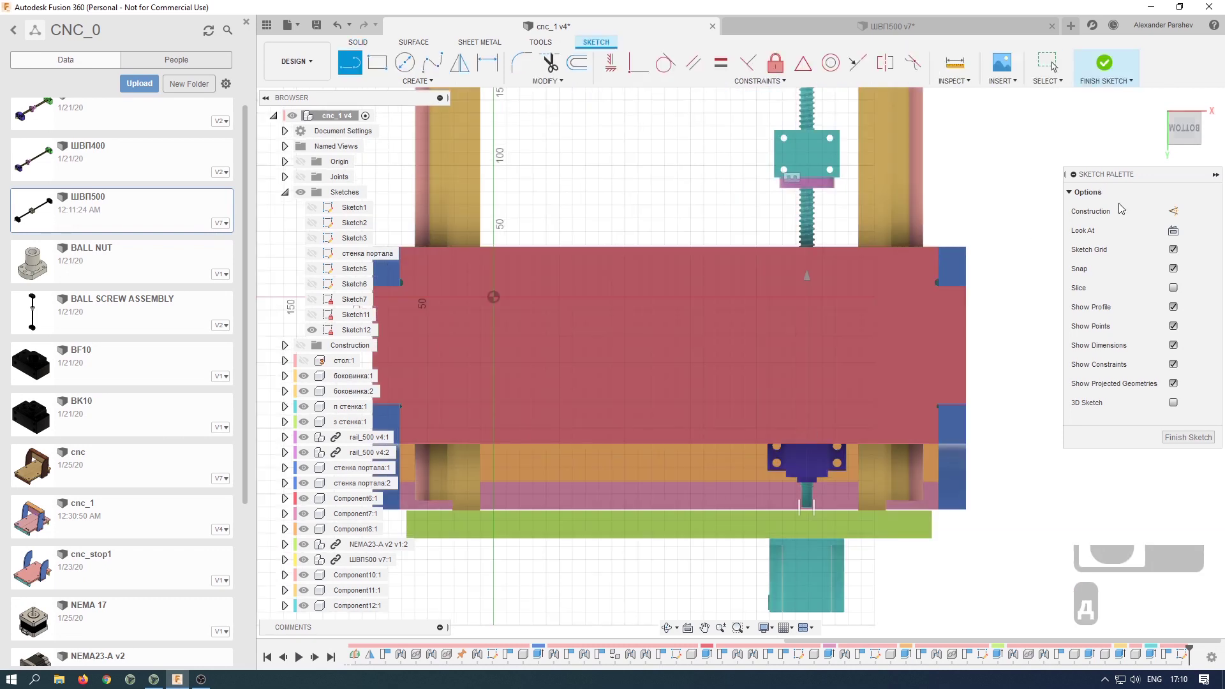
{"action": "left_click", "coordinate": [1174, 211]}
{"action": "left_click", "coordinate": [813, 149]}
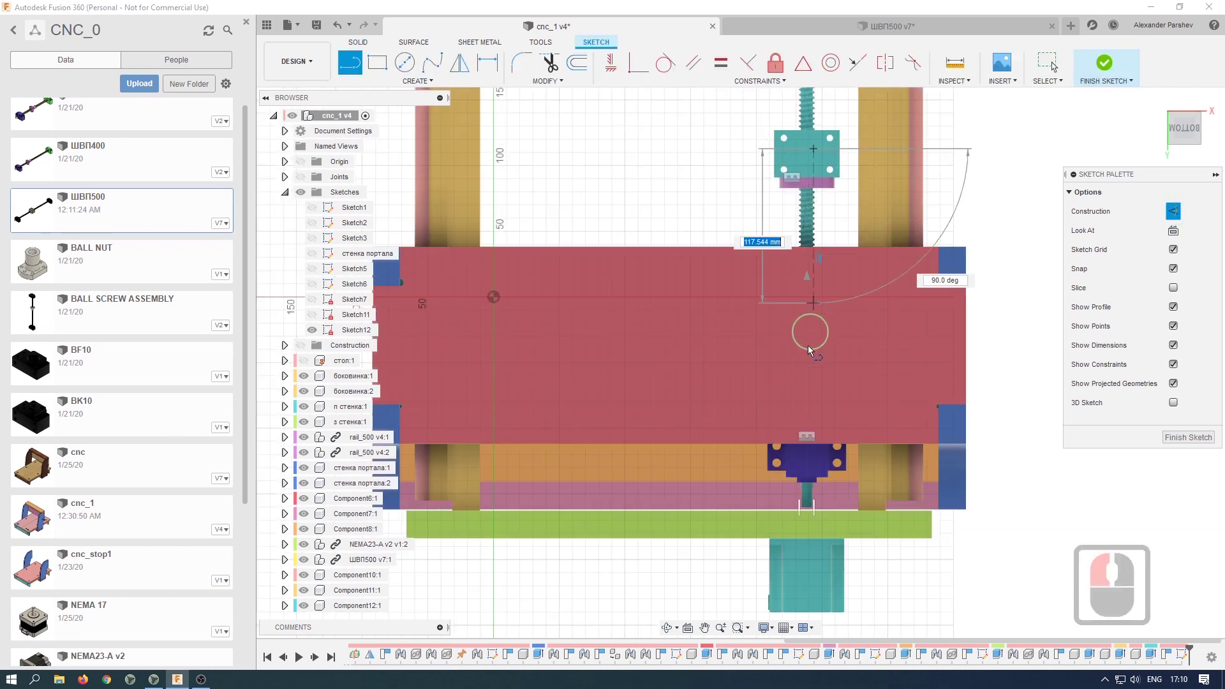
{"action": "left_click", "coordinate": [814, 388]}
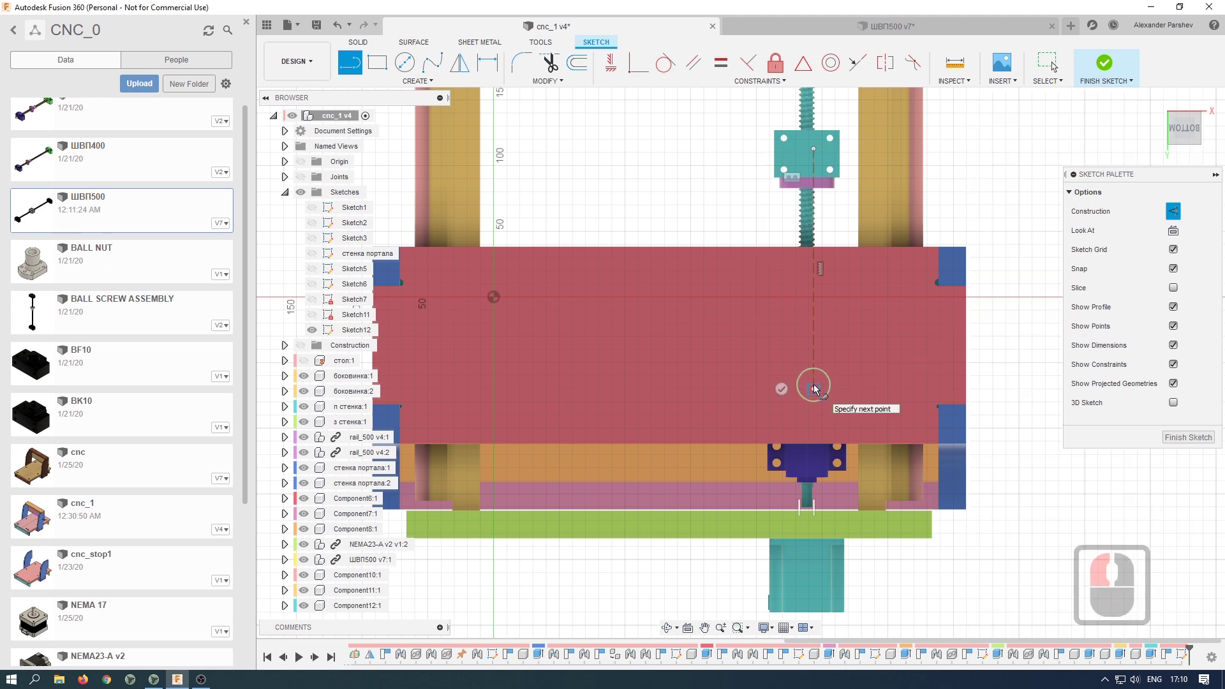
{"action": "left_click", "coordinate": [781, 388]}
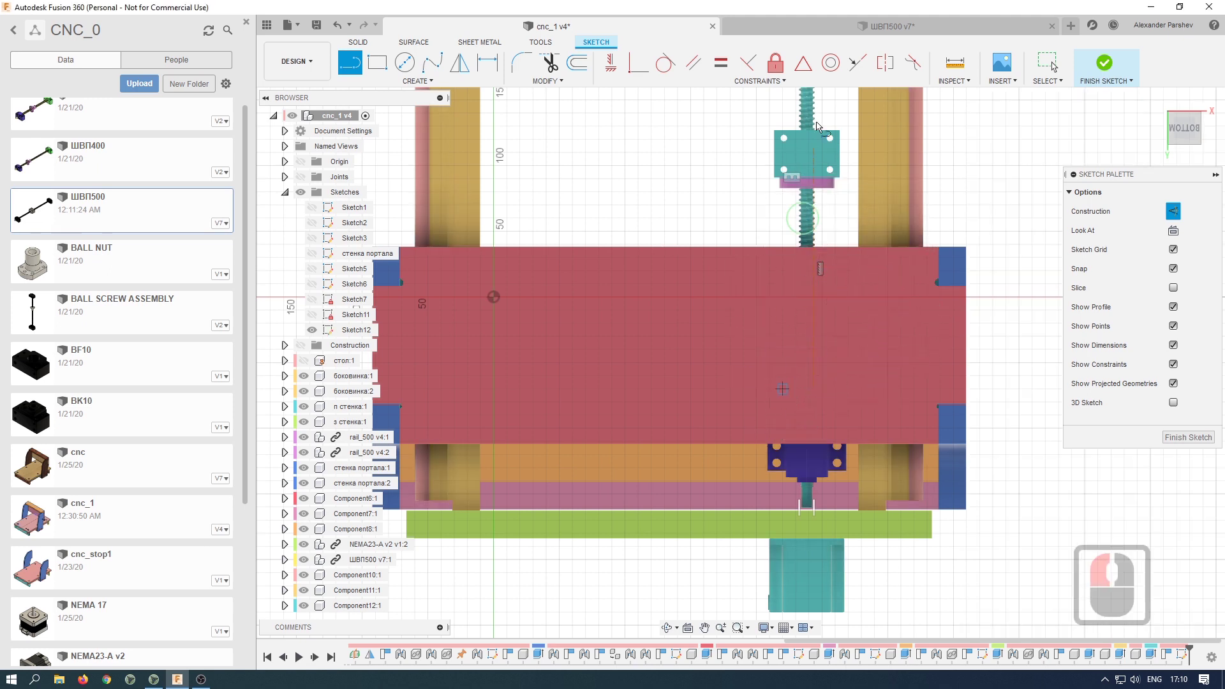
- Apply a symmetry constraint between the ball nut spacer's two long side edges, using the vertical construction line as the axis
{"action": "left_click", "coordinate": [883, 63]}
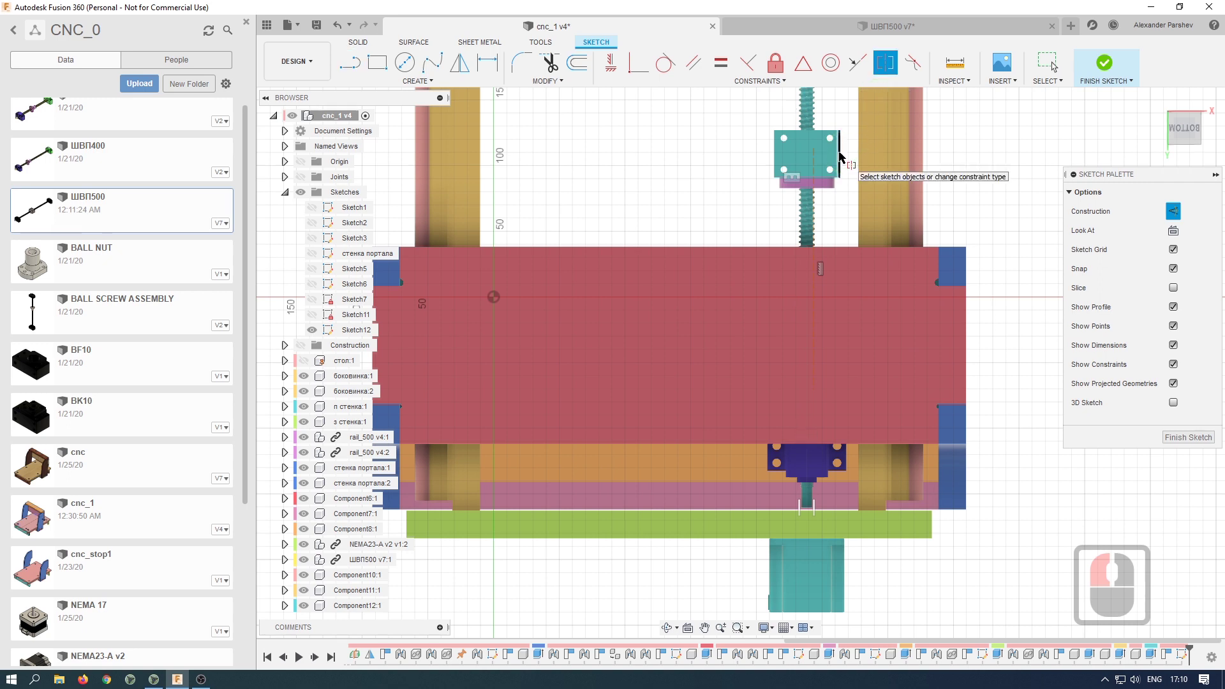
{"action": "left_click", "coordinate": [837, 153]}
{"action": "left_click", "coordinate": [774, 169]}
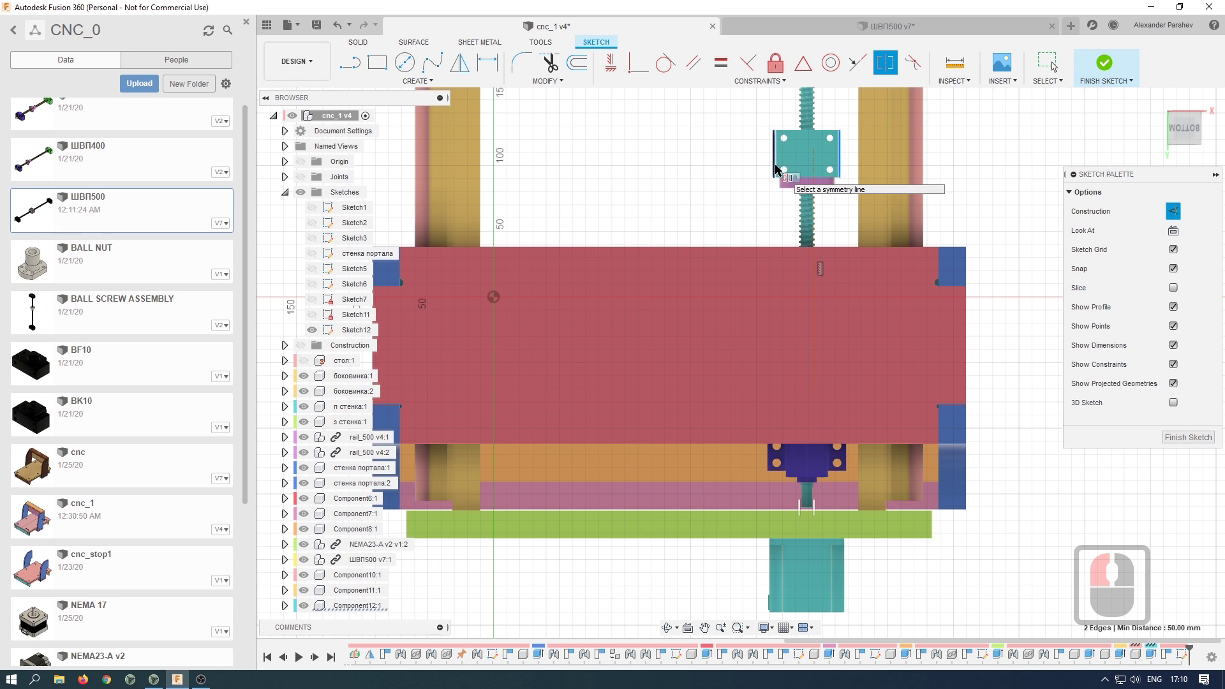
{"action": "left_click", "coordinate": [814, 167]}
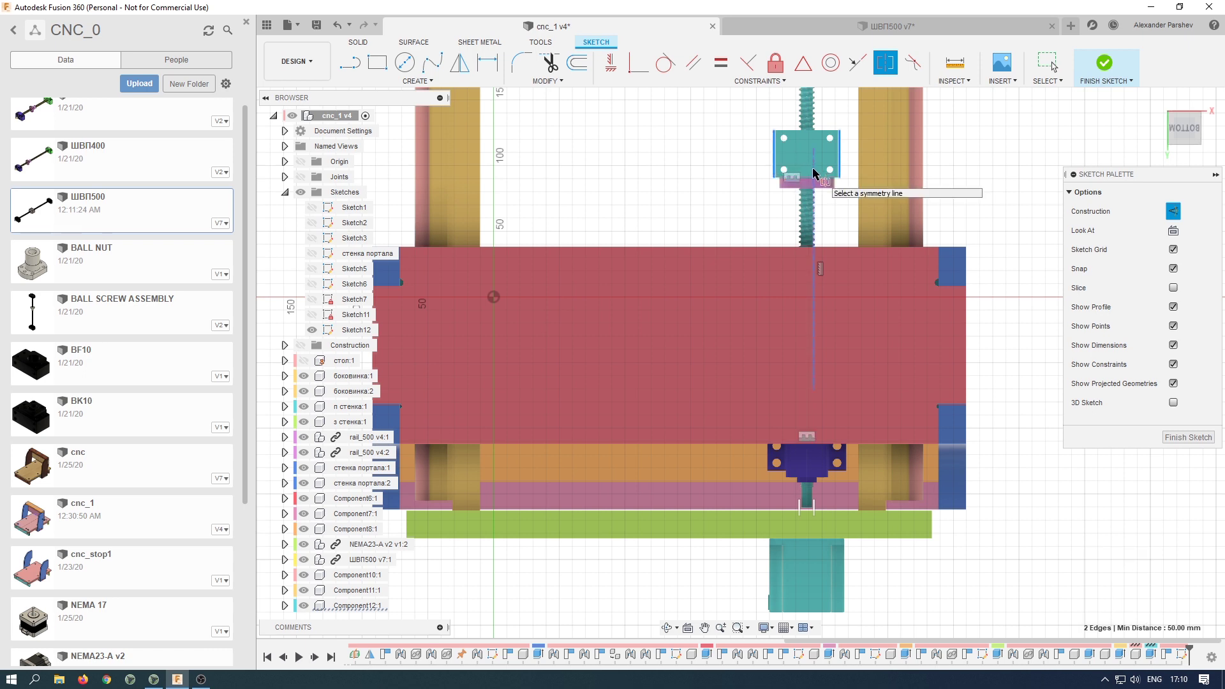
{"action": "left_click", "coordinate": [814, 169]}
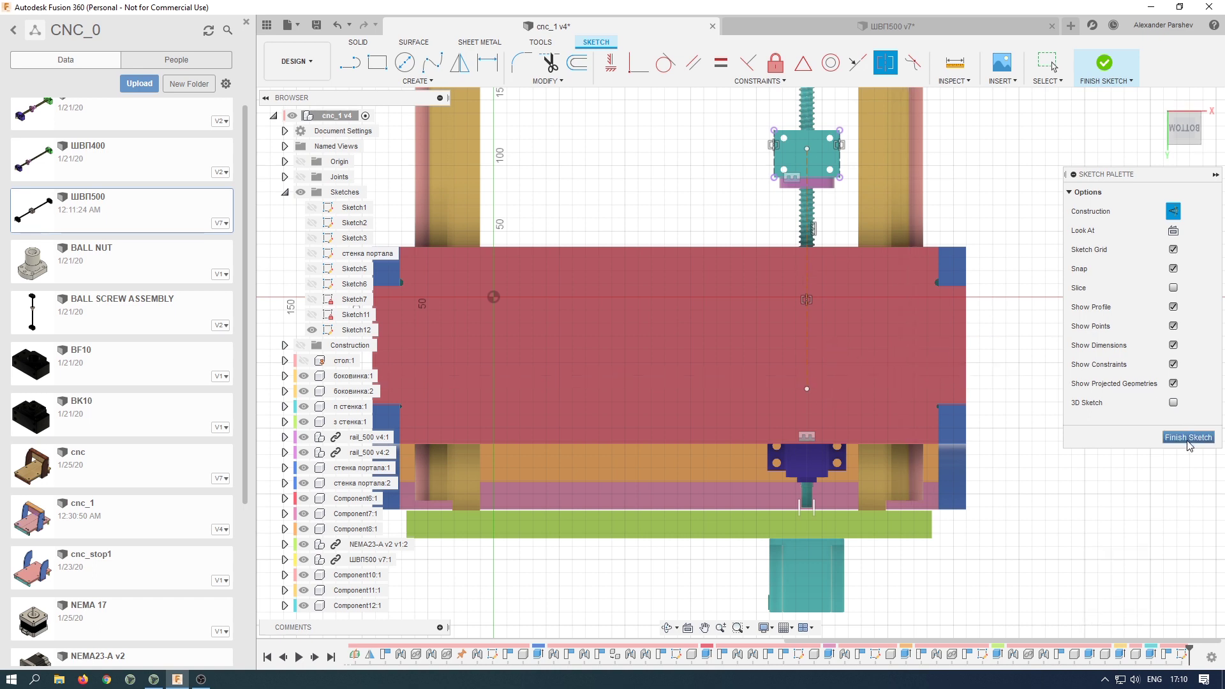
- With construction mode off, sketch two circles about 14 mm in diameter right of the construction line and a third one left of it
{"action": "key", "text": "c"}
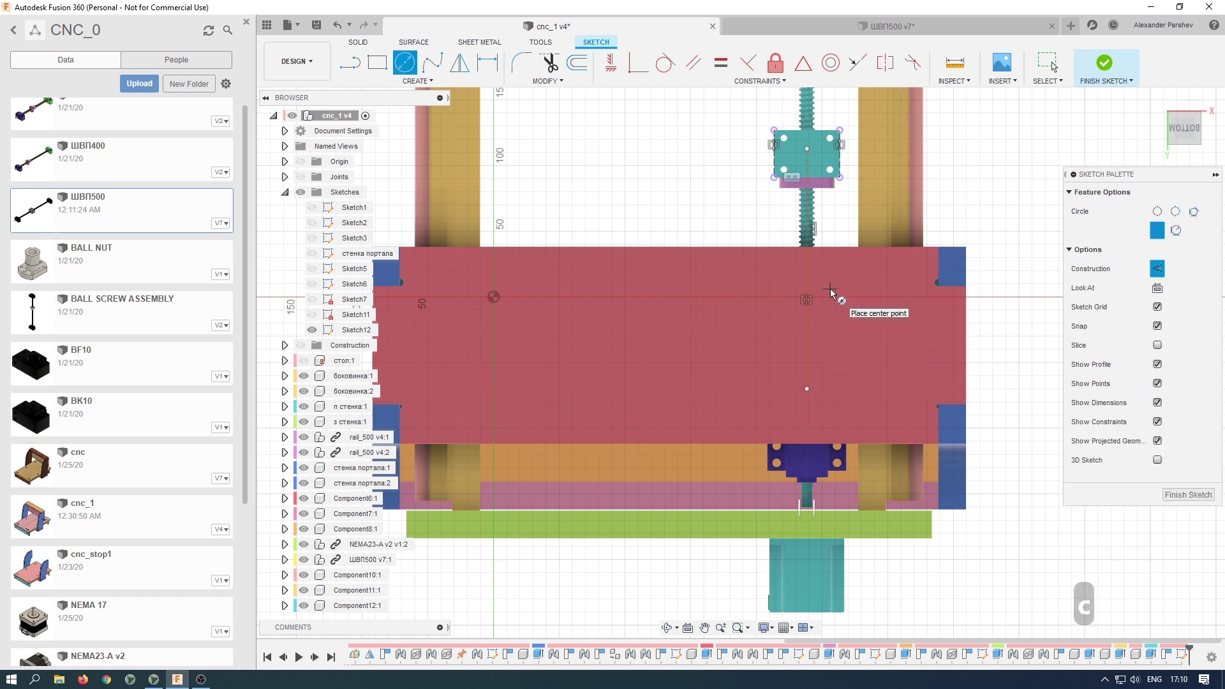
{"action": "left_click", "coordinate": [829, 289]}
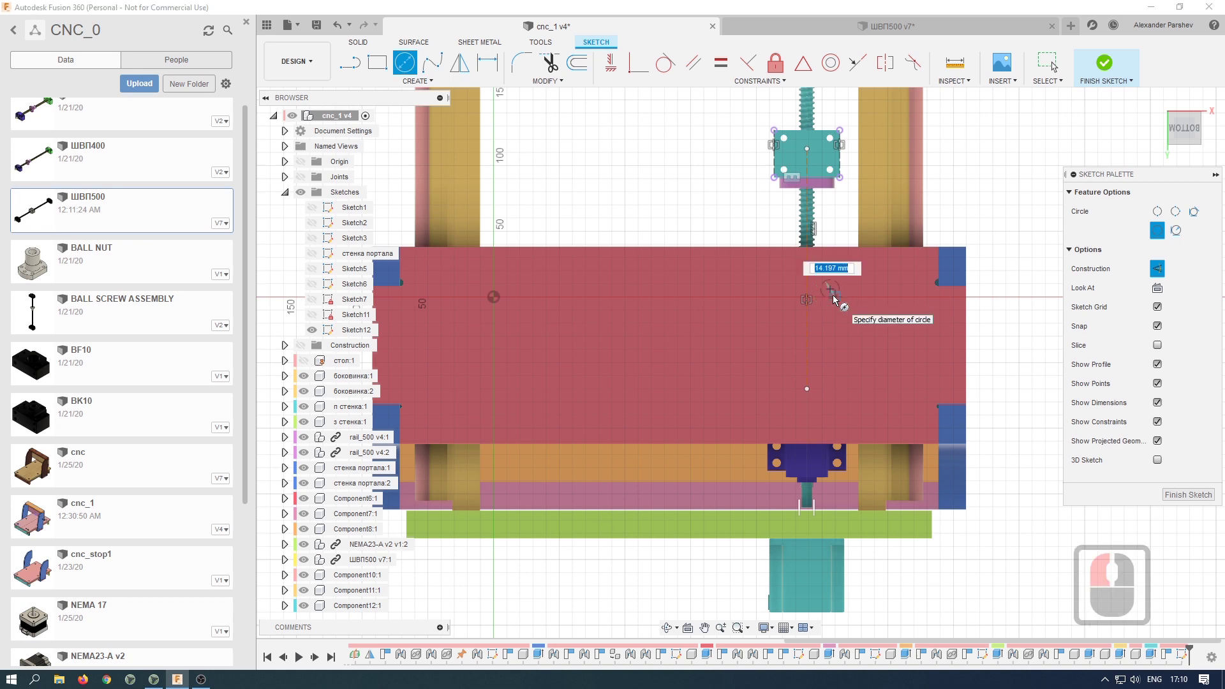
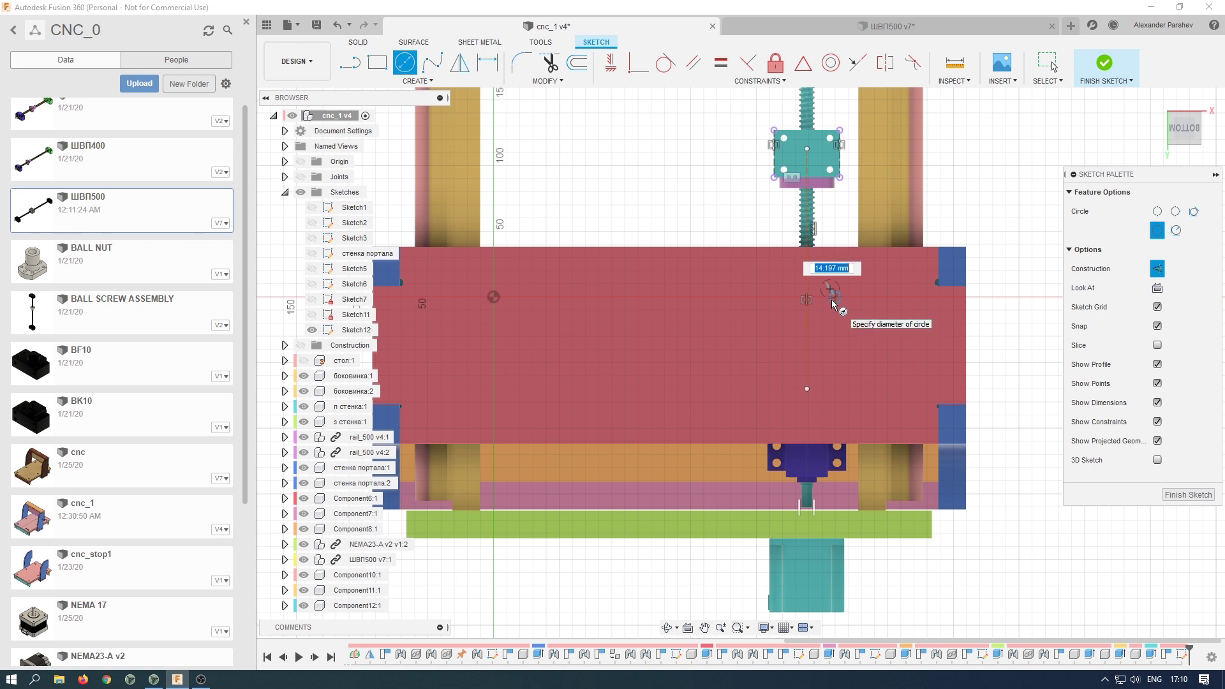
{"action": "left_click", "coordinate": [1157, 268]}
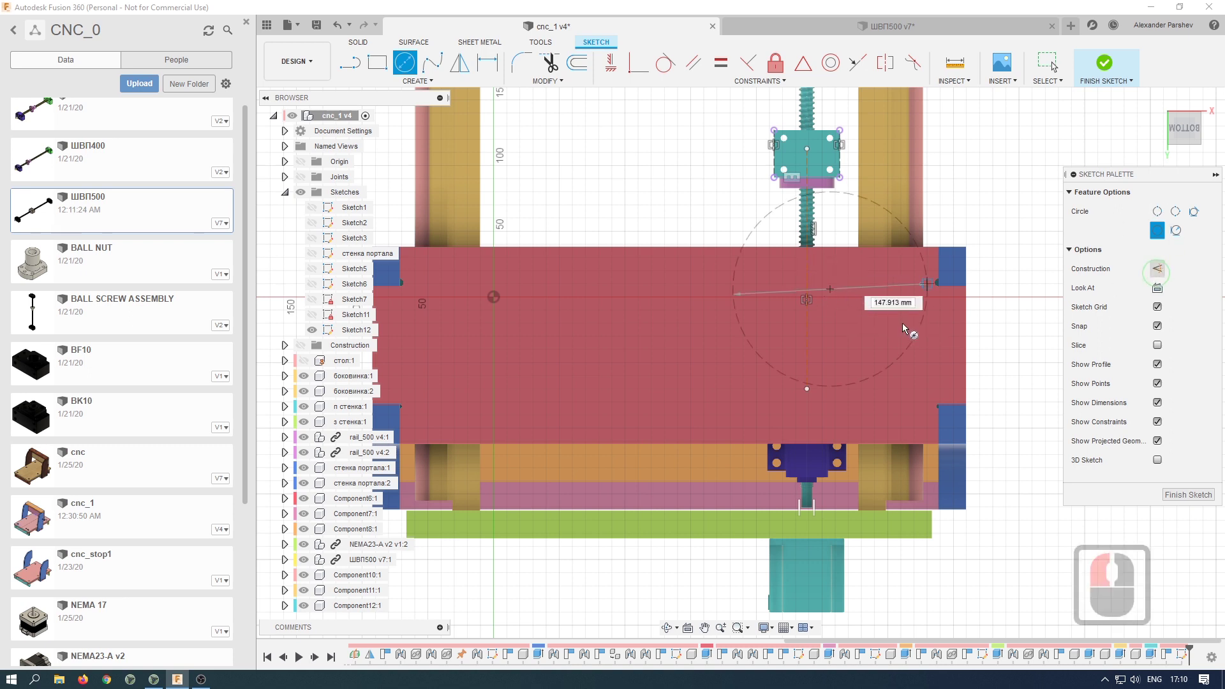
{"action": "left_click", "coordinate": [837, 298]}
{"action": "left_click", "coordinate": [829, 348]}
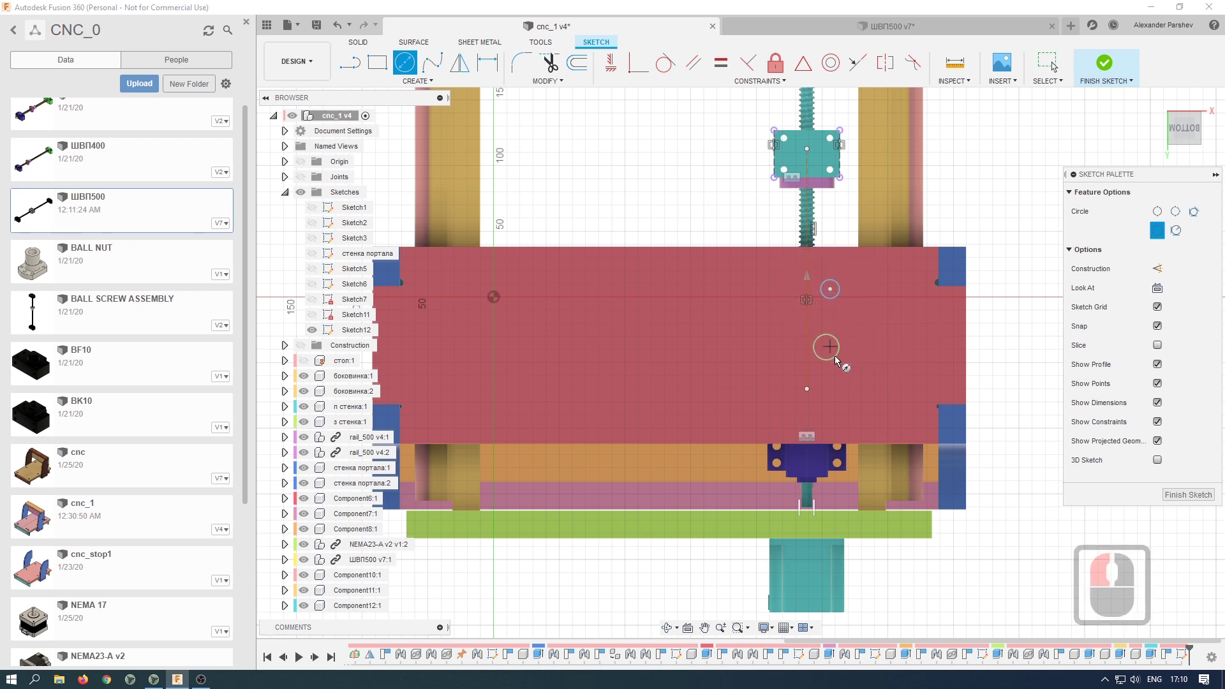
{"action": "left_click", "coordinate": [834, 354]}
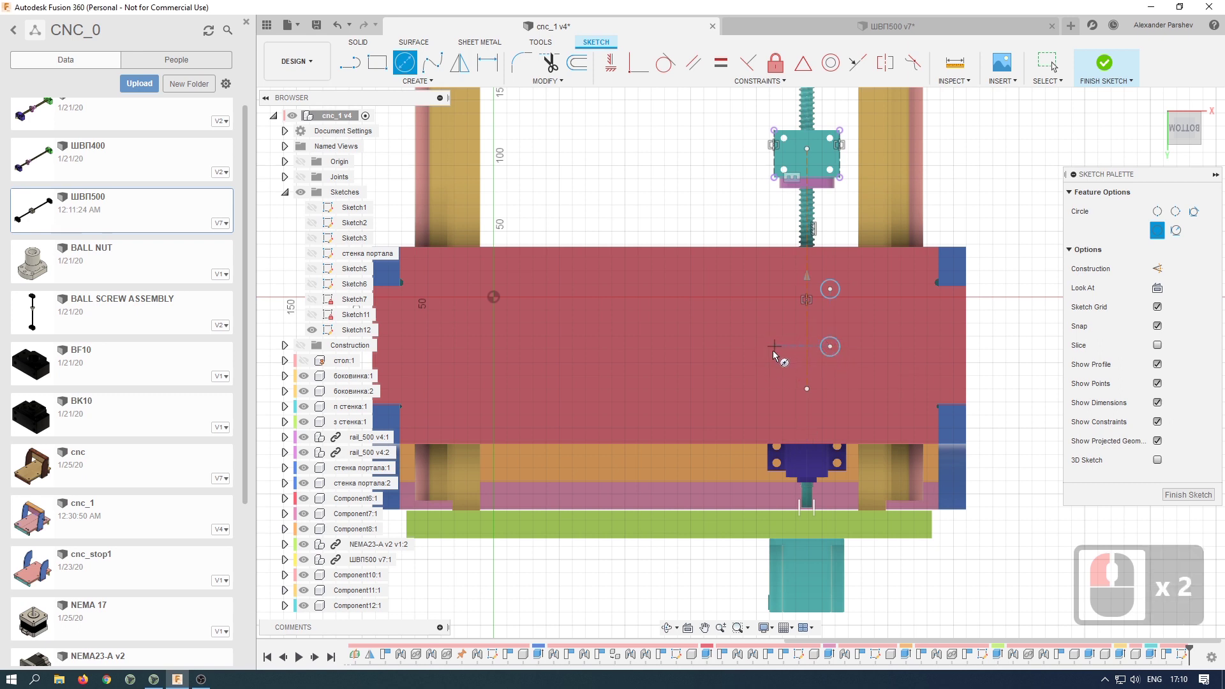
{"action": "left_click", "coordinate": [783, 347]}
{"action": "key", "text": "Return"}
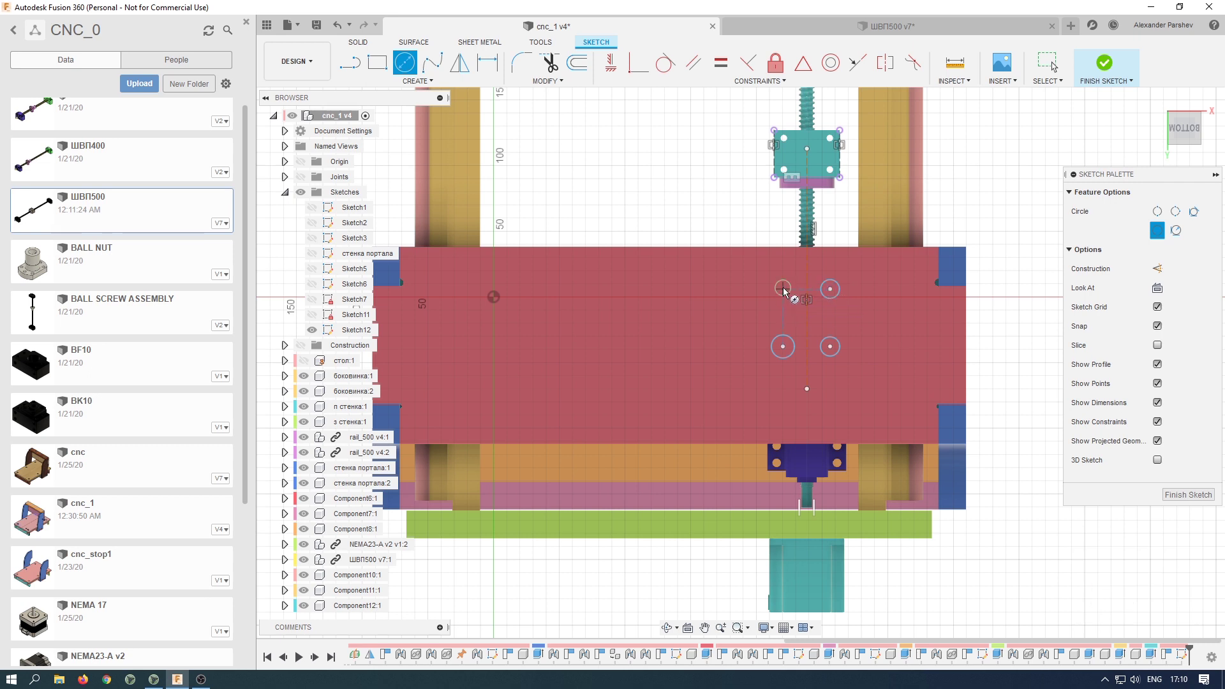
- Sketch a fourth circle with a 5 mm diameter at the upper left, completing the rectangular hole pattern on the portal plate
{"action": "left_click", "coordinate": [784, 293]}
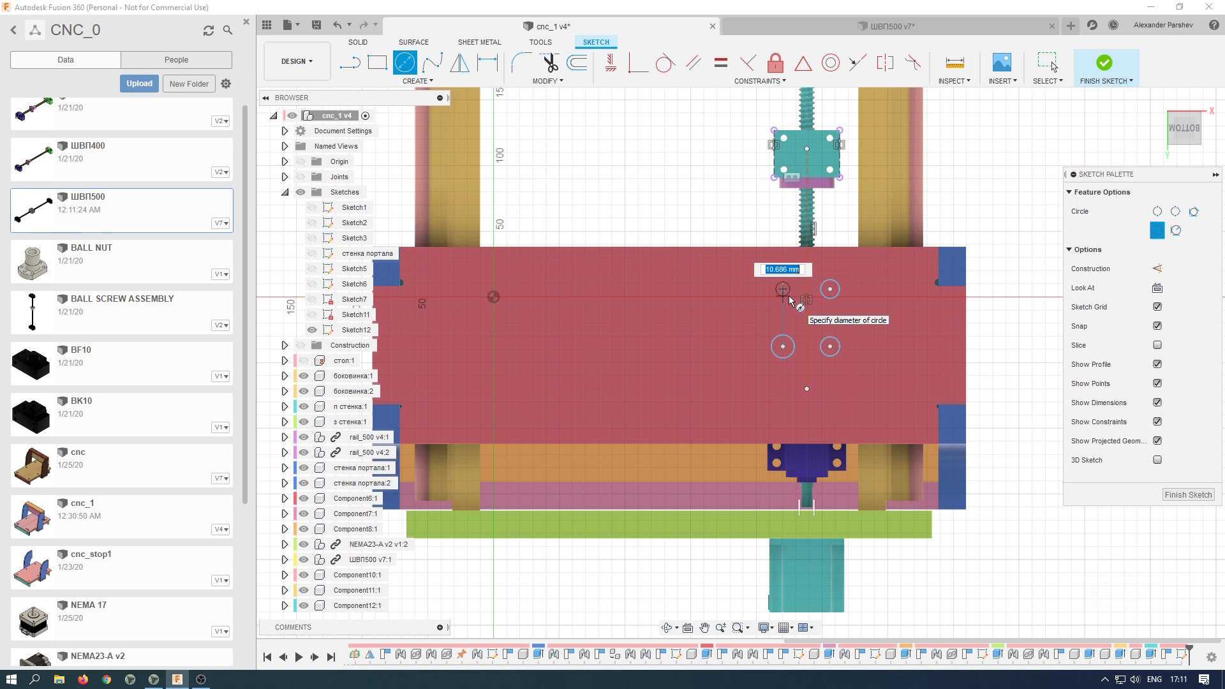
{"action": "type", "text": "5"}
{"action": "key", "text": "Return"}
{"action": "key", "text": "Return"}
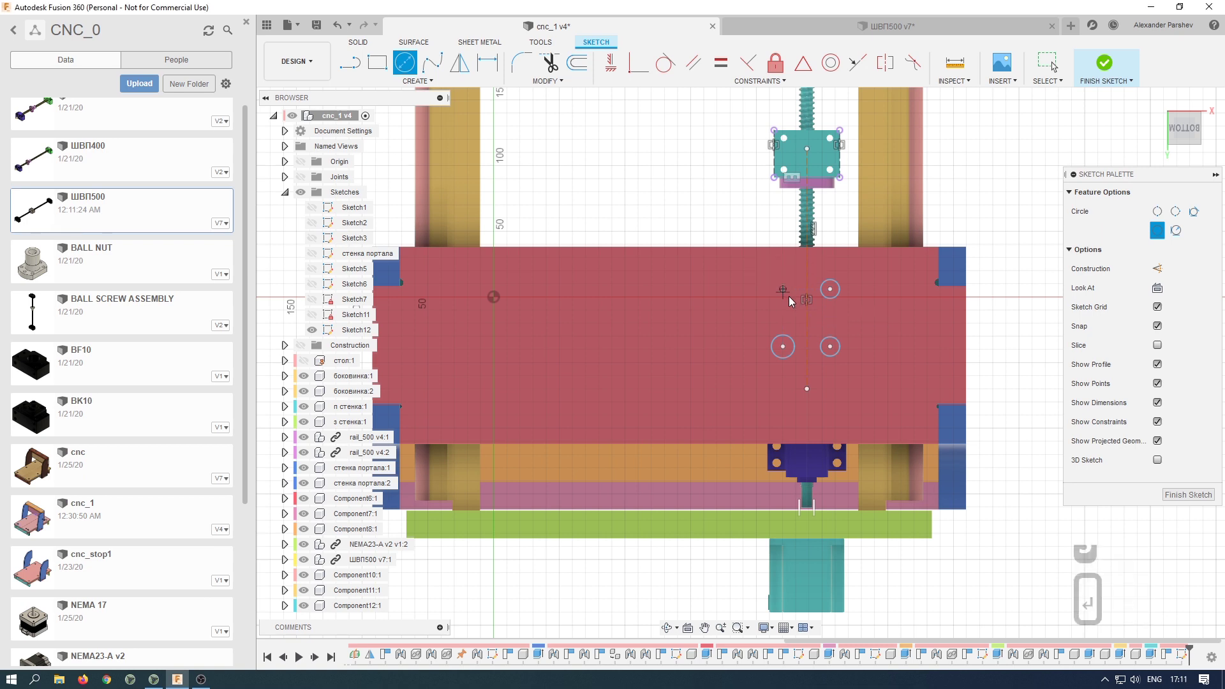
- Apply equal constraints so the three larger circles match the 5 mm circle
{"action": "scroll", "coordinate": [804, 273], "scroll_direction": "up", "scroll_amount": 5}
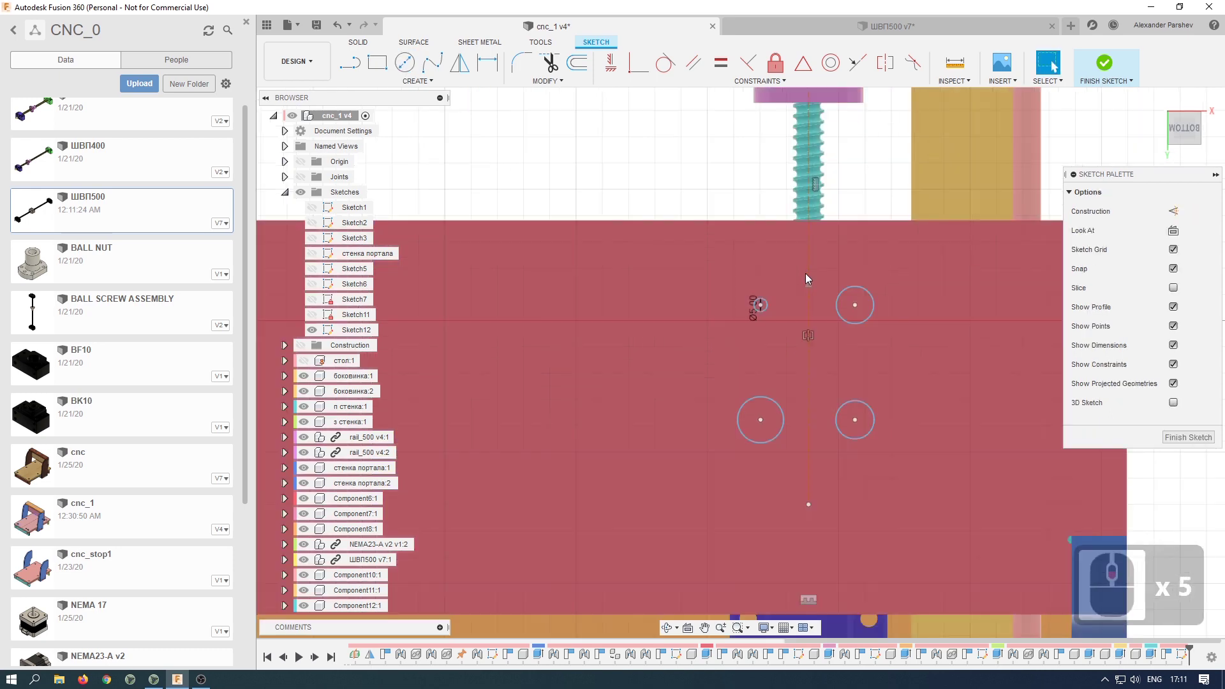
{"action": "scroll", "coordinate": [805, 272], "scroll_direction": "up", "scroll_amount": 2}
{"action": "scroll", "coordinate": [798, 281], "scroll_direction": "down", "scroll_amount": 7}
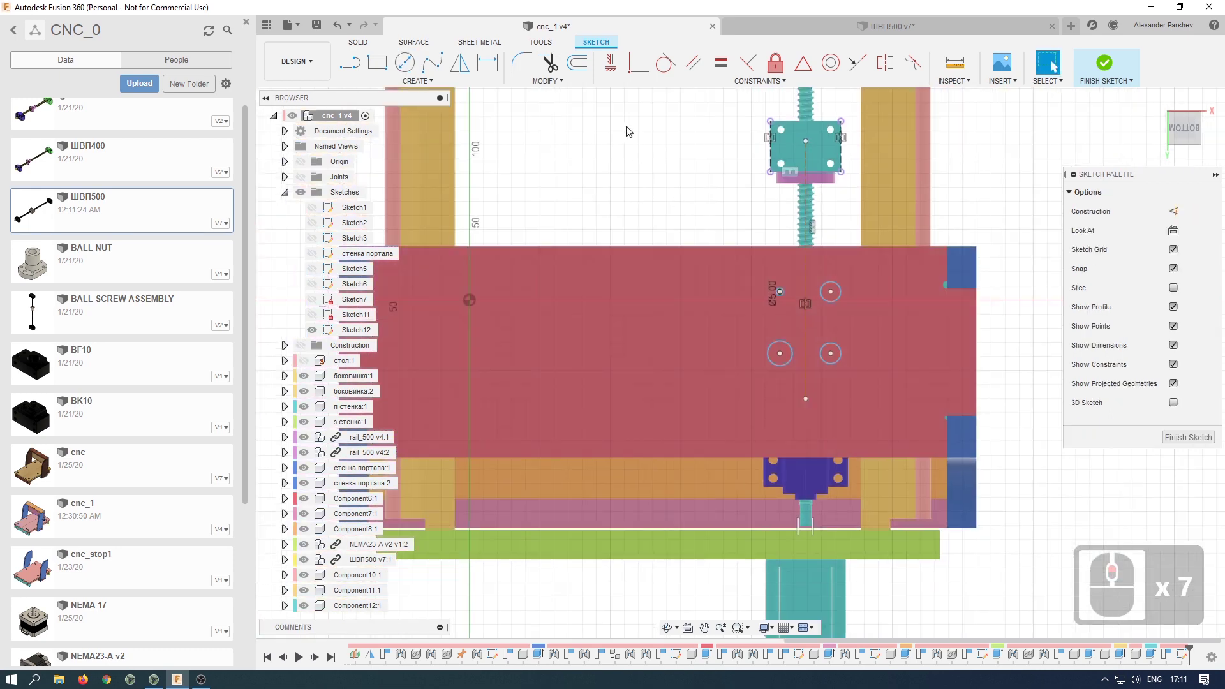
{"action": "left_click", "coordinate": [721, 63]}
{"action": "scroll", "coordinate": [779, 292], "scroll_direction": "up", "scroll_amount": 7}
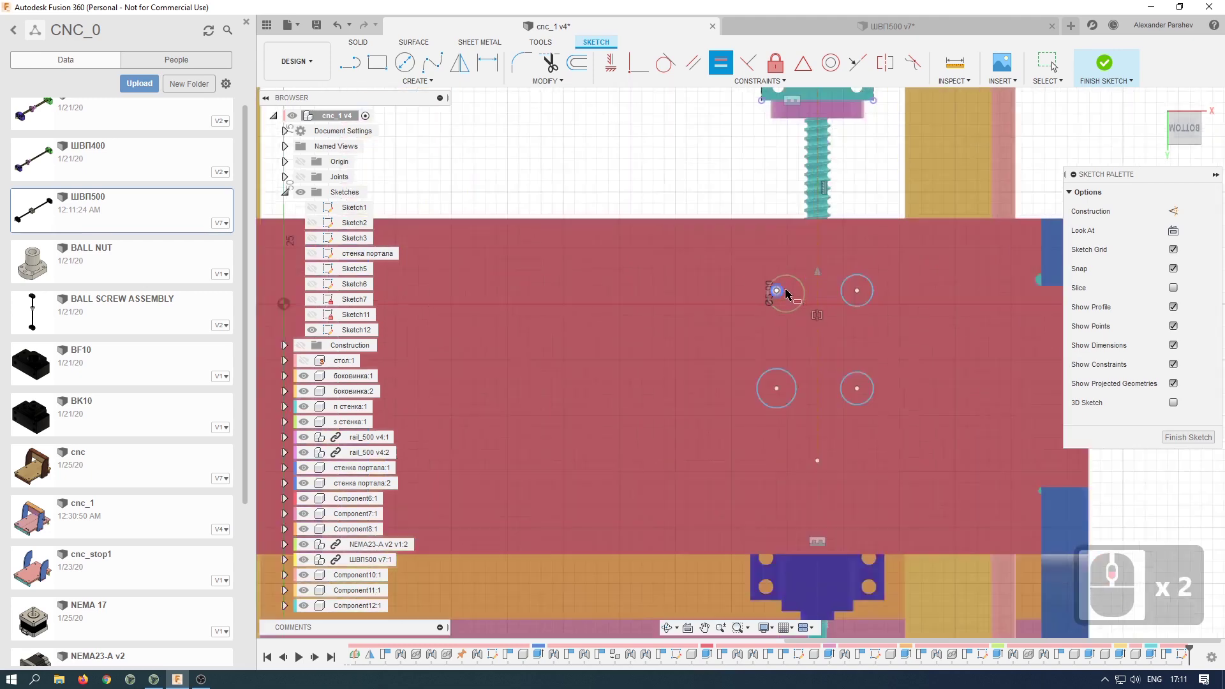
{"action": "left_click", "coordinate": [775, 292]}
{"action": "left_click", "coordinate": [873, 308]}
{"action": "left_click", "coordinate": [876, 416]}
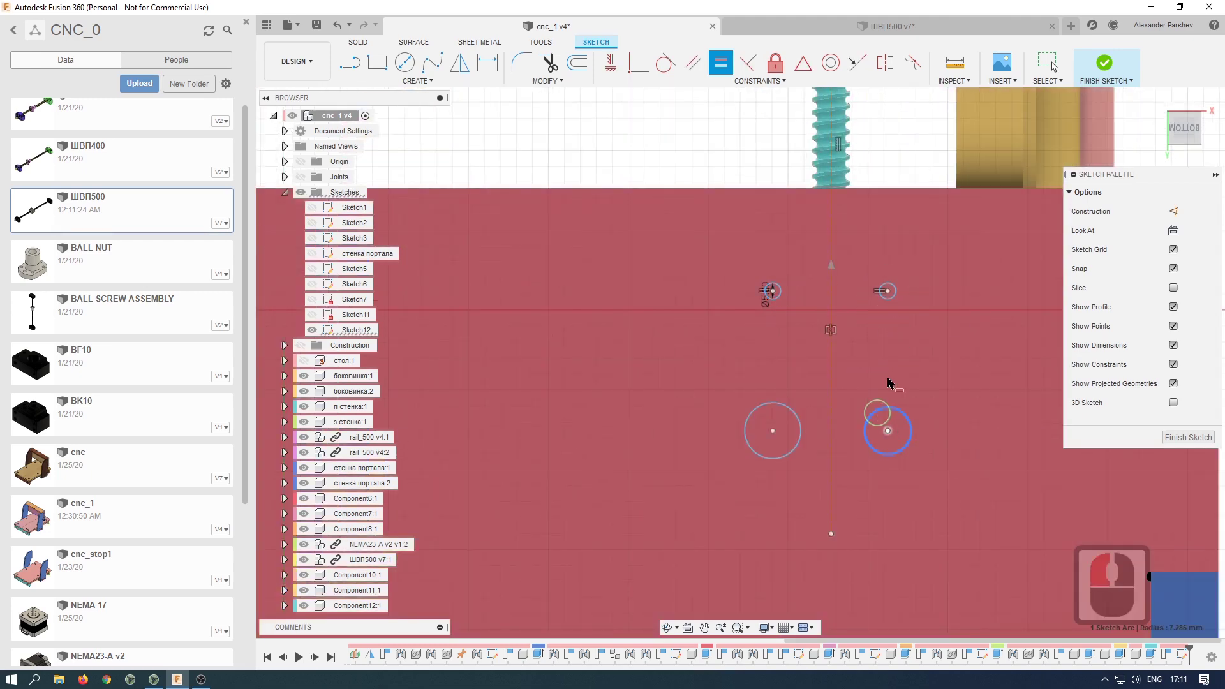
{"action": "left_click", "coordinate": [896, 294]}
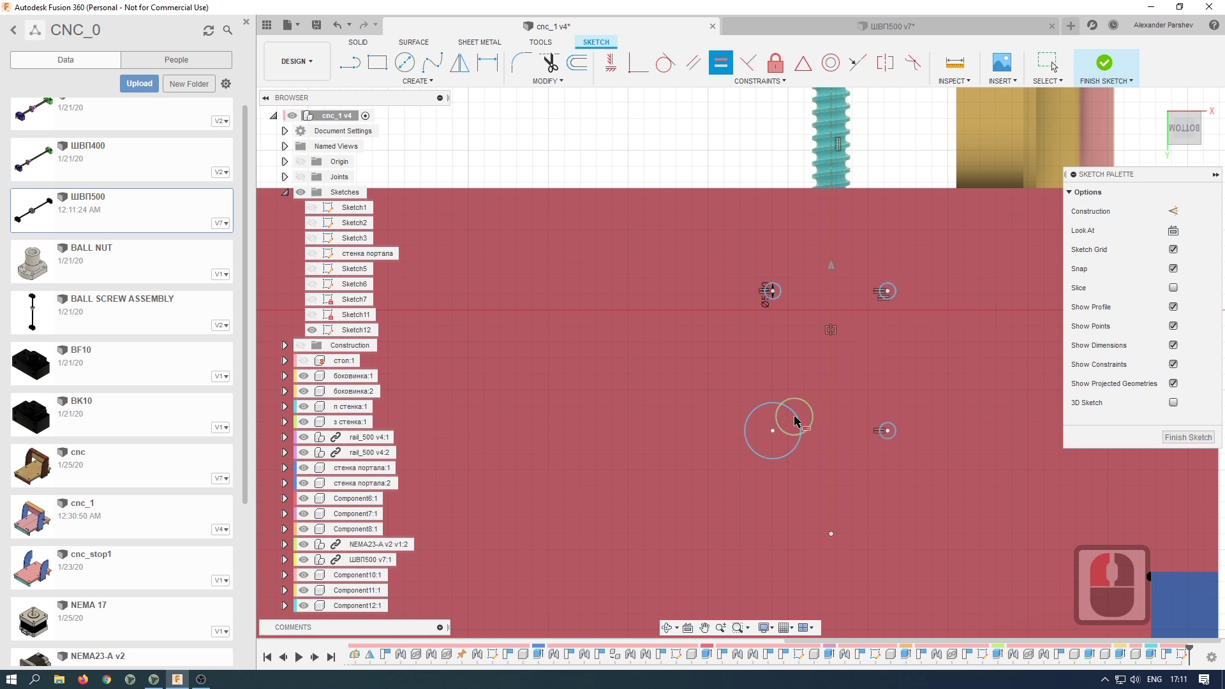
{"action": "left_click", "coordinate": [796, 420]}
{"action": "left_click", "coordinate": [773, 291]}
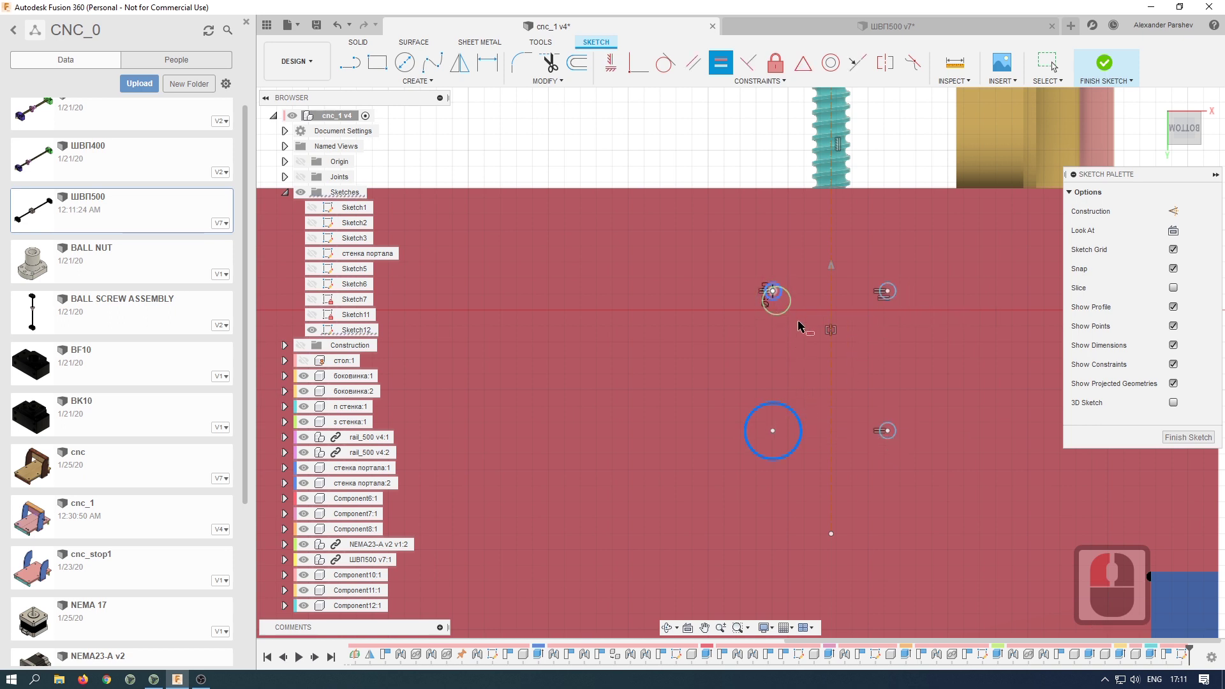
- Dimension the centre distance between the two upper circles as 35 mm
{"action": "key", "text": "d"}
{"action": "left_click", "coordinate": [772, 291]}
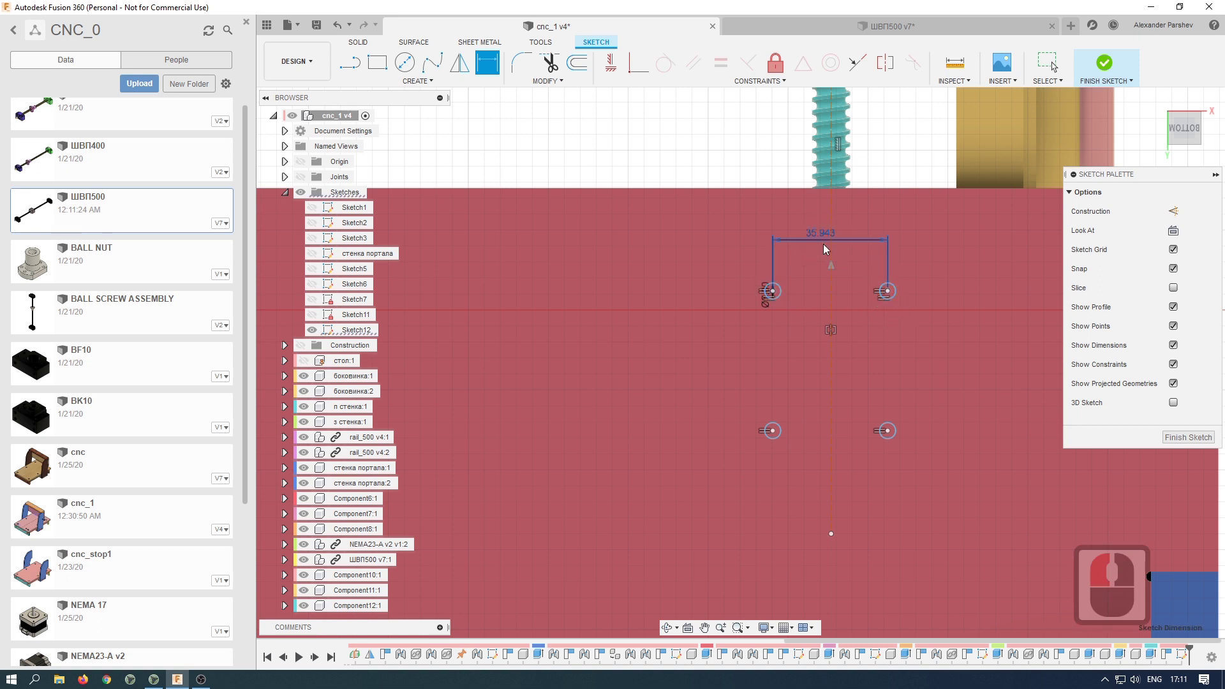
{"action": "left_click", "coordinate": [824, 248]}
{"action": "type", "text": "35"}
{"action": "key", "text": "Return"}
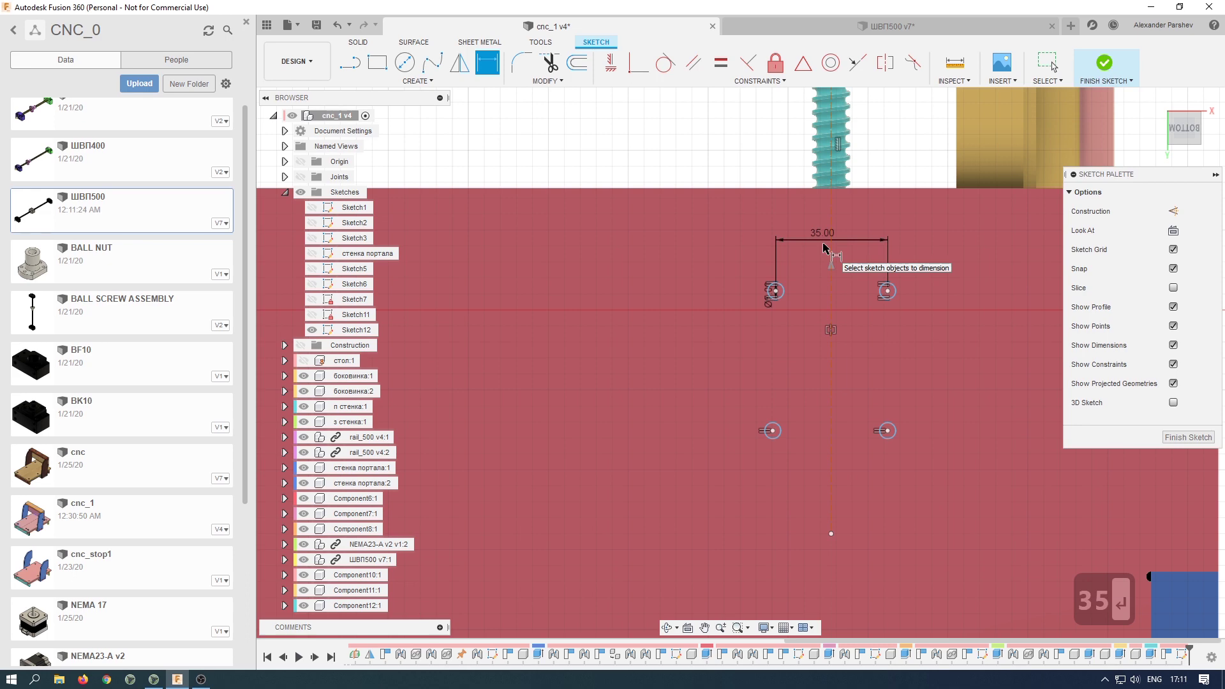
- Dimension the vertical centre distance between the two right-hand circles as 24 mm
{"action": "left_click", "coordinate": [888, 291]}
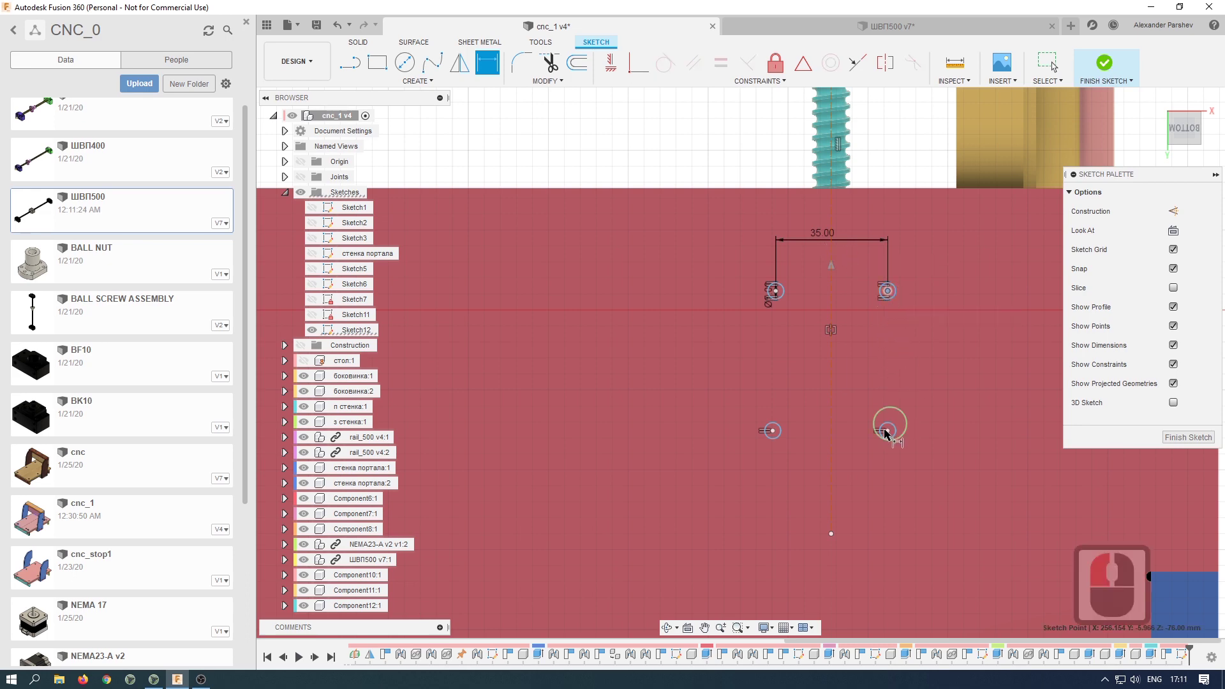
{"action": "left_click", "coordinate": [902, 337]}
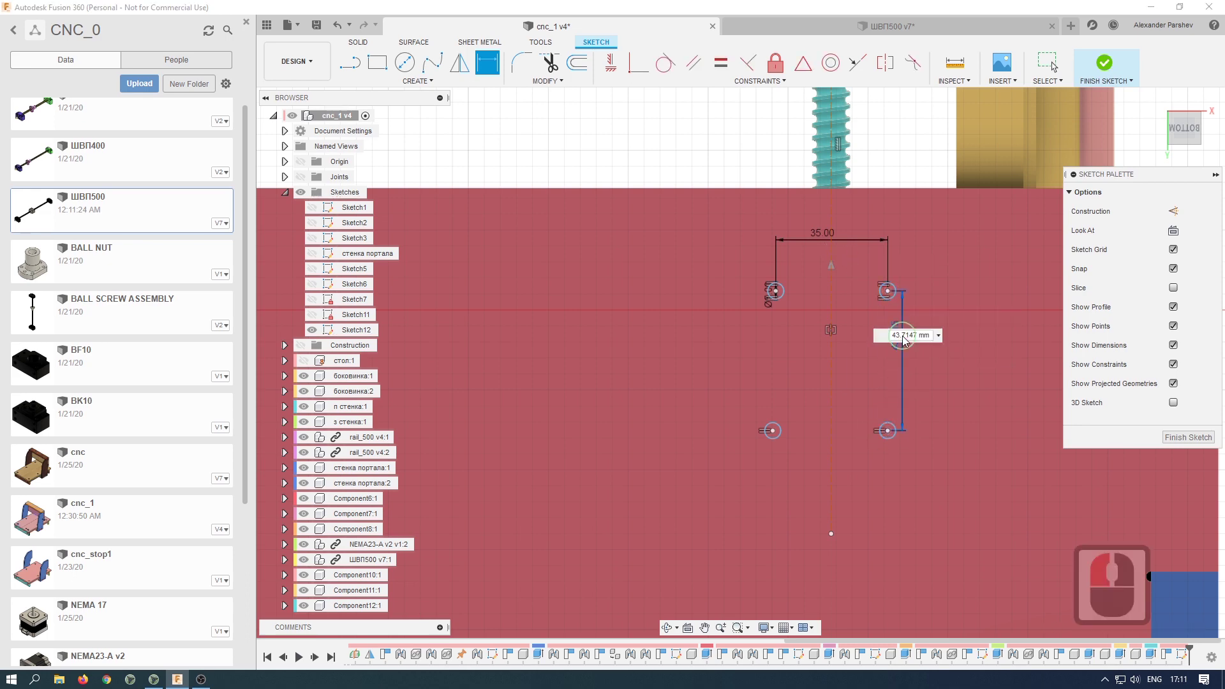
{"action": "type", "text": "24"}
{"action": "key", "text": "Return"}
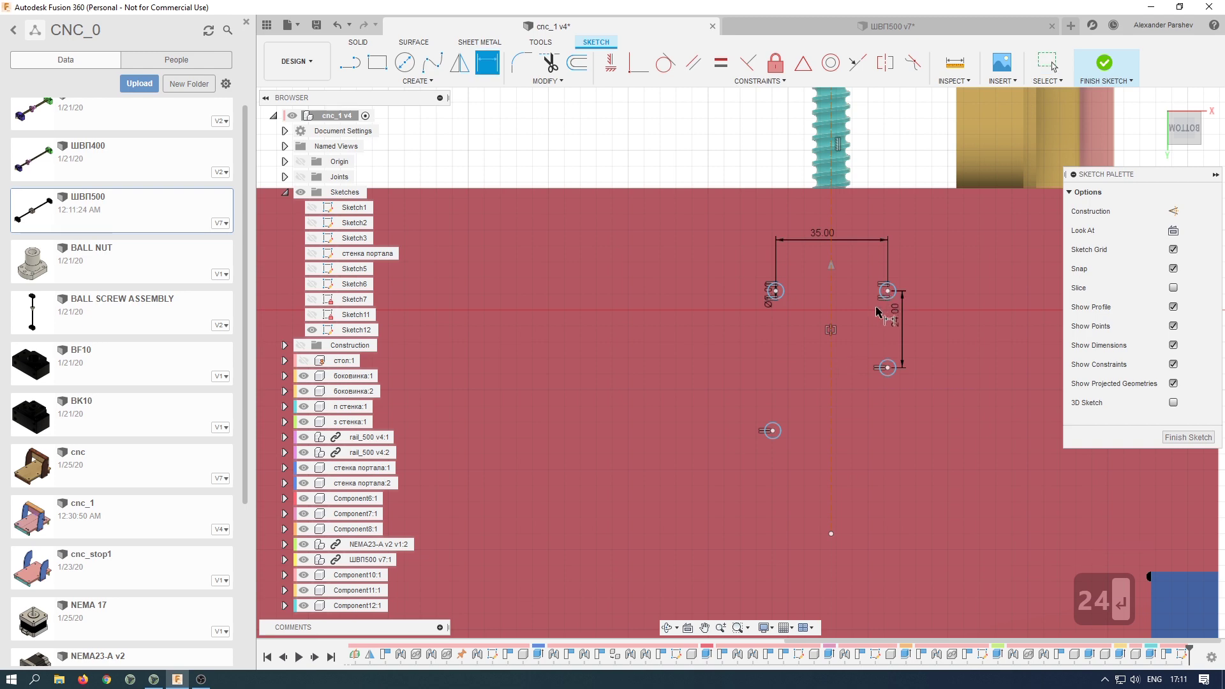
- Measure the centre distance between two ball nut spacer holes along the screw direction
{"action": "scroll", "coordinate": [865, 331], "scroll_direction": "down", "scroll_amount": 5}
{"action": "left_click", "coordinate": [955, 63]}
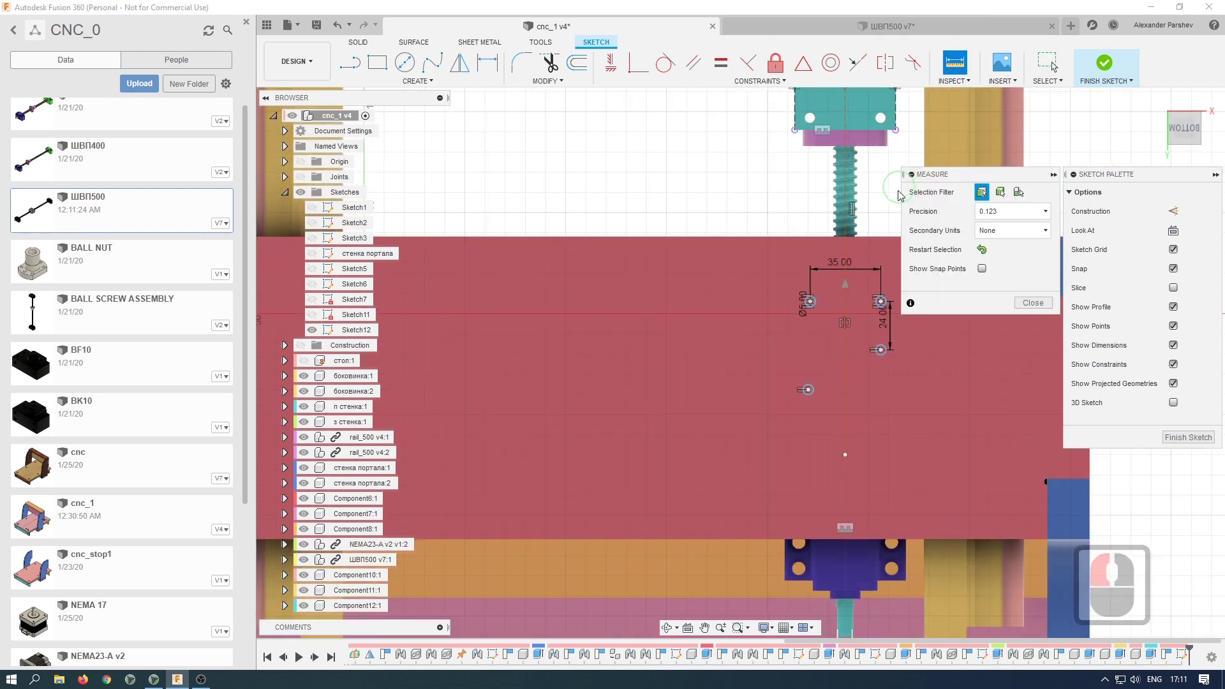
{"action": "scroll", "coordinate": [893, 165], "scroll_direction": "down", "scroll_amount": 8}
{"action": "scroll", "coordinate": [892, 137], "scroll_direction": "up", "scroll_amount": 9}
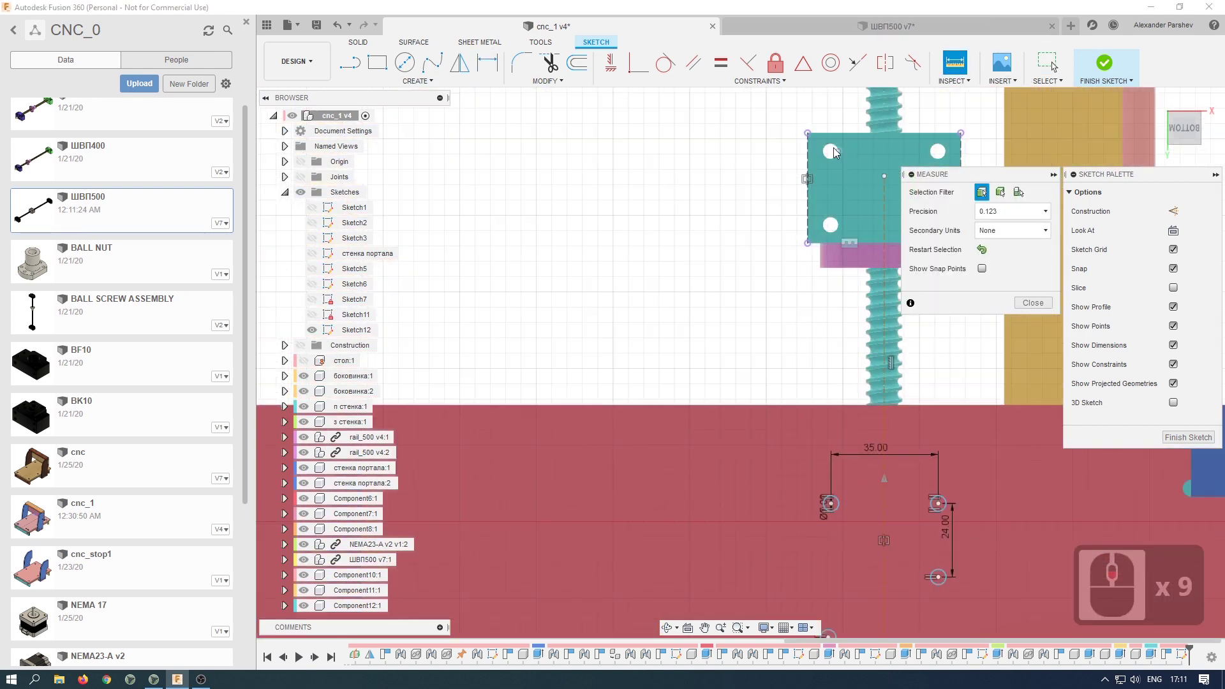
{"action": "left_click", "coordinate": [834, 152]}
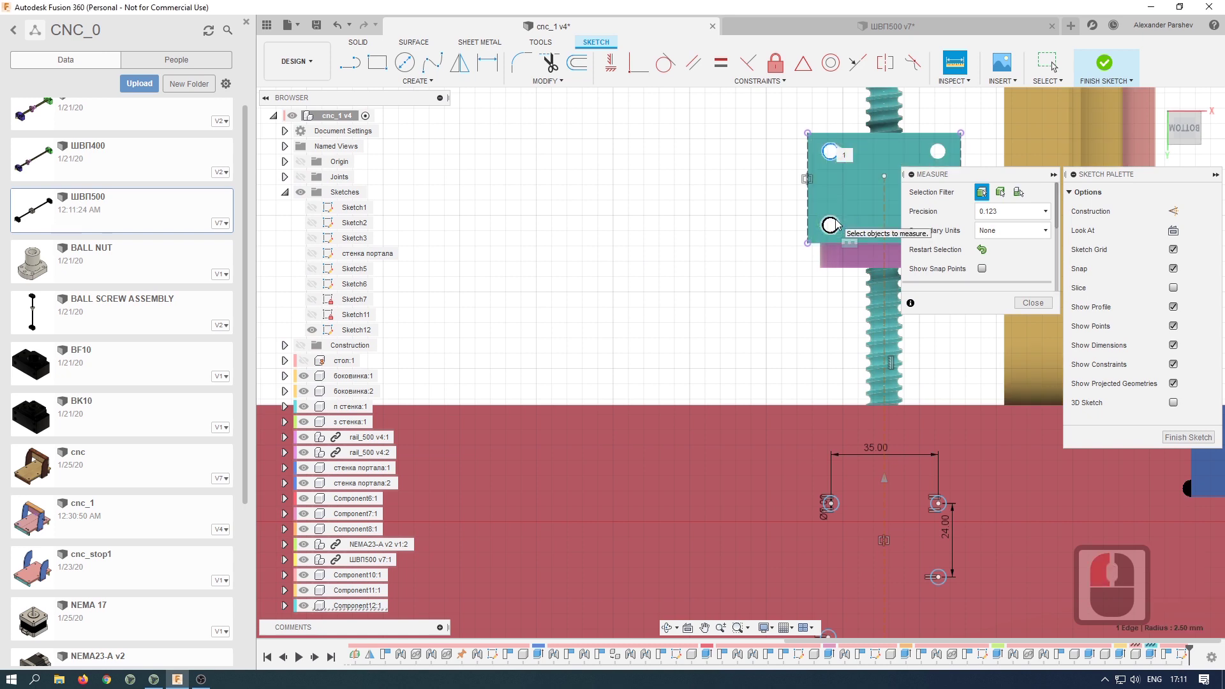
{"action": "left_click", "coordinate": [835, 228]}
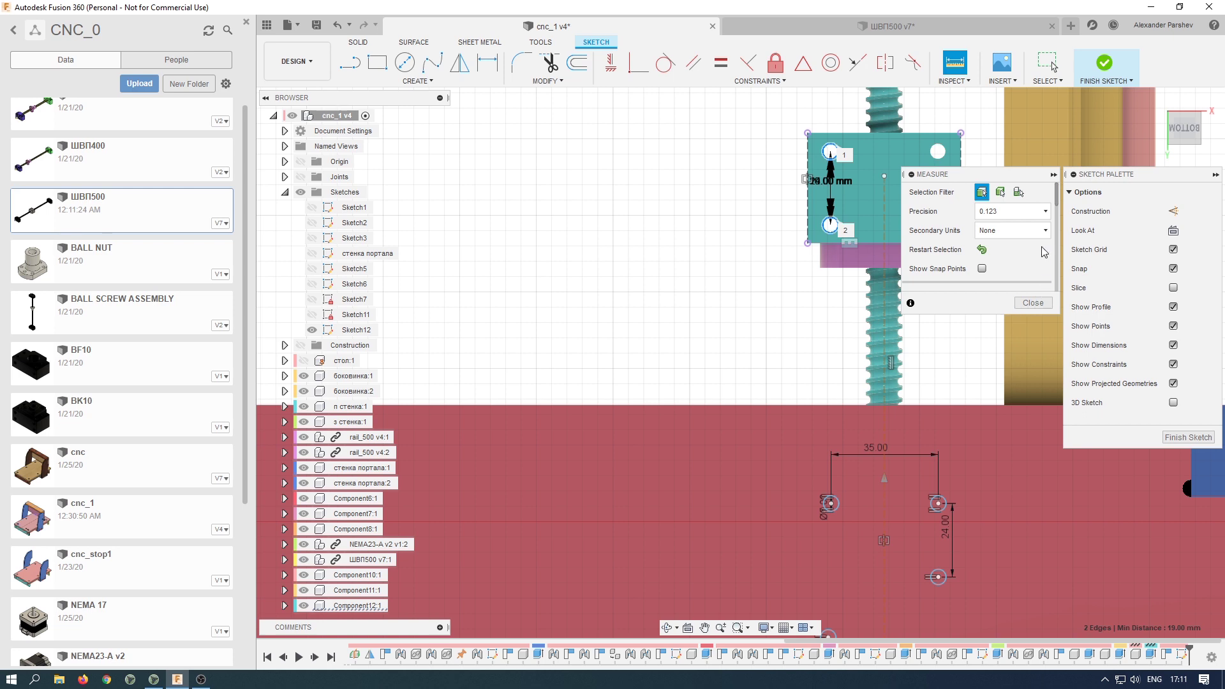
{"action": "left_click_drag", "start_coordinate": [1055, 191], "coordinate": [1055, 211]}
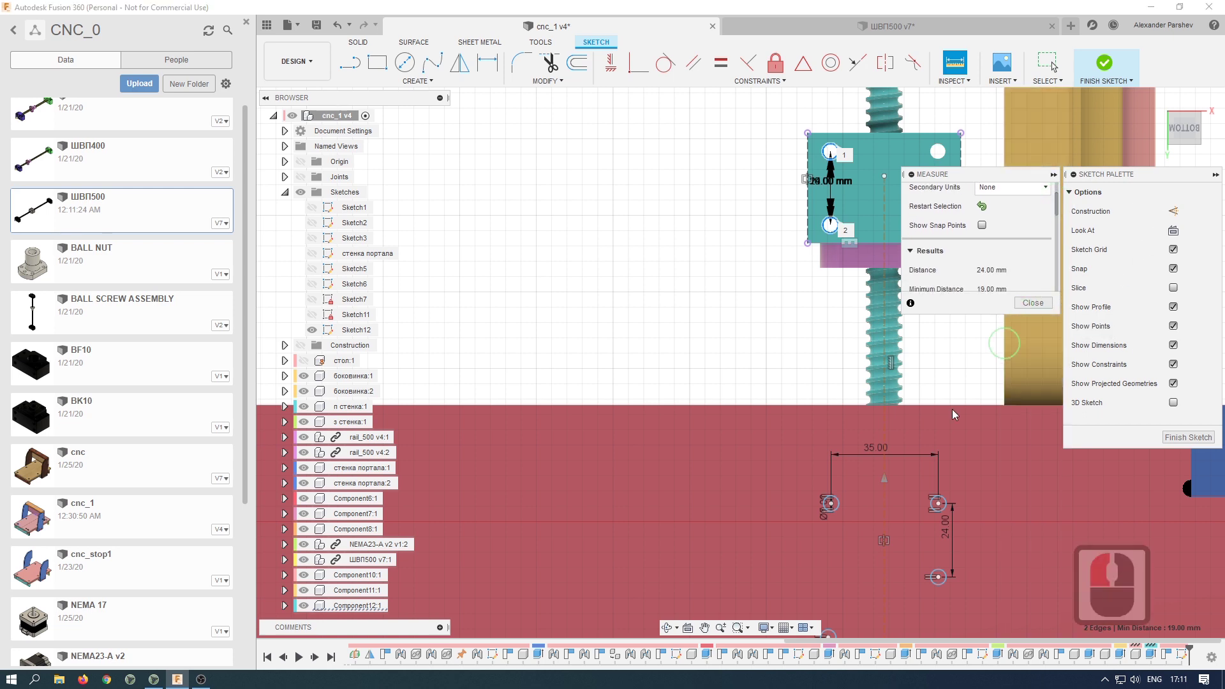
{"action": "left_click", "coordinate": [737, 577]}
- Dimension the vertical centre distance between the two left-hand circles as 24 mm
{"action": "key", "text": "d"}
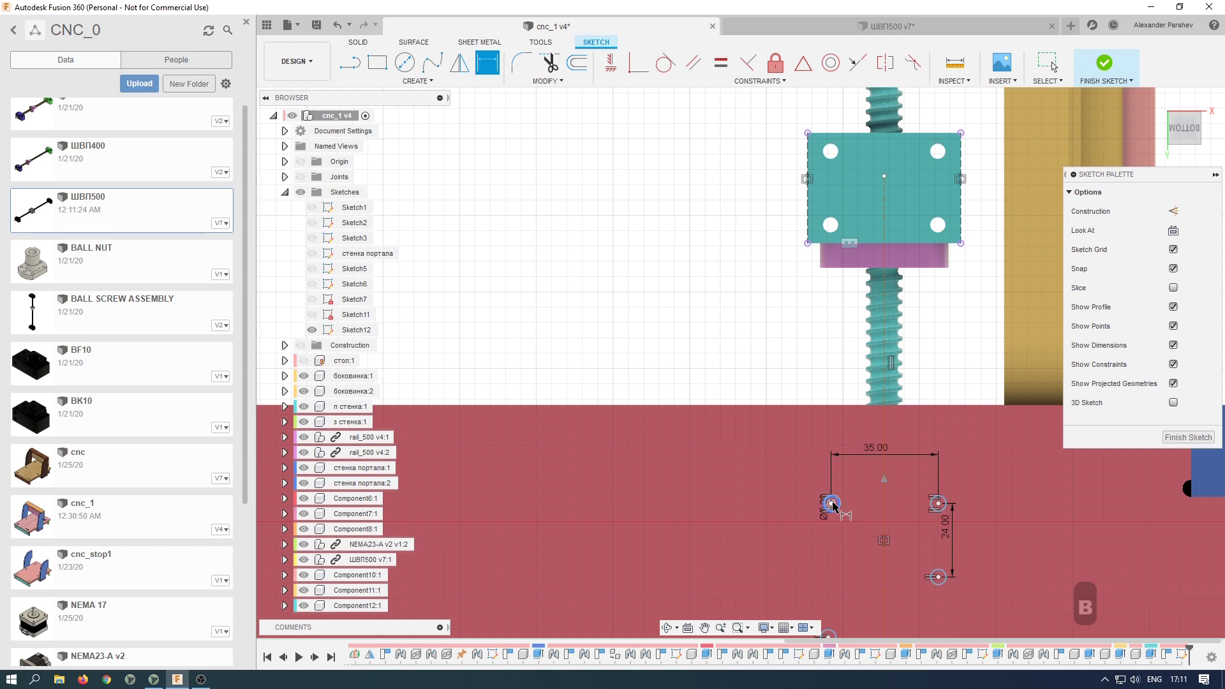
{"action": "scroll", "coordinate": [792, 399], "scroll_direction": "down", "scroll_amount": 7}
{"action": "left_click", "coordinate": [793, 499]}
{"action": "left_click", "coordinate": [777, 495]}
{"action": "type", "text": "24"}
{"action": "key", "text": "Return"}
{"action": "scroll", "coordinate": [855, 479], "scroll_direction": "up", "scroll_amount": 5}
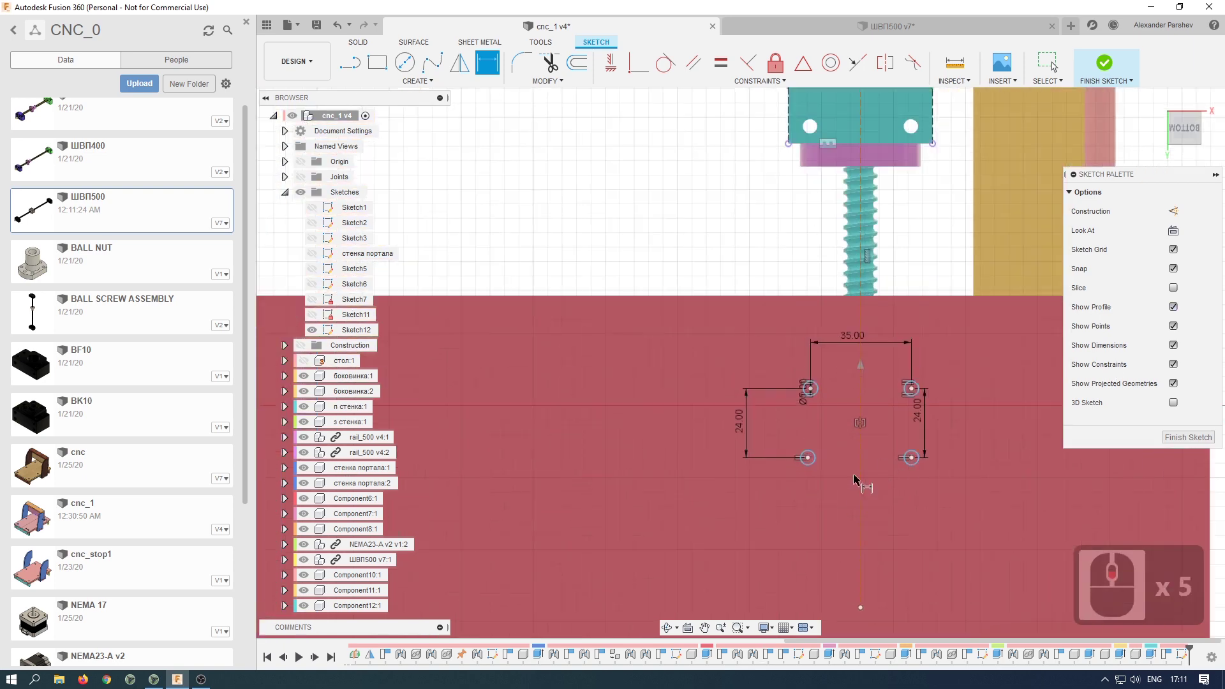
{"action": "left_click", "coordinate": [911, 458]}
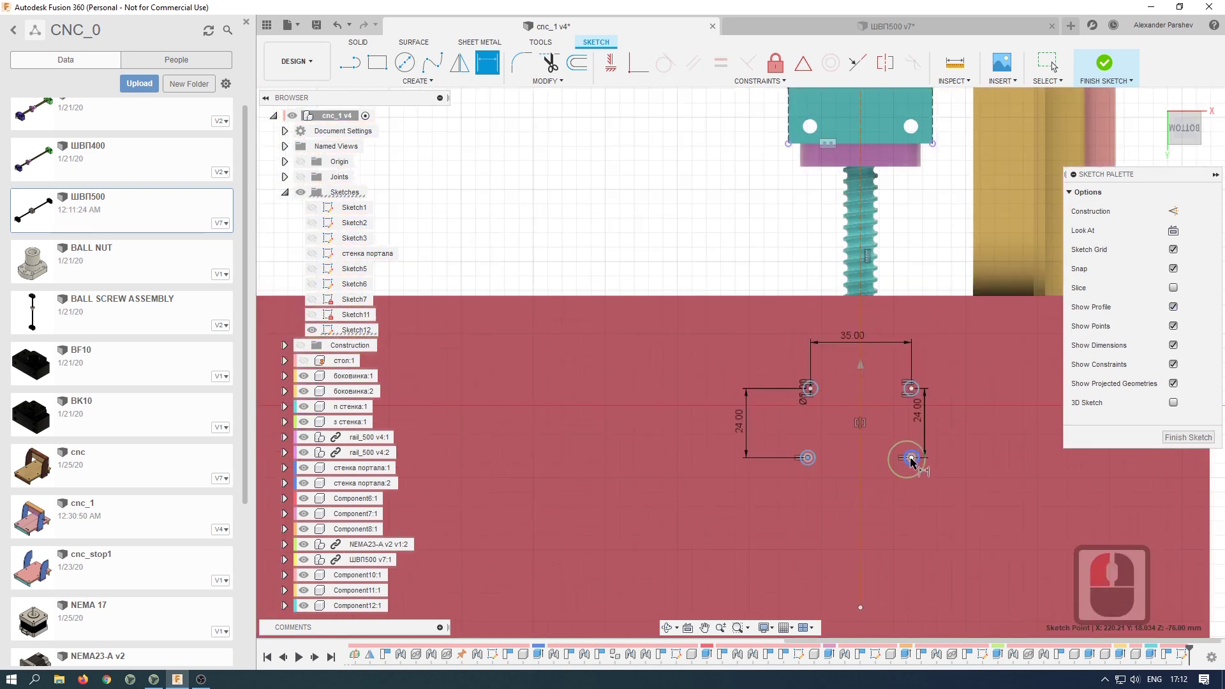
{"action": "left_click", "coordinate": [861, 496]}
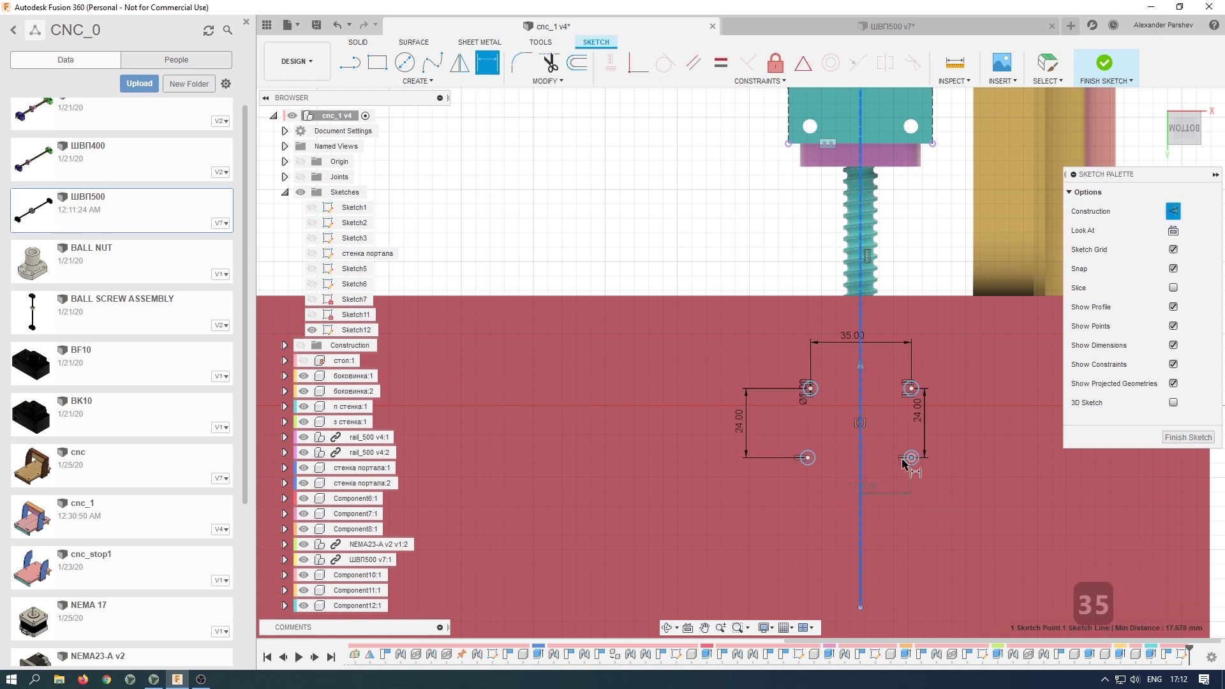
{"action": "left_click", "coordinate": [881, 484]}
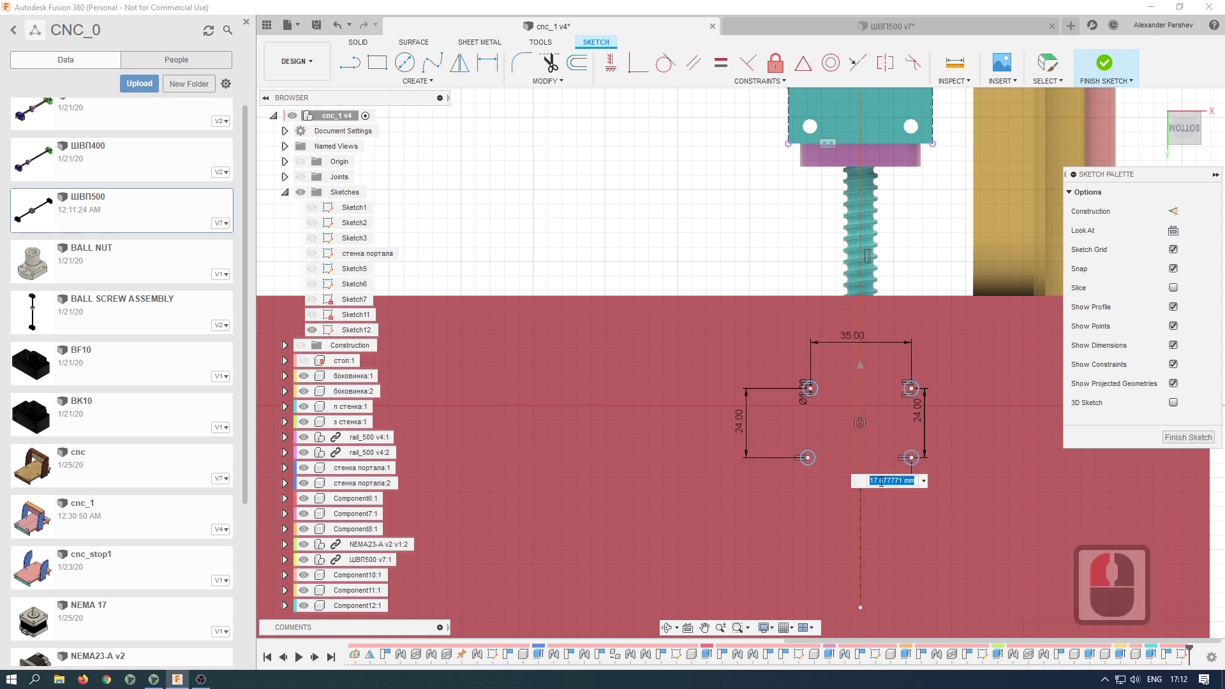
{"action": "key", "text": "ctrl+z"}
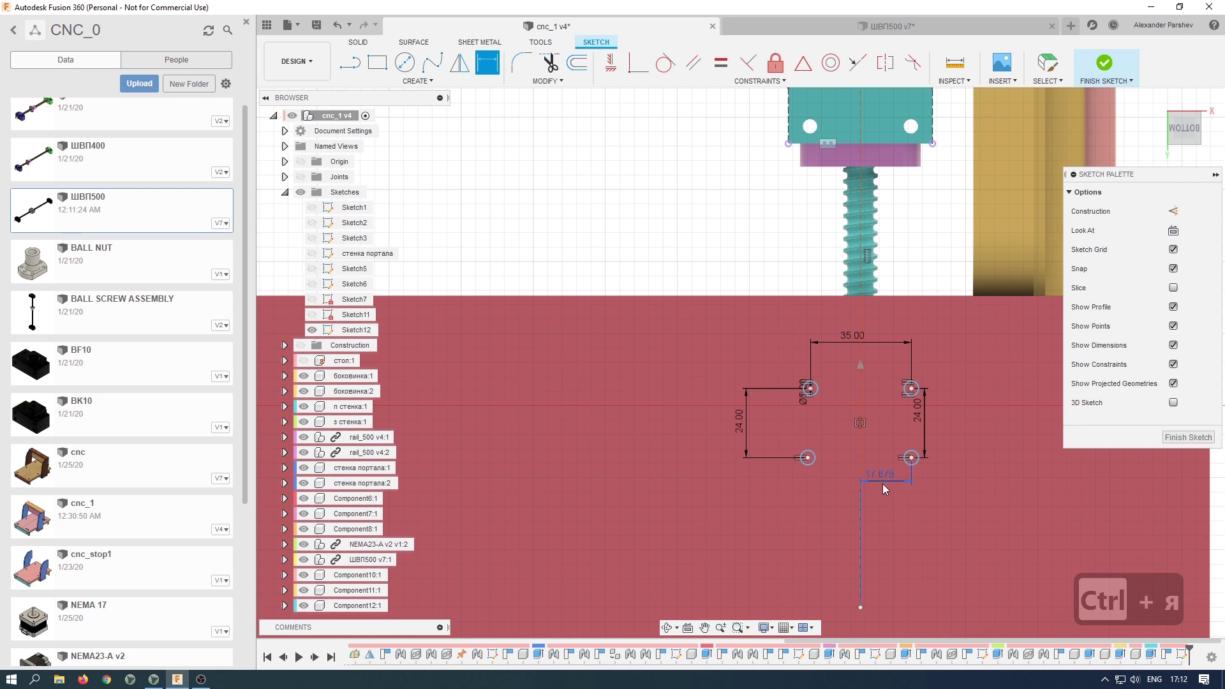
{"action": "key", "text": "Escape"}
{"action": "left_click", "coordinate": [883, 488]}
{"action": "key", "text": "Delete"}
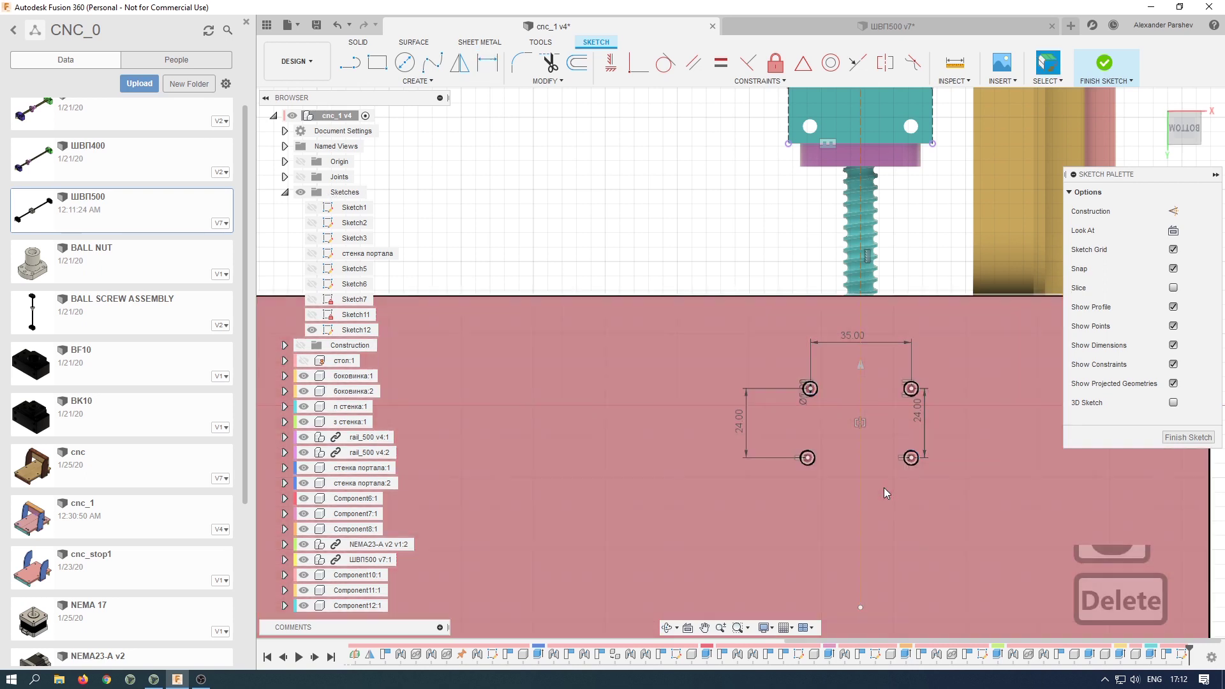
- Dimension the centre distance between the two lower circles as 35 mm
{"action": "key", "text": "d"}
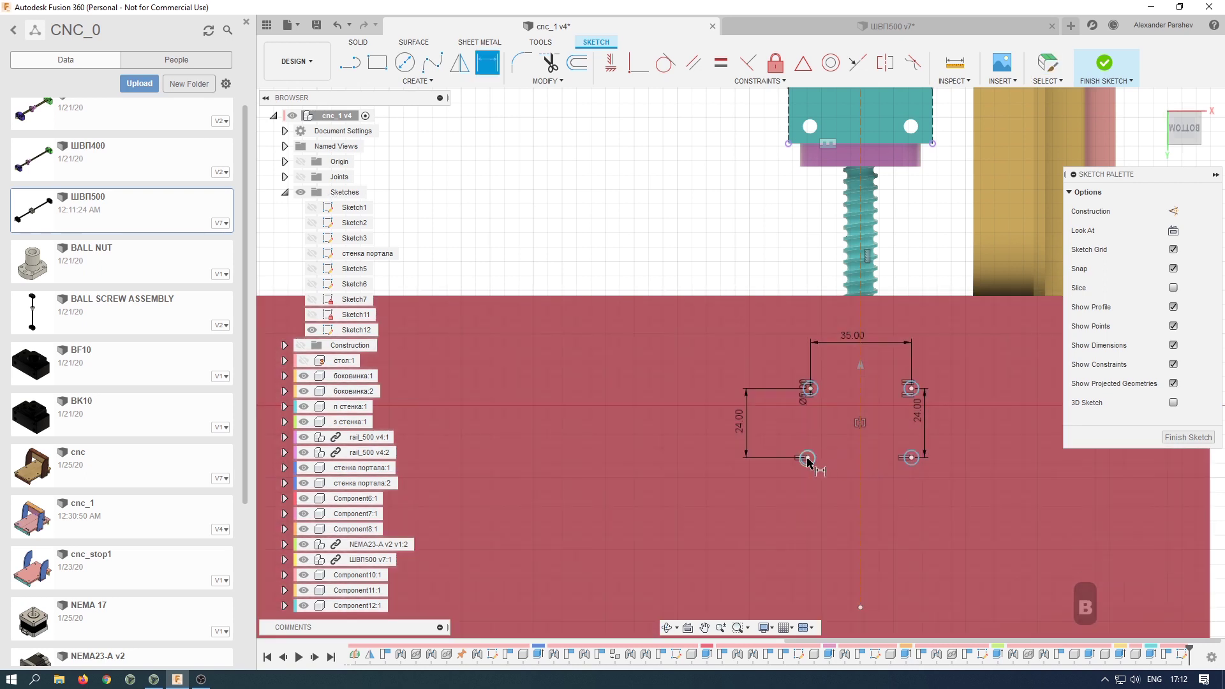
{"action": "left_click", "coordinate": [889, 464]}
{"action": "left_click", "coordinate": [910, 458]}
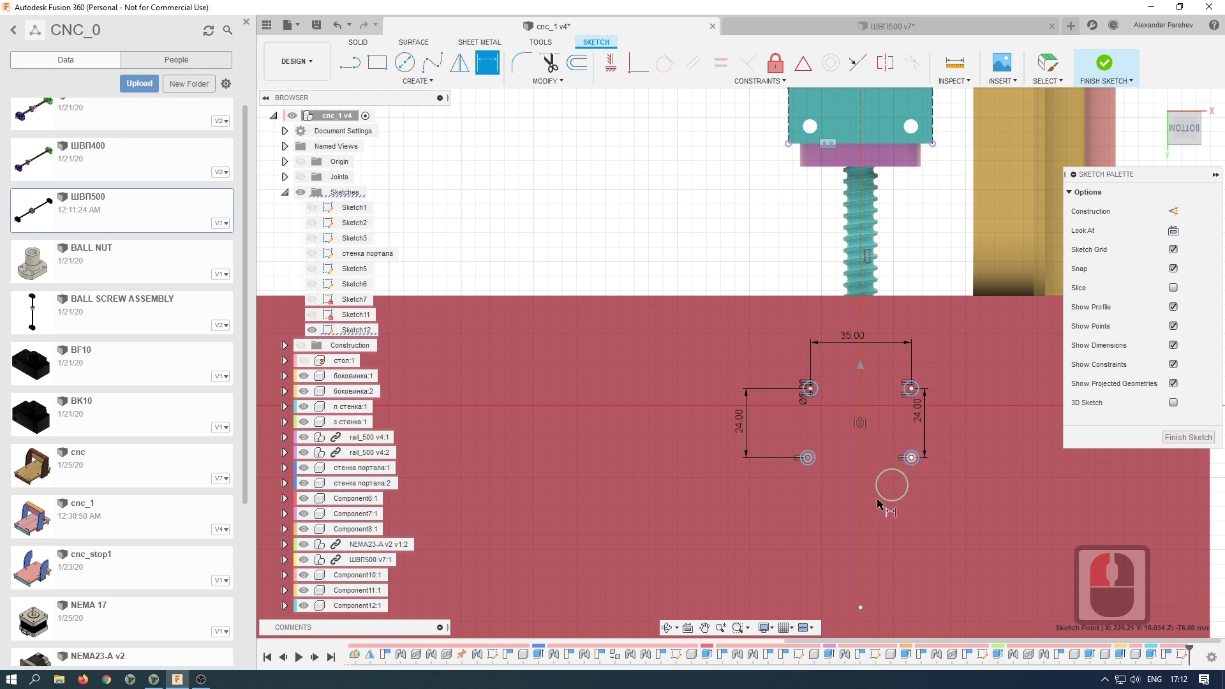
{"action": "left_click", "coordinate": [876, 501]}
{"action": "type", "text": "35"}
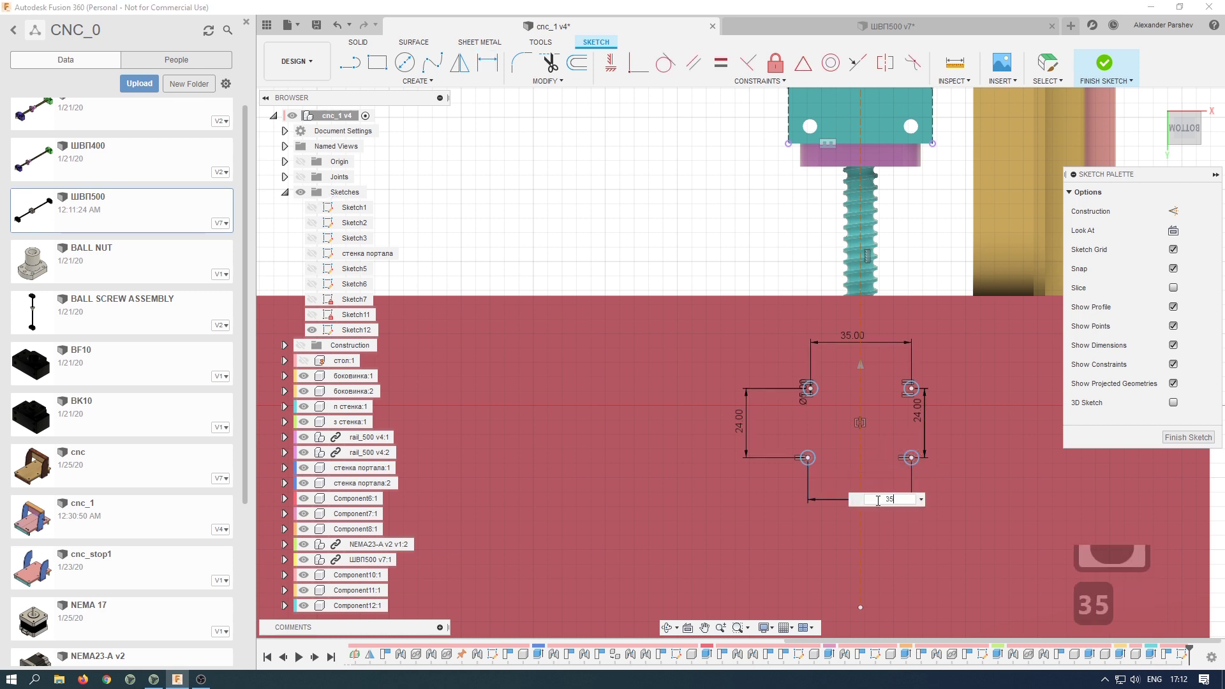
{"action": "key", "text": "Return"}
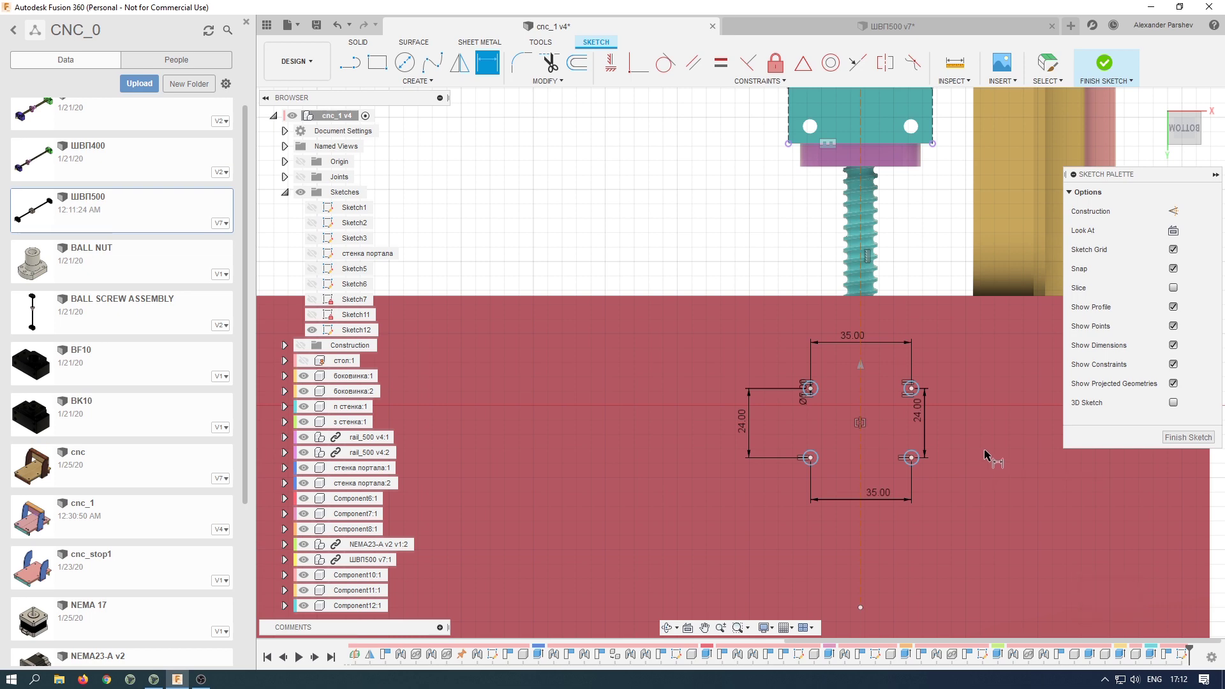
- Dimension the upper-left circle's centre 50 mm from the plate edge nearest the ball nut spacer
{"action": "scroll", "coordinate": [938, 439], "scroll_direction": "down", "scroll_amount": 6}
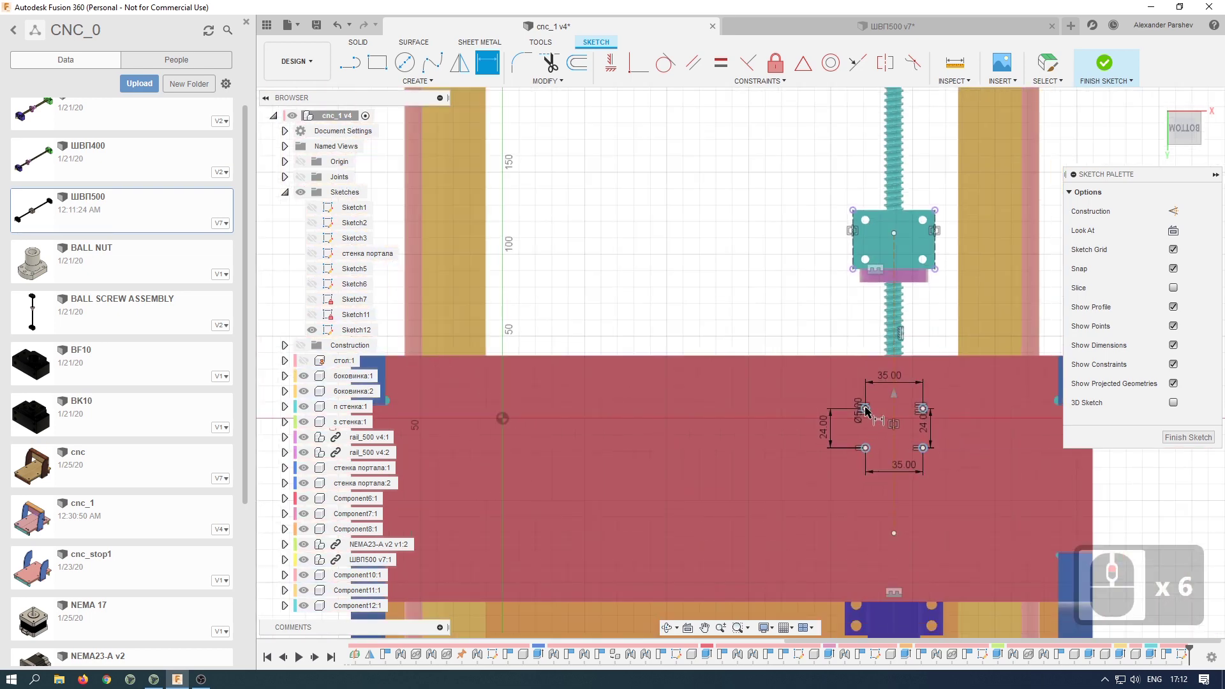
{"action": "left_click", "coordinate": [866, 409]}
{"action": "left_click", "coordinate": [835, 355]}
{"action": "left_click", "coordinate": [818, 379]}
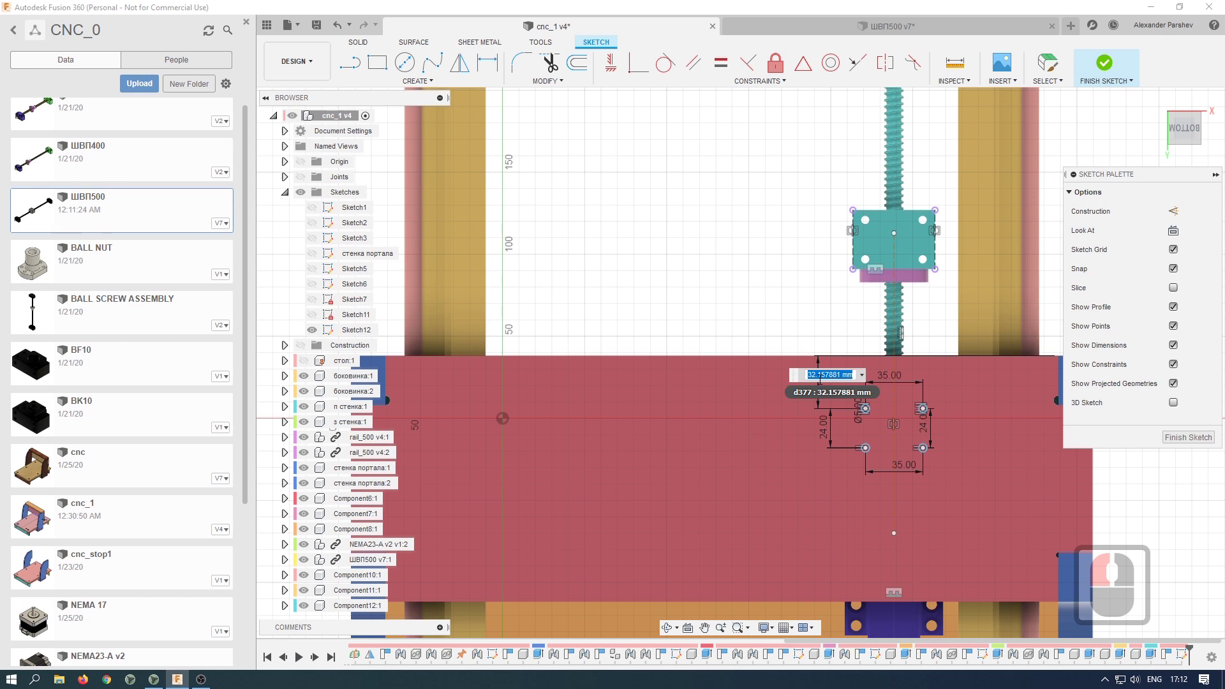
{"action": "type", "text": "50"}
{"action": "key", "text": "Return"}
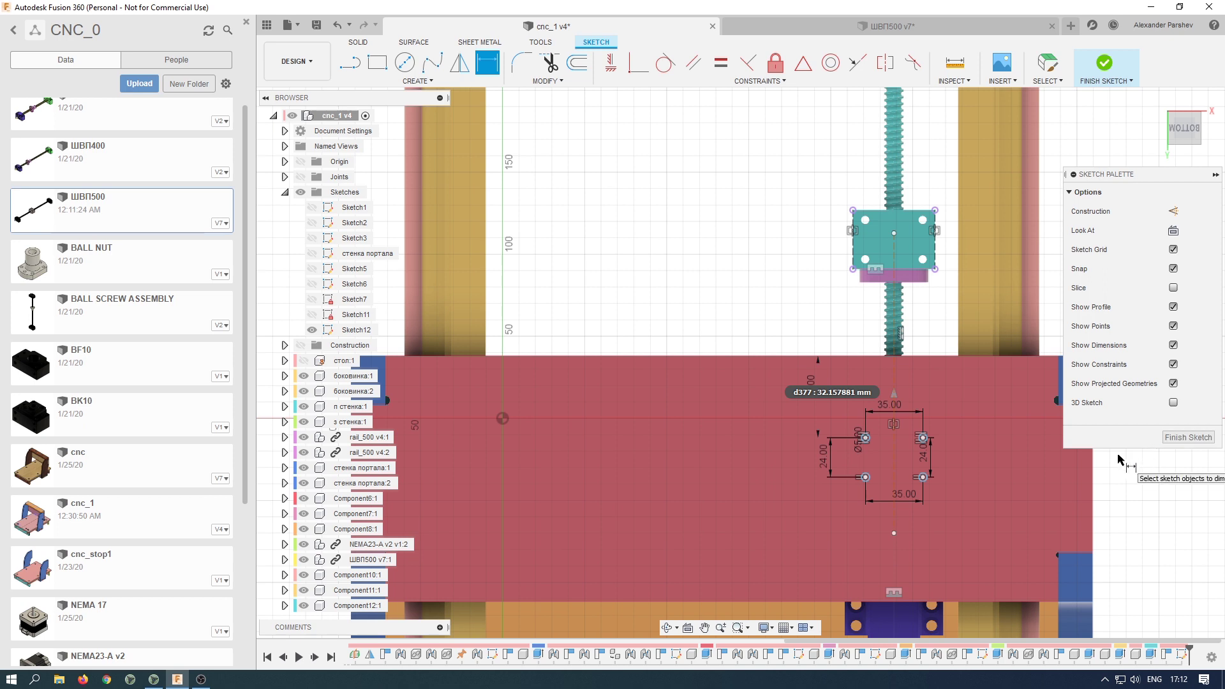
- Draw a vertical construction line across the plate between the midpoints of its two long edges
{"action": "key", "text": "l"}
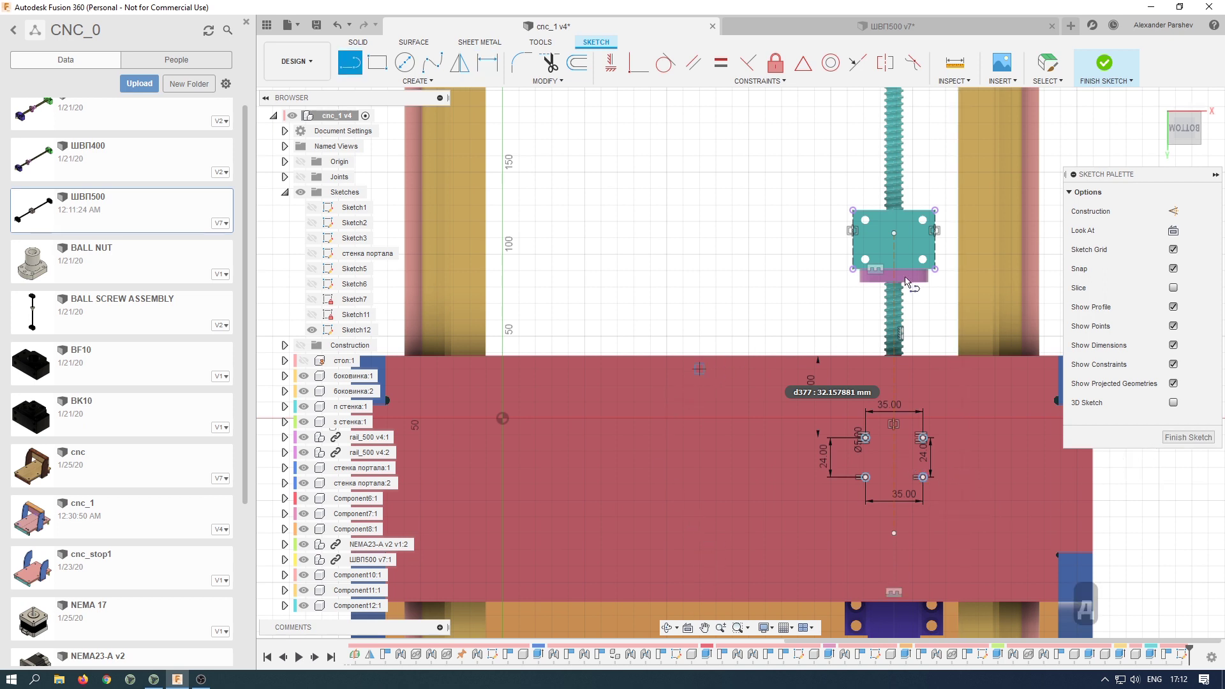
{"action": "left_click", "coordinate": [1175, 213]}
{"action": "left_click", "coordinate": [704, 360]}
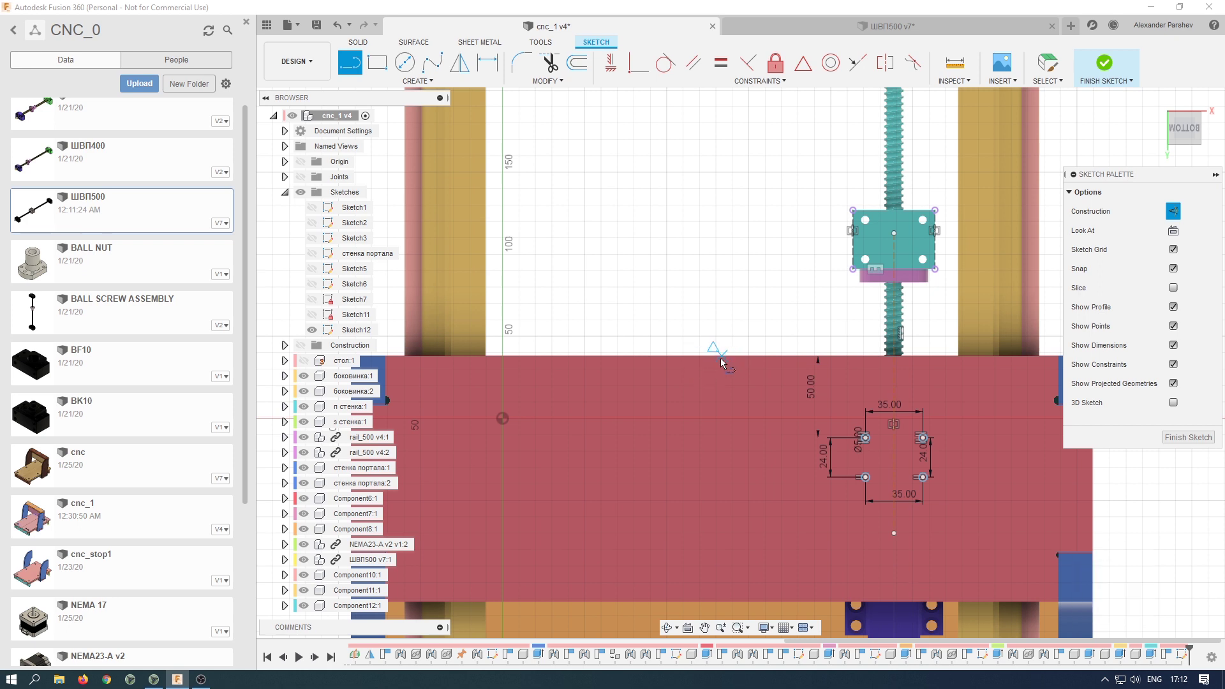
{"action": "left_click", "coordinate": [721, 355]}
{"action": "left_click", "coordinate": [723, 598]}
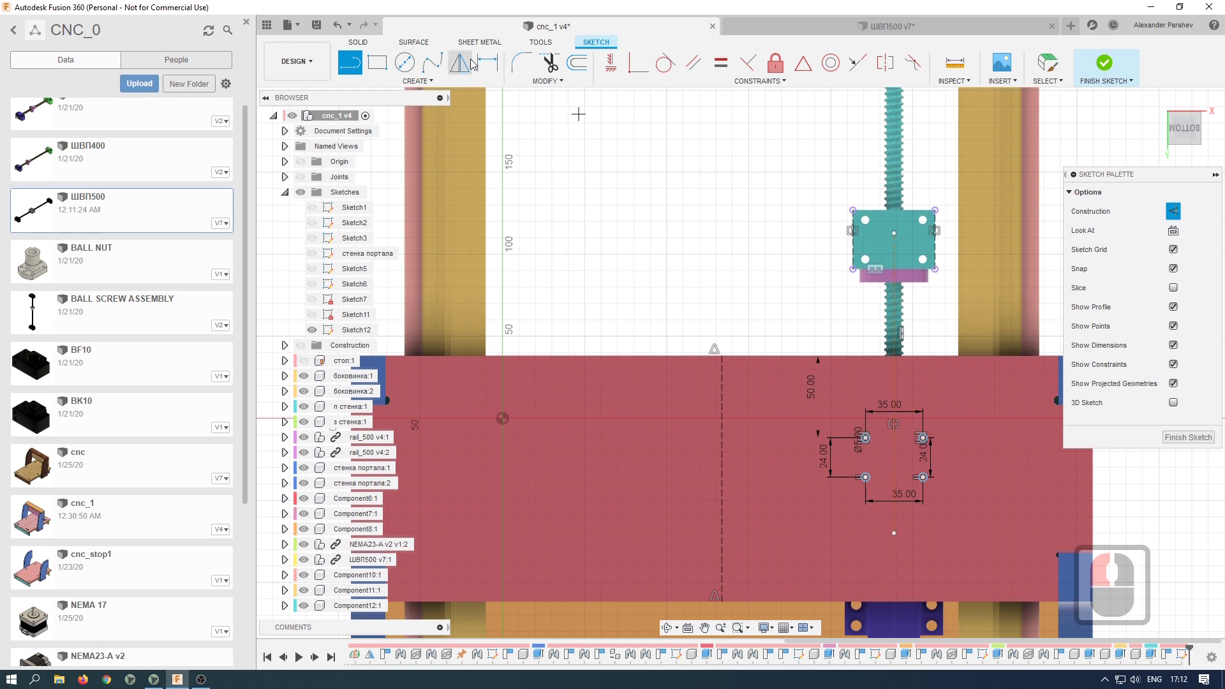
- Mirror the four mounting circles about the plate's vertical construction centreline
{"action": "scroll", "coordinate": [859, 450], "scroll_direction": "up", "scroll_amount": 6}
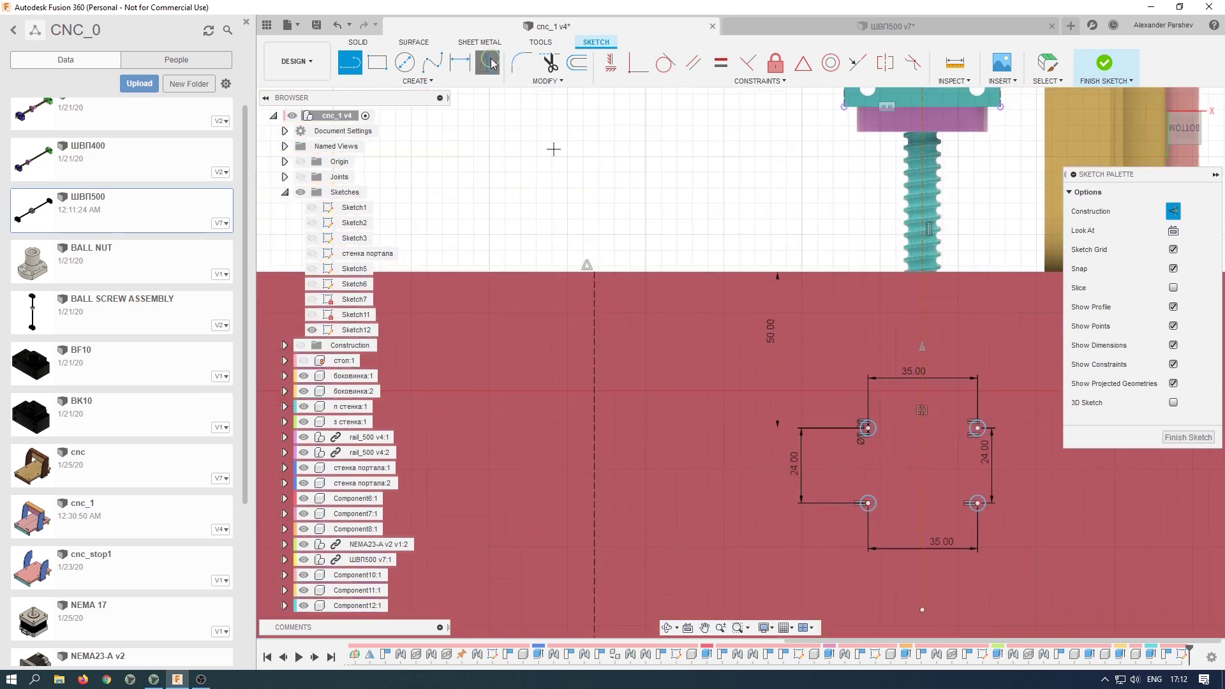
{"action": "left_click", "coordinate": [490, 62]}
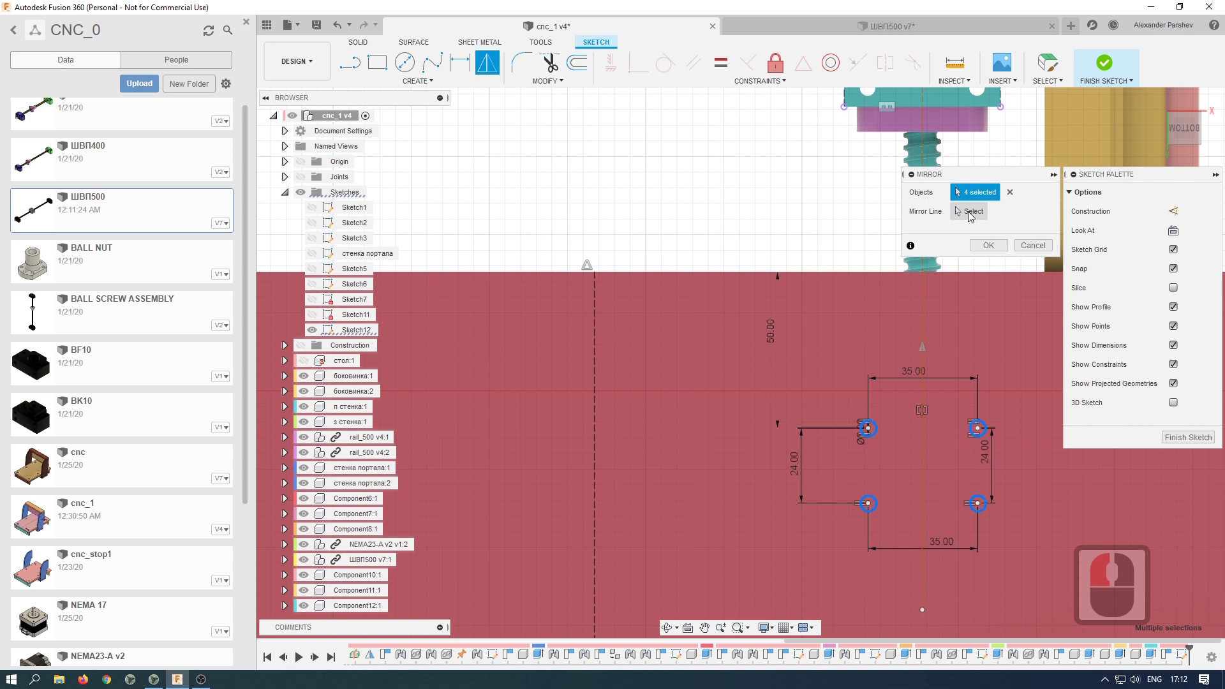
{"action": "left_click", "coordinate": [594, 415]}
{"action": "left_click", "coordinate": [987, 220]}
{"action": "left_click", "coordinate": [988, 246]}
{"action": "scroll", "coordinate": [845, 379], "scroll_direction": "down", "scroll_amount": 7}
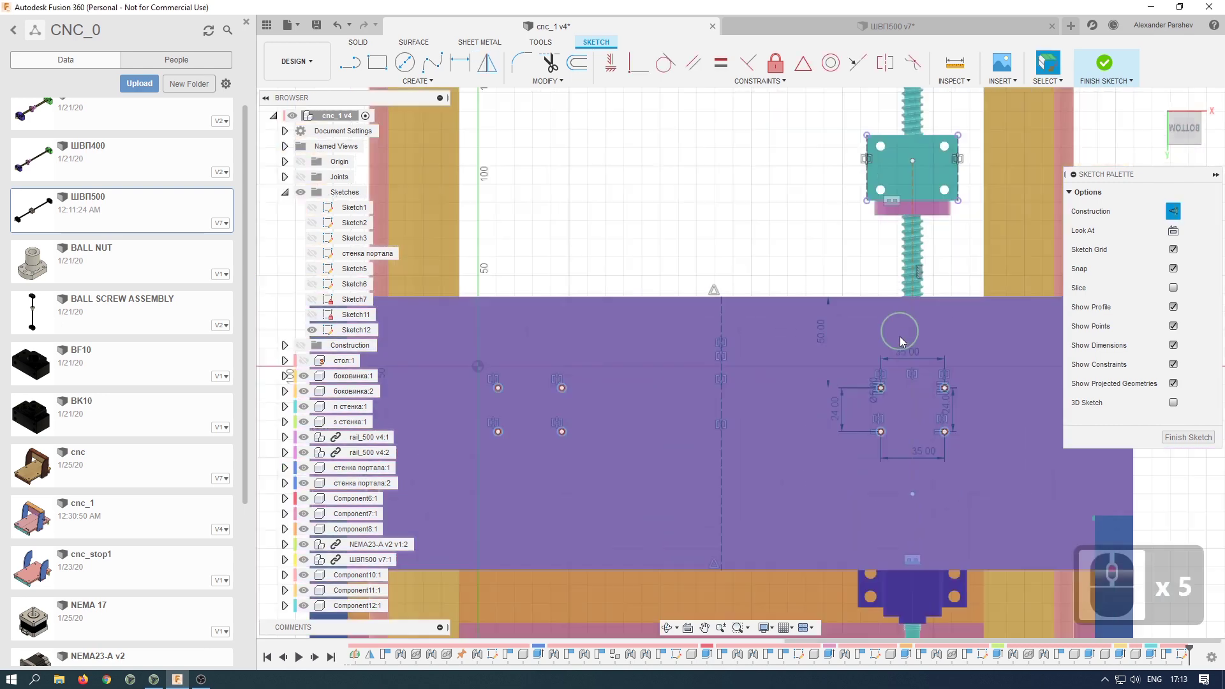
- Extrude all eight circles as a cut of -21 mm through the portal's horizontal plate
{"action": "key", "text": "e"}
{"action": "scroll", "coordinate": [543, 383], "scroll_direction": "up", "scroll_amount": 3}
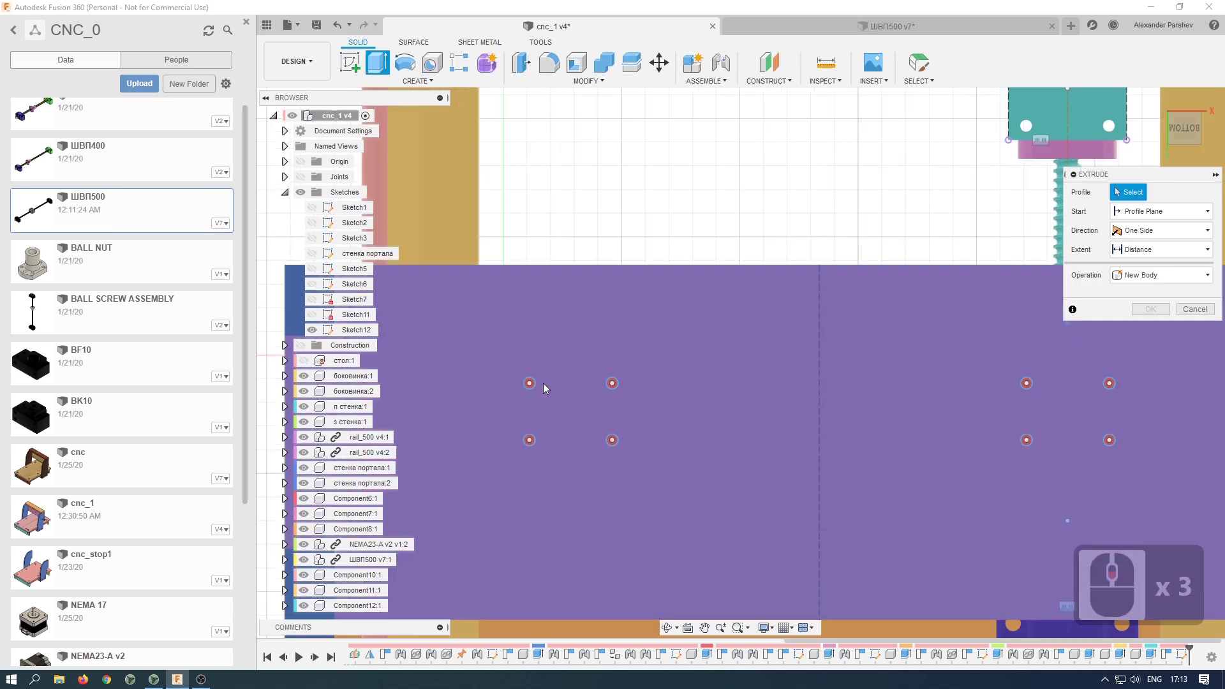
{"action": "left_click", "coordinate": [566, 385]}
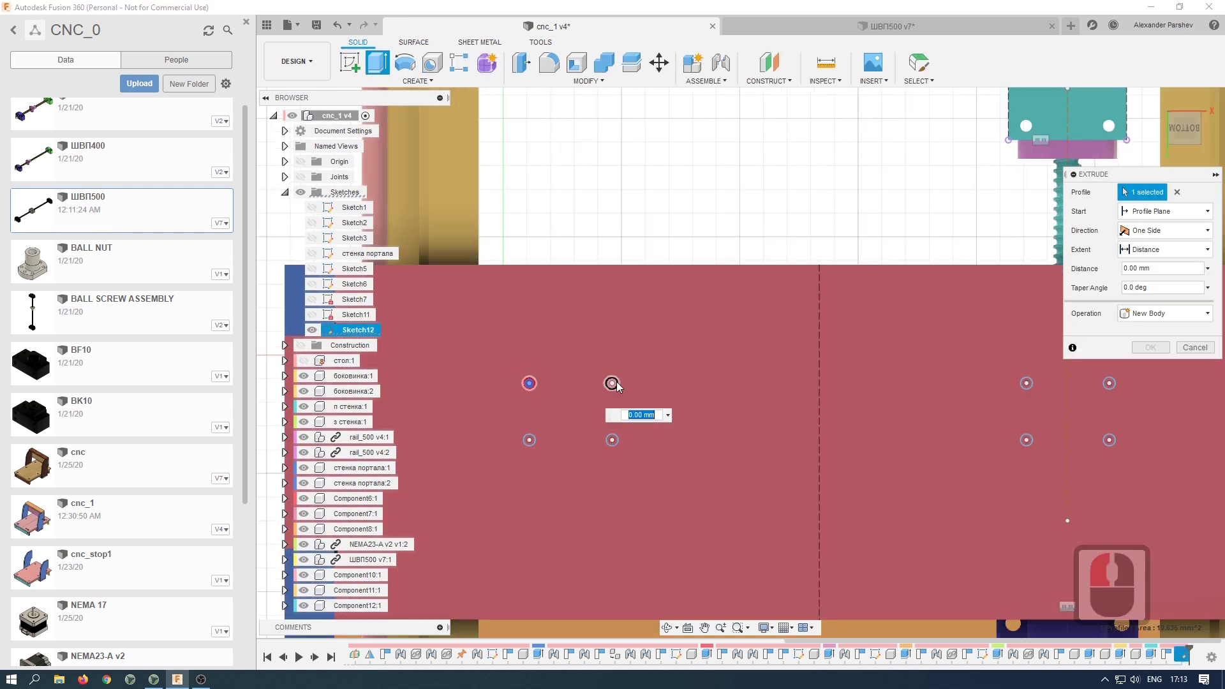
{"action": "left_click", "coordinate": [612, 383]}
{"action": "left_click", "coordinate": [612, 440]}
{"action": "left_click", "coordinate": [529, 440]}
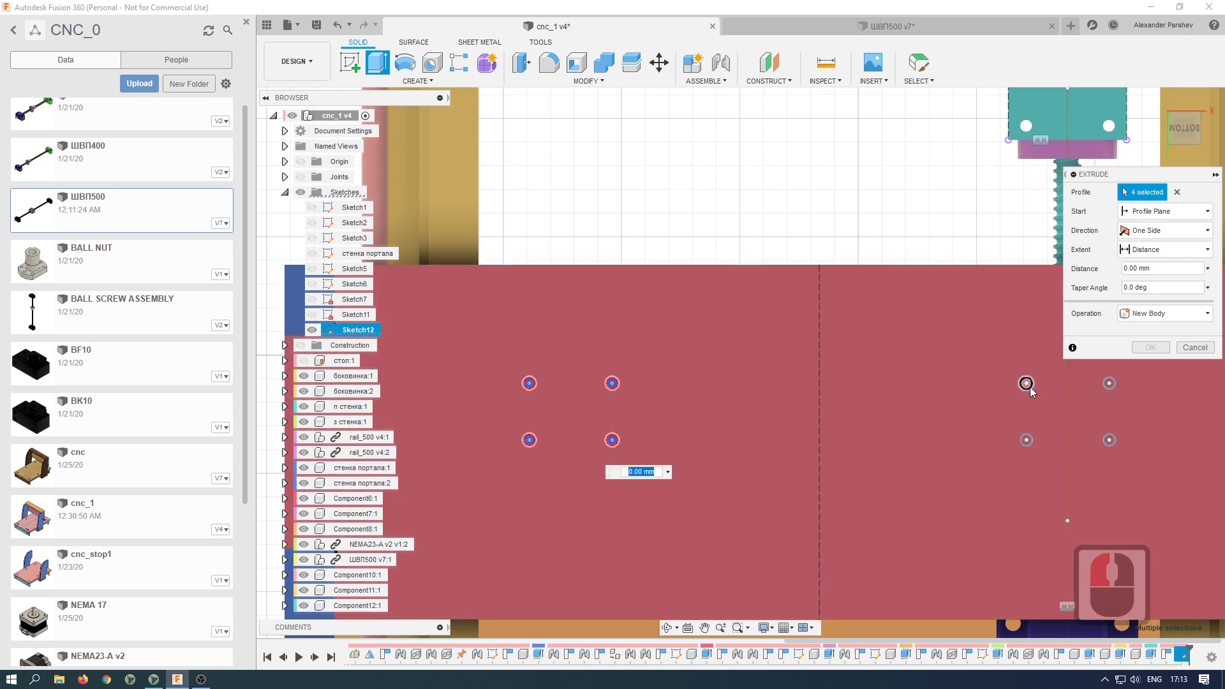
{"action": "left_click", "coordinate": [1027, 384]}
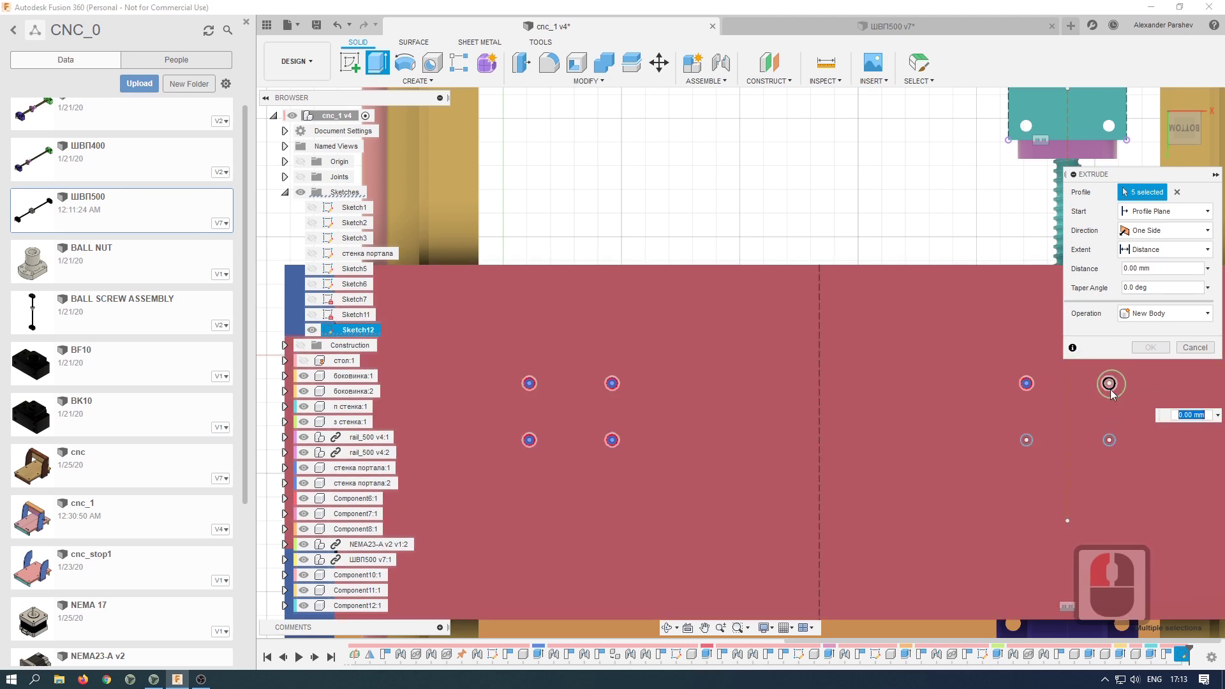
{"action": "left_click", "coordinate": [1111, 440]}
{"action": "left_click", "coordinate": [1031, 439]}
{"action": "scroll", "coordinate": [716, 388], "scroll_direction": "down", "scroll_amount": 5}
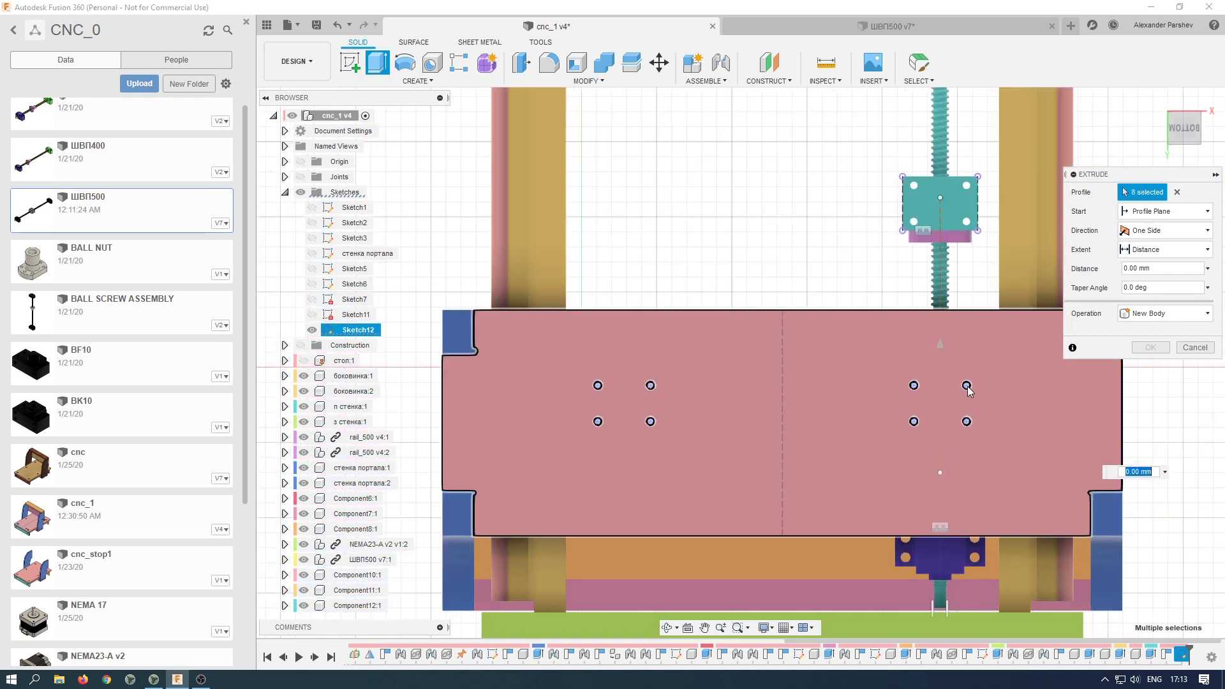
{"action": "scroll", "coordinate": [838, 280], "scroll_direction": "down", "scroll_amount": 1}
{"action": "middle_click_drag", "start_coordinate": [838, 281], "coordinate": [828, 232], "text": "shift"}
{"action": "type", "text": "-21"}
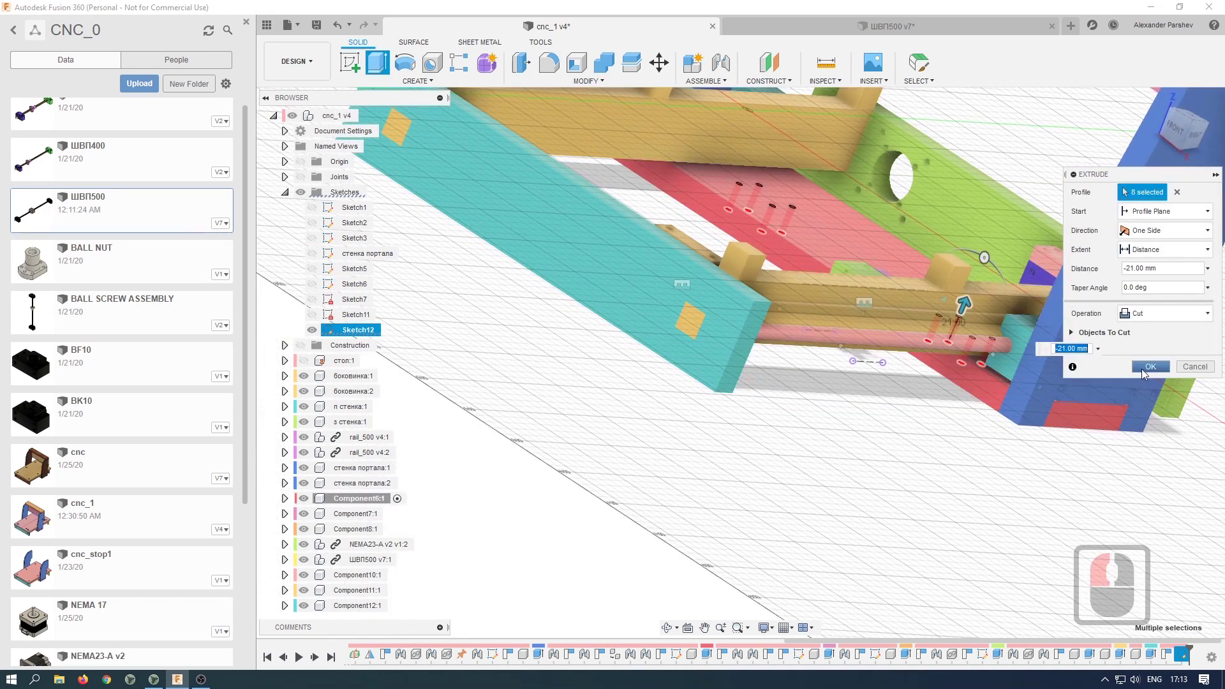
{"action": "left_click", "coordinate": [1149, 368]}
- Join a hole of the ball nut spacer to the matching mounting hole in the portal's horizontal plate with a rigid joint
{"action": "middle_click_drag", "start_coordinate": [785, 412], "coordinate": [814, 364], "text": "shift"}
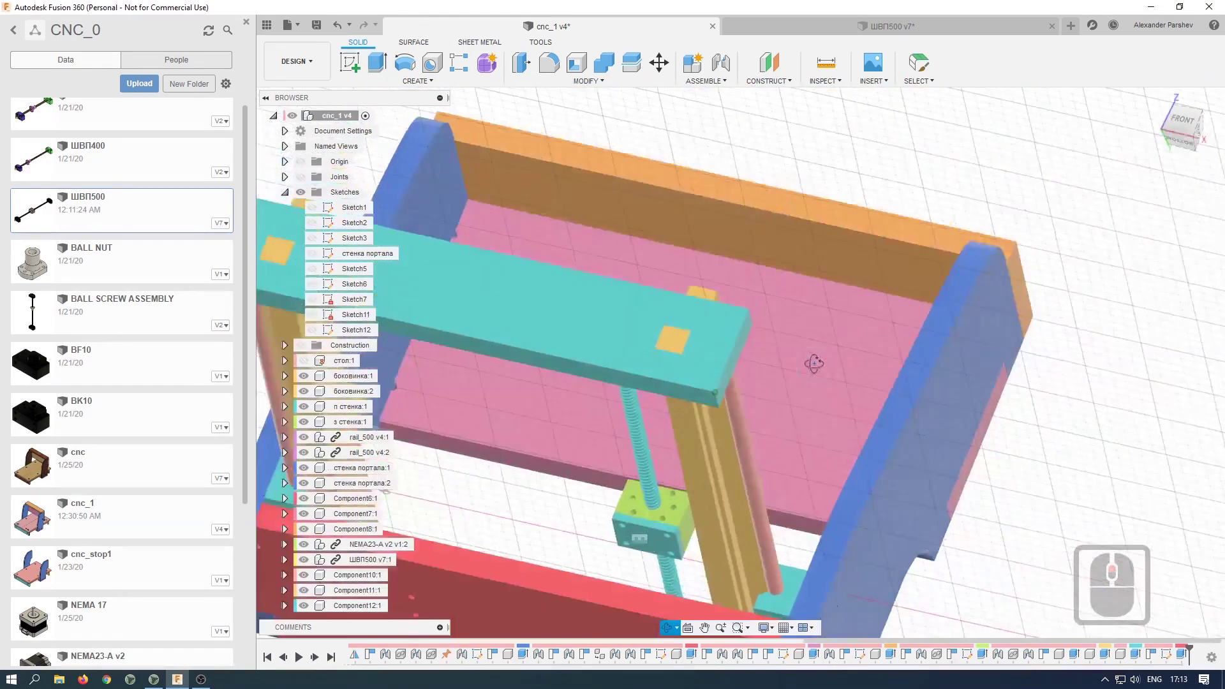
{"action": "scroll", "coordinate": [661, 396], "scroll_direction": "down", "scroll_amount": 10}
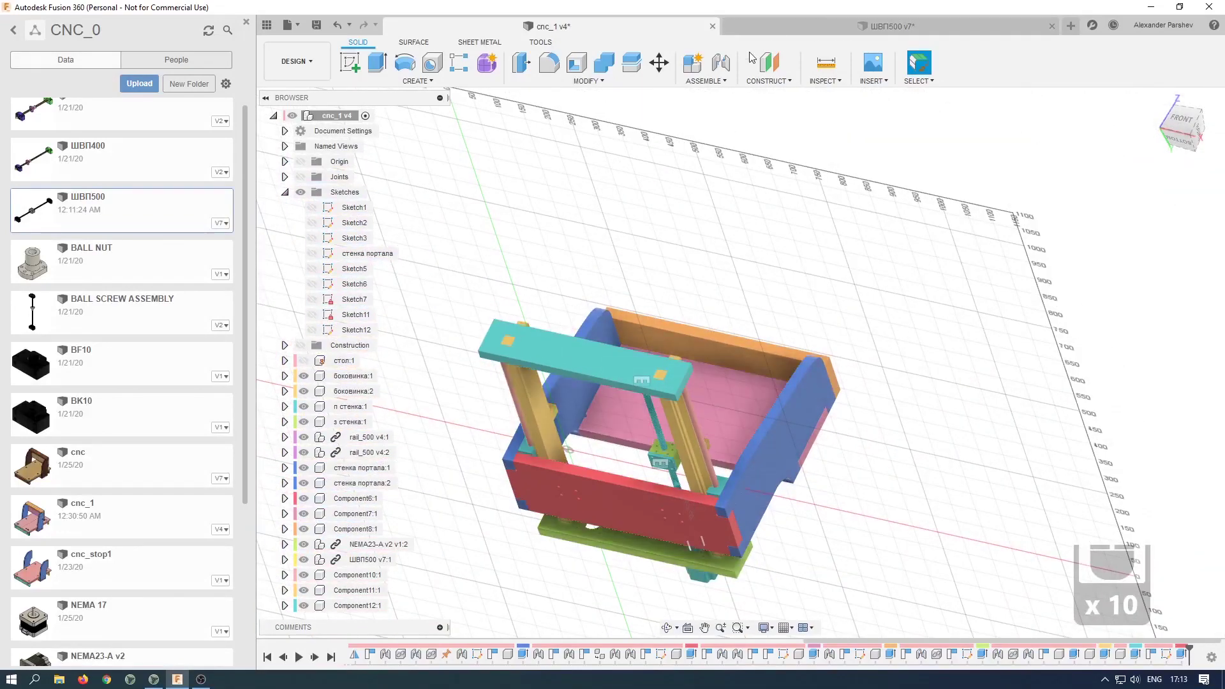
{"action": "scroll", "coordinate": [573, 459], "scroll_direction": "up", "scroll_amount": 6}
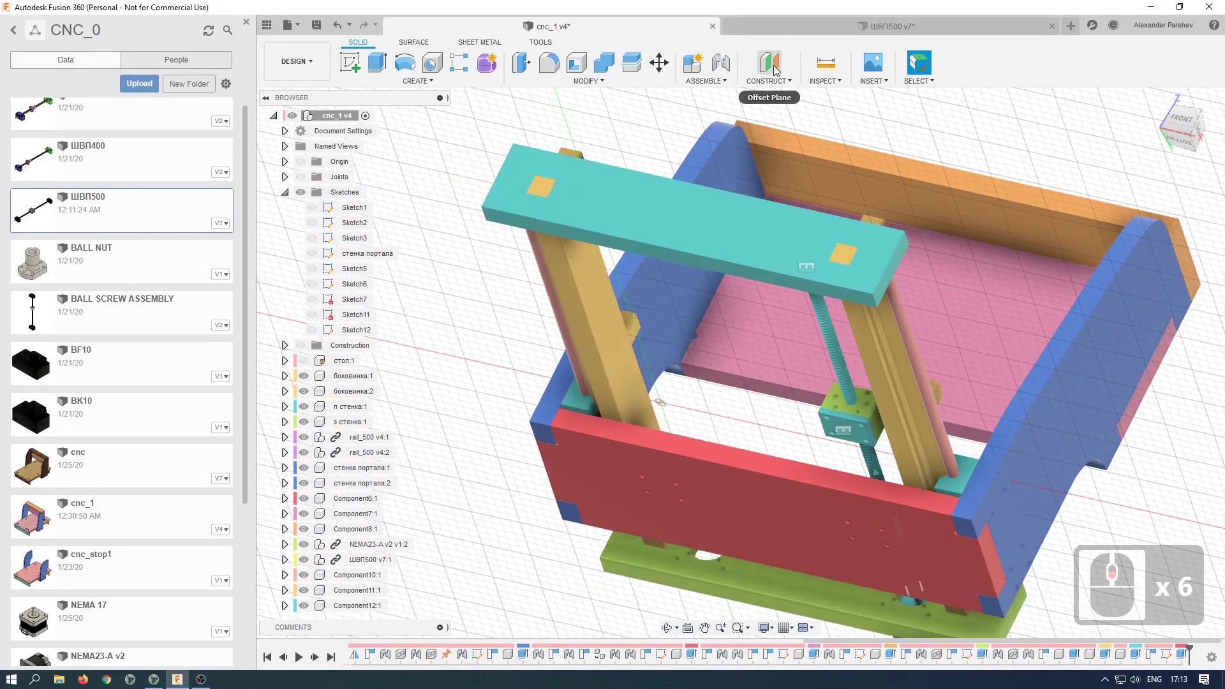
{"action": "left_click", "coordinate": [727, 63]}
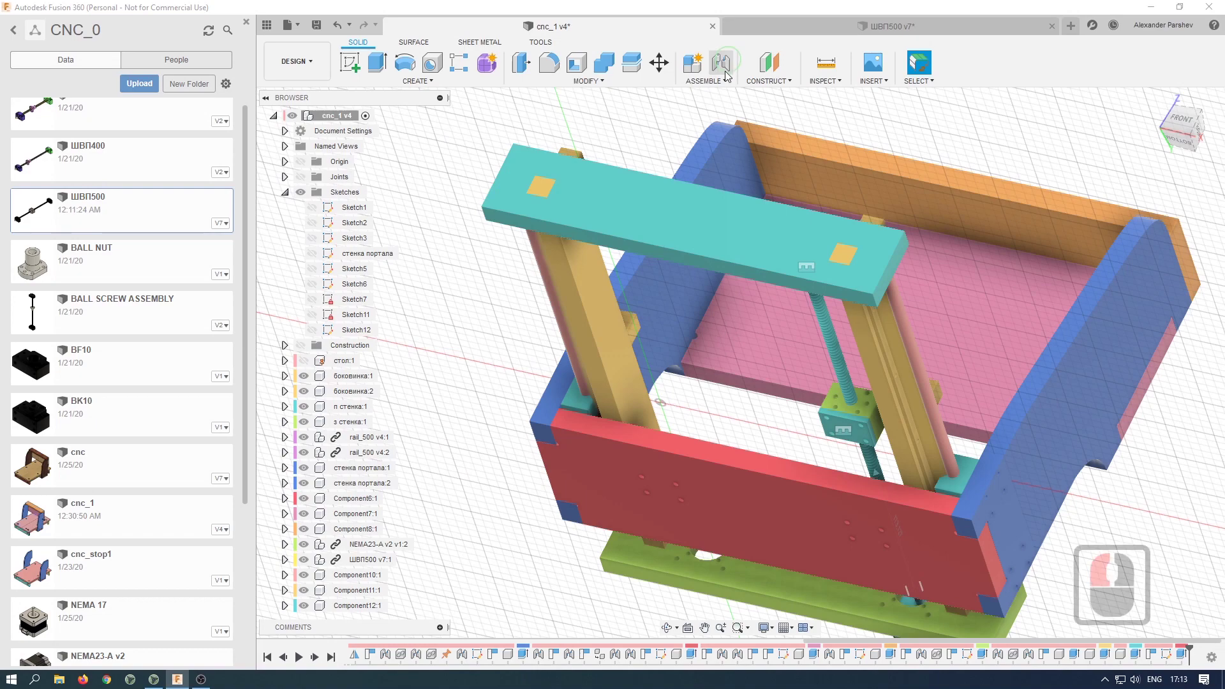
{"action": "scroll", "coordinate": [838, 425], "scroll_direction": "up", "scroll_amount": 7}
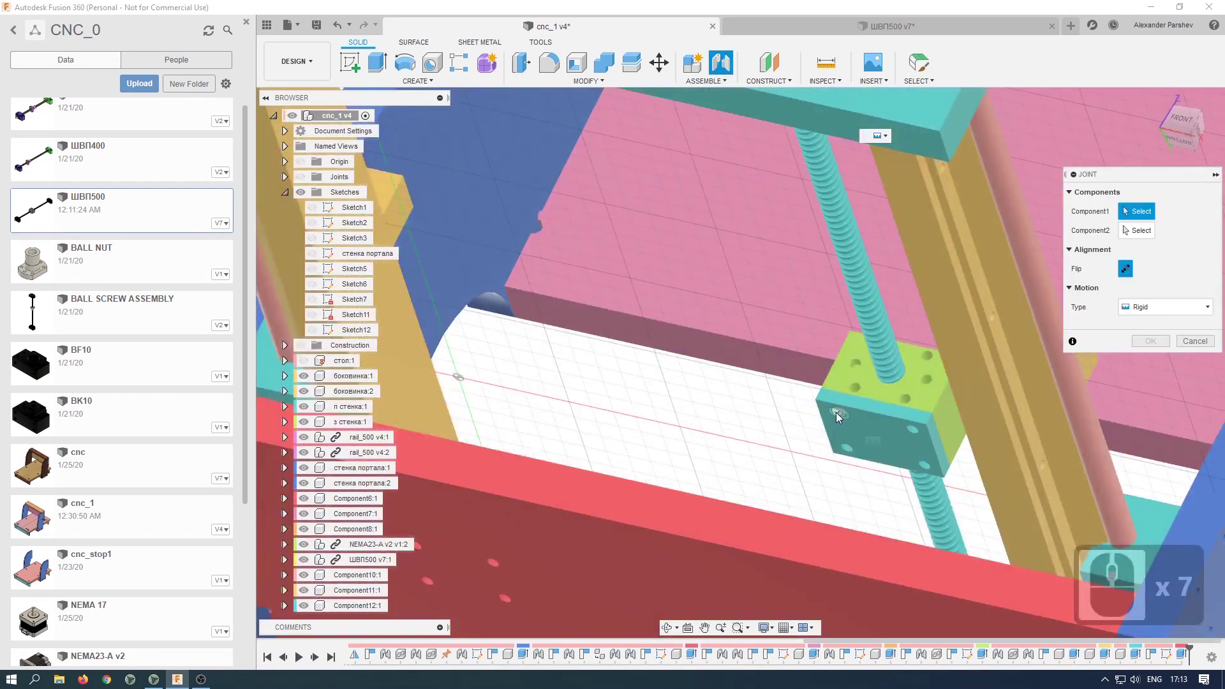
{"action": "left_click", "coordinate": [822, 388]}
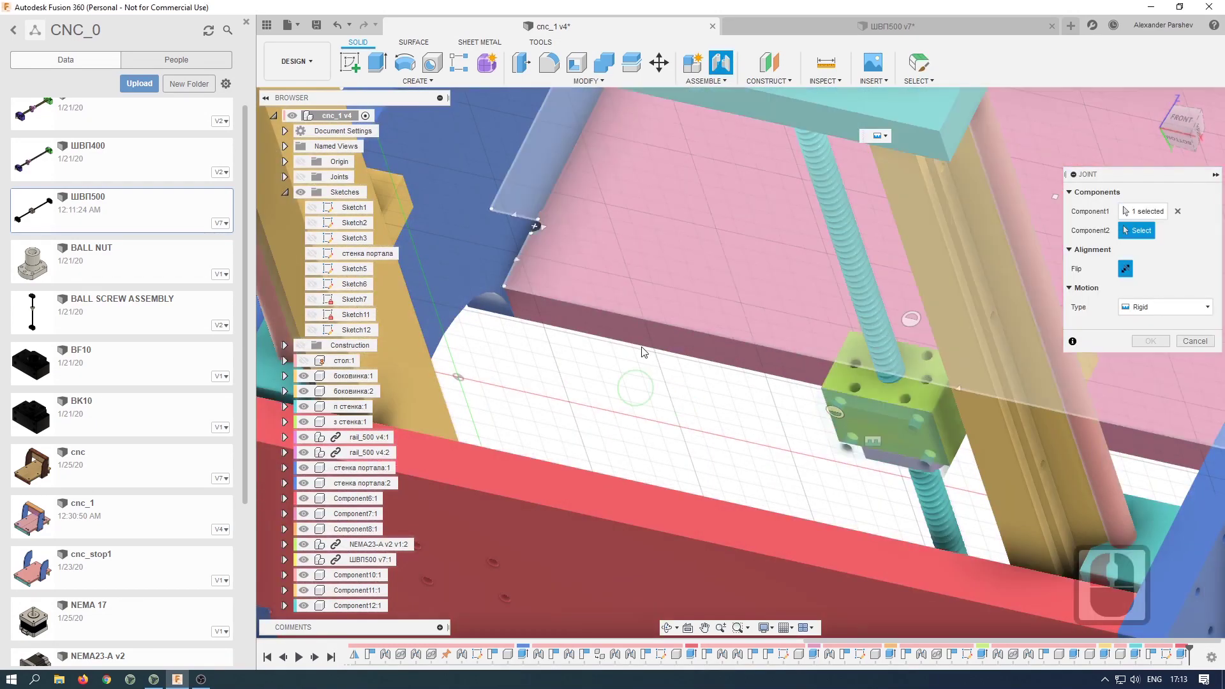
{"action": "scroll", "coordinate": [797, 370], "scroll_direction": "down", "scroll_amount": 8}
{"action": "scroll", "coordinate": [771, 361], "scroll_direction": "down", "scroll_amount": 12}
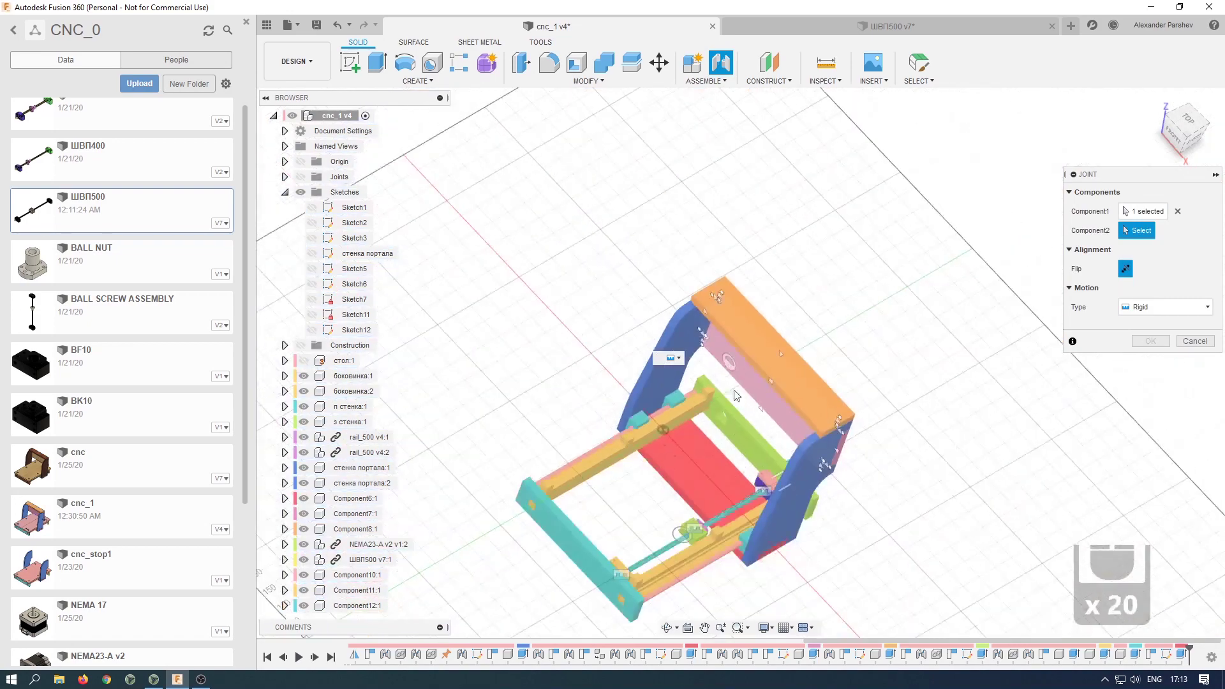
{"action": "scroll", "coordinate": [690, 536], "scroll_direction": "up", "scroll_amount": 10}
{"action": "scroll", "coordinate": [727, 533], "scroll_direction": "down", "scroll_amount": 8}
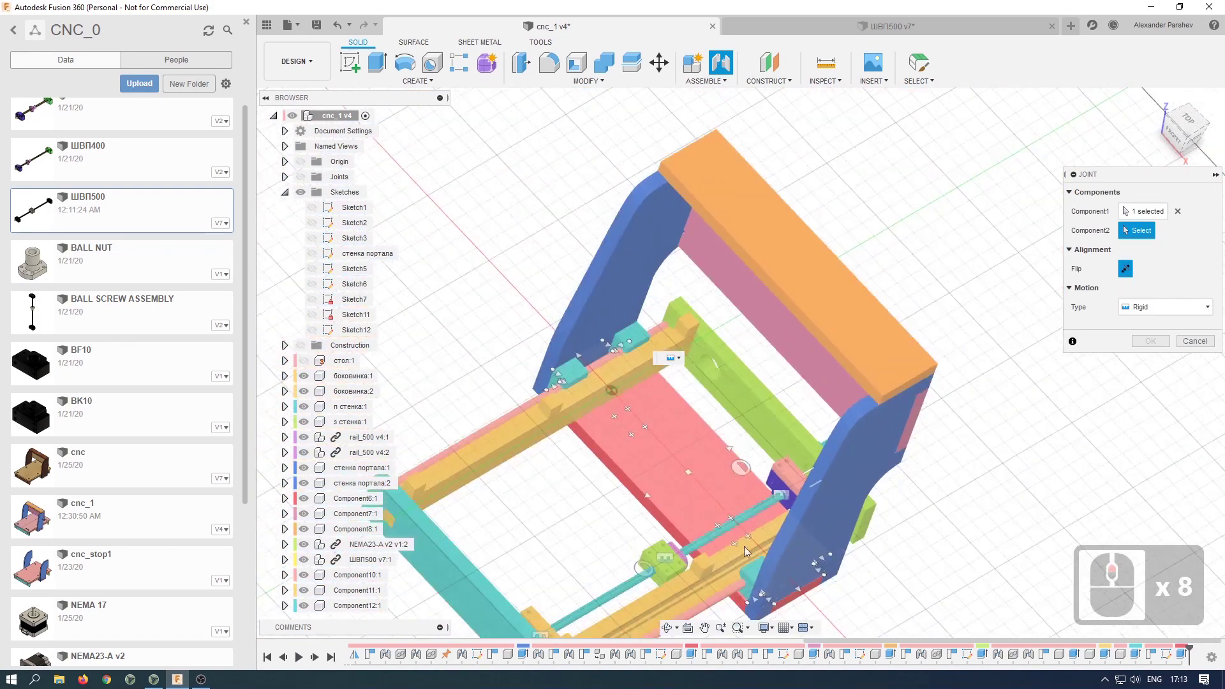
{"action": "scroll", "coordinate": [722, 550], "scroll_direction": "up", "scroll_amount": 4}
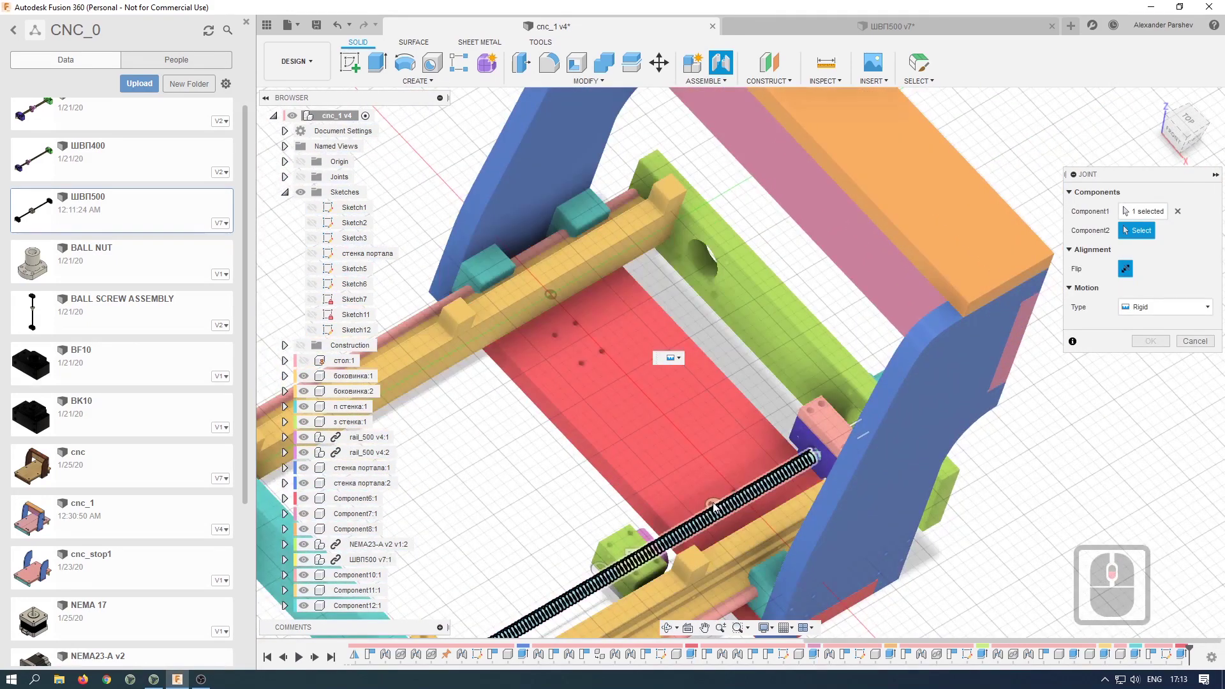
{"action": "scroll", "coordinate": [716, 506], "scroll_direction": "up", "scroll_amount": 8}
{"action": "left_click", "coordinate": [715, 508]}
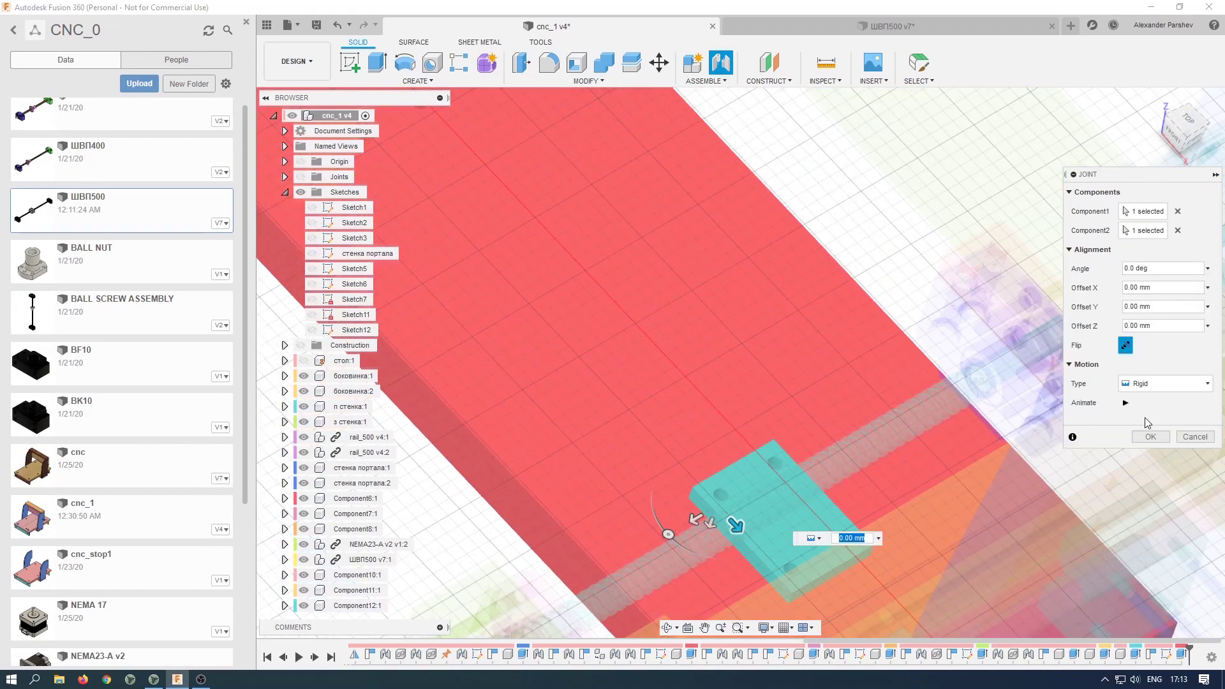
{"action": "left_click", "coordinate": [1151, 437]}
- Try to join the ball nut housing to the spacer with a rigid joint between their matching mounting holes
{"action": "scroll", "coordinate": [715, 305], "scroll_direction": "down", "scroll_amount": 6}
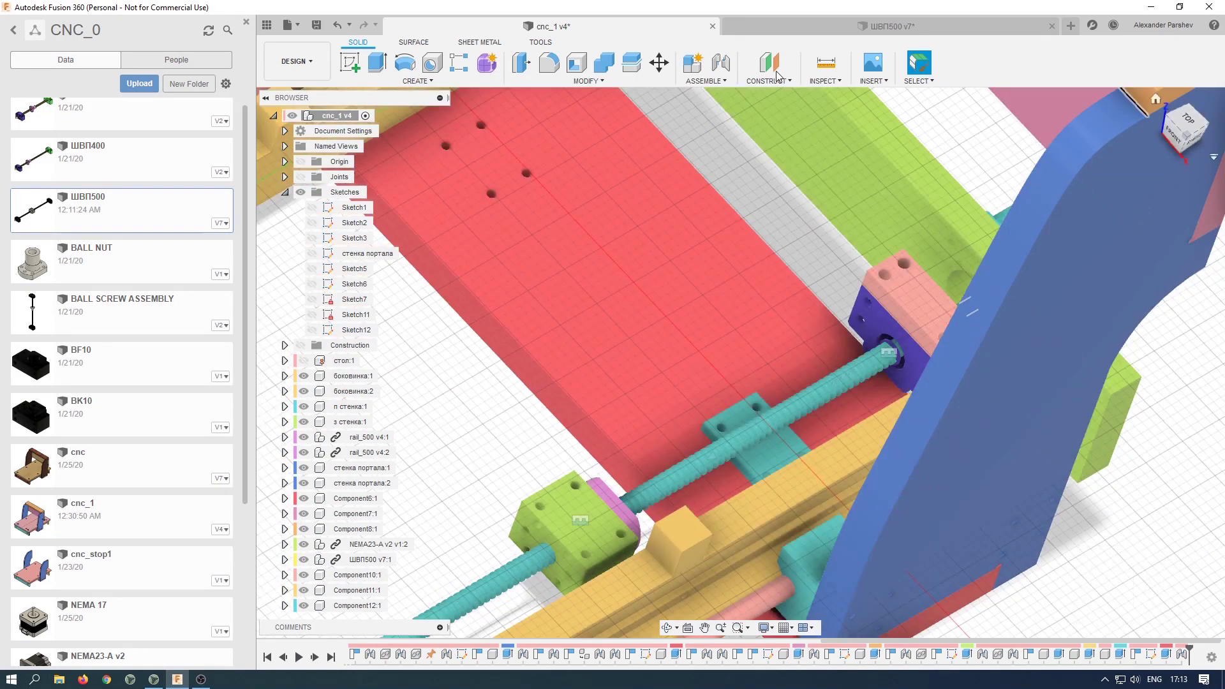
{"action": "left_click", "coordinate": [719, 64]}
{"action": "middle_click_drag", "start_coordinate": [644, 272], "coordinate": [825, 273], "text": "shift"}
{"action": "scroll", "coordinate": [875, 286], "scroll_direction": "up", "scroll_amount": 6}
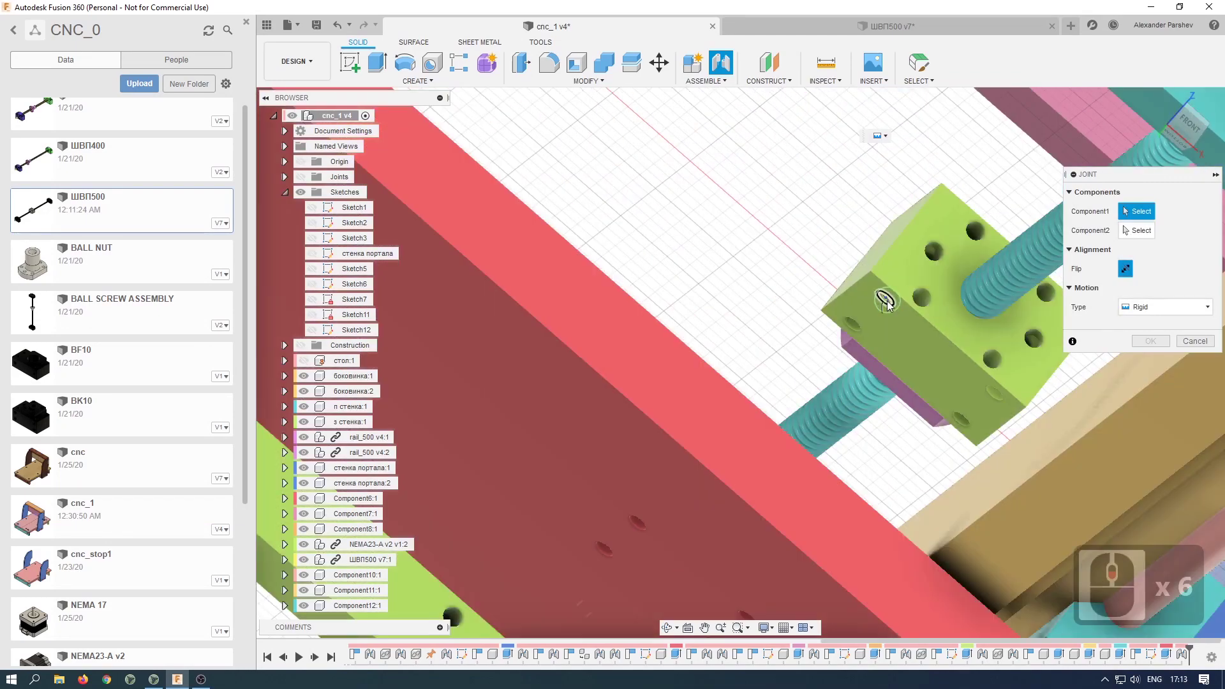
{"action": "left_click", "coordinate": [887, 300]}
{"action": "scroll", "coordinate": [700, 319], "scroll_direction": "down", "scroll_amount": 8}
{"action": "mouse_move", "coordinate": [700, 319]}
{"action": "middle_mouse_down", "text": "shift"}
{"action": "mouse_move", "coordinate": [679, 329]}
{"action": "mouse_move", "coordinate": [694, 336]}
{"action": "middle_mouse_up", "text": "shift"}
{"action": "scroll", "coordinate": [761, 277], "scroll_direction": "up", "scroll_amount": 4}
{"action": "scroll", "coordinate": [761, 276], "scroll_direction": "up", "scroll_amount": 2}
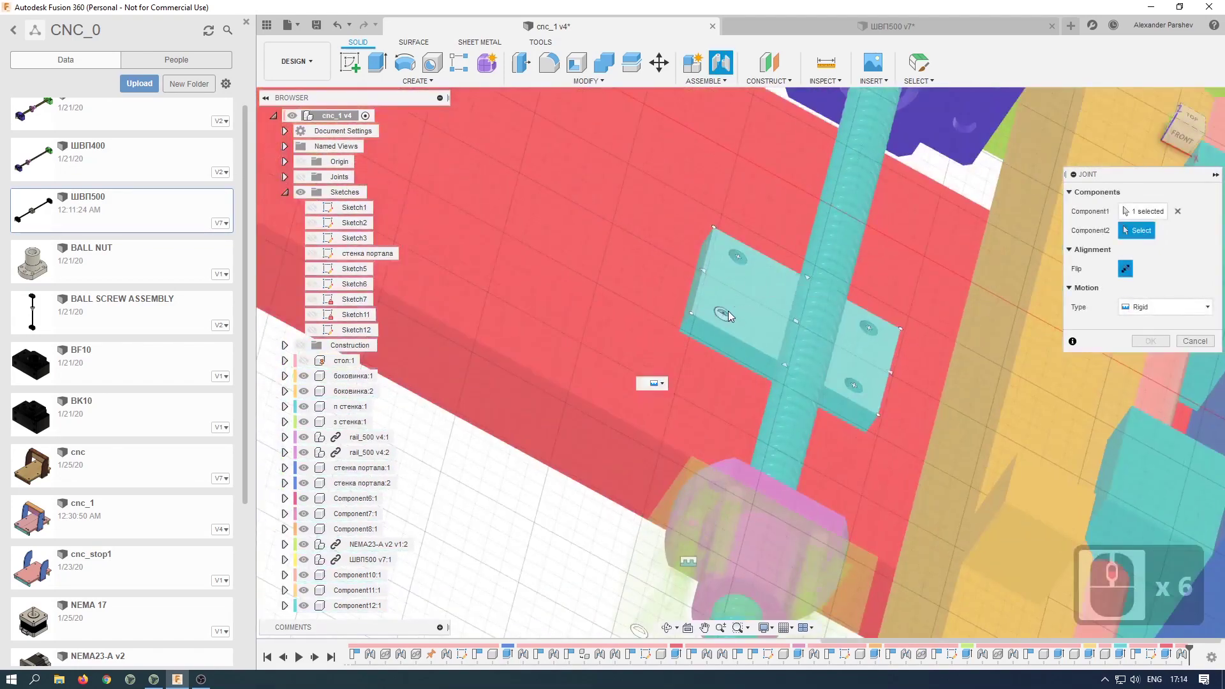
{"action": "left_click", "coordinate": [726, 313]}
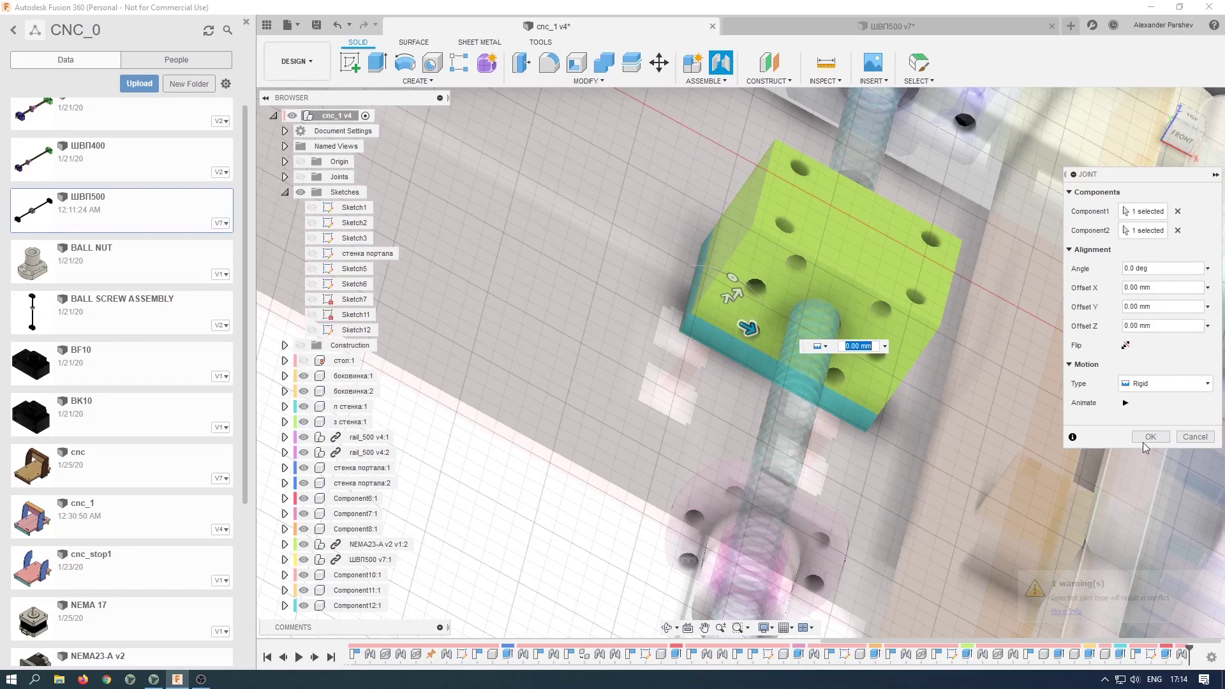
{"action": "left_click", "coordinate": [1142, 440]}
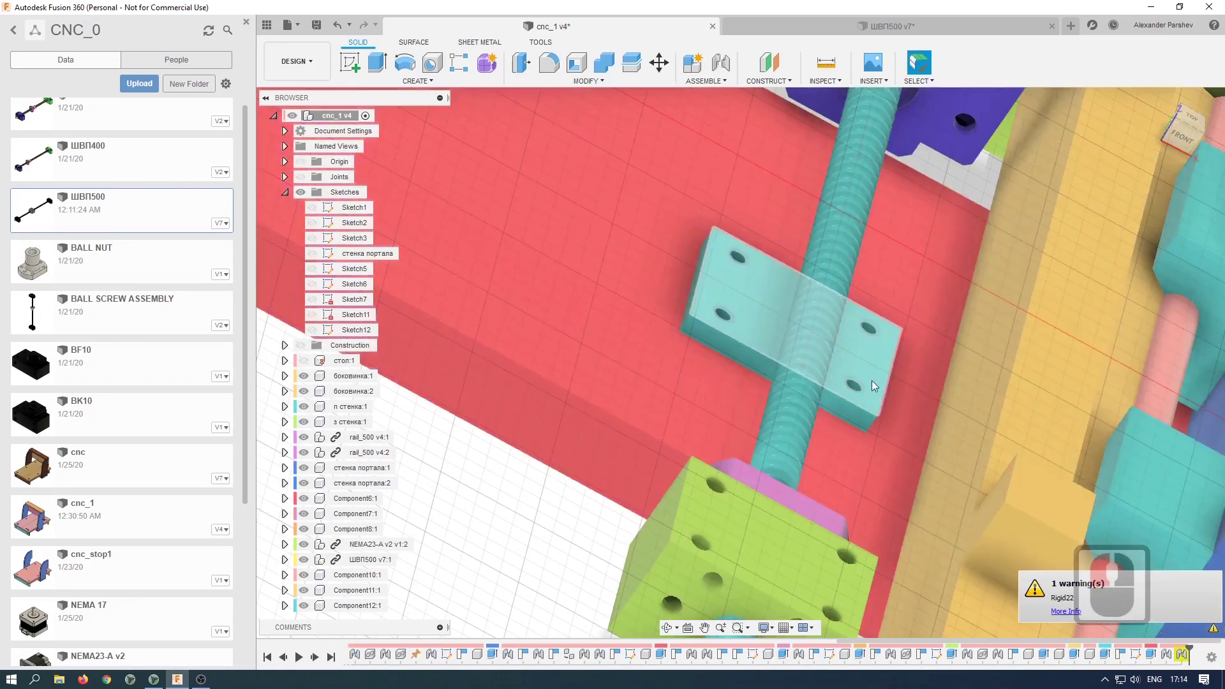
{"action": "scroll", "coordinate": [848, 389], "scroll_direction": "down", "scroll_amount": 7}
{"action": "mouse_move", "coordinate": [826, 397]}
{"action": "middle_mouse_down", "text": "shift"}
{"action": "mouse_move", "coordinate": [779, 377]}
{"action": "mouse_move", "coordinate": [830, 401]}
{"action": "middle_mouse_up", "text": "shift"}
{"action": "scroll", "coordinate": [793, 384], "scroll_direction": "up", "scroll_amount": 5}
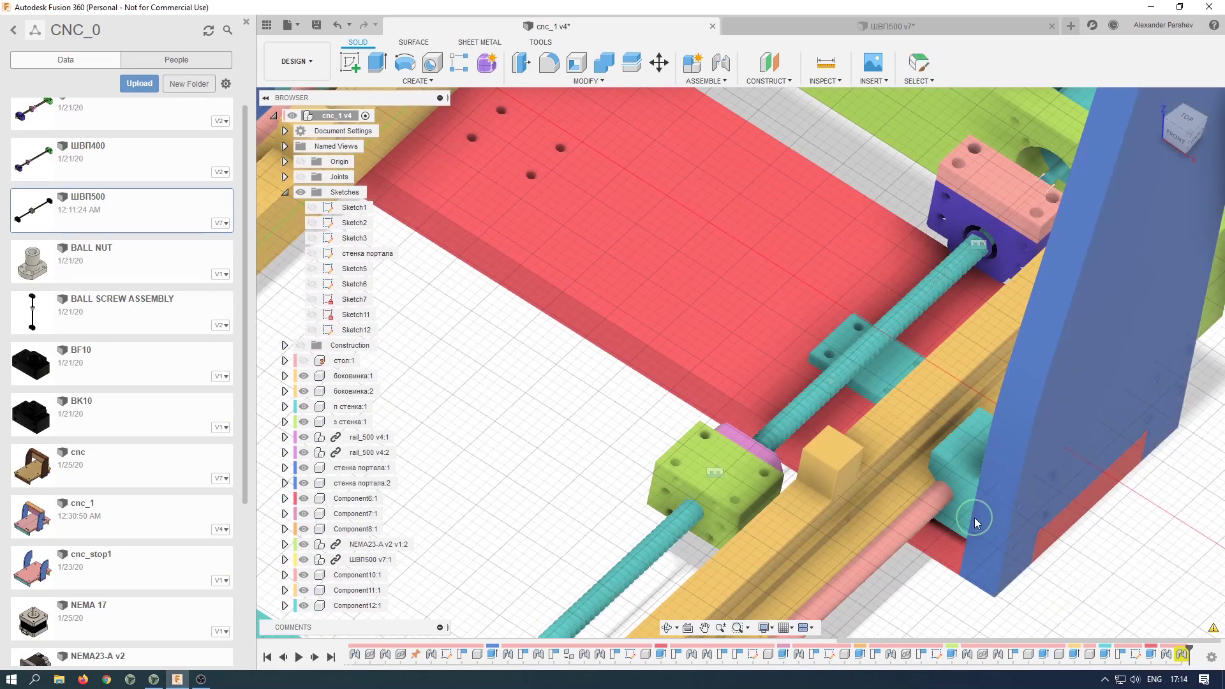
- Delete the faulty rigid joint between the ball nut housing and the spacer
{"action": "double_click", "coordinate": [1016, 458]}
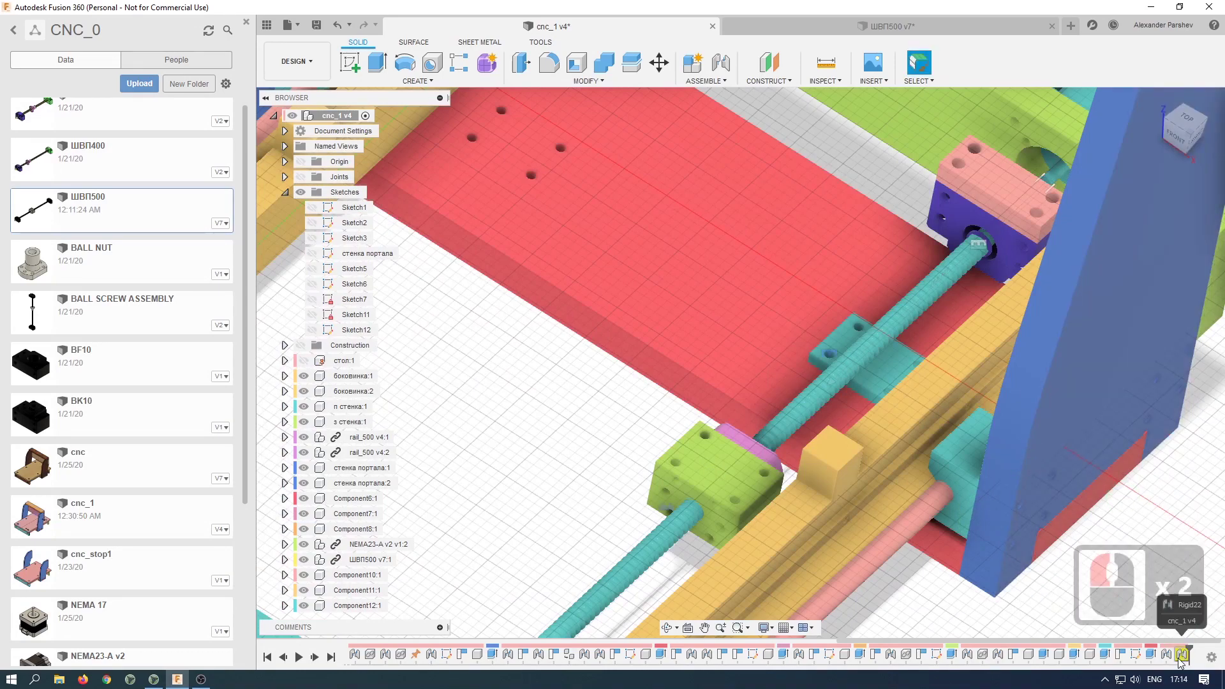
{"action": "left_click", "coordinate": [1179, 657]}
{"action": "right_click", "coordinate": [1180, 659]}
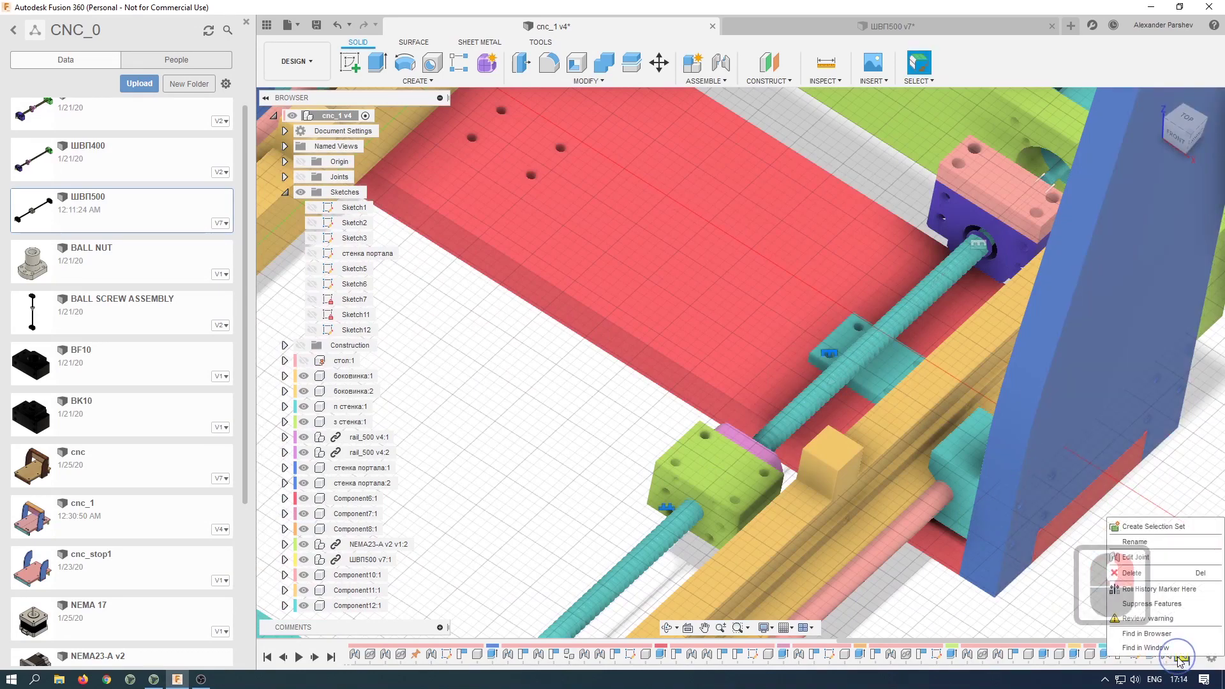
{"action": "left_click", "coordinate": [1140, 574]}
{"action": "middle_click_drag", "start_coordinate": [921, 384], "coordinate": [663, 414], "text": "shift"}
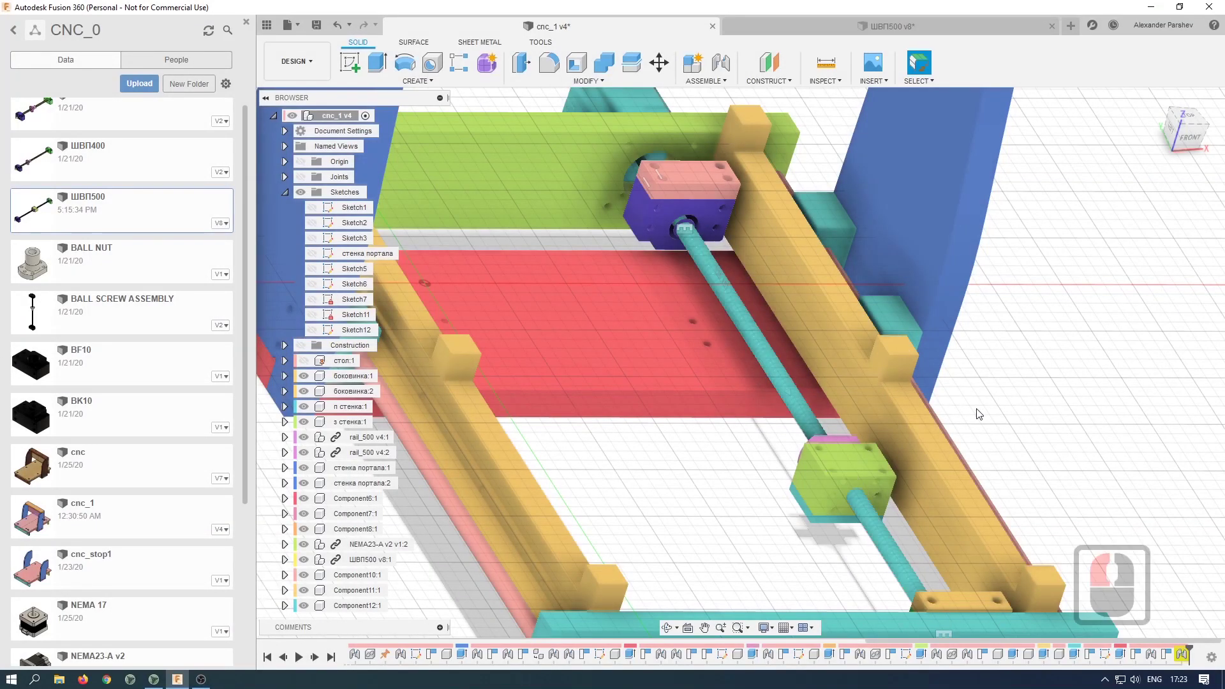
- Undo the last joint changes and slide the ball nut housing together with the portal along the ball screw
{"action": "key", "text": "ctrl+z"}
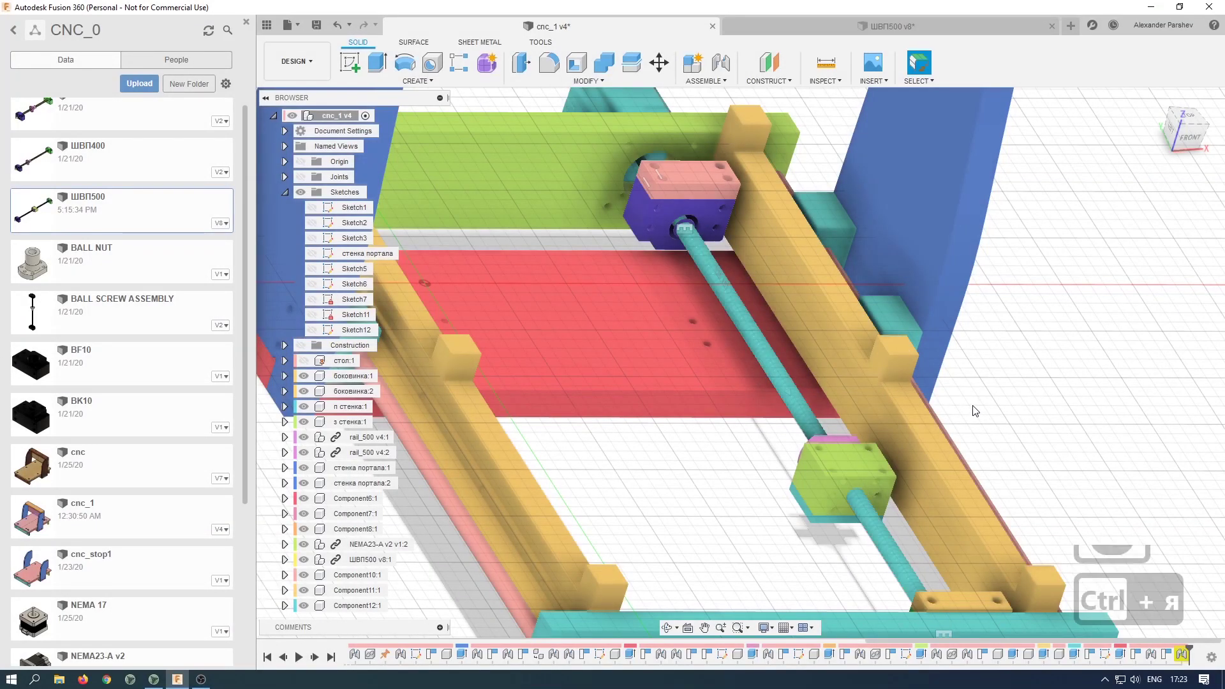
{"action": "key", "text": "ctrl+z"}
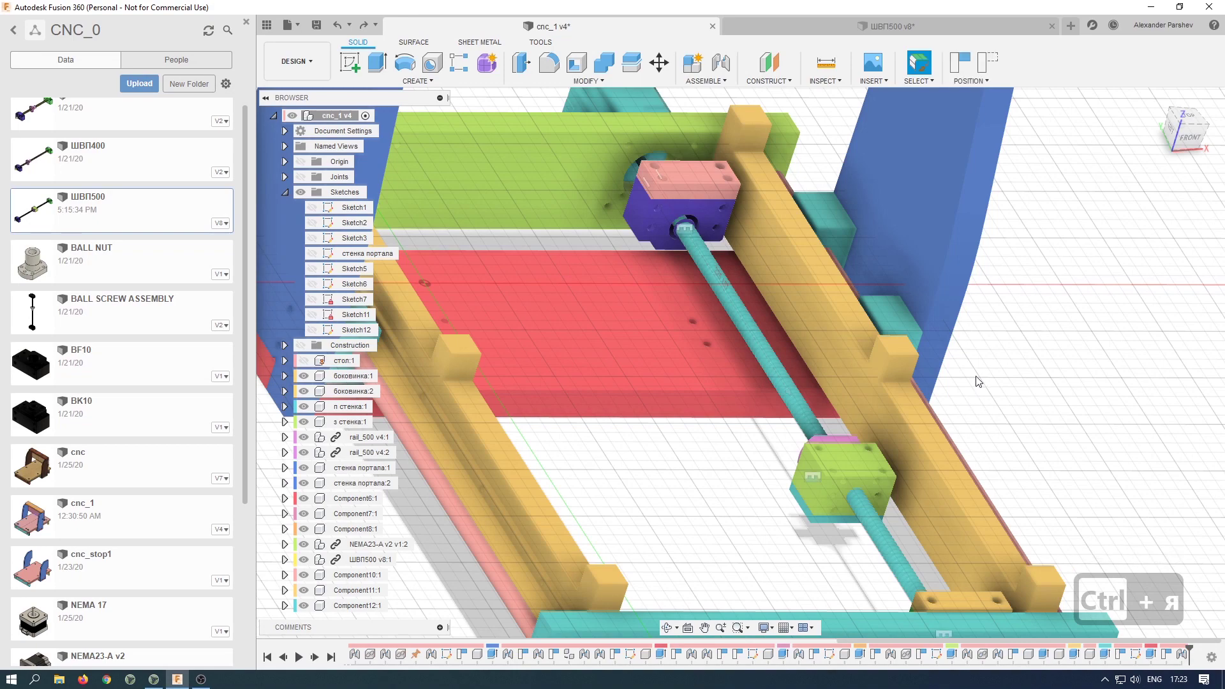
{"action": "left_click_drag", "start_coordinate": [849, 458], "coordinate": [814, 372]}
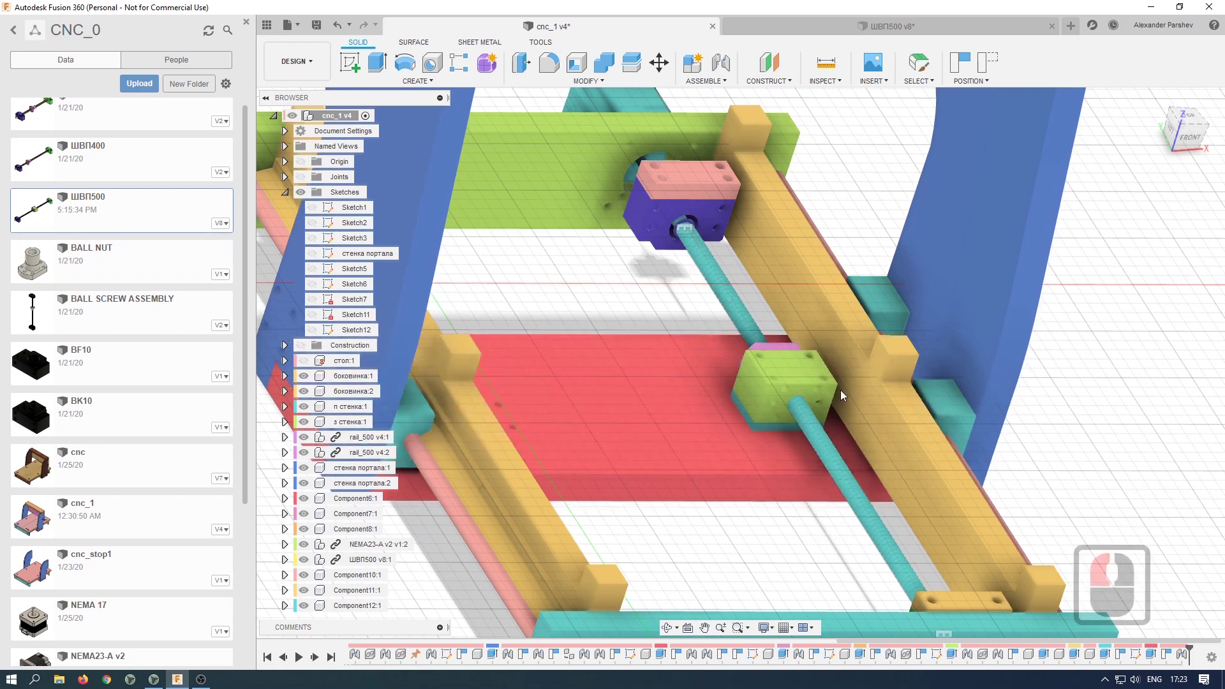
- Examine the mounting holes from the underside of the portal's horizontal plate and return to the home view
{"action": "middle_click_drag", "start_coordinate": [994, 393], "coordinate": [894, 411], "text": "shift"}
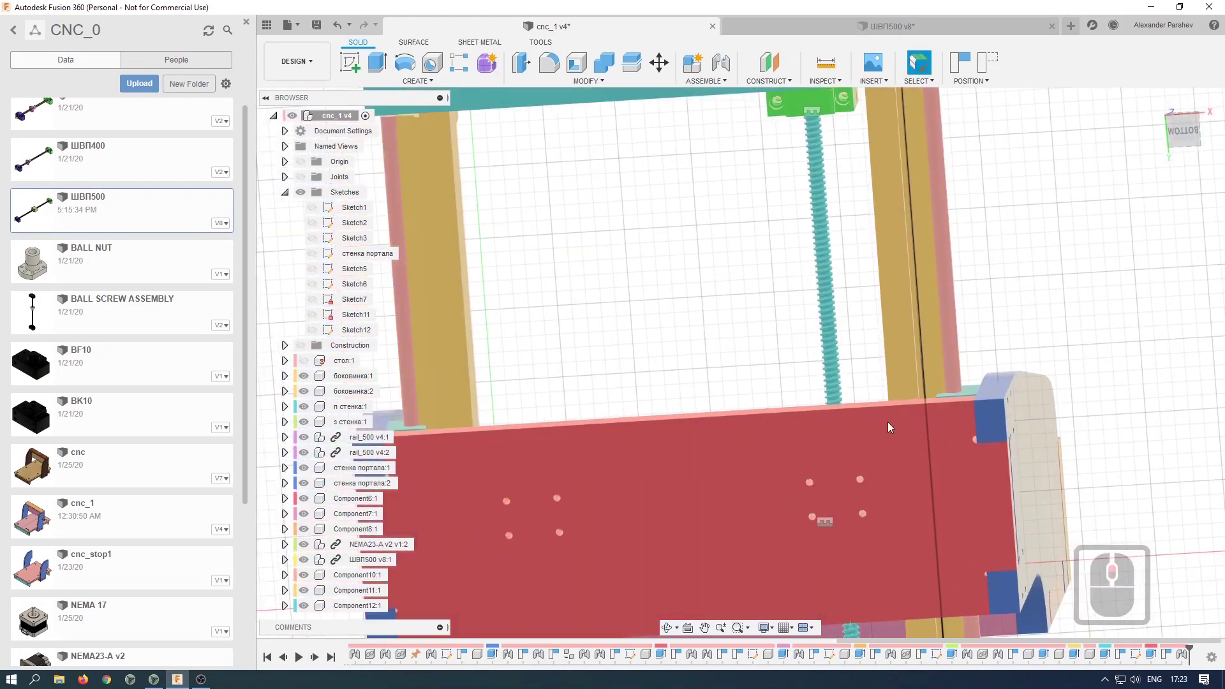
{"action": "scroll", "coordinate": [854, 468], "scroll_direction": "up", "scroll_amount": 6}
{"action": "middle_click_drag", "start_coordinate": [881, 457], "coordinate": [879, 450], "text": "shift"}
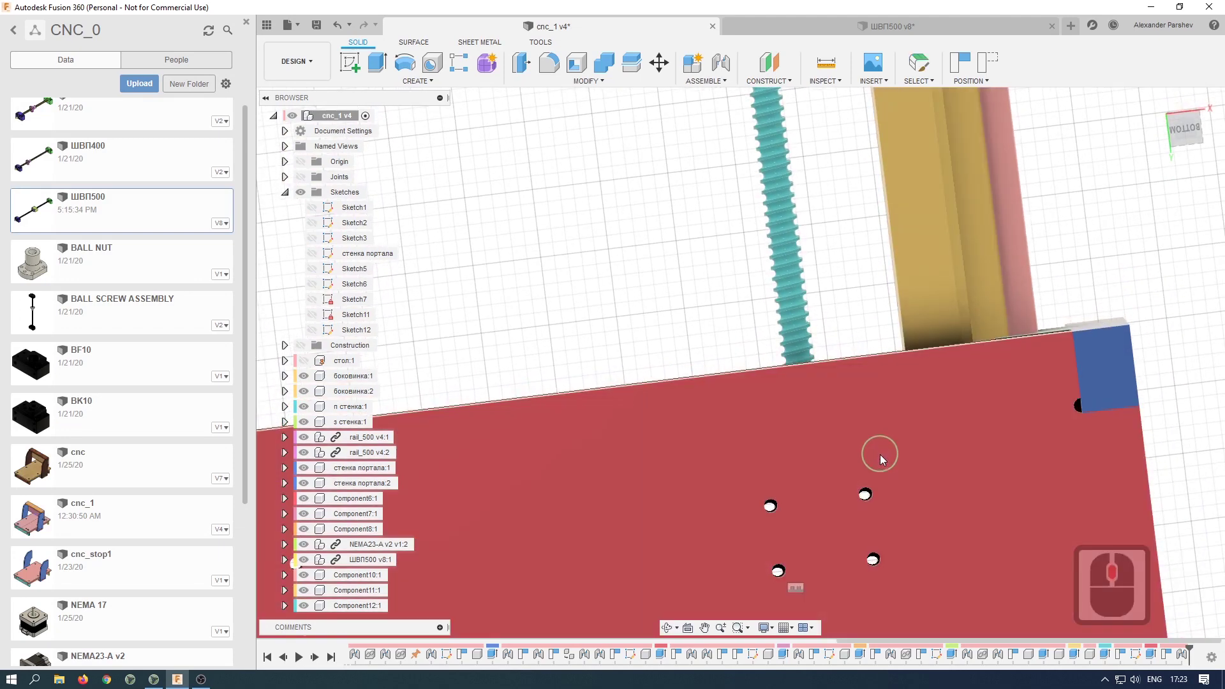
{"action": "left_click", "coordinate": [958, 347]}
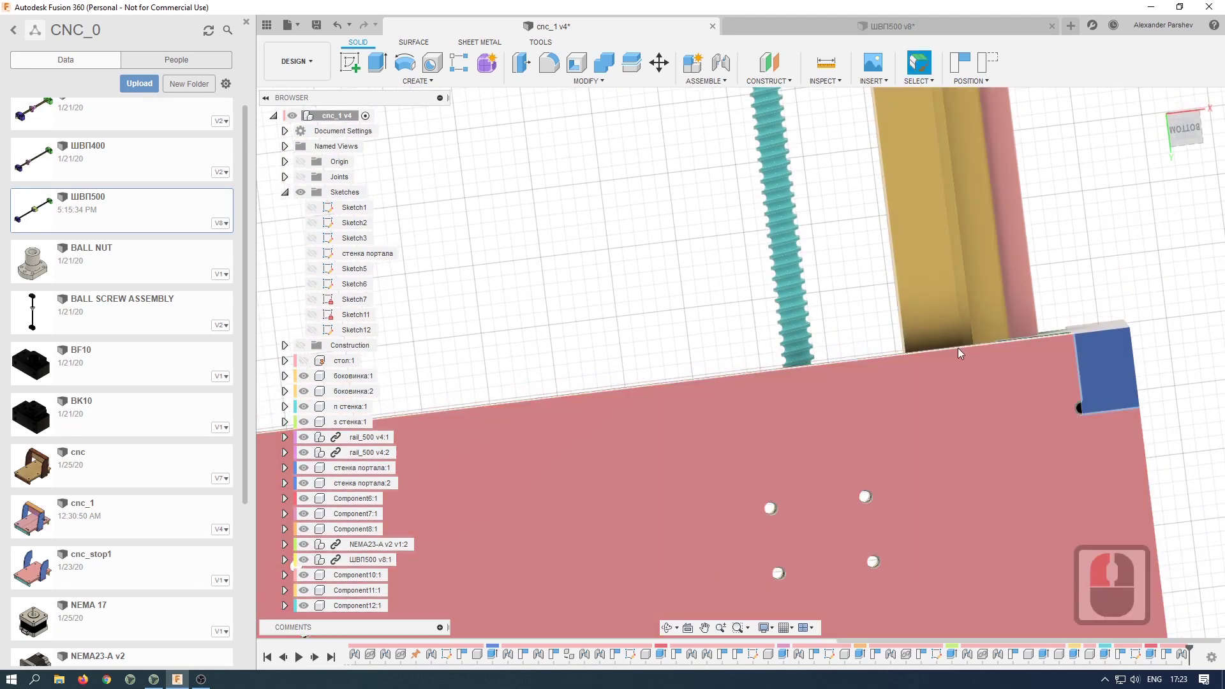
{"action": "middle_click_drag", "start_coordinate": [959, 347], "coordinate": [1080, 289], "text": "shift"}
{"action": "scroll", "coordinate": [1081, 289], "scroll_direction": "down", "scroll_amount": 2}
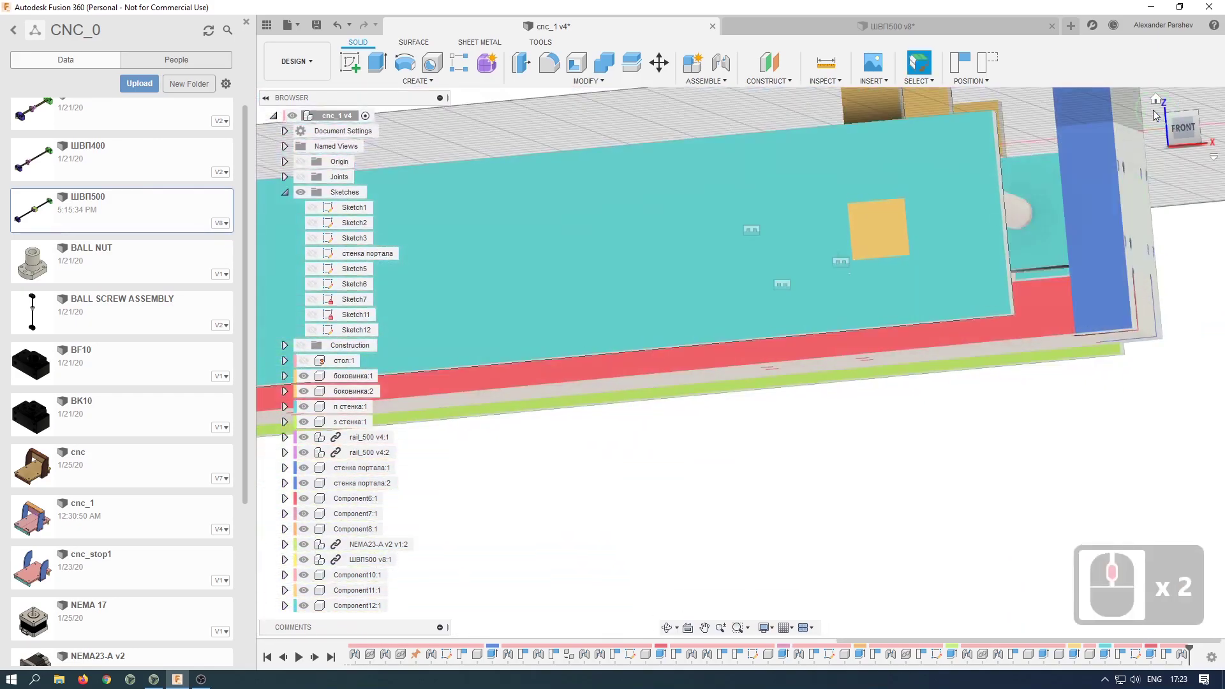
{"action": "left_click", "coordinate": [1158, 101]}
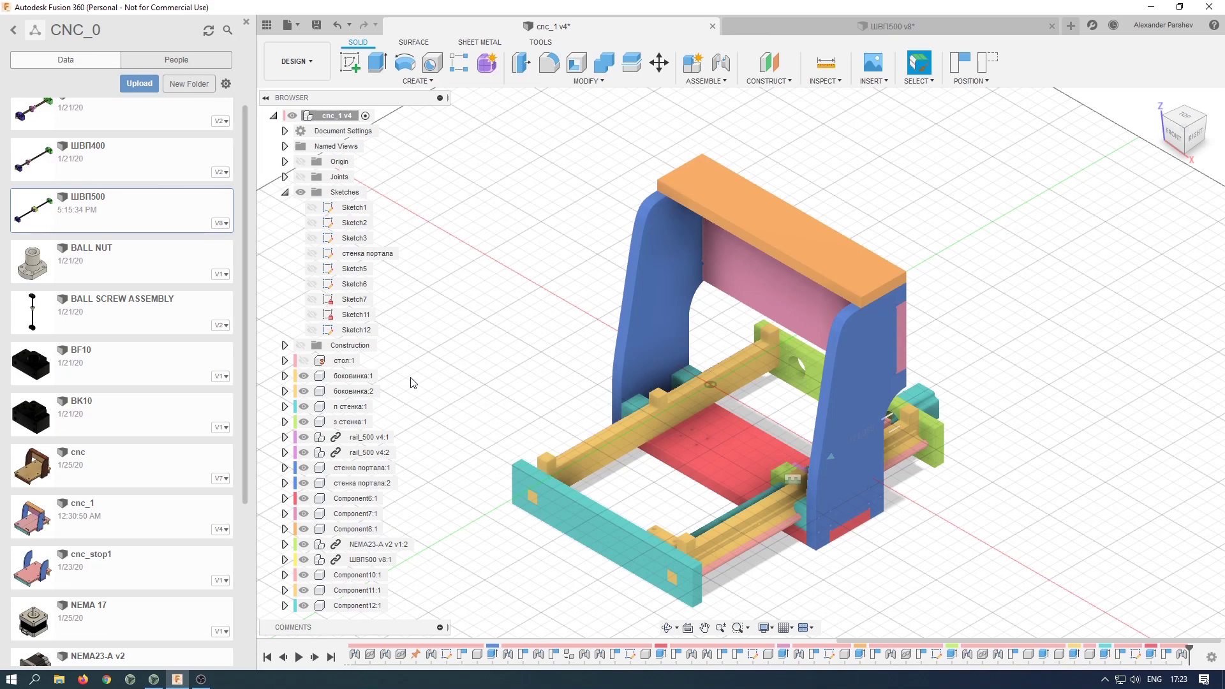
- Show the стол component to start a sketch on its top face, and hide it again
{"action": "left_click", "coordinate": [310, 349]}
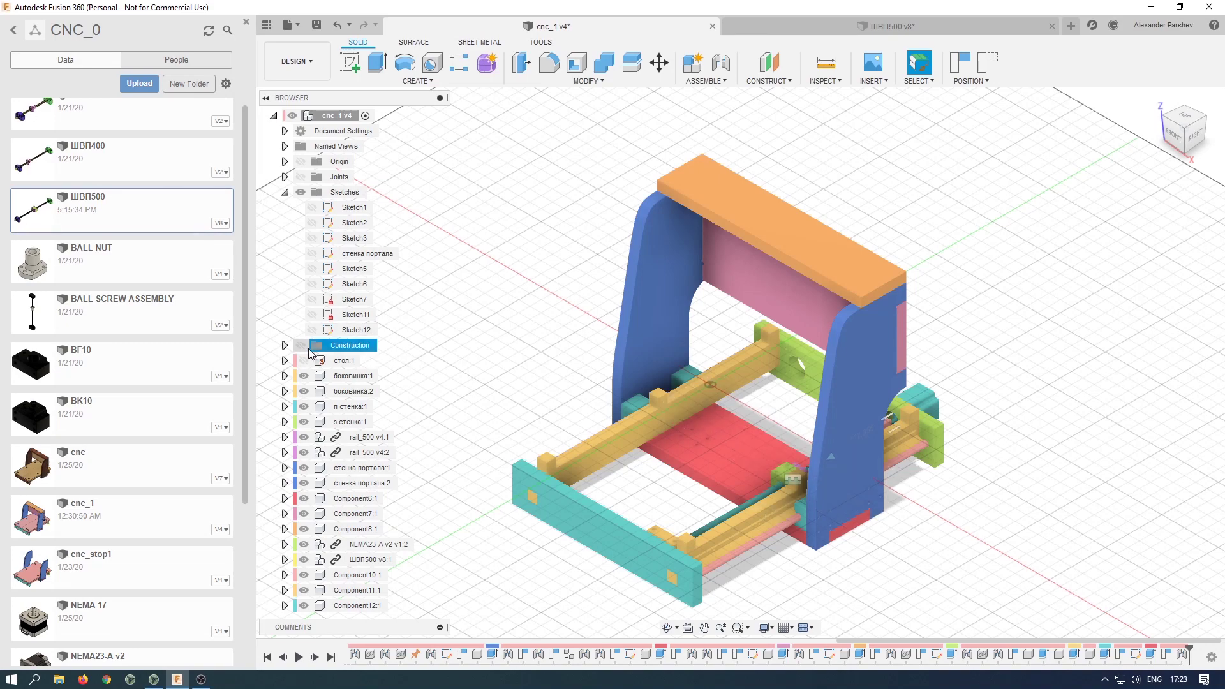
{"action": "left_click", "coordinate": [308, 361]}
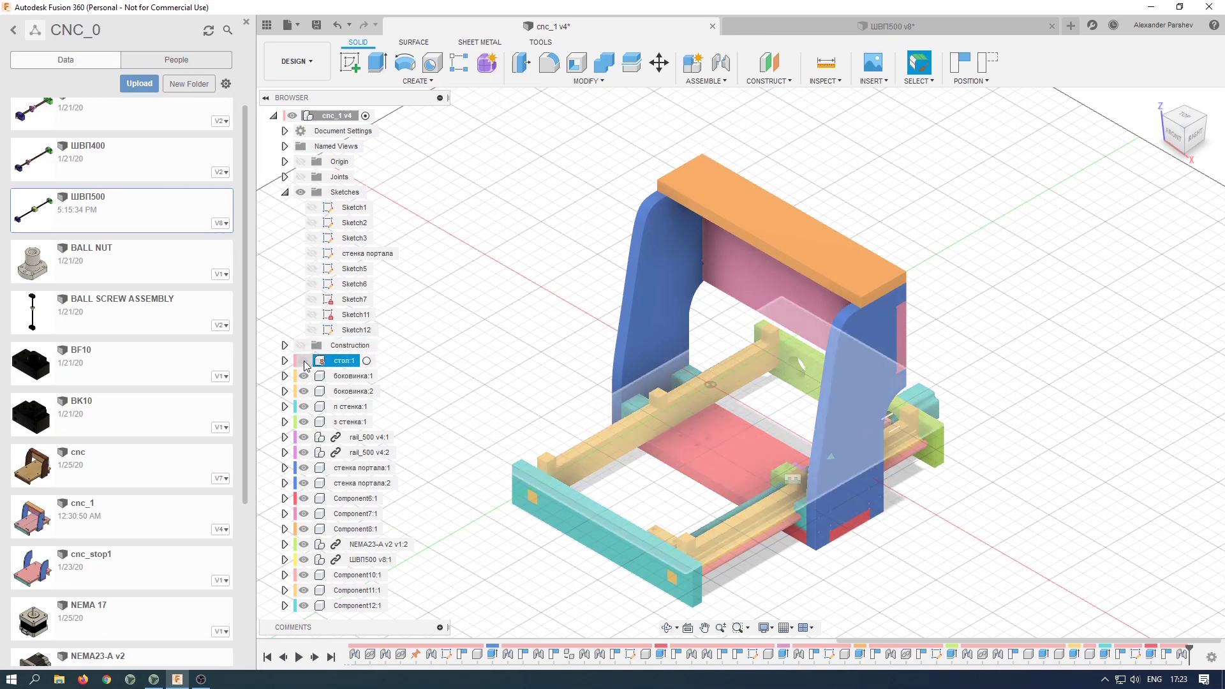
{"action": "left_click", "coordinate": [305, 363]}
{"action": "scroll", "coordinate": [736, 392], "scroll_direction": "up", "scroll_amount": 1}
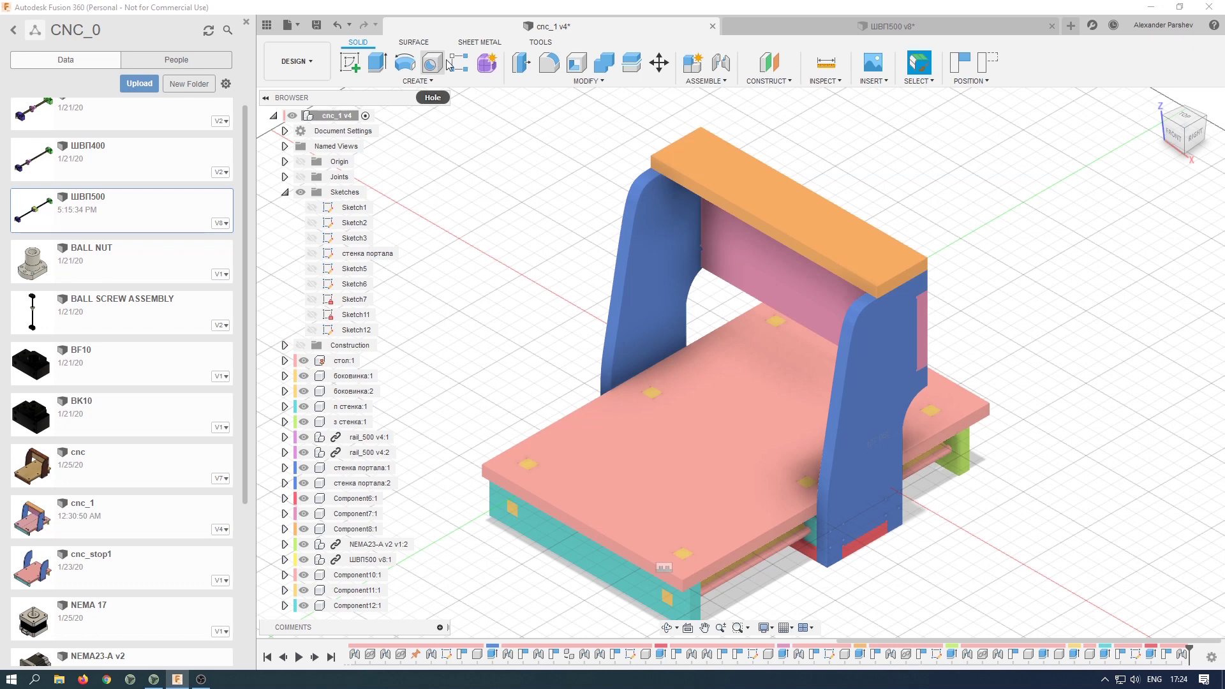
{"action": "left_click", "coordinate": [350, 64]}
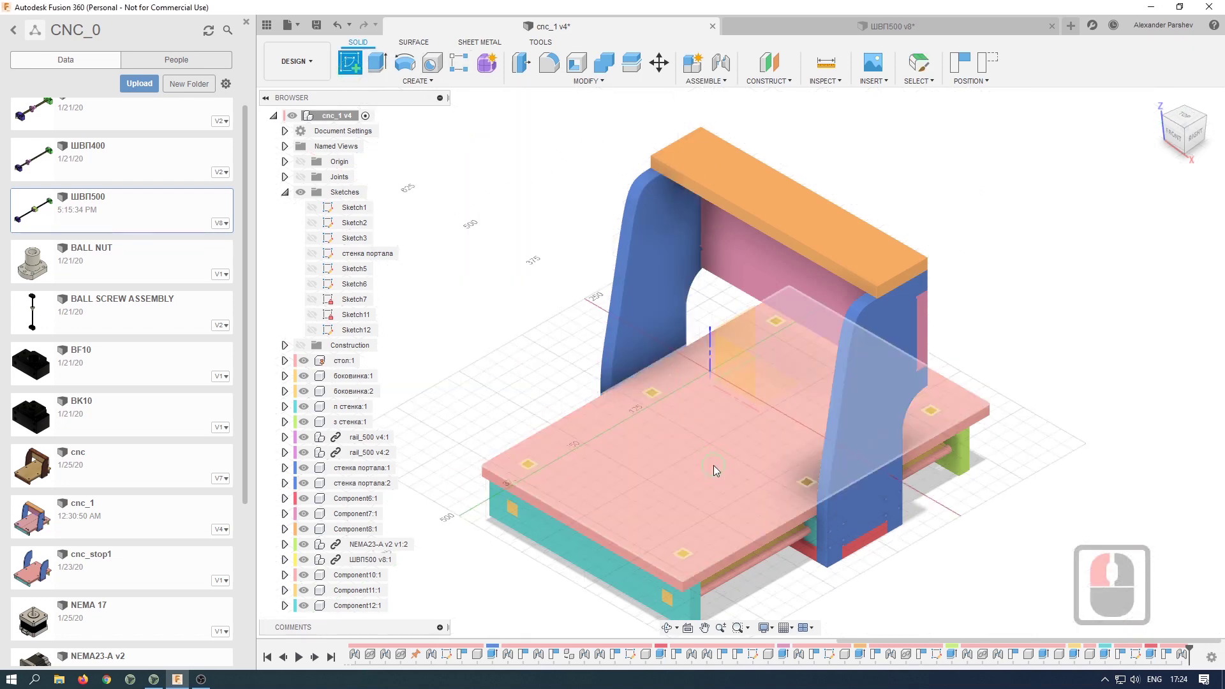
{"action": "left_click", "coordinate": [713, 465]}
{"action": "left_click", "coordinate": [681, 361]}
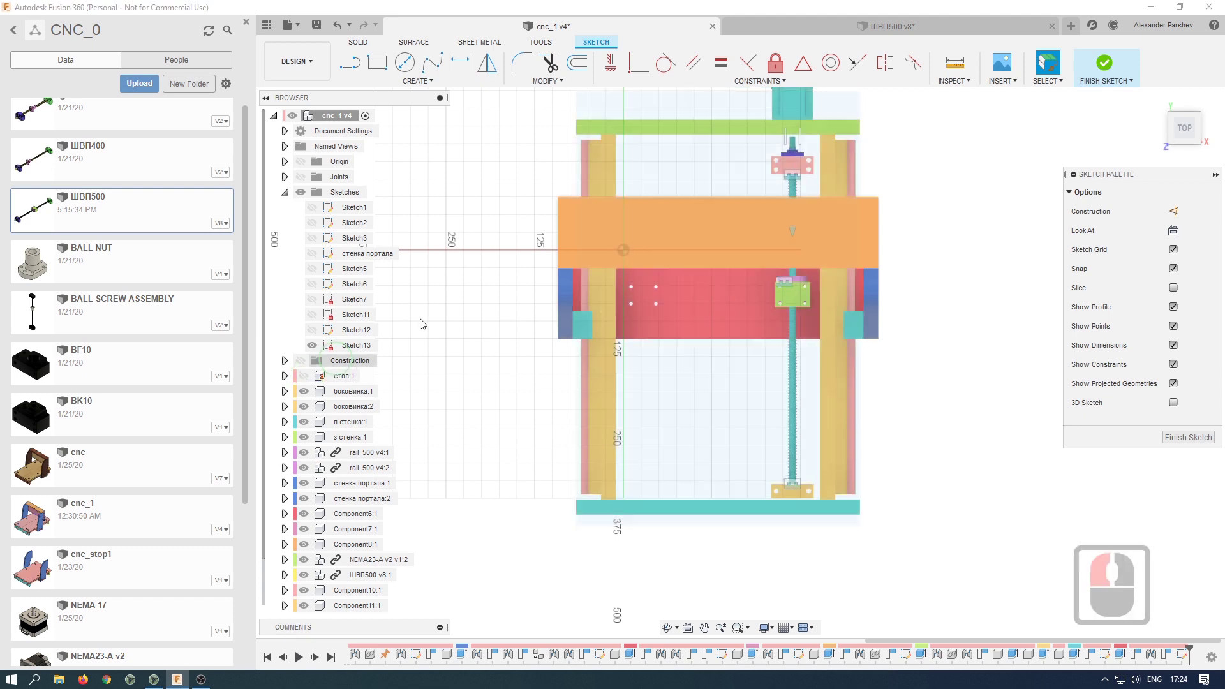
- Select the four mounting holes of the bearing support near the motor for projection into the tabletop sketch
{"action": "left_click", "coordinate": [791, 181]}
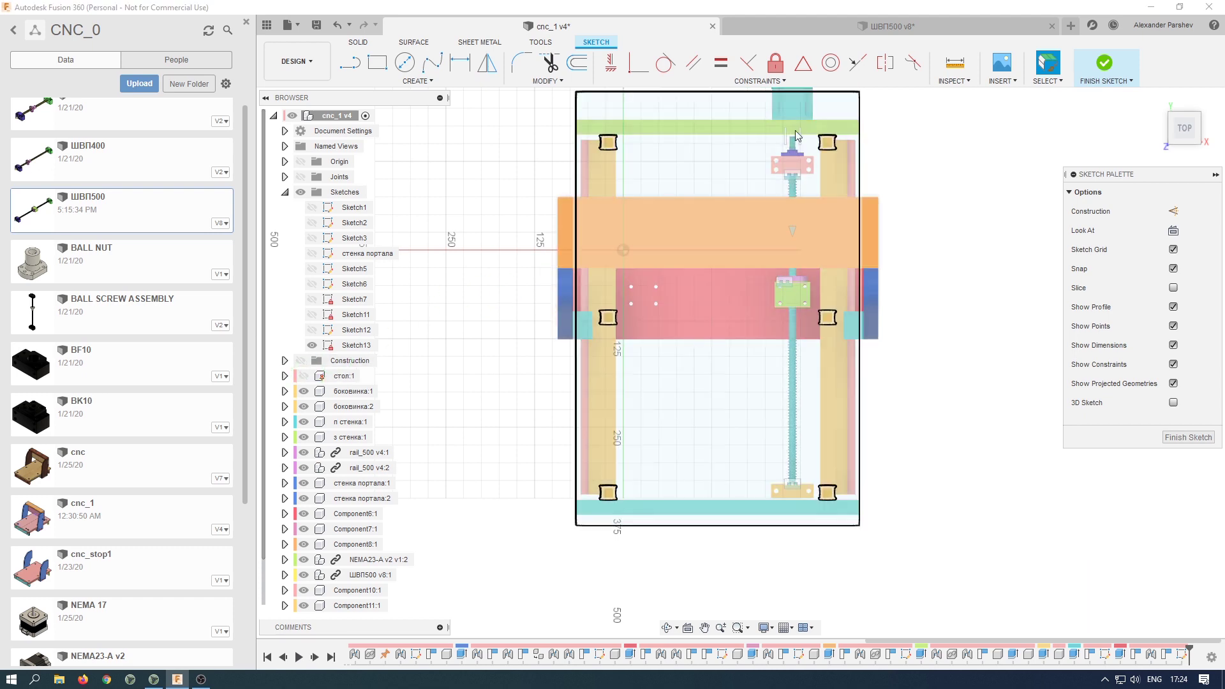
{"action": "left_click", "coordinate": [433, 82]}
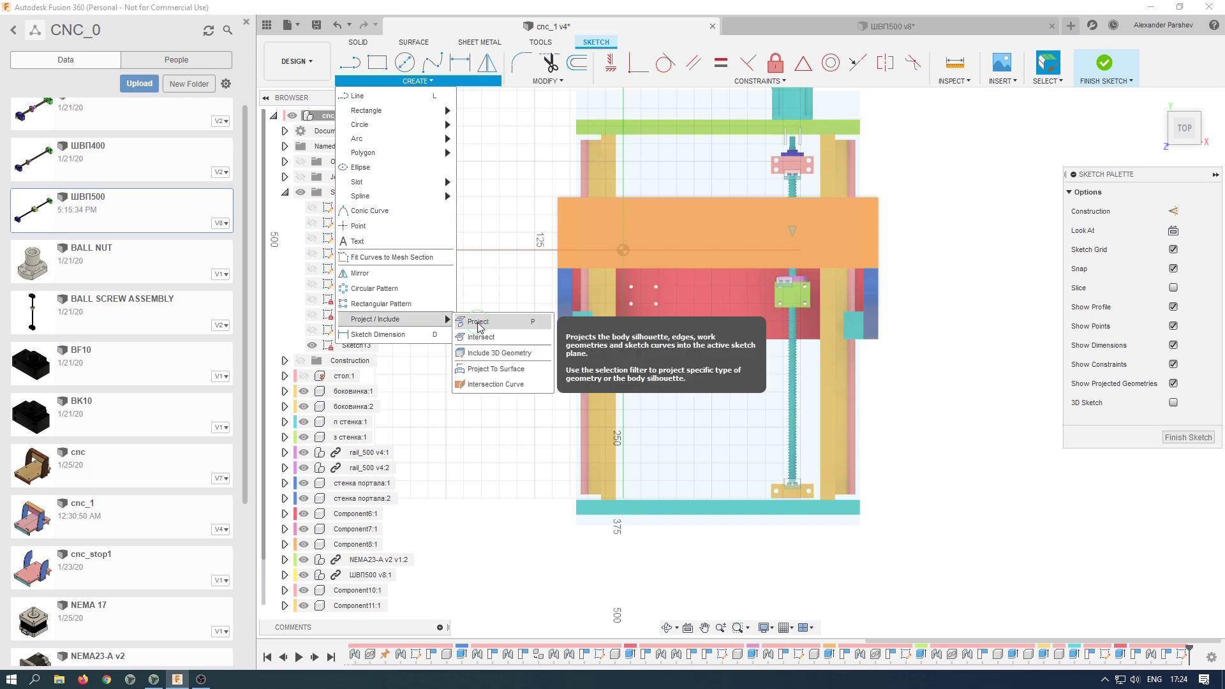
{"action": "left_click", "coordinate": [478, 323]}
{"action": "scroll", "coordinate": [797, 268], "scroll_direction": "up", "scroll_amount": 16}
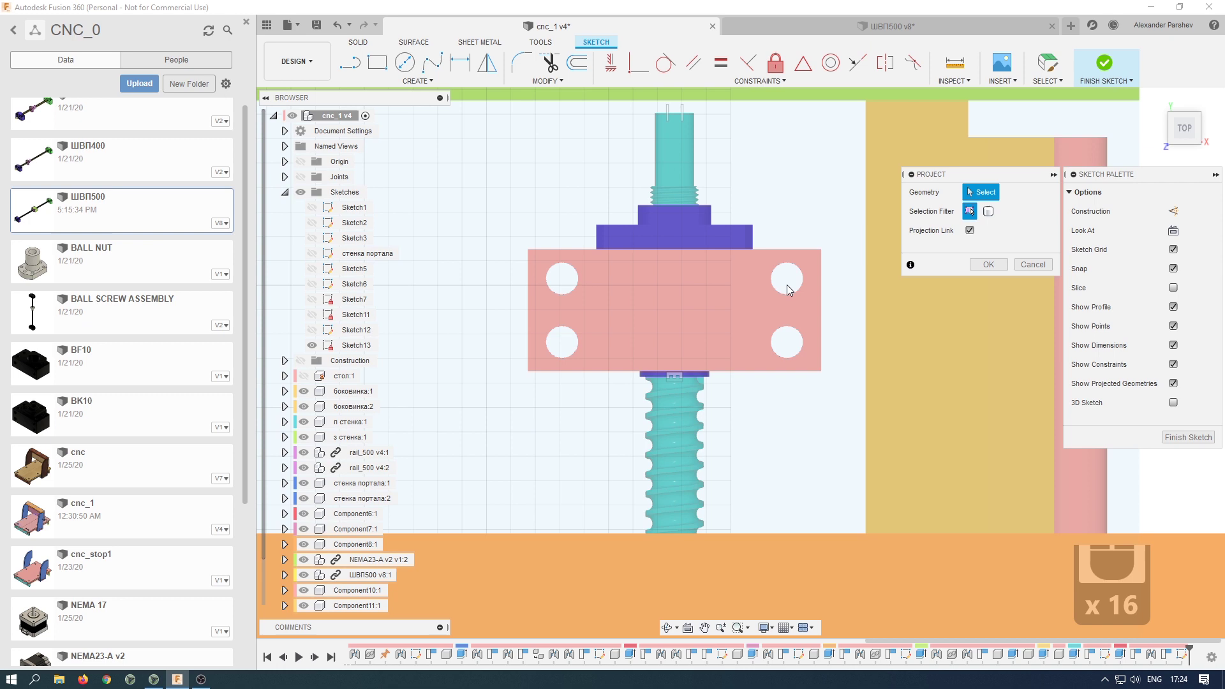
{"action": "left_click", "coordinate": [785, 292]}
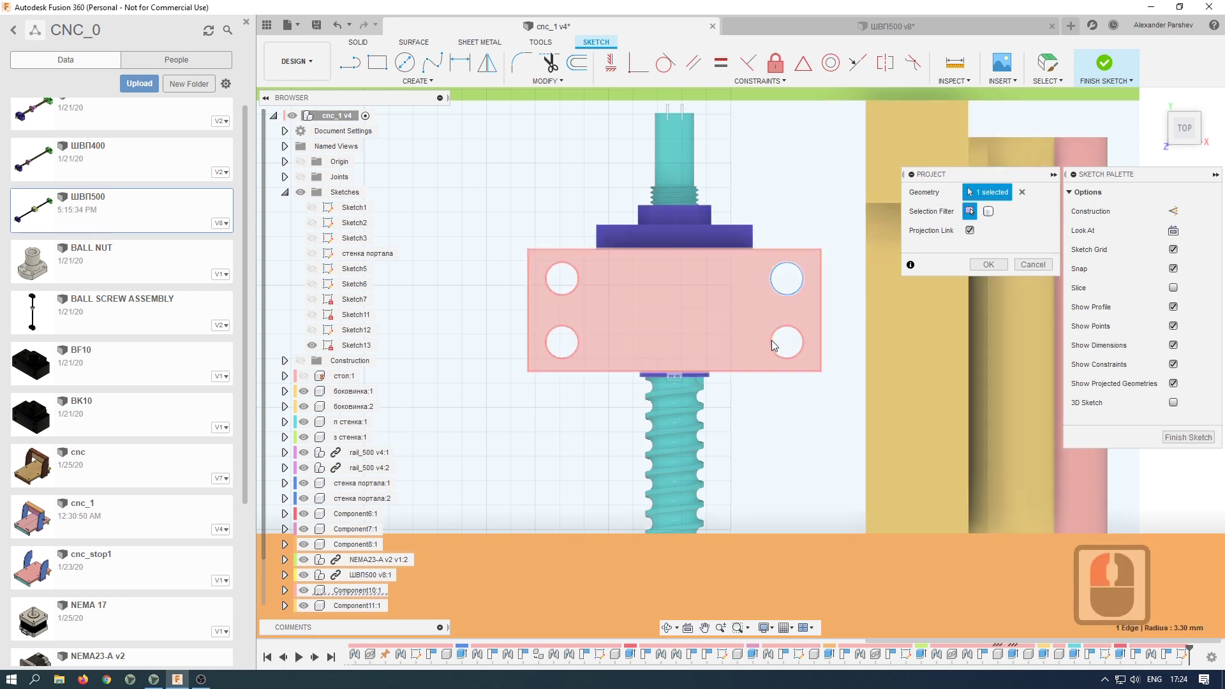
{"action": "left_click", "coordinate": [772, 341]}
{"action": "left_click", "coordinate": [576, 352]}
{"action": "left_click", "coordinate": [553, 271]}
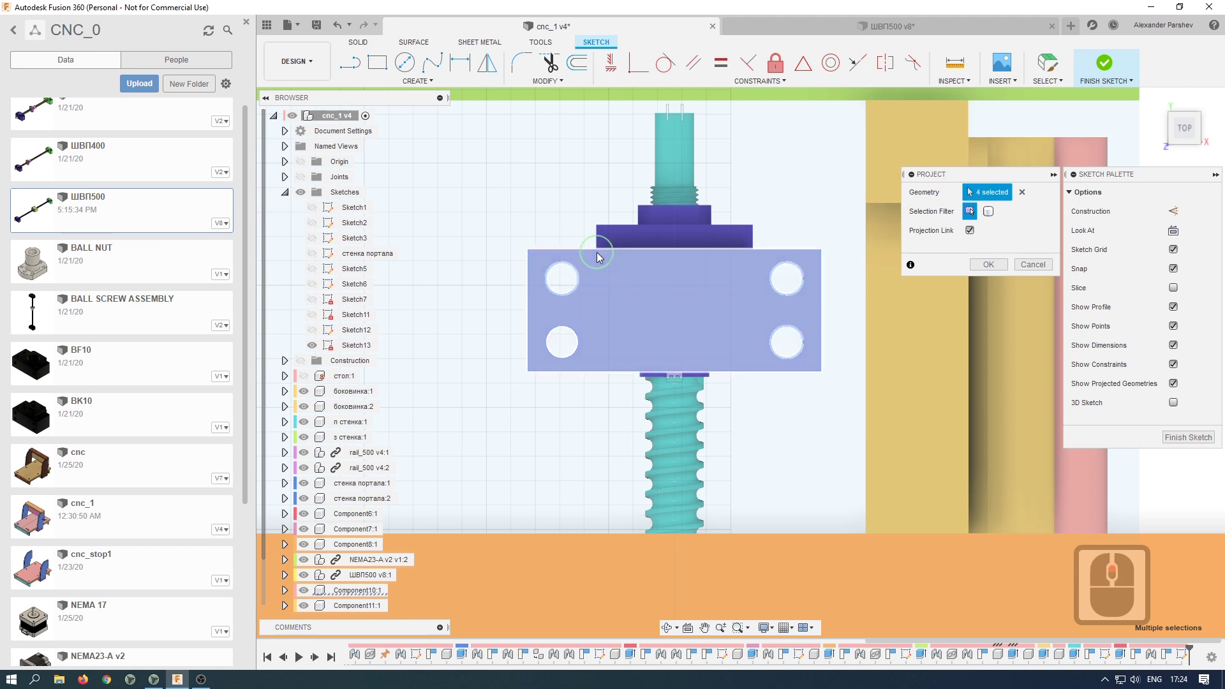
- Add the two mounting holes of the bearing support at the screw's far end and project all six into the sketch
{"action": "scroll", "coordinate": [599, 254], "scroll_direction": "down", "scroll_amount": 20}
{"action": "scroll", "coordinate": [635, 487], "scroll_direction": "up", "scroll_amount": 16}
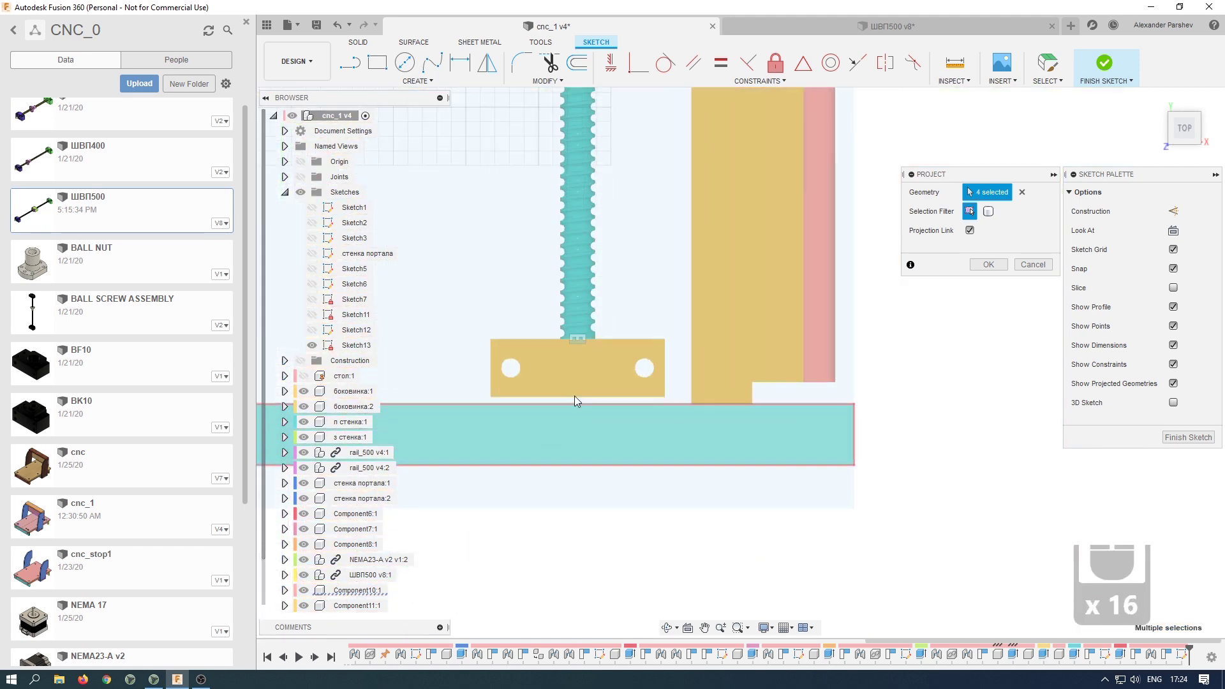
{"action": "left_click", "coordinate": [518, 366]}
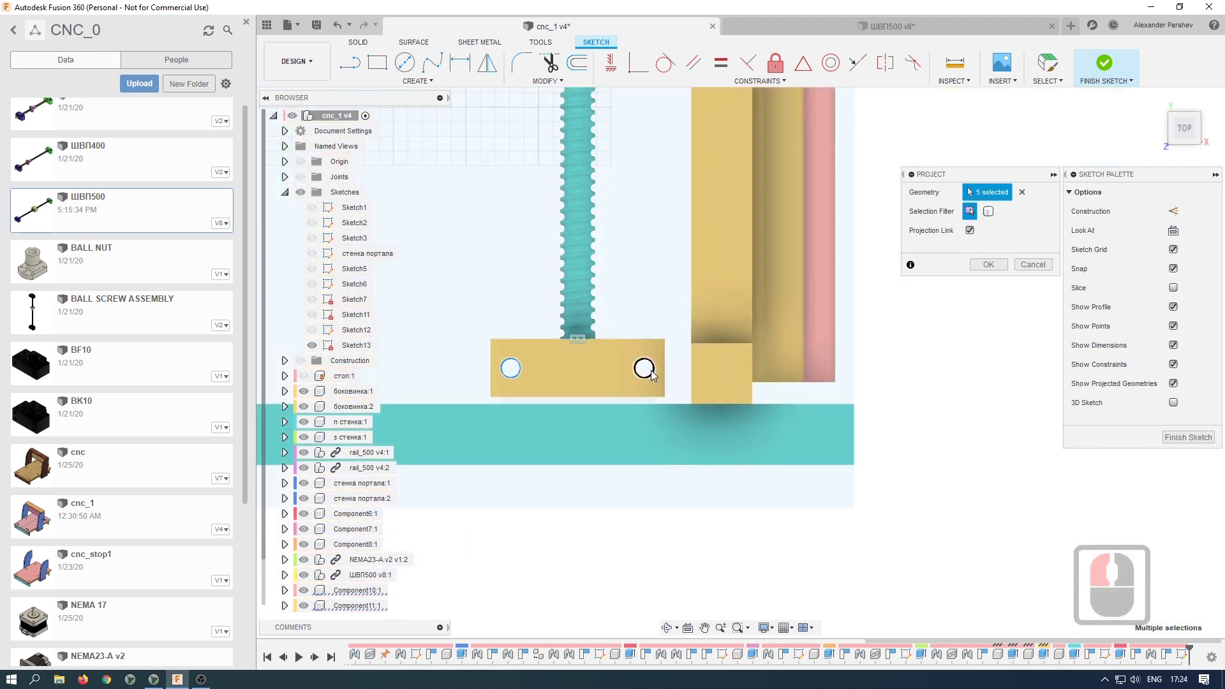
{"action": "left_click", "coordinate": [650, 371]}
{"action": "left_click", "coordinate": [988, 264]}
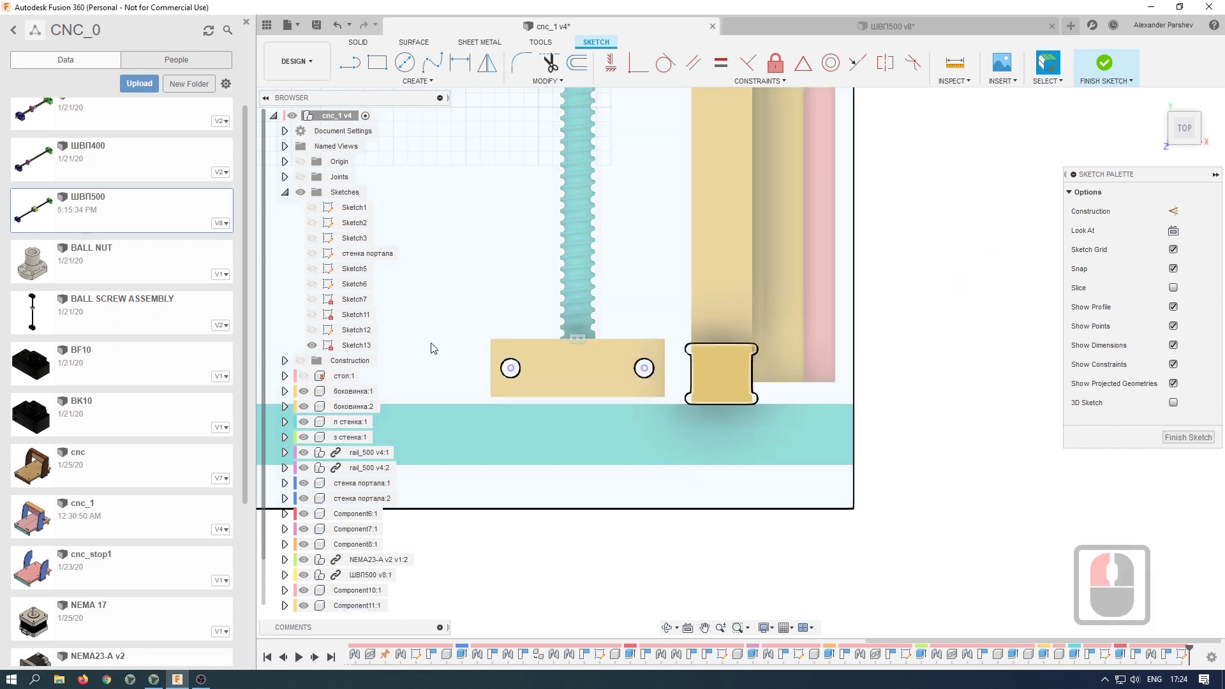
- Draw a vertical construction line from the midpoint of the tabletop's rear edge, showing the tabletop only while drawing
{"action": "scroll", "coordinate": [951, 230], "scroll_direction": "down", "scroll_amount": 14}
{"action": "scroll", "coordinate": [886, 289], "scroll_direction": "down", "scroll_amount": 7}
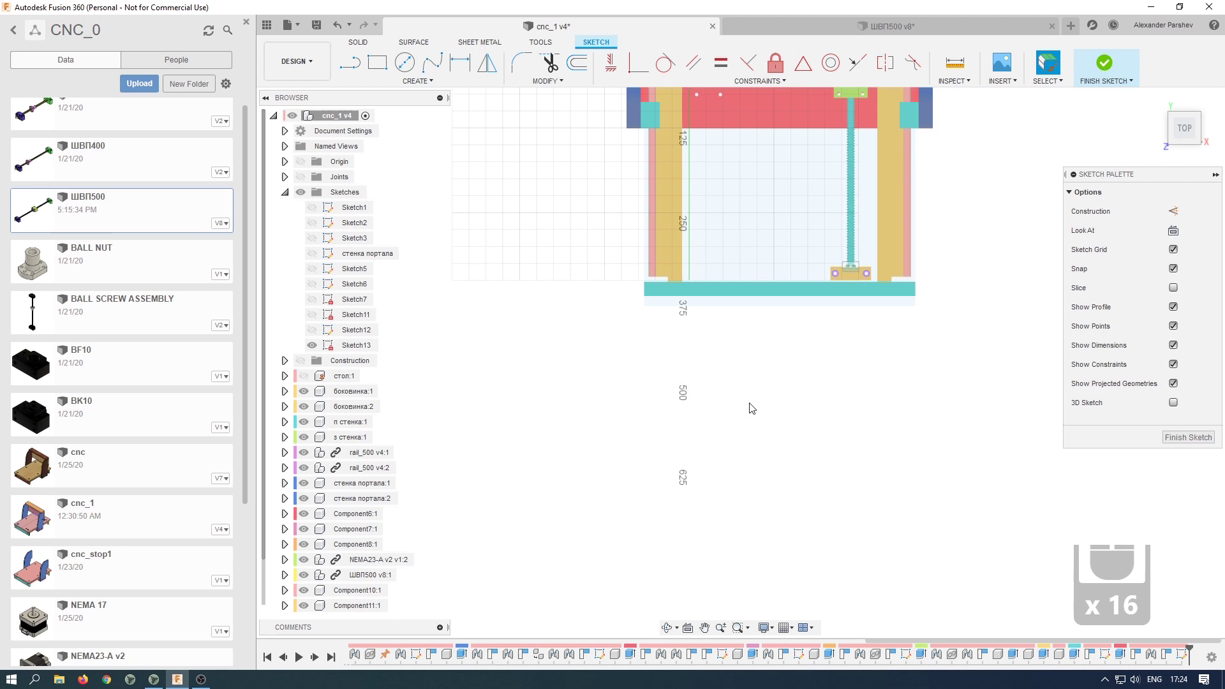
{"action": "scroll", "coordinate": [752, 178], "scroll_direction": "up", "scroll_amount": 2}
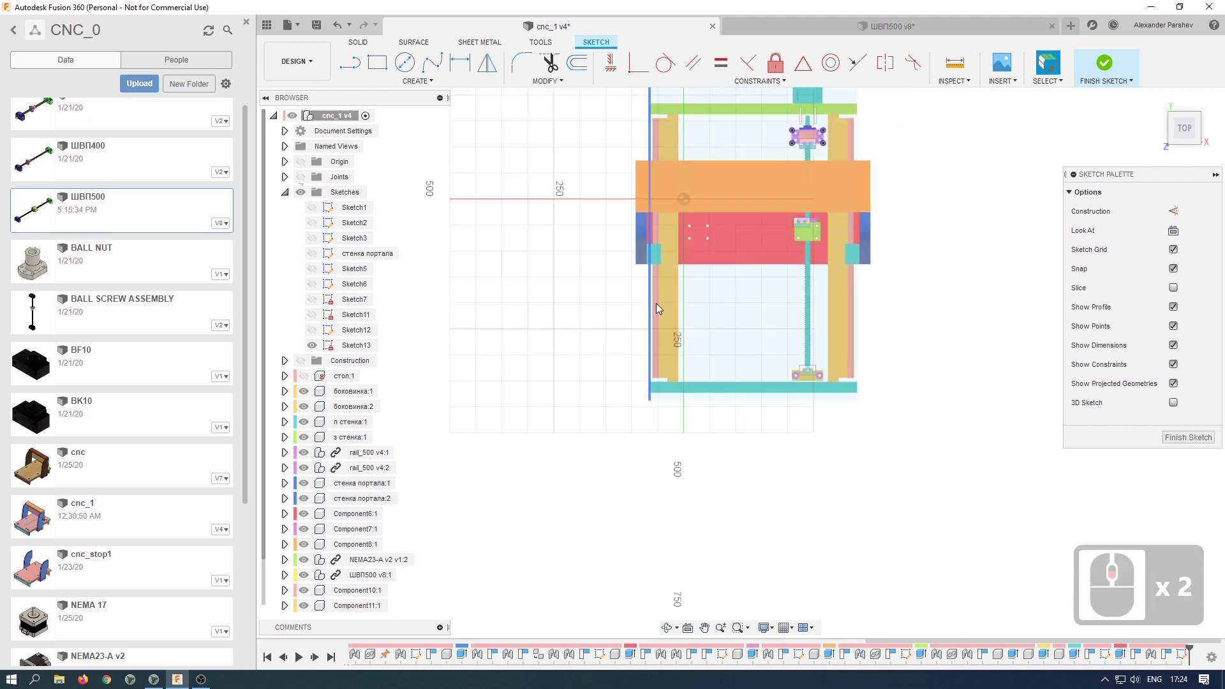
{"action": "scroll", "coordinate": [561, 383], "scroll_direction": "down", "scroll_amount": 4}
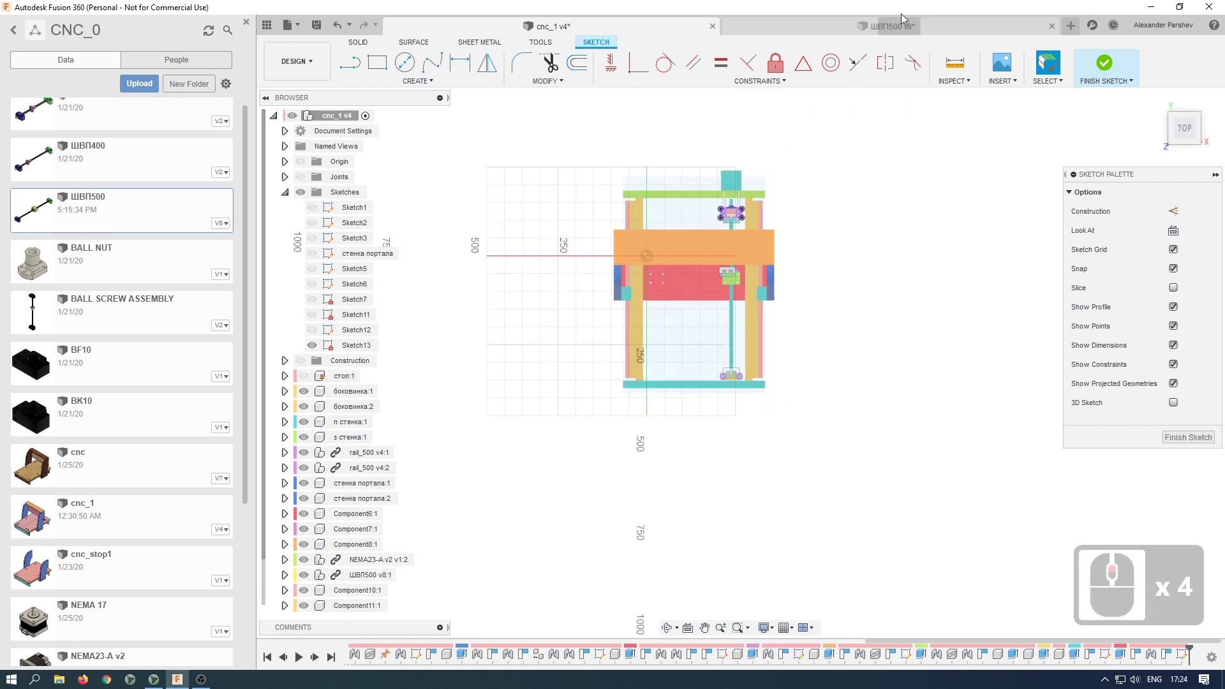
{"action": "key", "text": "l"}
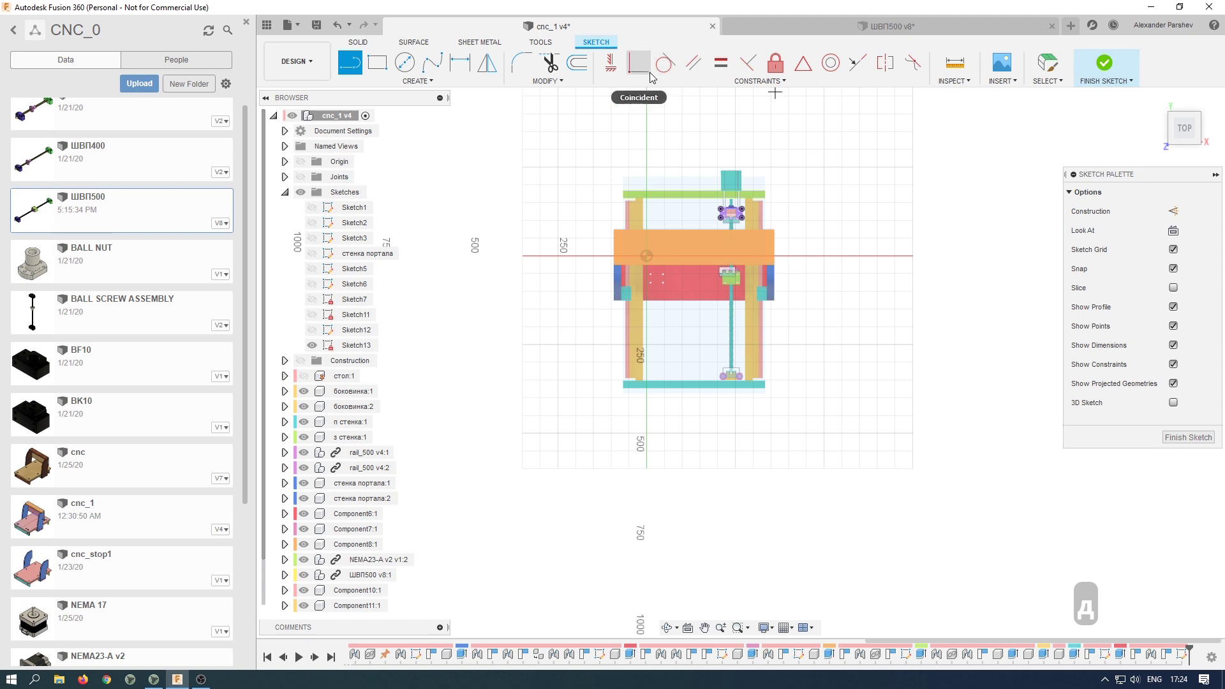
{"action": "left_click", "coordinate": [1174, 212]}
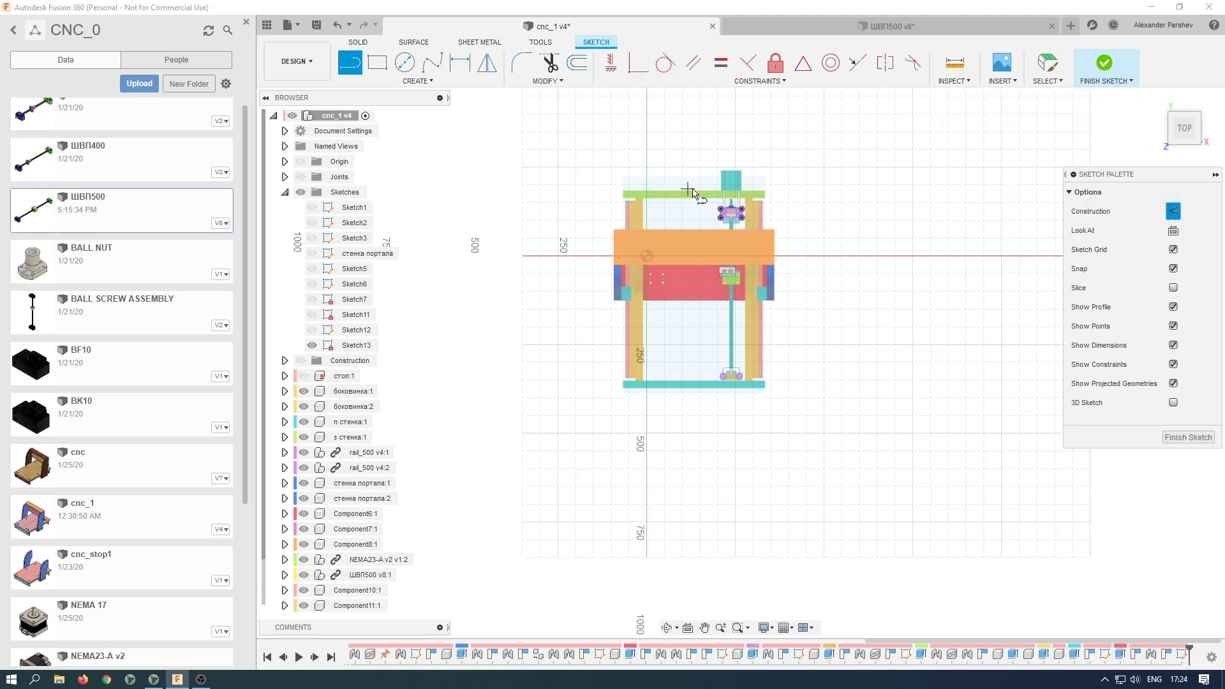
{"action": "scroll", "coordinate": [704, 194], "scroll_direction": "up", "scroll_amount": 7}
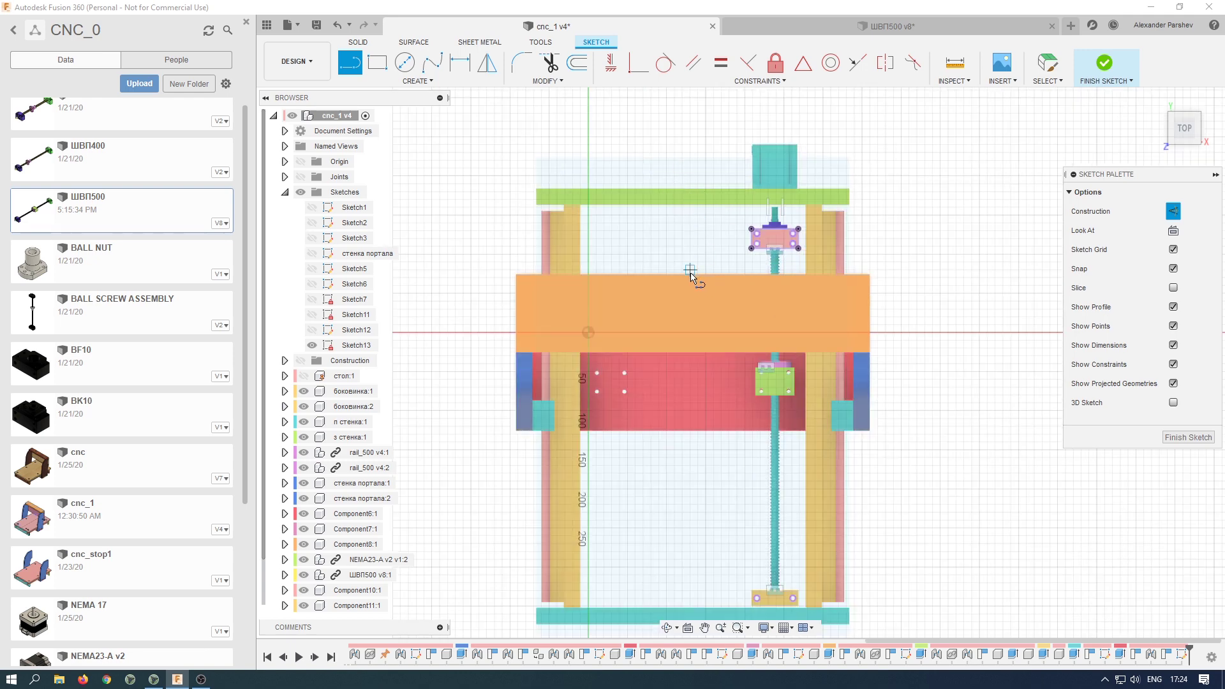
{"action": "left_click", "coordinate": [305, 377]}
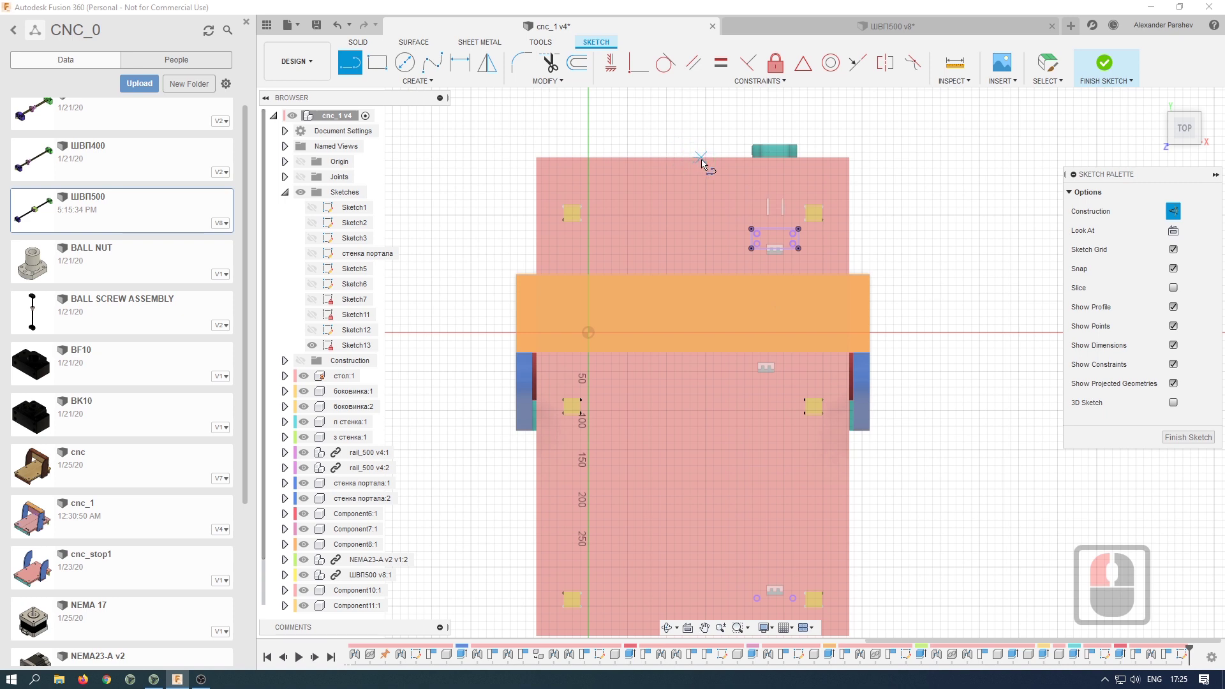
{"action": "left_click", "coordinate": [692, 157]}
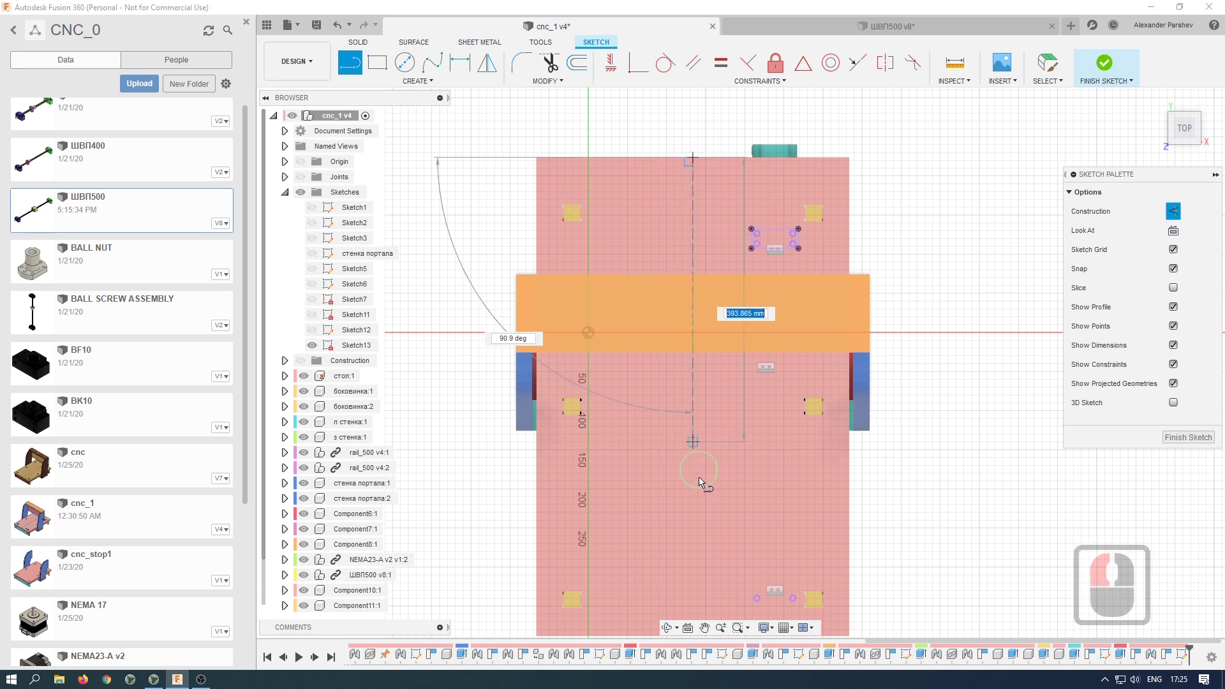
{"action": "left_click", "coordinate": [692, 538]}
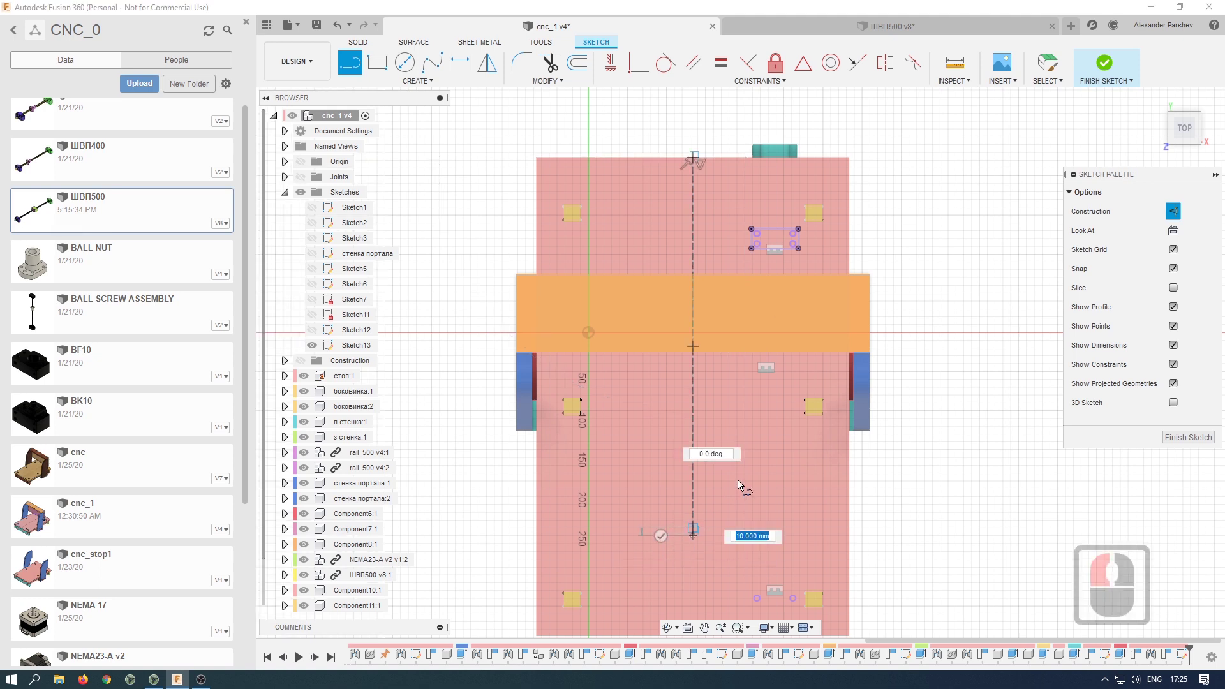
{"action": "left_click", "coordinate": [661, 535]}
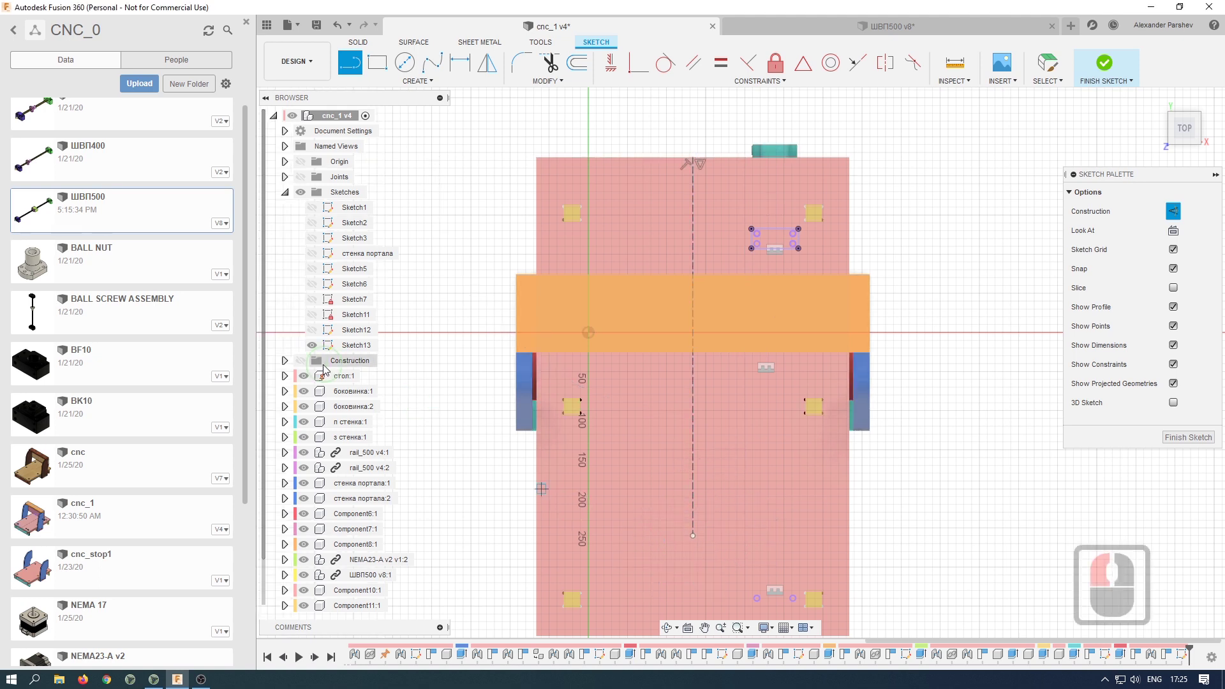
{"action": "left_click", "coordinate": [304, 376]}
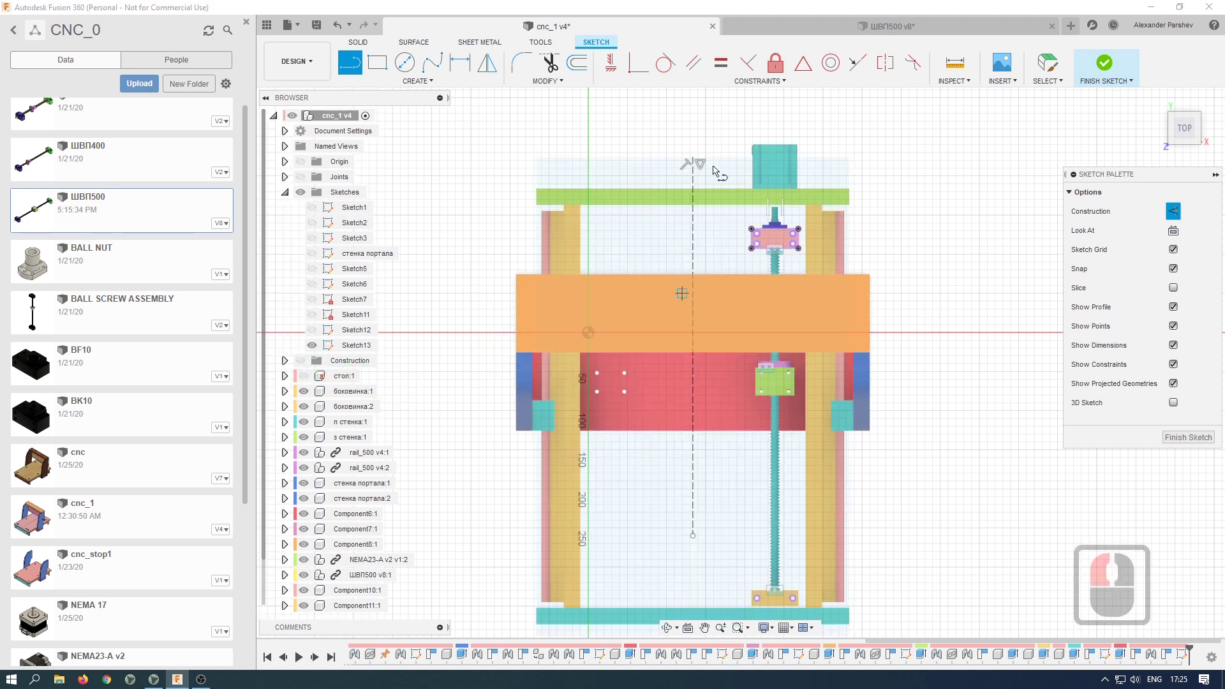
- Start mirroring in the tabletop sketch and pick the four mounting-hole circles of the bearing support near the motor
{"action": "left_click", "coordinate": [487, 62]}
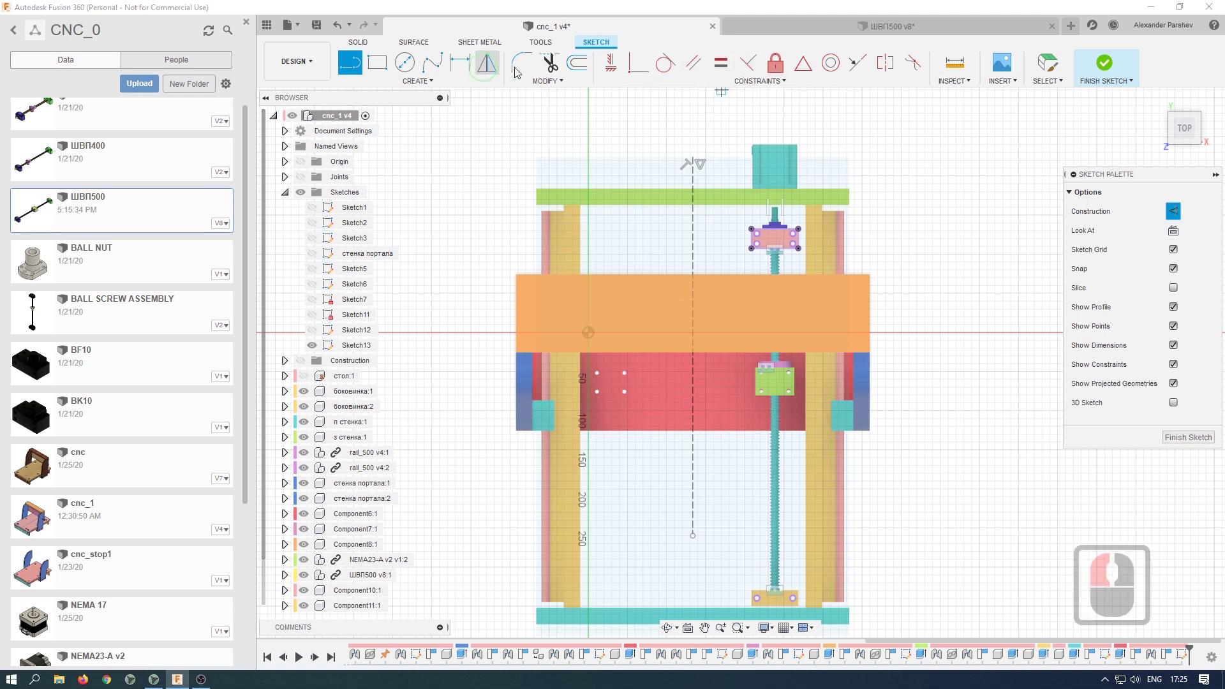
{"action": "scroll", "coordinate": [664, 242], "scroll_direction": "up", "scroll_amount": 6}
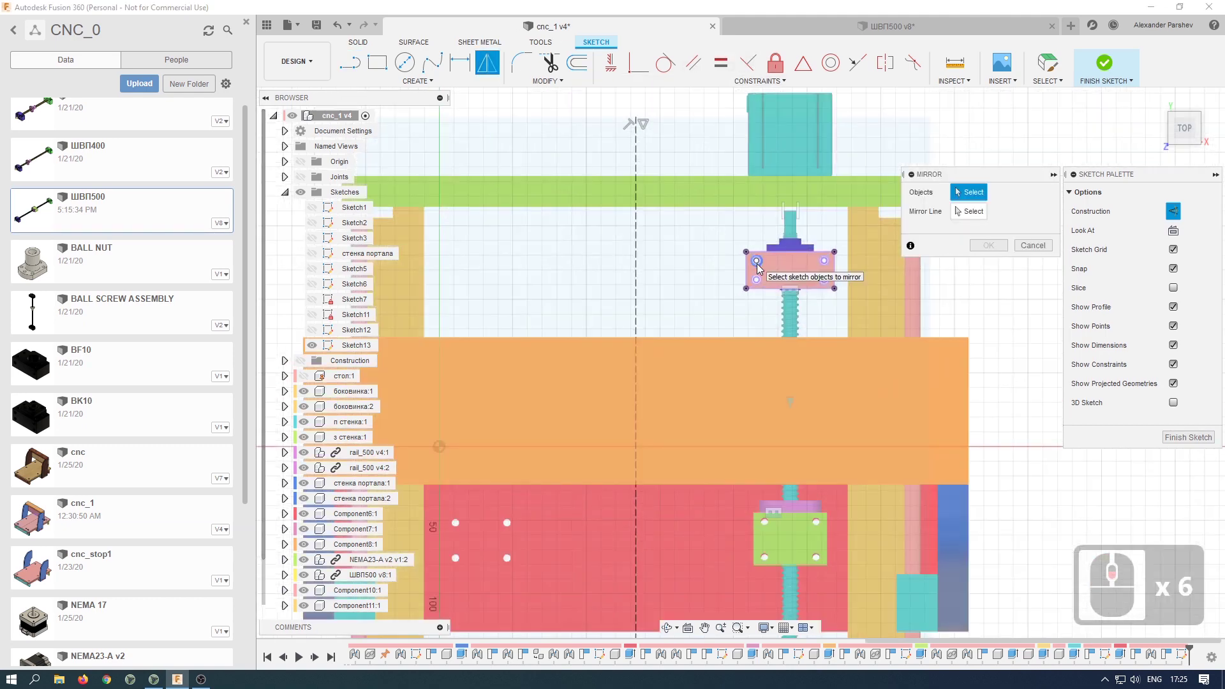
{"action": "scroll", "coordinate": [745, 251], "scroll_direction": "up", "scroll_amount": 1}
{"action": "left_click_drag", "start_coordinate": [734, 239], "coordinate": [779, 290]}
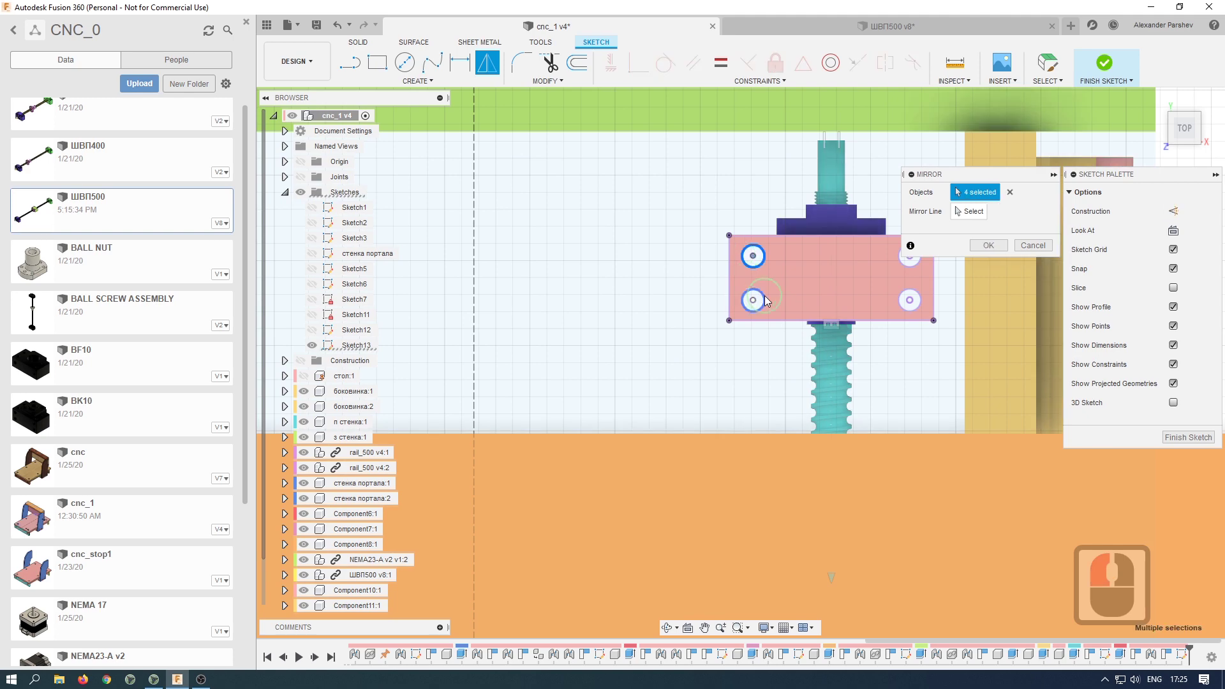
{"action": "left_click", "coordinate": [920, 258]}
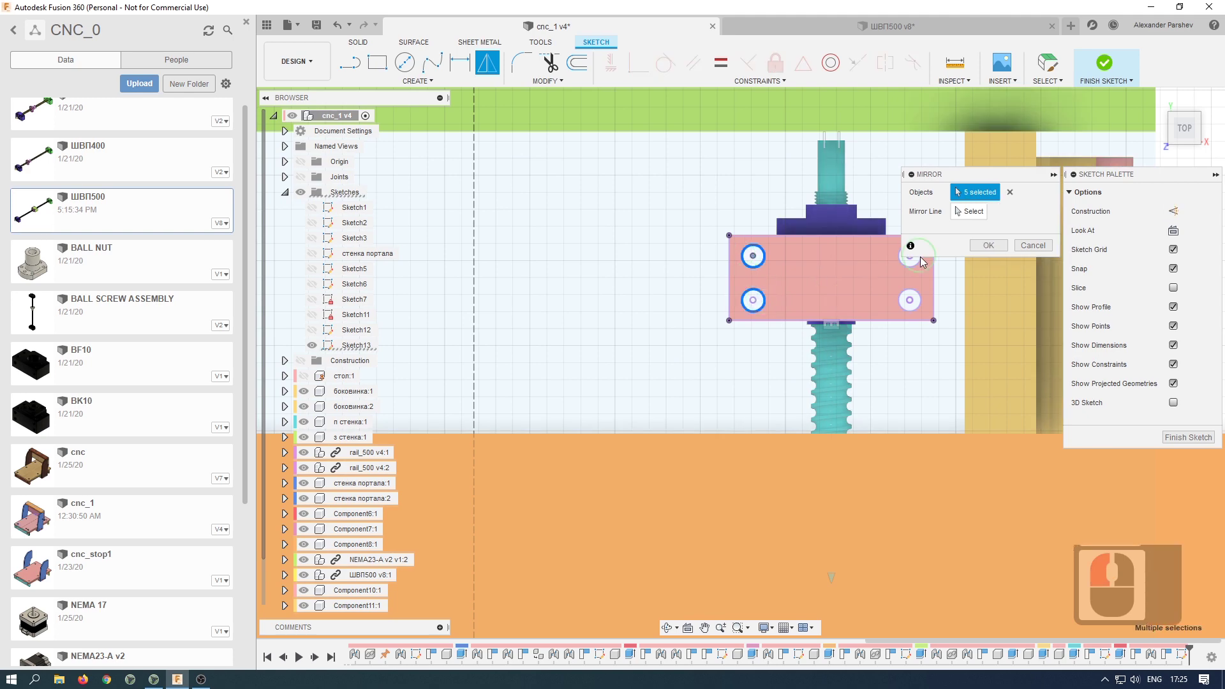
{"action": "left_click", "coordinate": [919, 301]}
- Add the two hole circles of the far-end support and mirror all six holes about the construction centreline
{"action": "scroll", "coordinate": [829, 382], "scroll_direction": "down", "scroll_amount": 8}
{"action": "scroll", "coordinate": [797, 452], "scroll_direction": "up", "scroll_amount": 7}
{"action": "scroll", "coordinate": [798, 452], "scroll_direction": "up", "scroll_amount": 7}
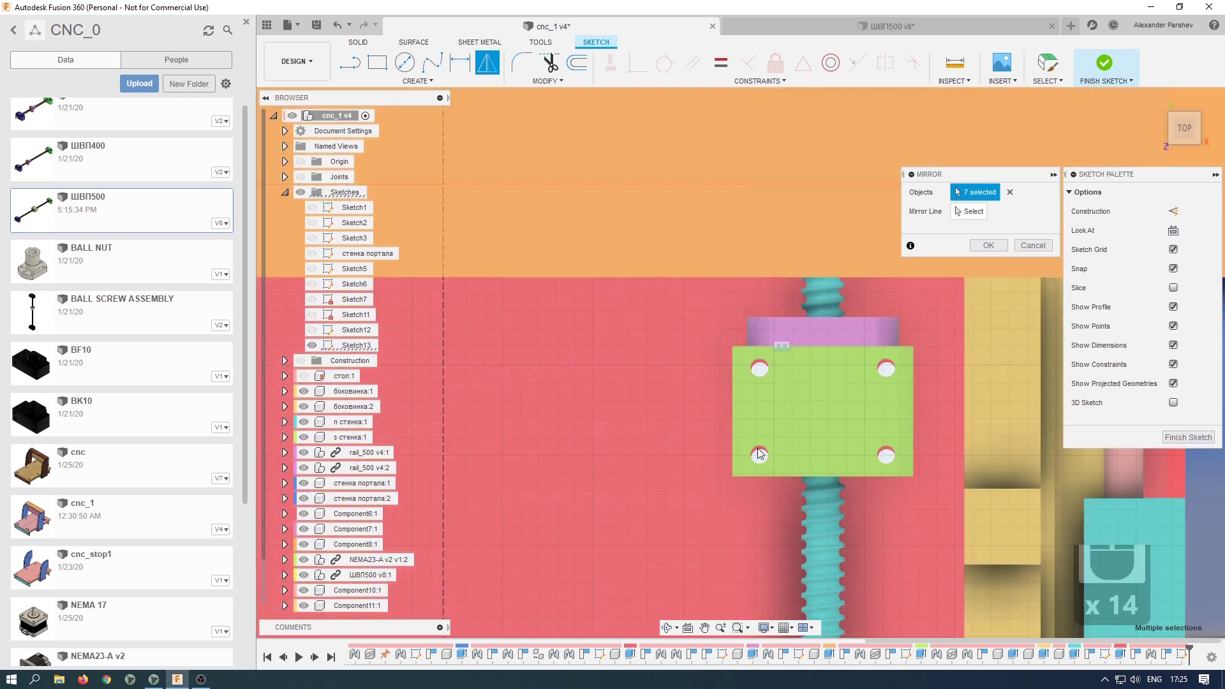
{"action": "scroll", "coordinate": [744, 430], "scroll_direction": "down", "scroll_amount": 20}
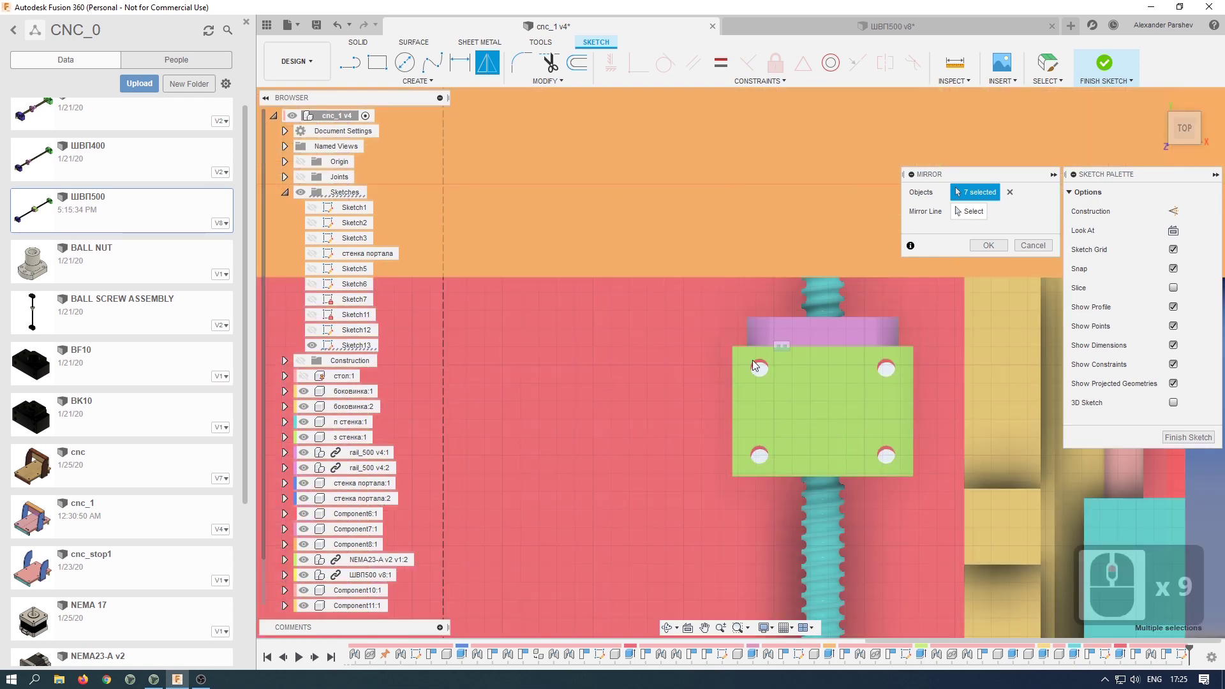
{"action": "scroll", "coordinate": [760, 493], "scroll_direction": "up", "scroll_amount": 8}
{"action": "scroll", "coordinate": [749, 480], "scroll_direction": "up", "scroll_amount": 6}
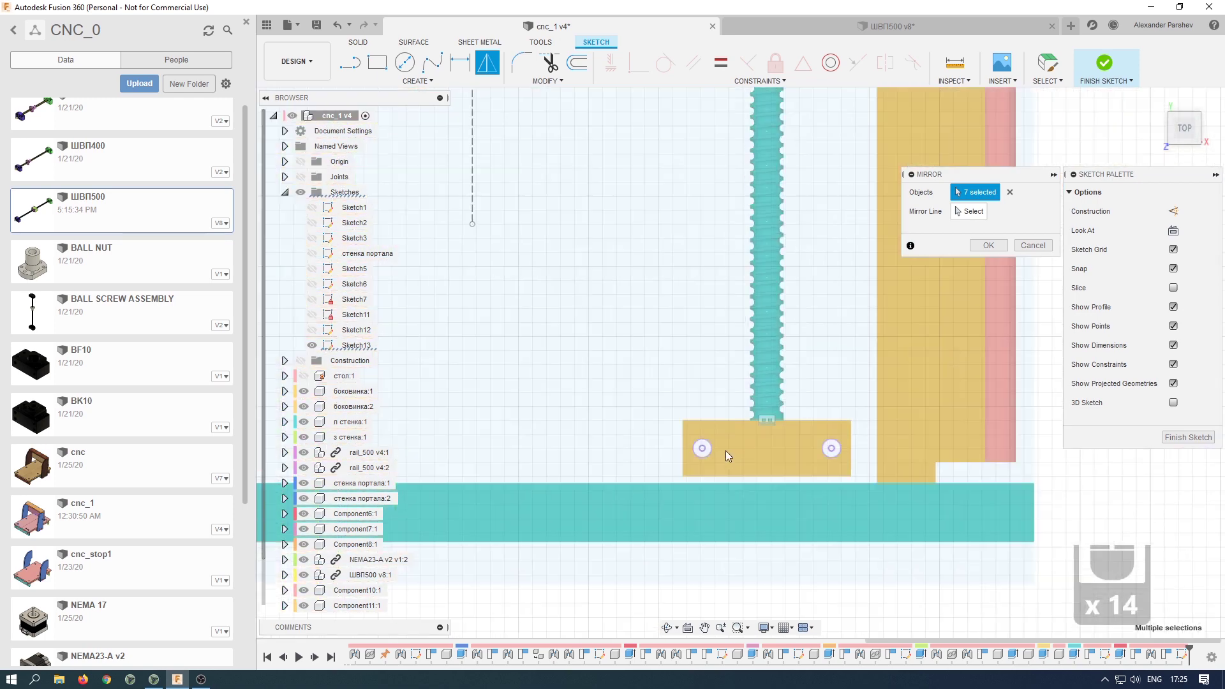
{"action": "left_click", "coordinate": [708, 453]}
{"action": "left_click", "coordinate": [831, 448]}
{"action": "left_click", "coordinate": [966, 215]}
{"action": "left_click", "coordinate": [435, 195]}
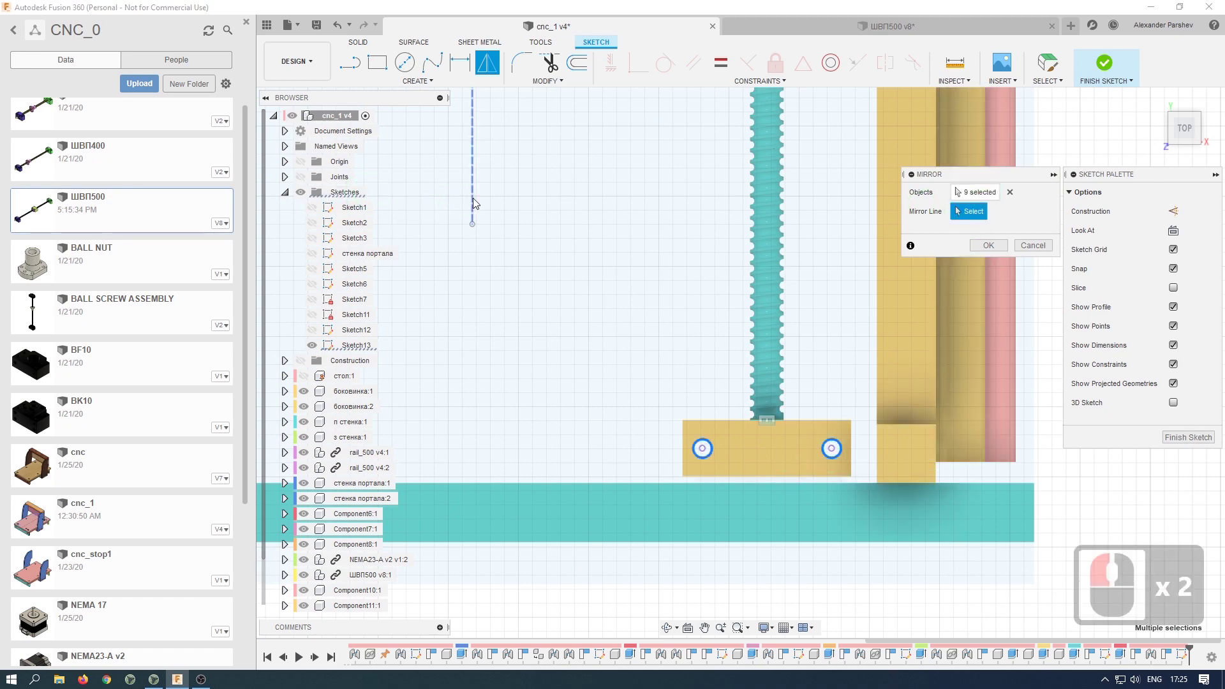
{"action": "left_click", "coordinate": [473, 203]}
{"action": "scroll", "coordinate": [645, 242], "scroll_direction": "down", "scroll_amount": 12}
{"action": "left_click", "coordinate": [987, 246]}
- Show the стол component again and look at the mirrored holes from the home view
{"action": "scroll", "coordinate": [755, 296], "scroll_direction": "down", "scroll_amount": 8}
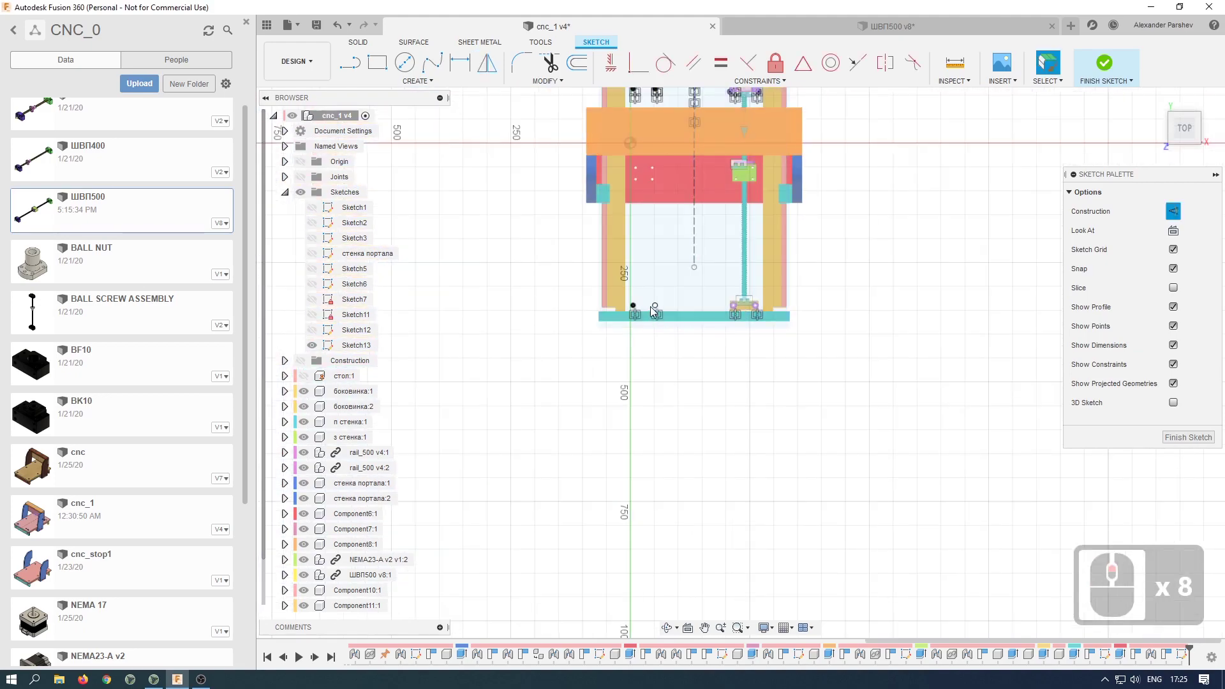
{"action": "scroll", "coordinate": [645, 285], "scroll_direction": "up", "scroll_amount": 12}
{"action": "scroll", "coordinate": [695, 268], "scroll_direction": "down", "scroll_amount": 19}
{"action": "mouse_move", "coordinate": [731, 211]}
{"action": "middle_mouse_down", "text": "shift"}
{"action": "mouse_move", "coordinate": [703, 293]}
{"action": "mouse_move", "coordinate": [730, 197]}
{"action": "mouse_move", "coordinate": [289, 290]}
{"action": "middle_mouse_up", "text": "shift"}
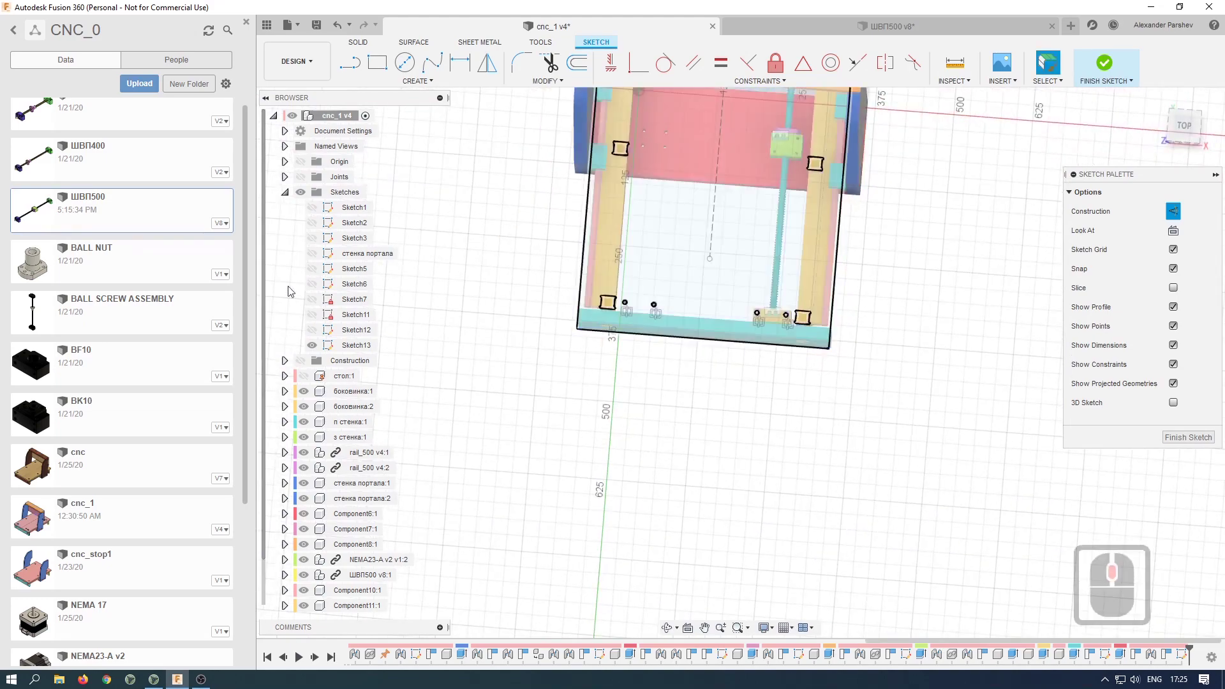
{"action": "left_click", "coordinate": [304, 382]}
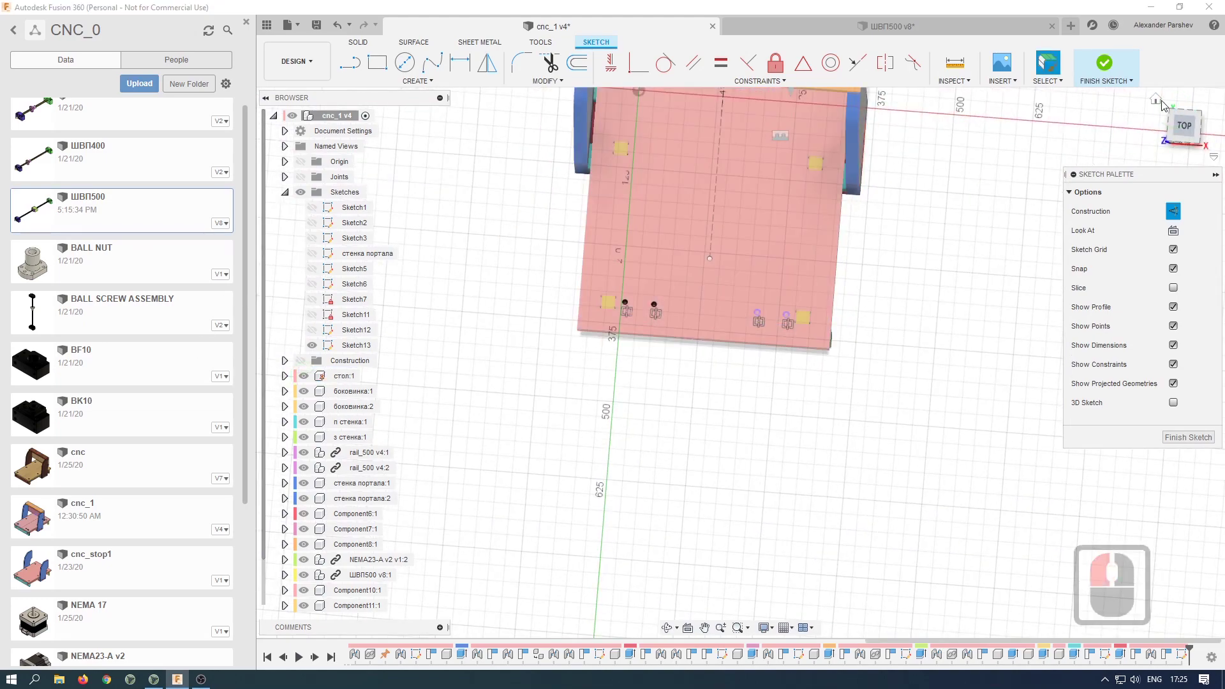
{"action": "left_click", "coordinate": [1155, 100]}
- Start an extrusion with the four hole profiles at the tabletop's front end, mirrored and original
{"action": "scroll", "coordinate": [565, 458], "scroll_direction": "up", "scroll_amount": 6}
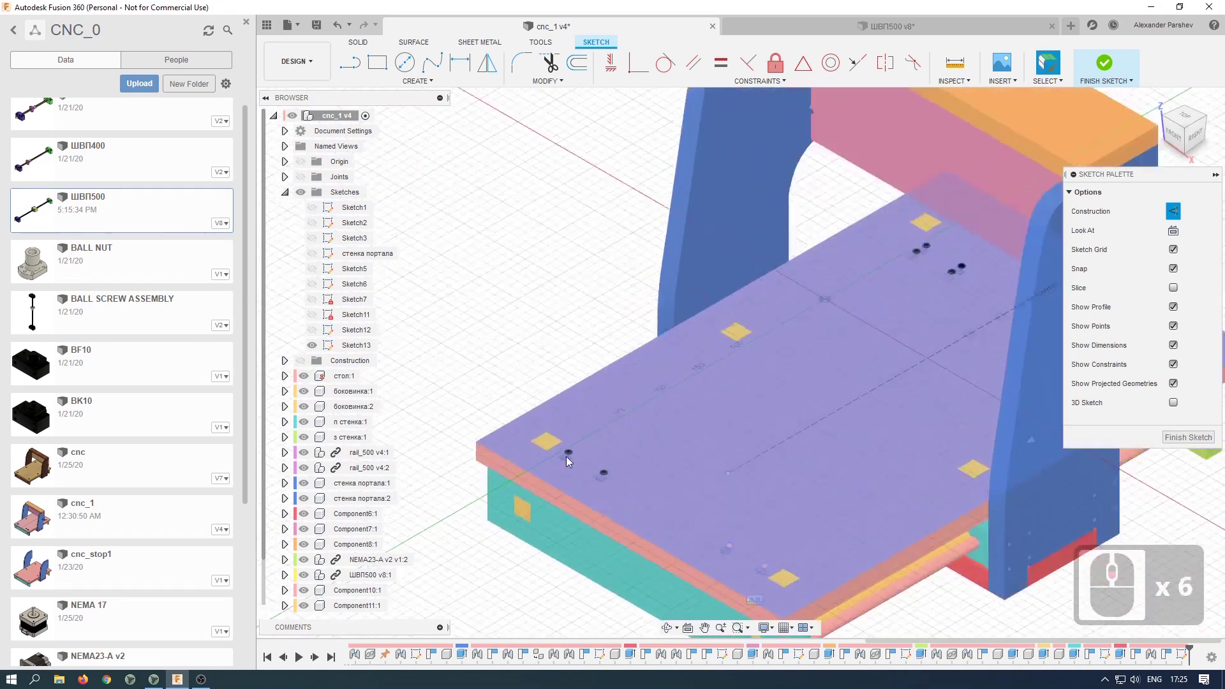
{"action": "scroll", "coordinate": [574, 459], "scroll_direction": "up", "scroll_amount": 2}
{"action": "key", "text": "e"}
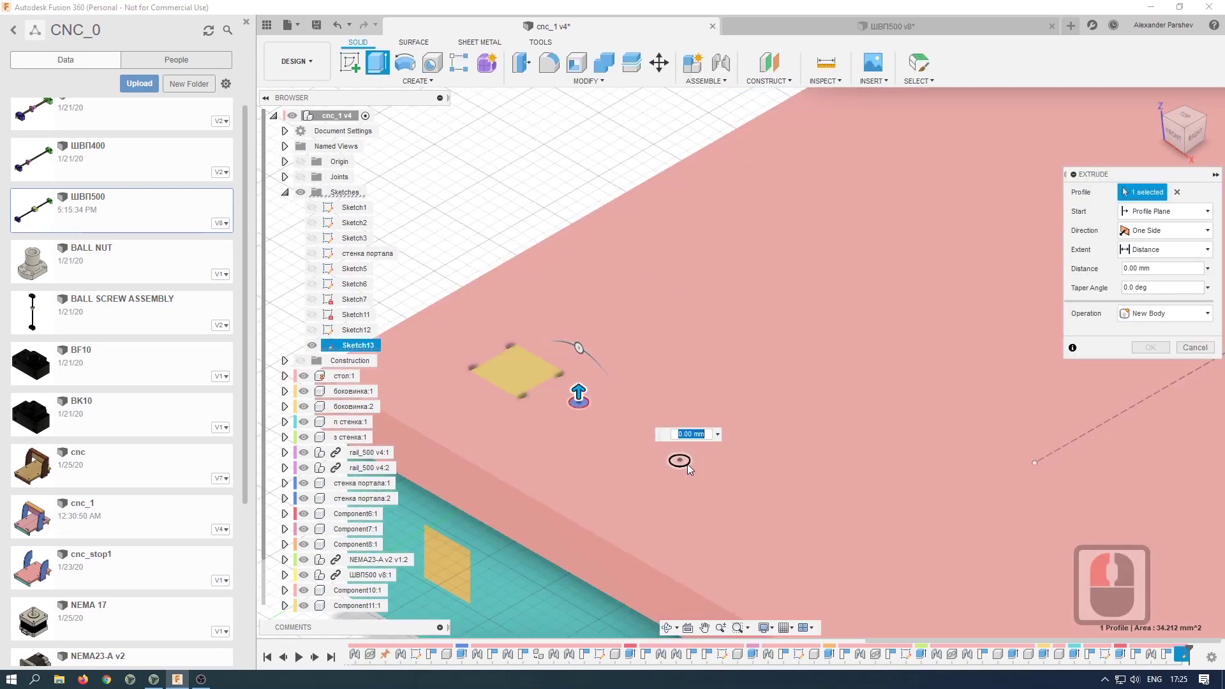
{"action": "left_click", "coordinate": [680, 460]}
{"action": "scroll", "coordinate": [657, 391], "scroll_direction": "down", "scroll_amount": 13}
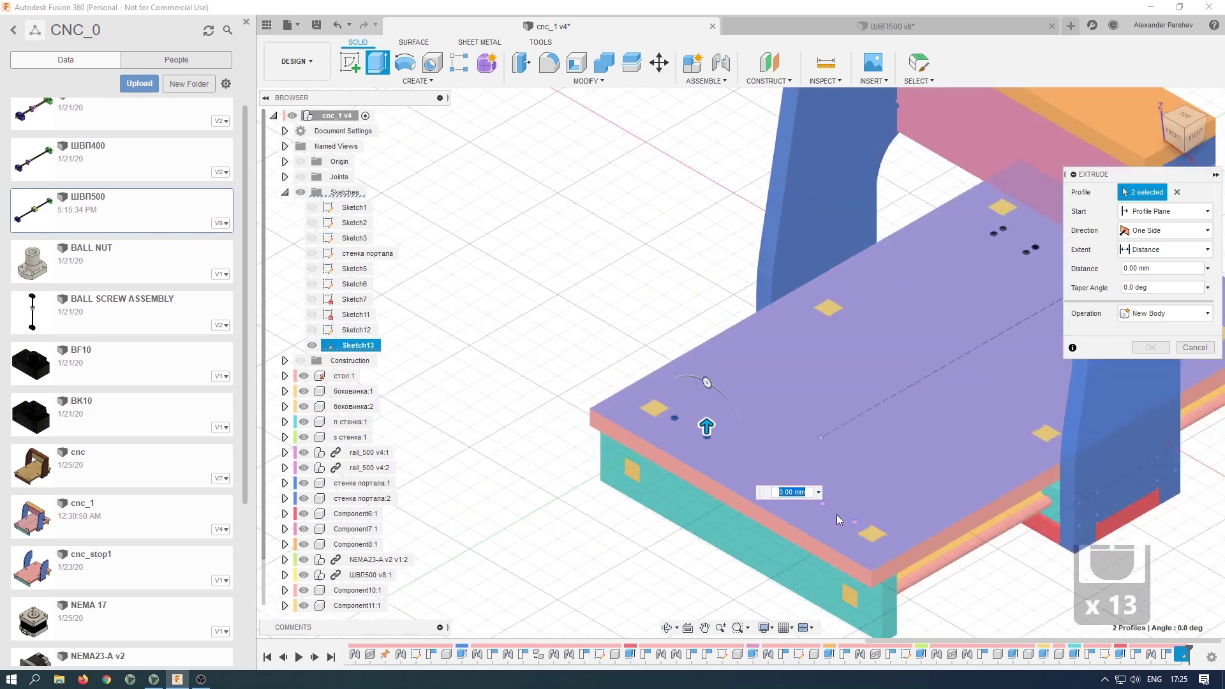
{"action": "scroll", "coordinate": [883, 526], "scroll_direction": "up", "scroll_amount": 4}
{"action": "scroll", "coordinate": [870, 524], "scroll_direction": "up", "scroll_amount": 8}
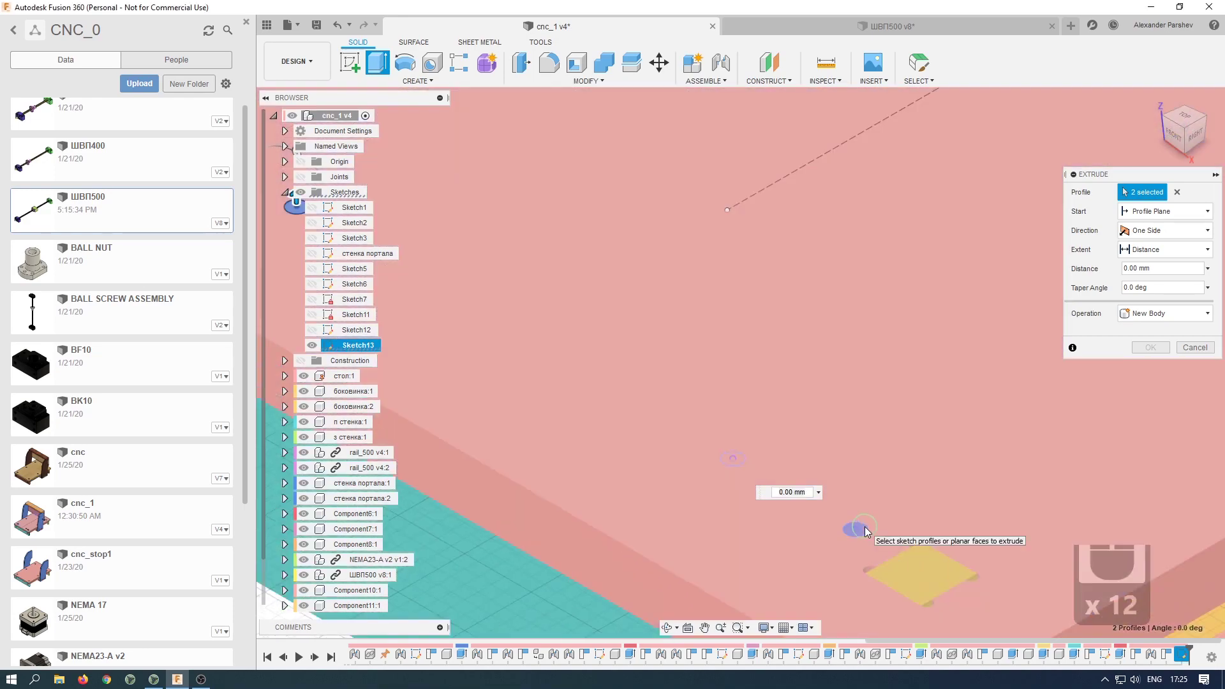
{"action": "left_click", "coordinate": [744, 470]}
{"action": "left_click", "coordinate": [738, 464]}
- Add the four mirrored hole profiles at the motor end of the tabletop to the extrusion
{"action": "scroll", "coordinate": [519, 559], "scroll_direction": "down", "scroll_amount": 19}
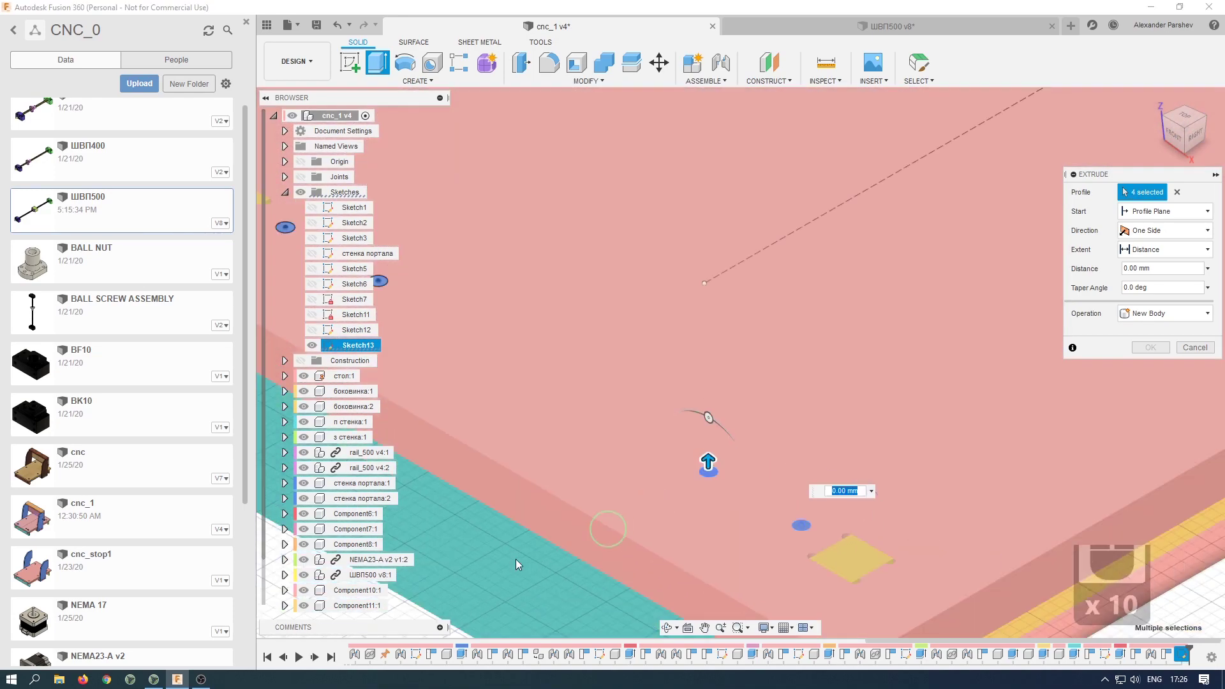
{"action": "scroll", "coordinate": [814, 248], "scroll_direction": "up", "scroll_amount": 17}
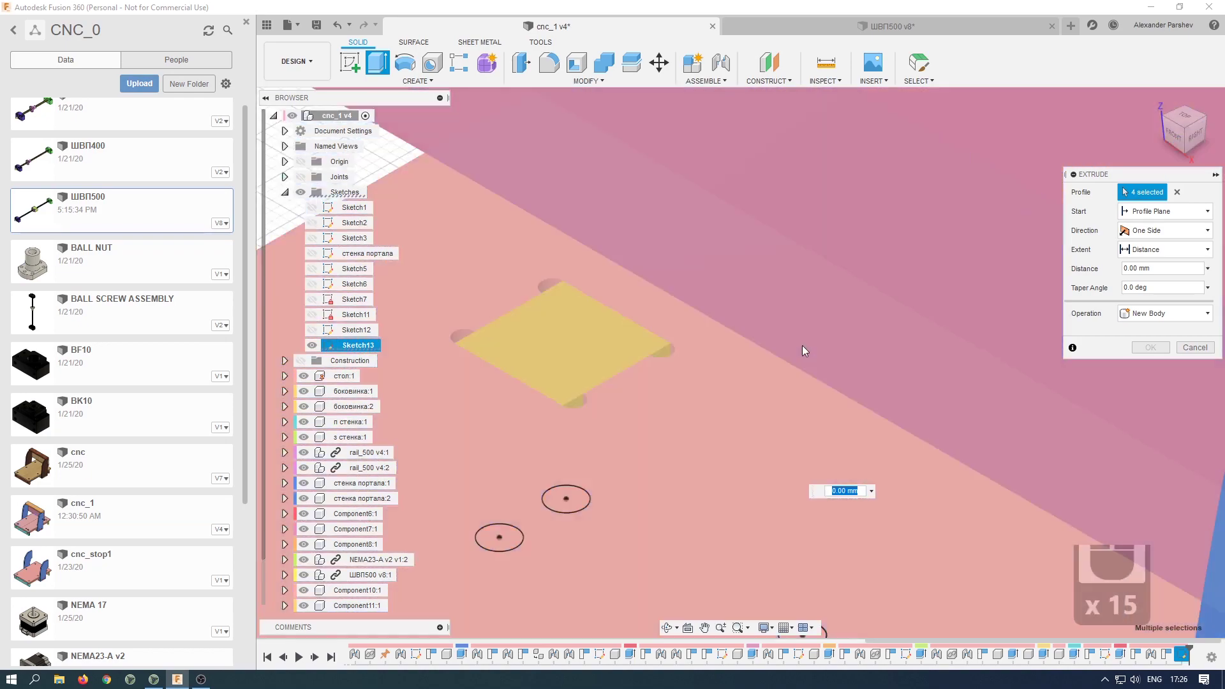
{"action": "scroll", "coordinate": [801, 383], "scroll_direction": "down", "scroll_amount": 8}
{"action": "left_click", "coordinate": [802, 518]}
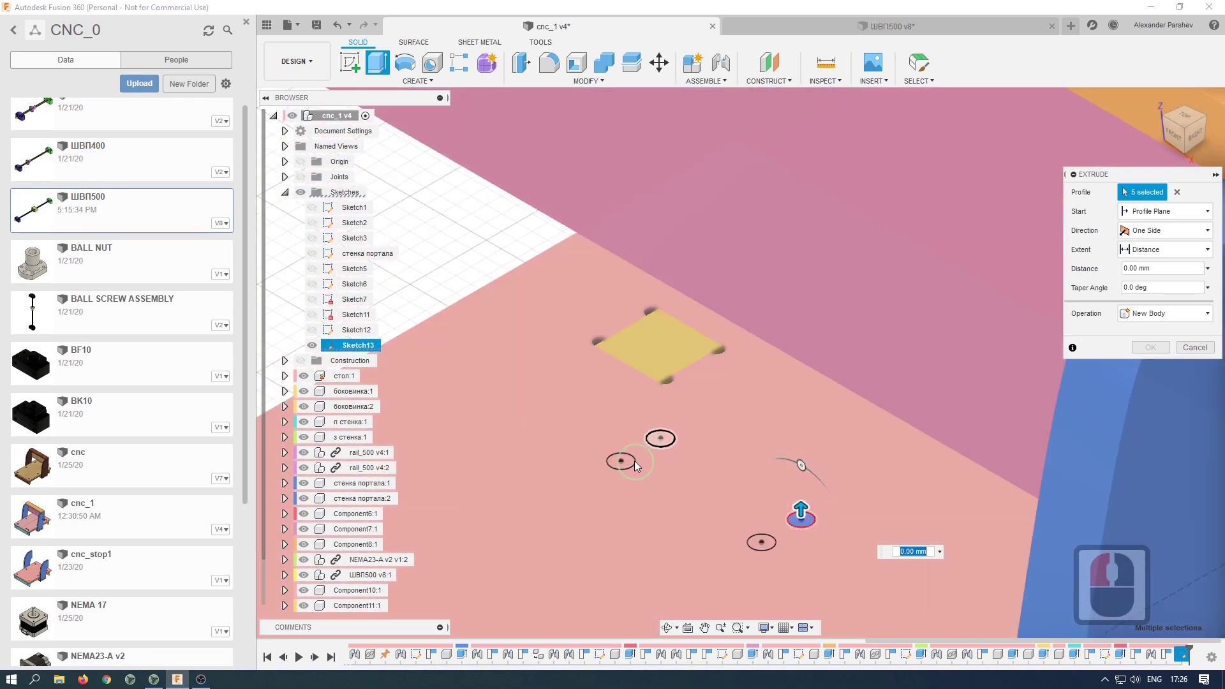
{"action": "left_click", "coordinate": [620, 460]}
{"action": "left_click", "coordinate": [660, 439]}
{"action": "scroll", "coordinate": [682, 393], "scroll_direction": "down", "scroll_amount": 20}
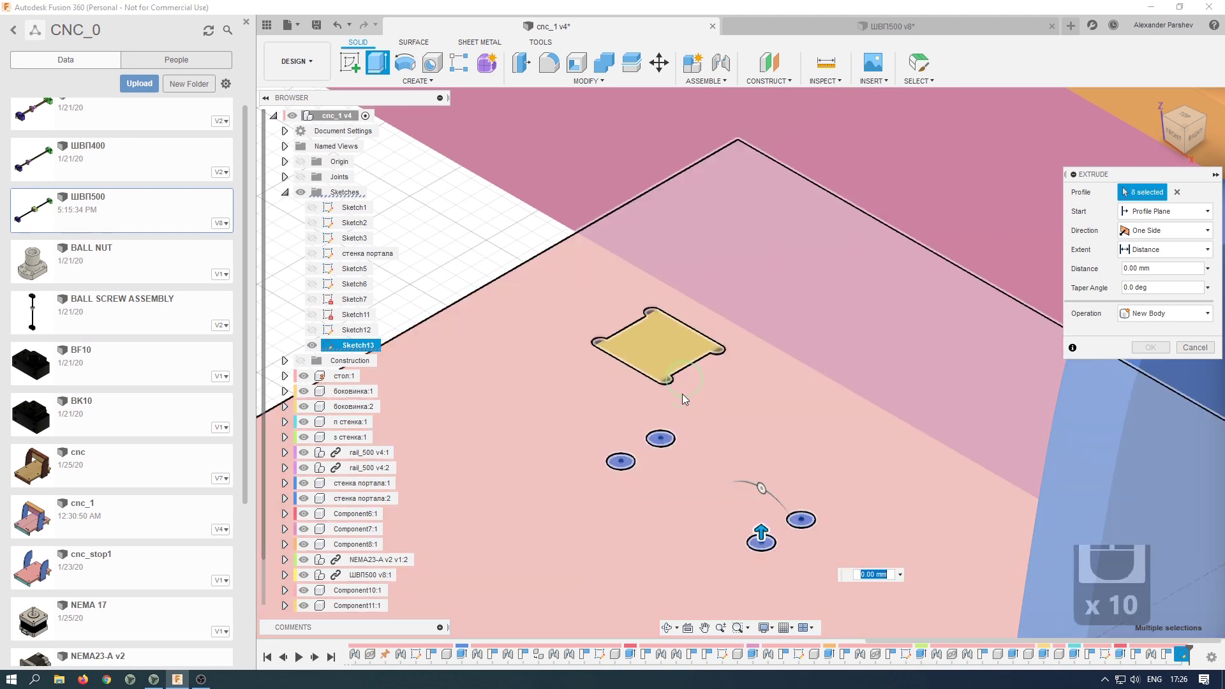
- Add the four original hole profiles of the bearing support near the motor to the extrusion
{"action": "left_click", "coordinate": [910, 556]}
{"action": "scroll", "coordinate": [909, 549], "scroll_direction": "up", "scroll_amount": 4}
{"action": "middle_click_drag", "start_coordinate": [909, 550], "coordinate": [897, 319], "text": "shift"}
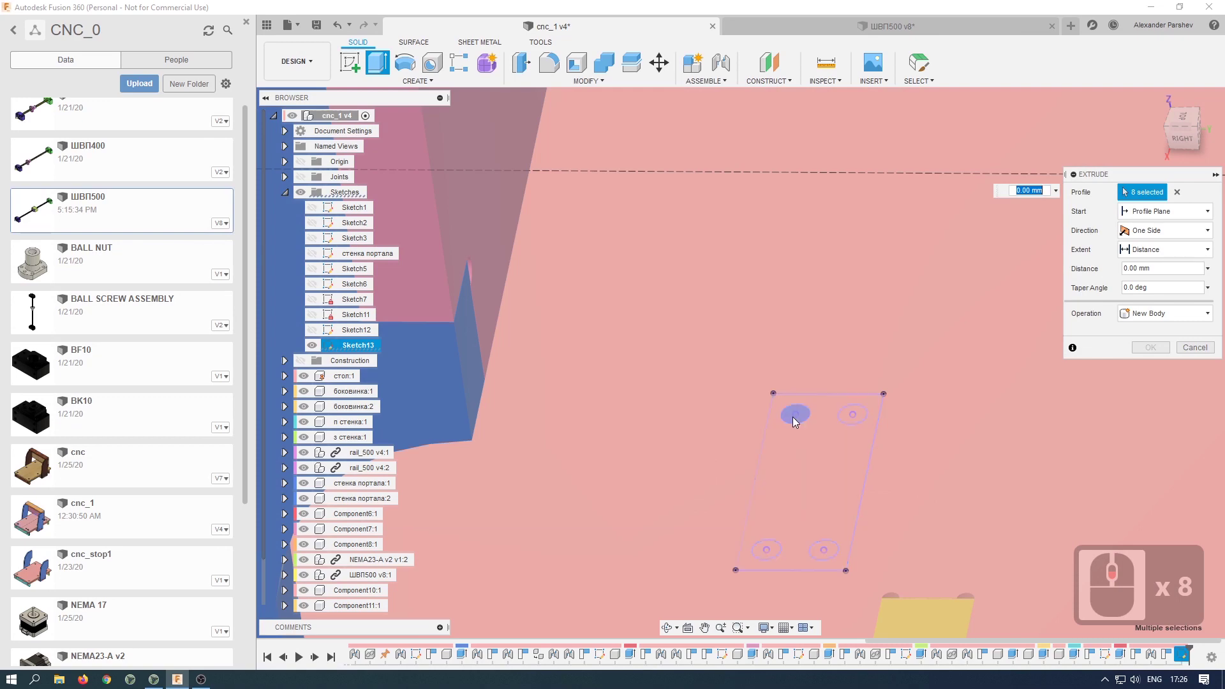
{"action": "left_click", "coordinate": [792, 416]}
{"action": "left_click", "coordinate": [848, 415]}
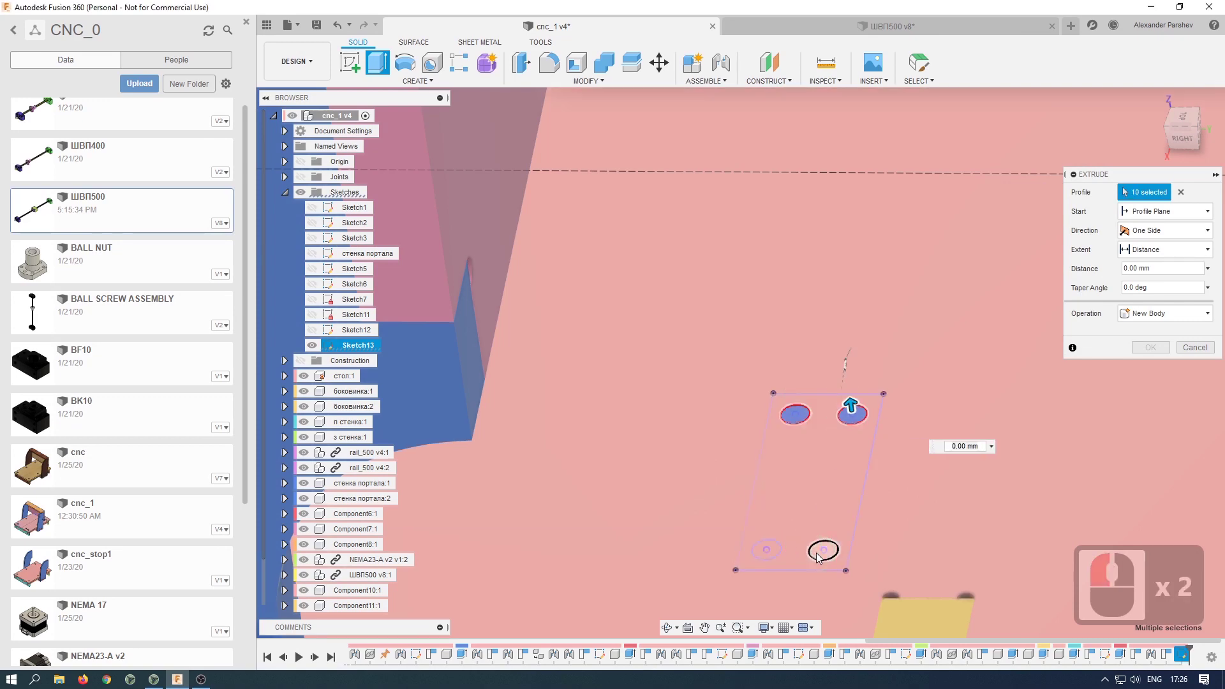
{"action": "left_click", "coordinate": [819, 550]}
{"action": "left_click", "coordinate": [766, 550]}
- Cut all twelve mounting holes through the tabletop with a distance of -21 mm
{"action": "middle_click_drag", "start_coordinate": [766, 550], "coordinate": [585, 248], "text": "shift"}
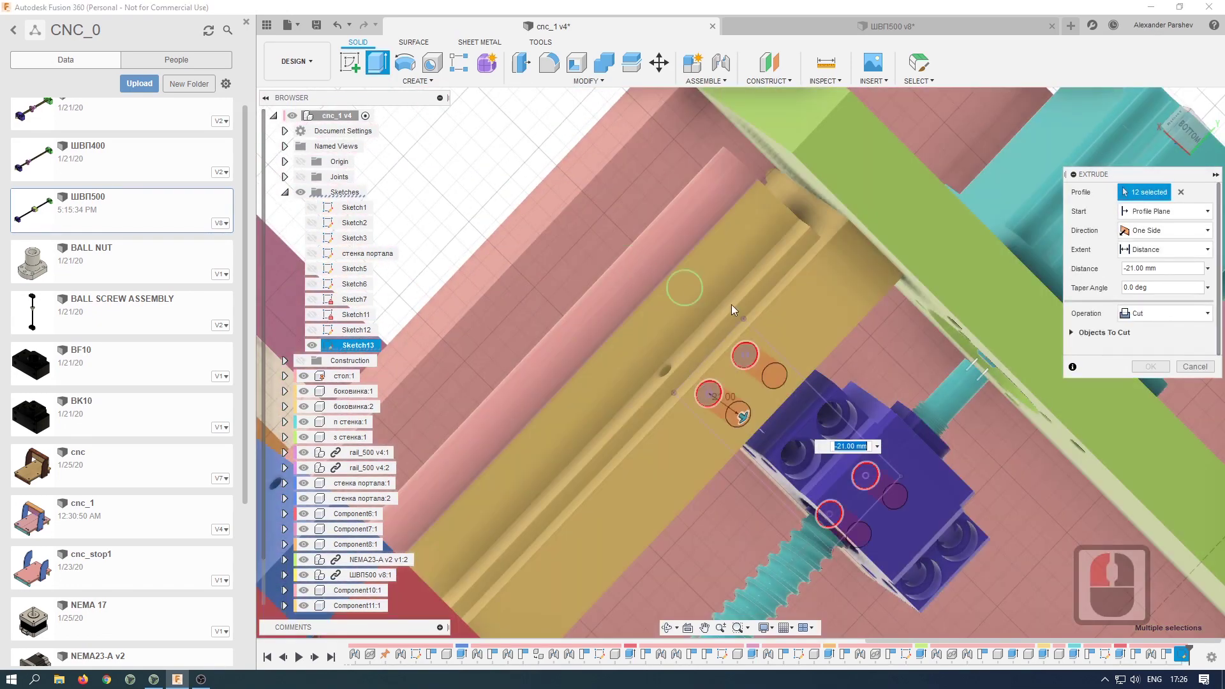
{"action": "middle_click_drag", "start_coordinate": [732, 305], "coordinate": [829, 345], "text": "shift"}
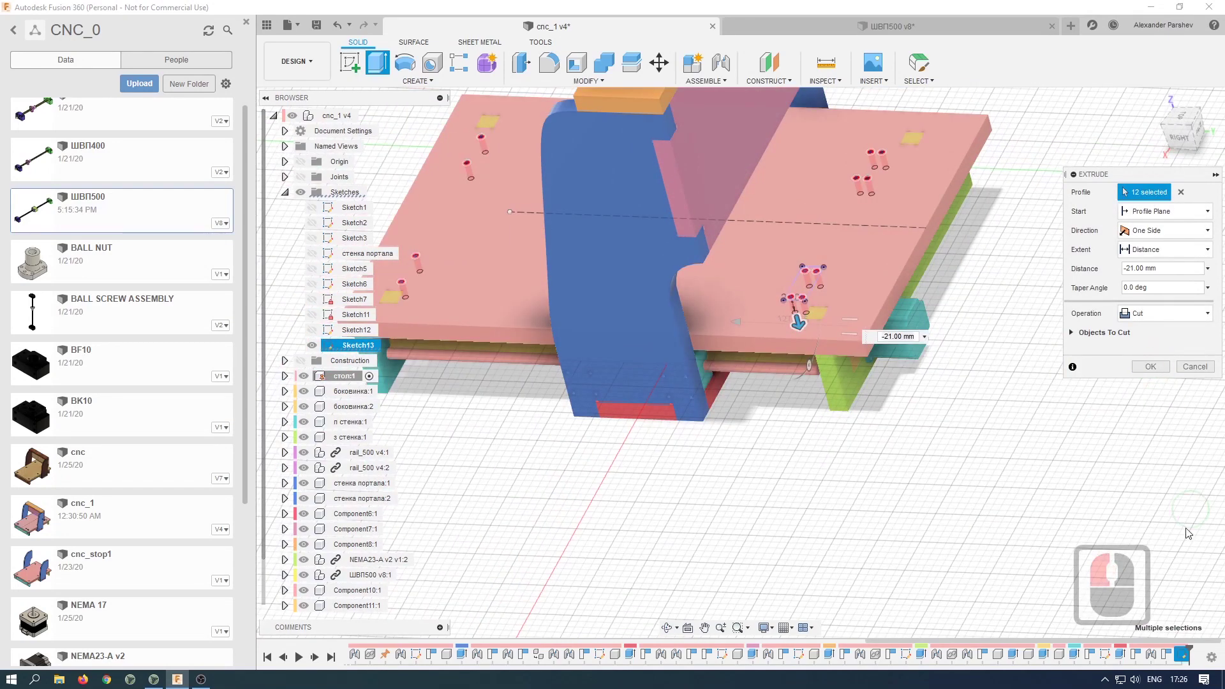
{"action": "left_click", "coordinate": [1150, 366]}
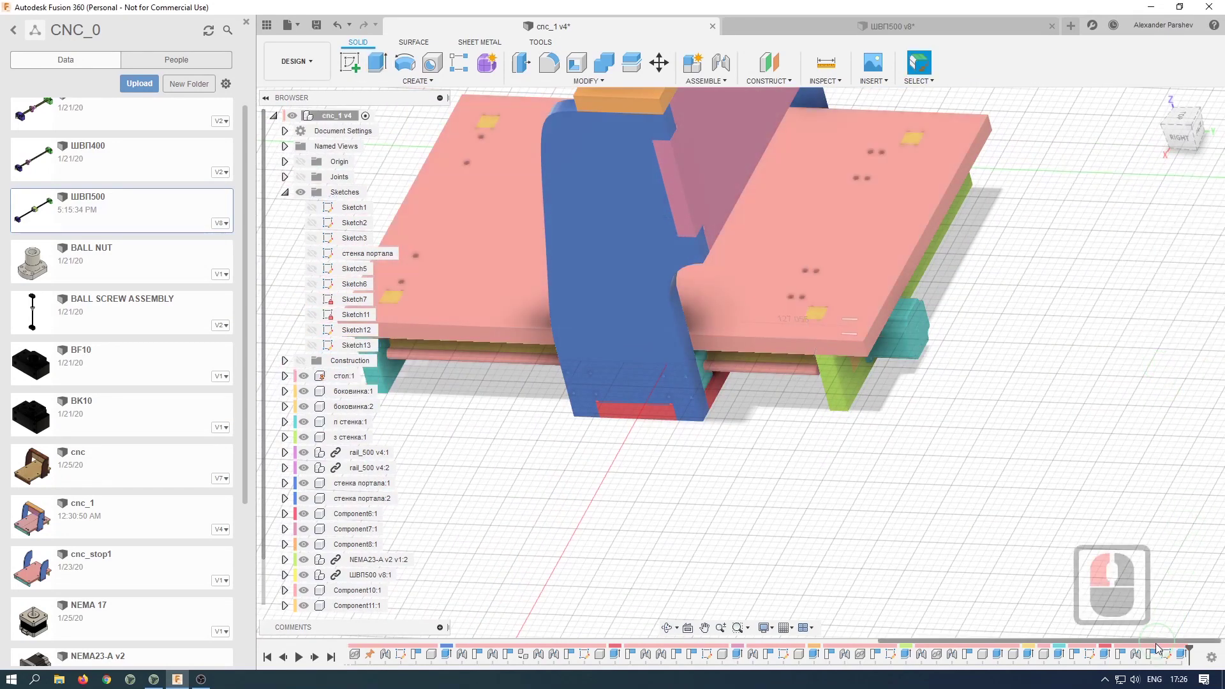
- Reopen the tabletop hole sketch, Sketch13, for editing at the mirrored holes near the motor end
{"action": "right_click", "coordinate": [1166, 657]}
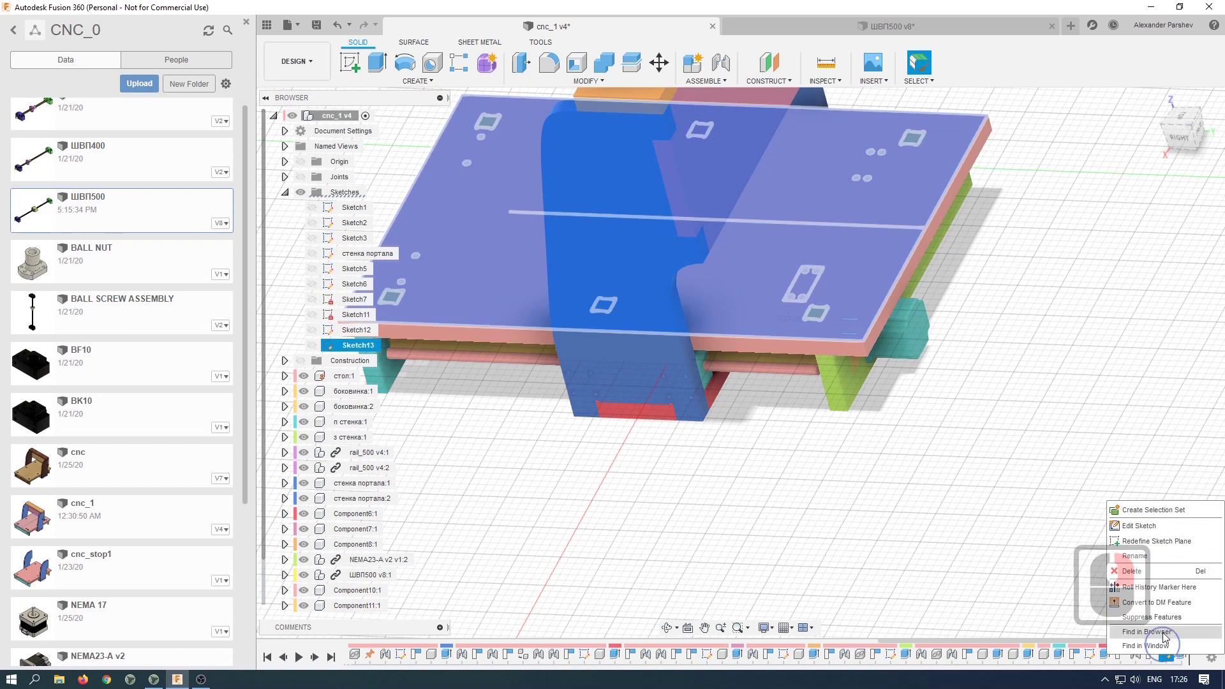
{"action": "left_click", "coordinate": [1182, 530]}
{"action": "scroll", "coordinate": [788, 460], "scroll_direction": "down", "scroll_amount": 8}
{"action": "scroll", "coordinate": [586, 450], "scroll_direction": "up", "scroll_amount": 12}
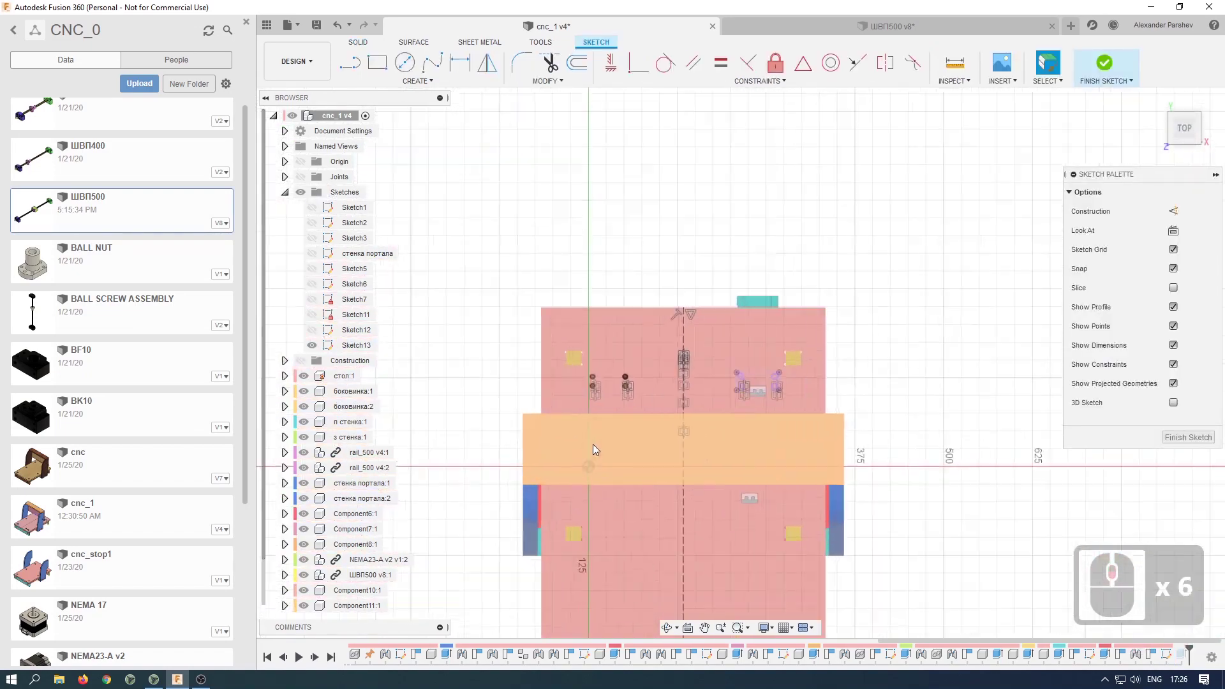
{"action": "scroll", "coordinate": [606, 400], "scroll_direction": "up", "scroll_amount": 2}
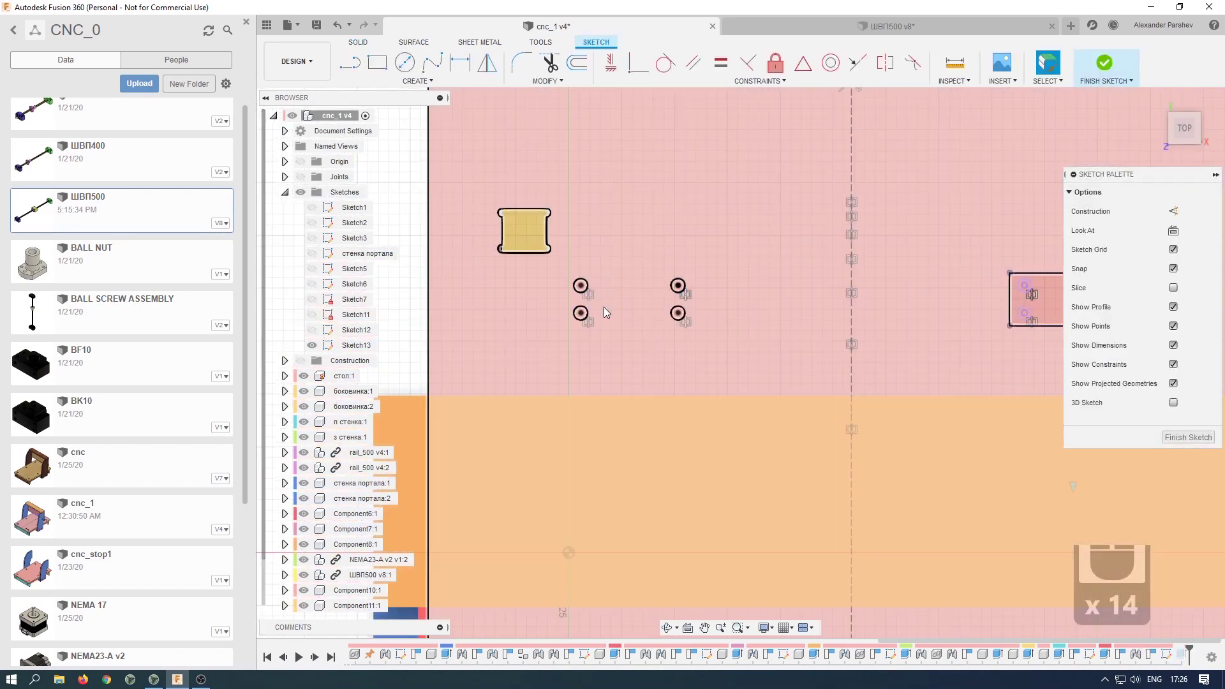
{"action": "scroll", "coordinate": [583, 295], "scroll_direction": "up", "scroll_amount": 2}
{"action": "scroll", "coordinate": [583, 295], "scroll_direction": "up", "scroll_amount": 2}
- Offset the circle of the outer rear mirrored hole outward by 2 mm
{"action": "key", "text": "c"}
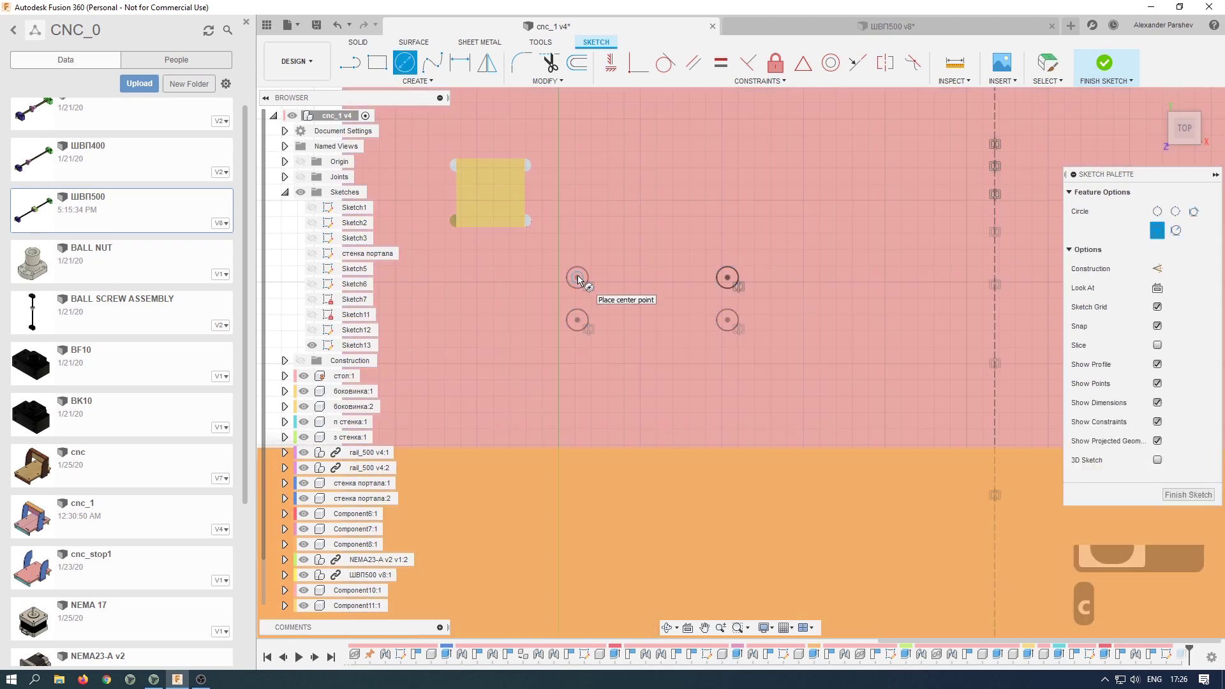
{"action": "key", "text": "Escape"}
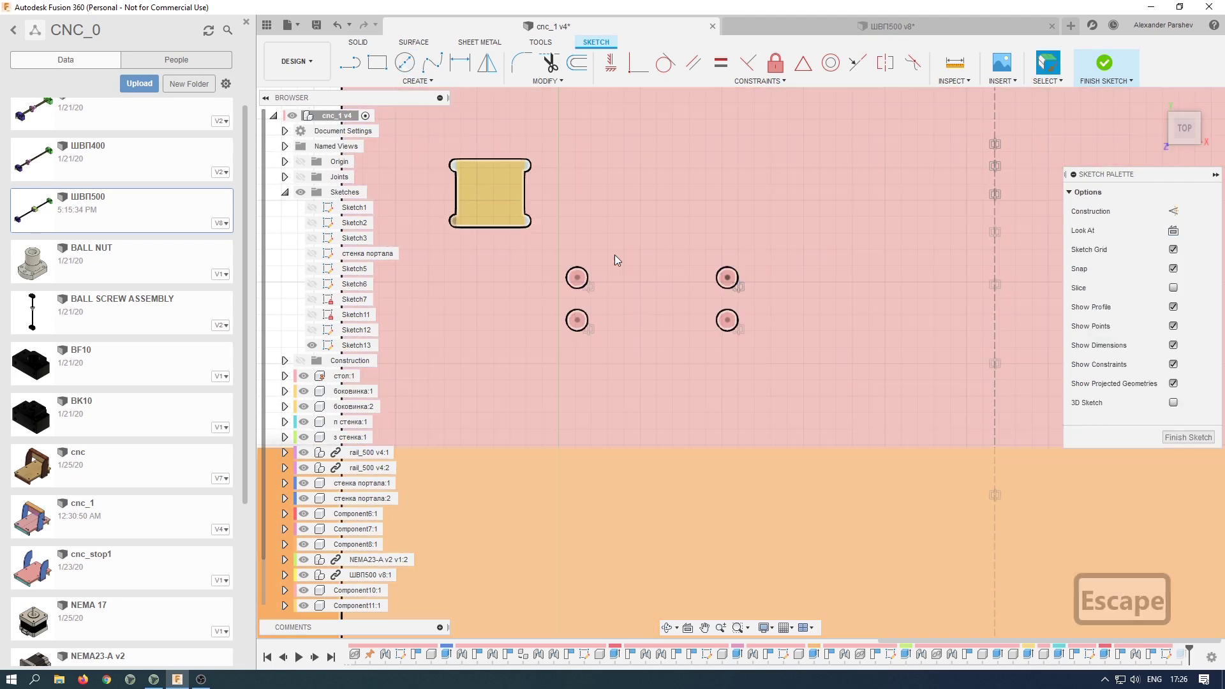
{"action": "key", "text": "o"}
{"action": "left_click", "coordinate": [577, 288]}
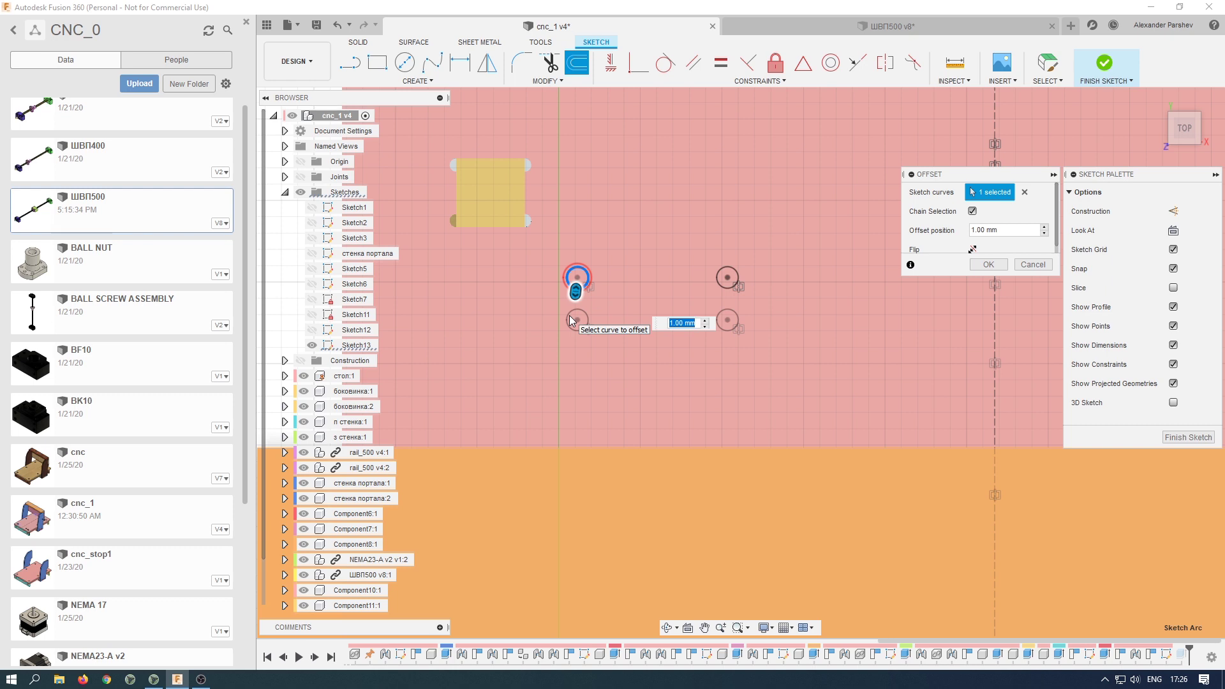
{"action": "type", "text": "2"}
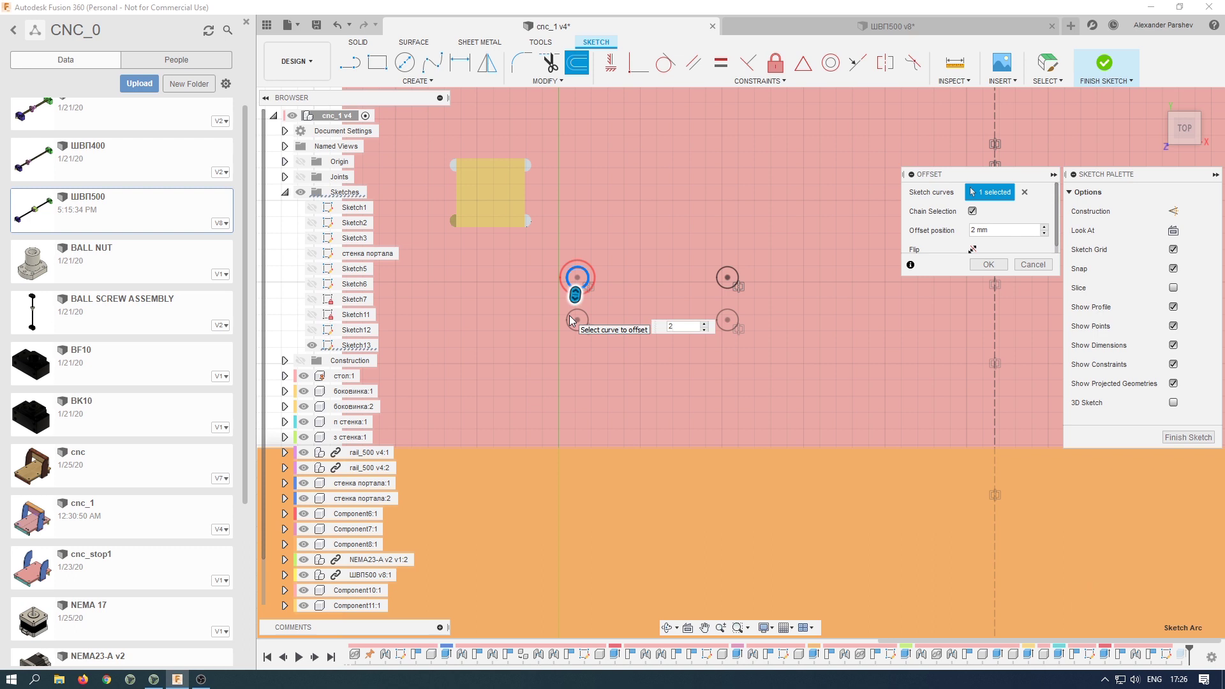
{"action": "key", "text": "Return"}
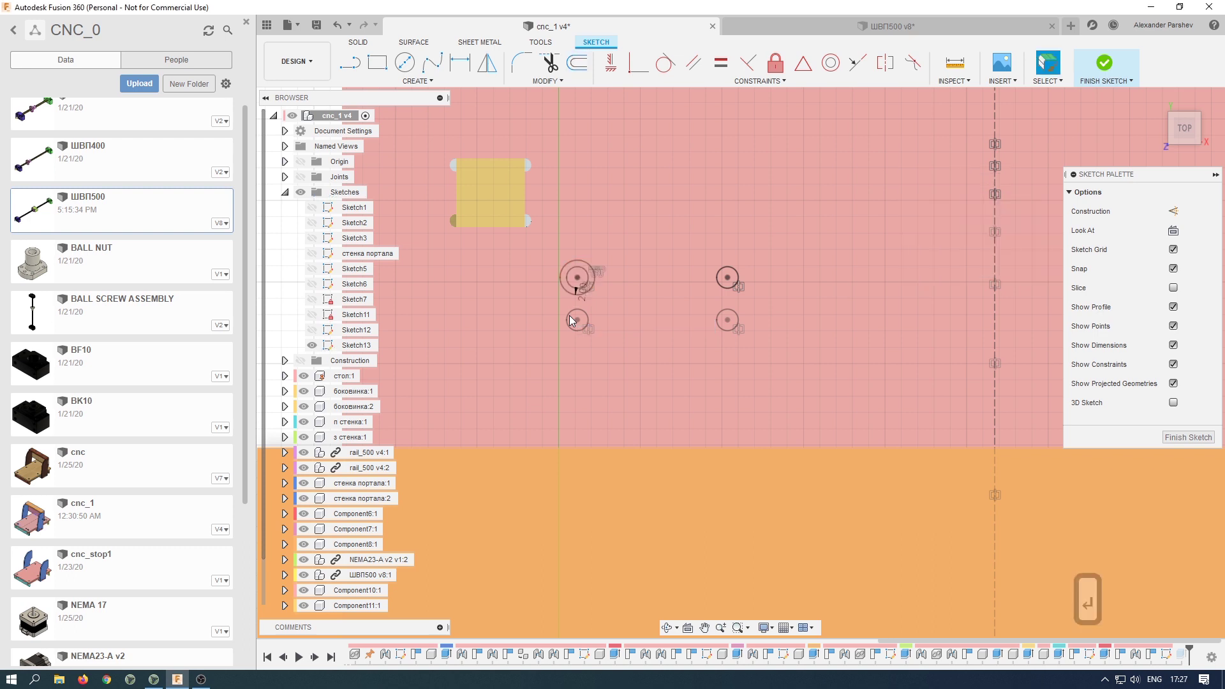
- Extrude the ring around the outer rear mirrored hole as a -5 mm cut to counterbore it in the tabletop
{"action": "key", "text": "e"}
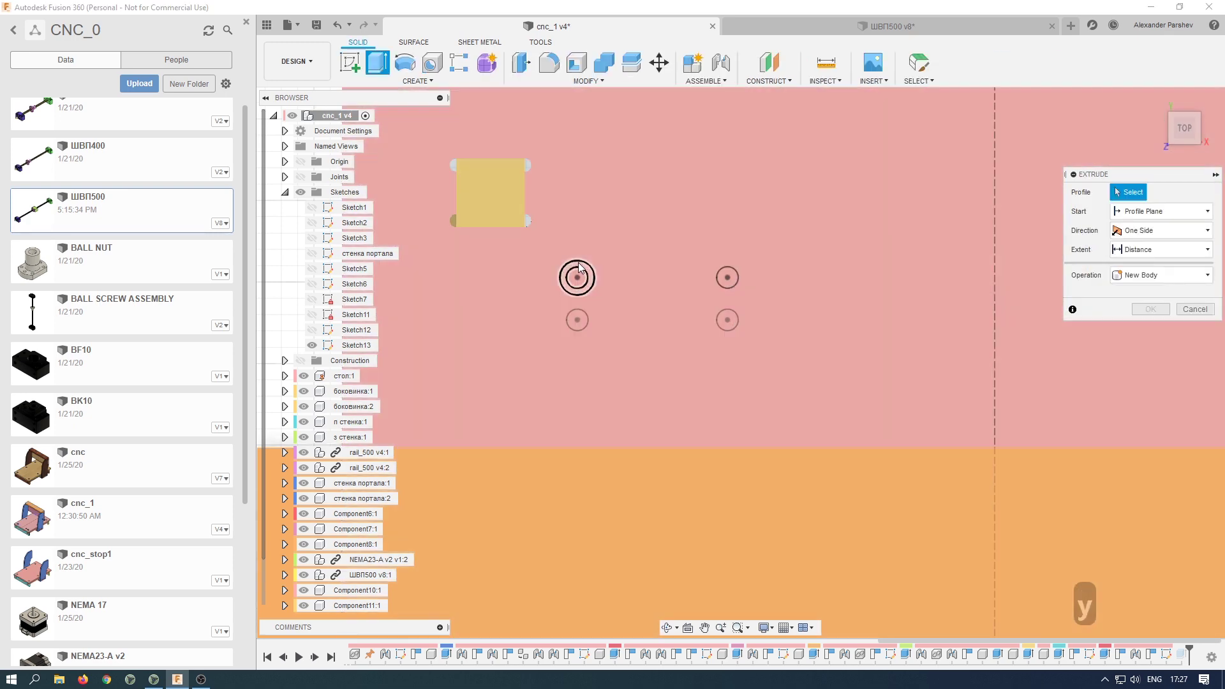
{"action": "left_click", "coordinate": [576, 272]}
{"action": "middle_click_drag", "start_coordinate": [644, 327], "coordinate": [575, 313], "text": "shift"}
{"action": "left_click_drag", "start_coordinate": [575, 313], "coordinate": [561, 339]}
{"action": "type", "text": "5"}
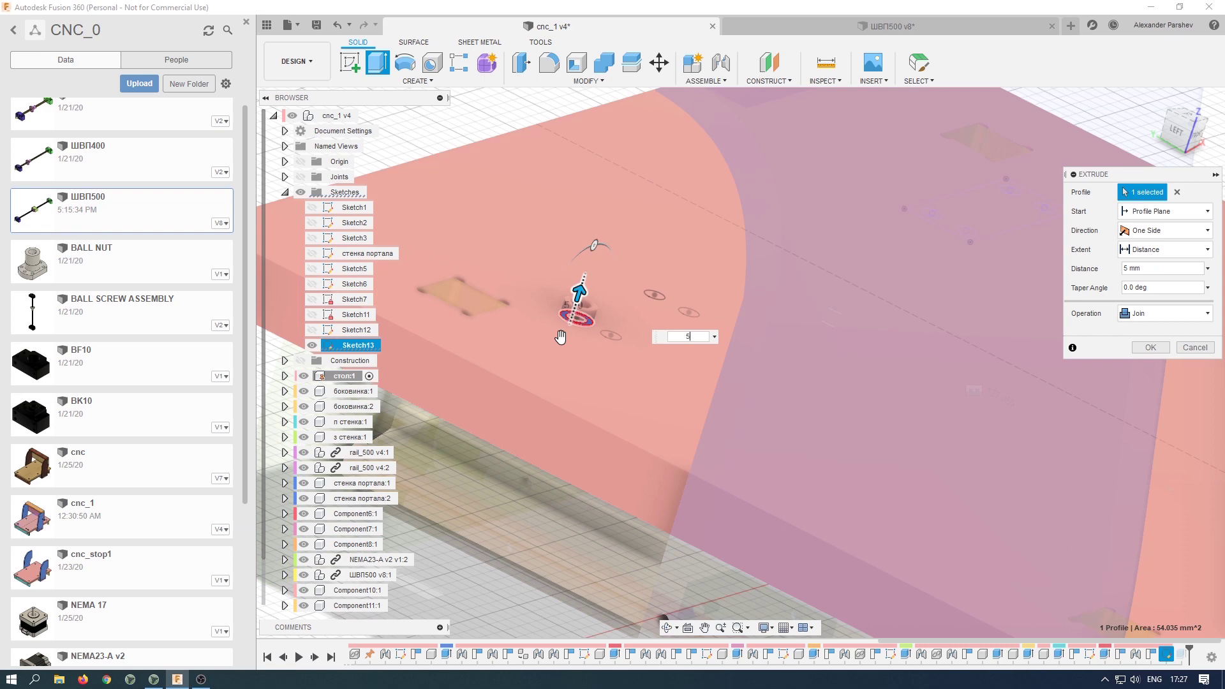
{"action": "type", "text": "-5"}
{"action": "key", "text": "BackSpace"}
{"action": "key", "text": "BackSpace"}
{"action": "type", "text": "-5"}
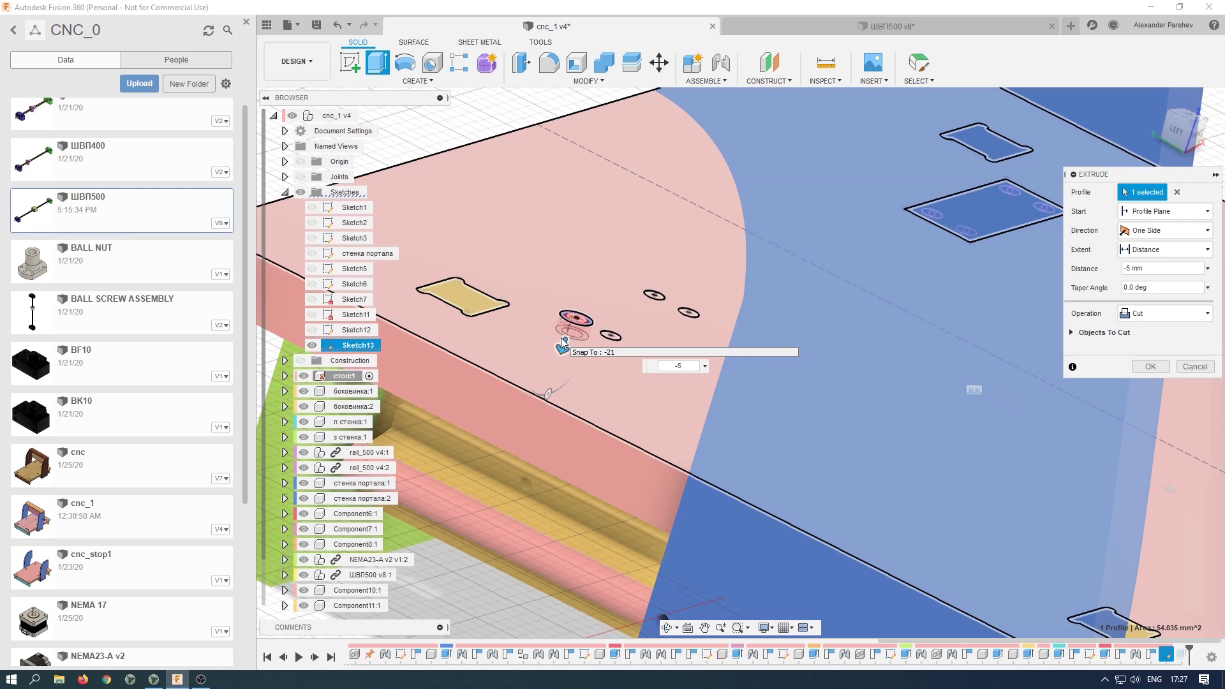
{"action": "key", "text": "Return"}
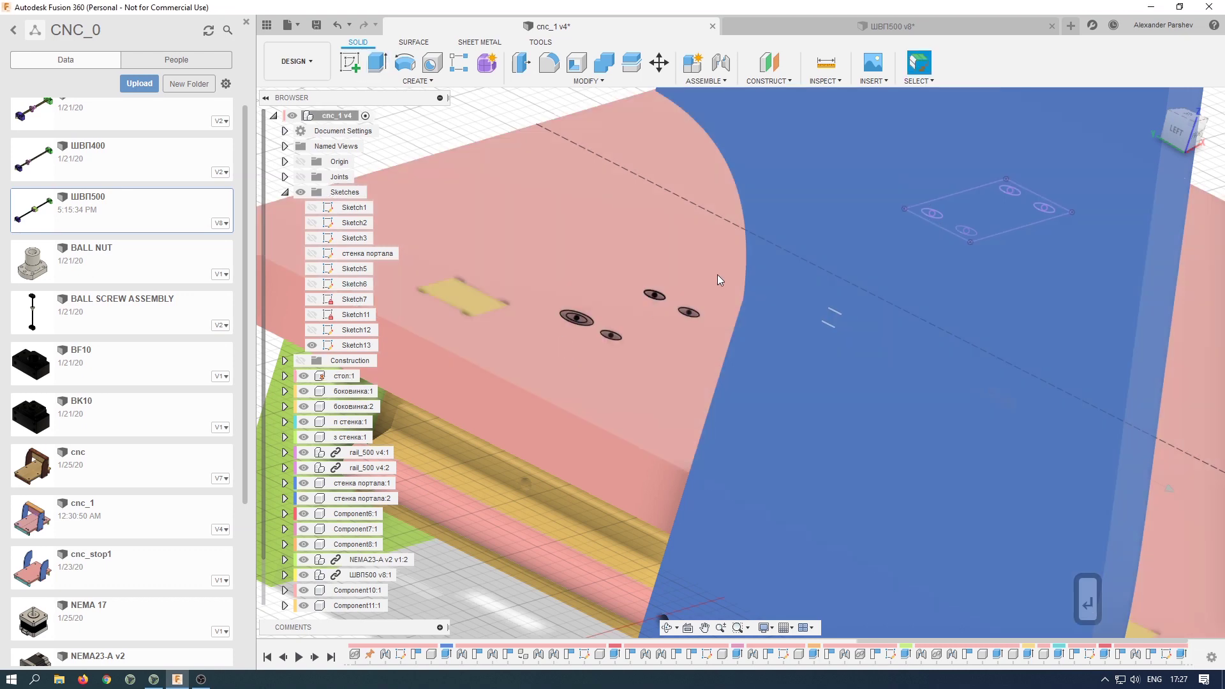
- Hide Sketch13 and inspect the counterbored hole in the tabletop up close
{"action": "left_click", "coordinate": [312, 345]}
{"action": "scroll", "coordinate": [665, 189], "scroll_direction": "up", "scroll_amount": 5}
{"action": "middle_click_drag", "start_coordinate": [624, 261], "coordinate": [583, 385], "text": "shift"}
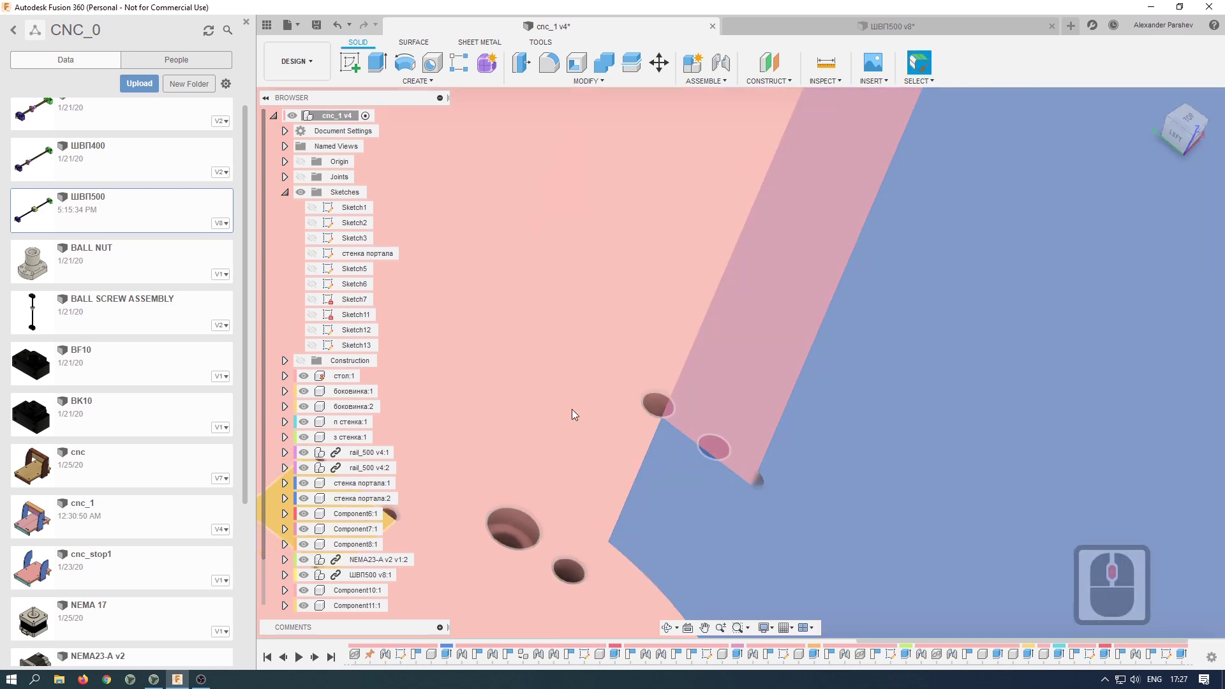
{"action": "scroll", "coordinate": [565, 421], "scroll_direction": "down", "scroll_amount": 14}
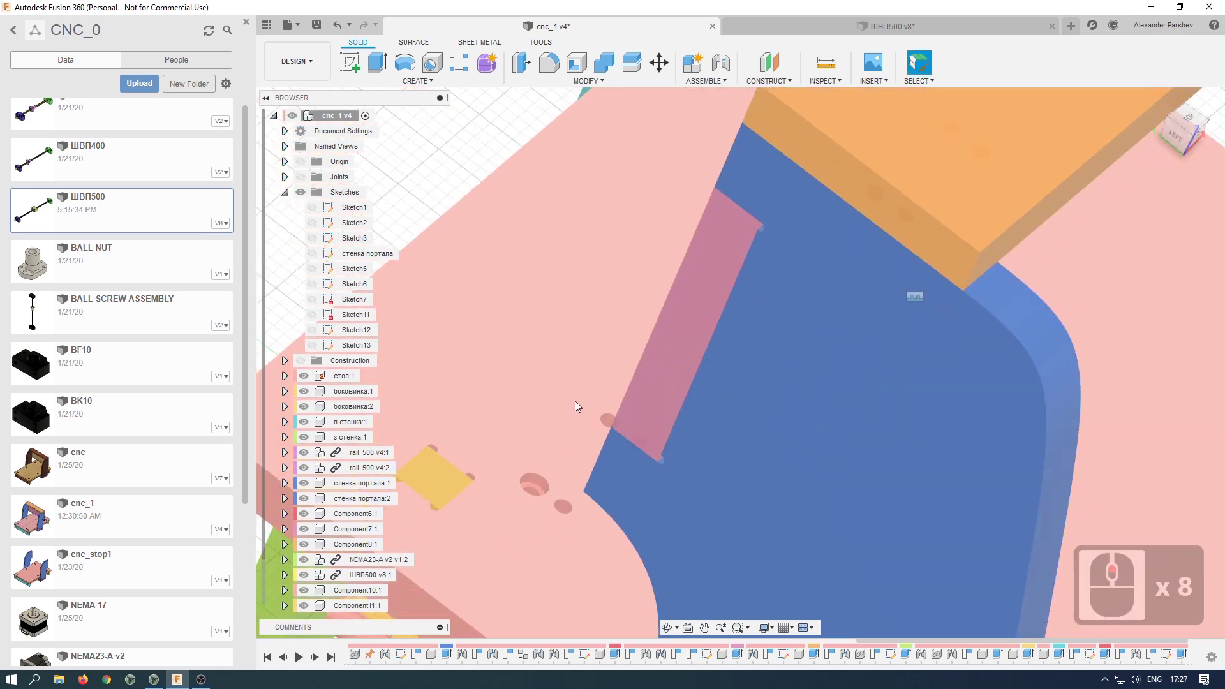
- Examine the whole machine from the home view, the back and the underside around the ball screw supports
{"action": "mouse_move", "coordinate": [1163, 107]}
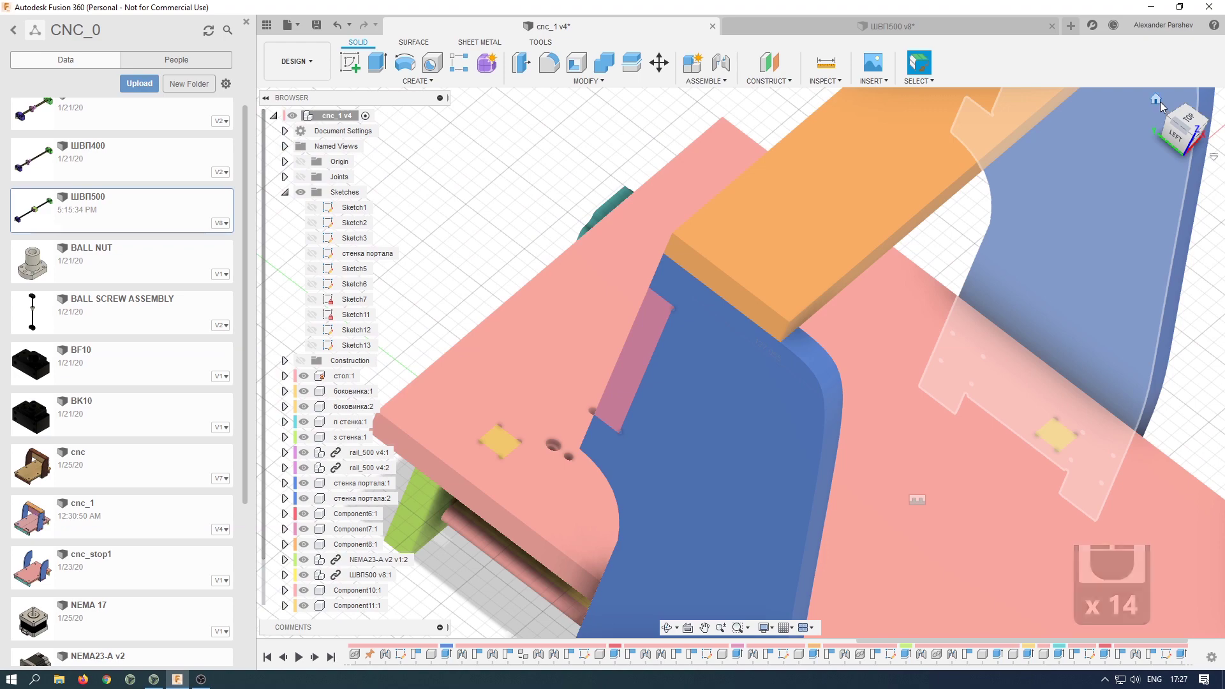
{"action": "left_click", "coordinate": [1158, 102]}
{"action": "scroll", "coordinate": [706, 553], "scroll_direction": "up", "scroll_amount": 2}
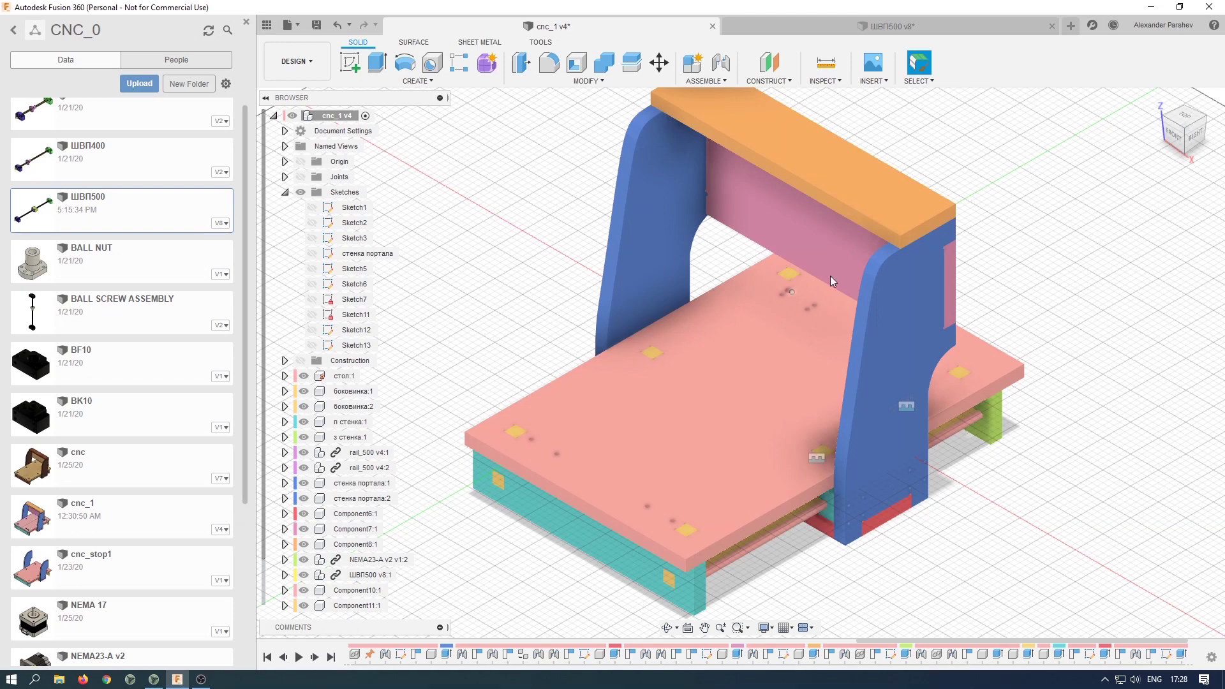
{"action": "middle_click_drag", "start_coordinate": [829, 275], "coordinate": [958, 469], "text": "shift"}
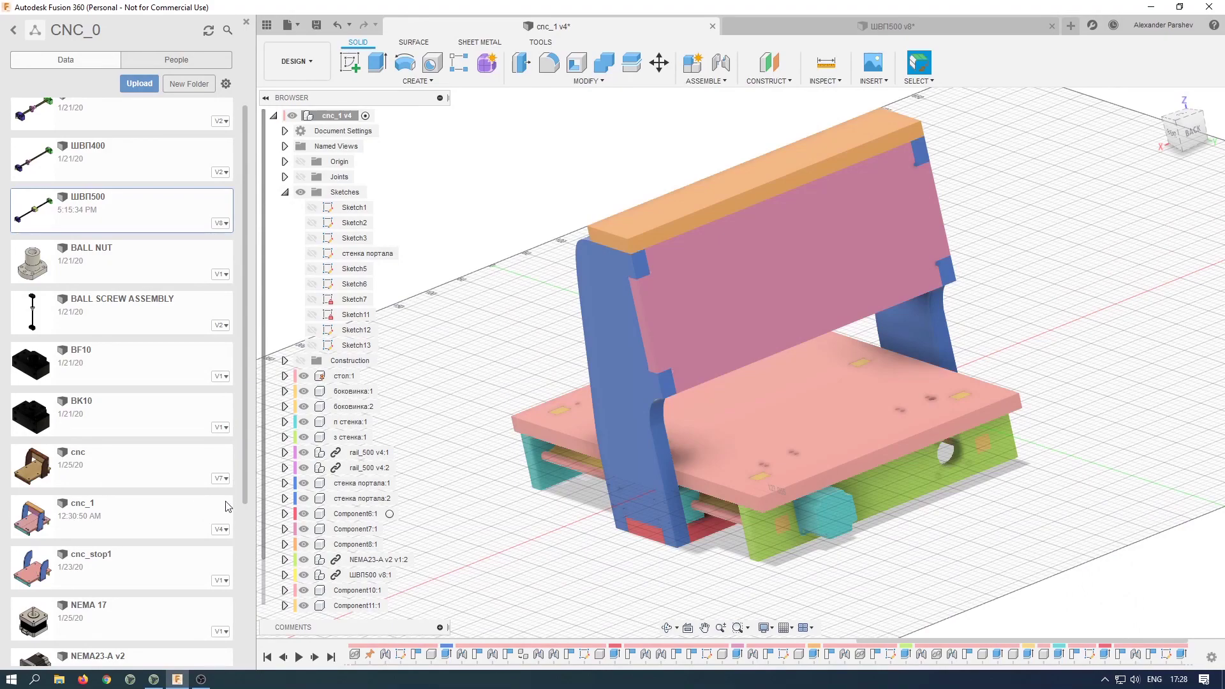
{"action": "middle_click_drag", "start_coordinate": [966, 517], "coordinate": [837, 434], "text": "shift"}
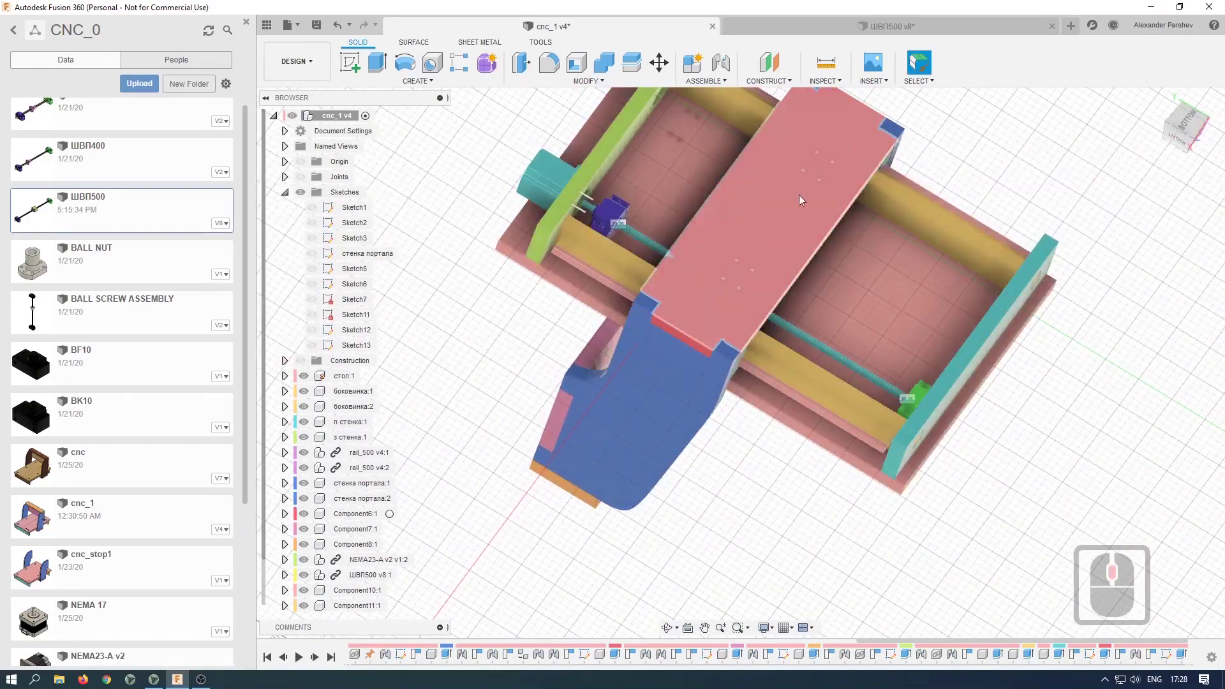
{"action": "scroll", "coordinate": [719, 276], "scroll_direction": "down", "scroll_amount": 8}
{"action": "scroll", "coordinate": [681, 334], "scroll_direction": "up", "scroll_amount": 7}
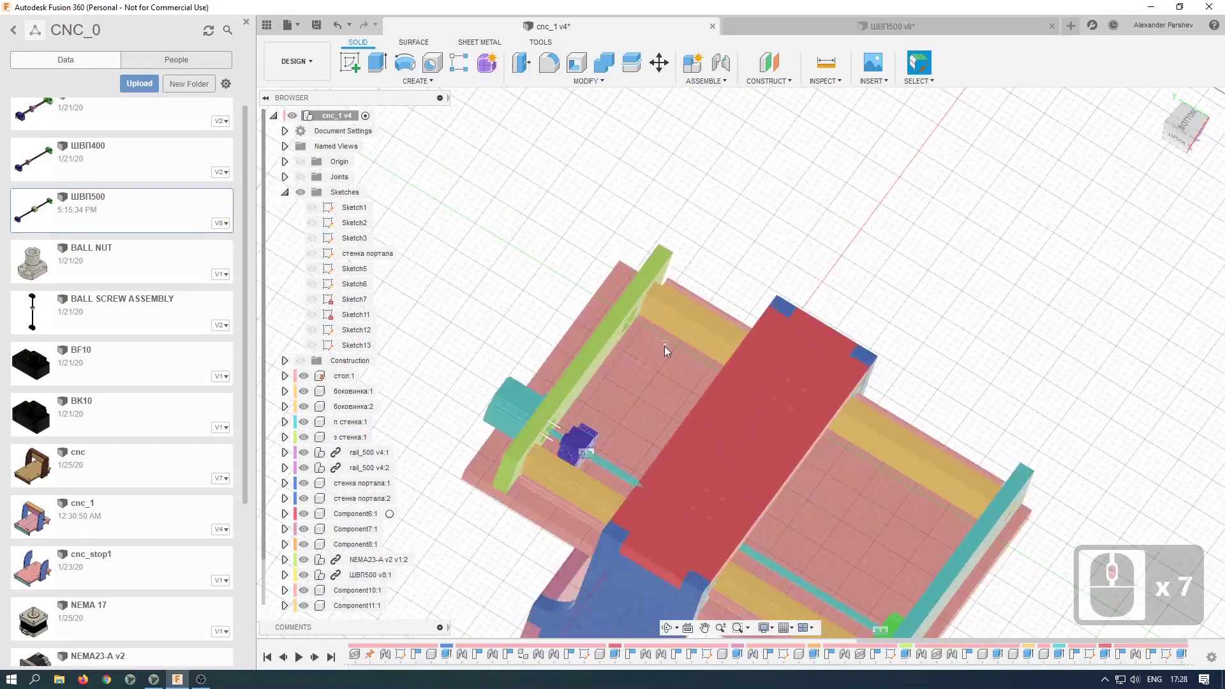